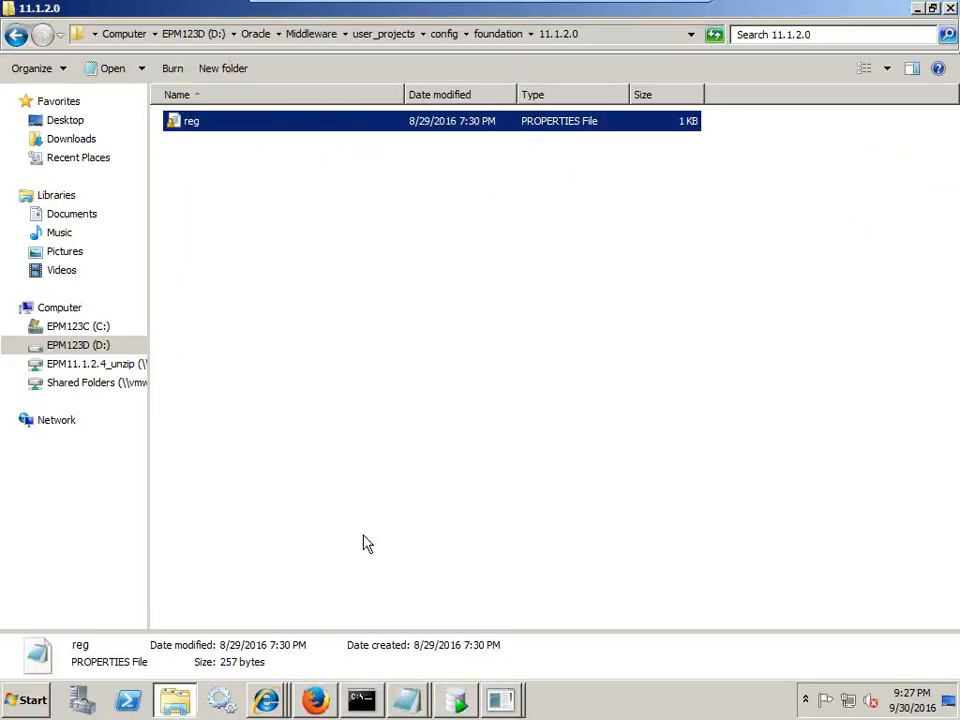
- Open reg.properties from the 11.1.2.0 config folder and select the registry schema user name
{"action": "left_click", "coordinate": [361, 699]}
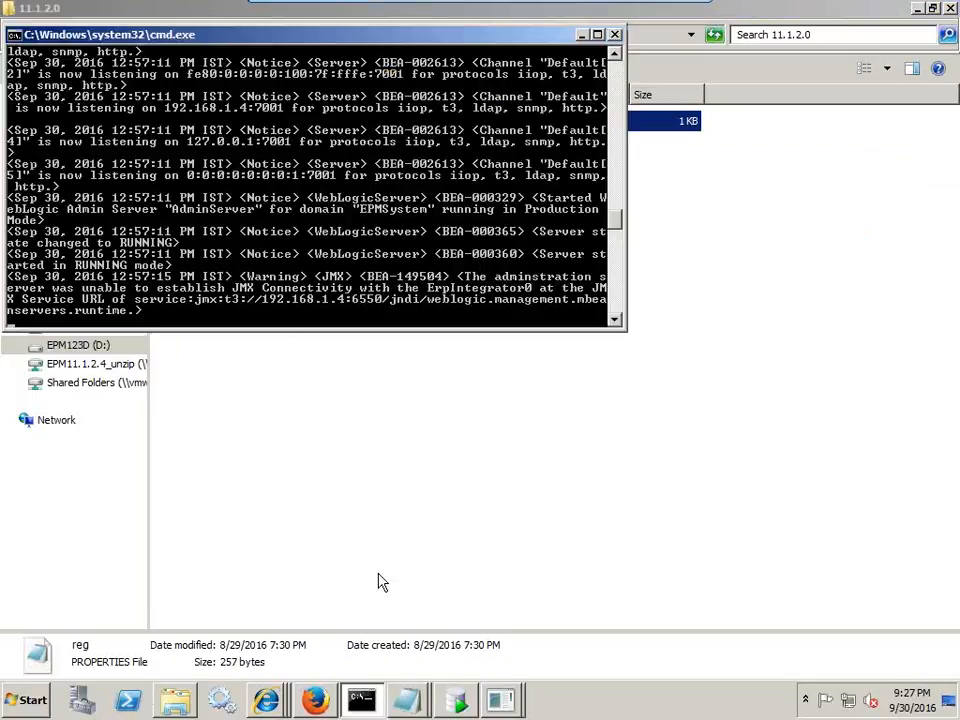
{"action": "left_click", "coordinate": [500, 699]}
{"action": "left_click", "coordinate": [520, 688]}
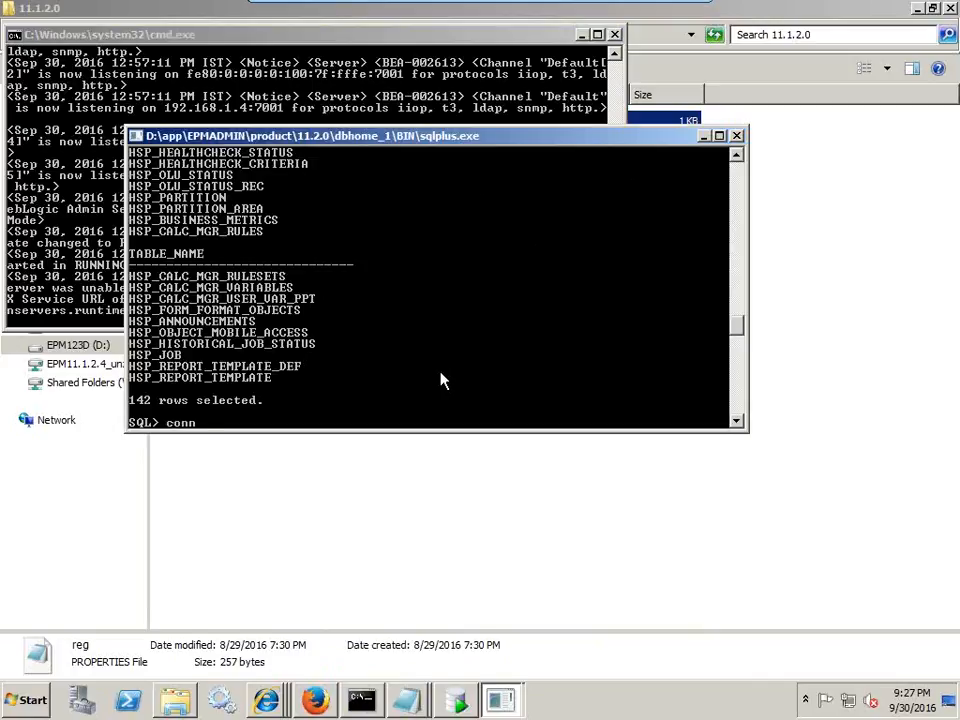
{"action": "left_click", "coordinate": [842, 334]}
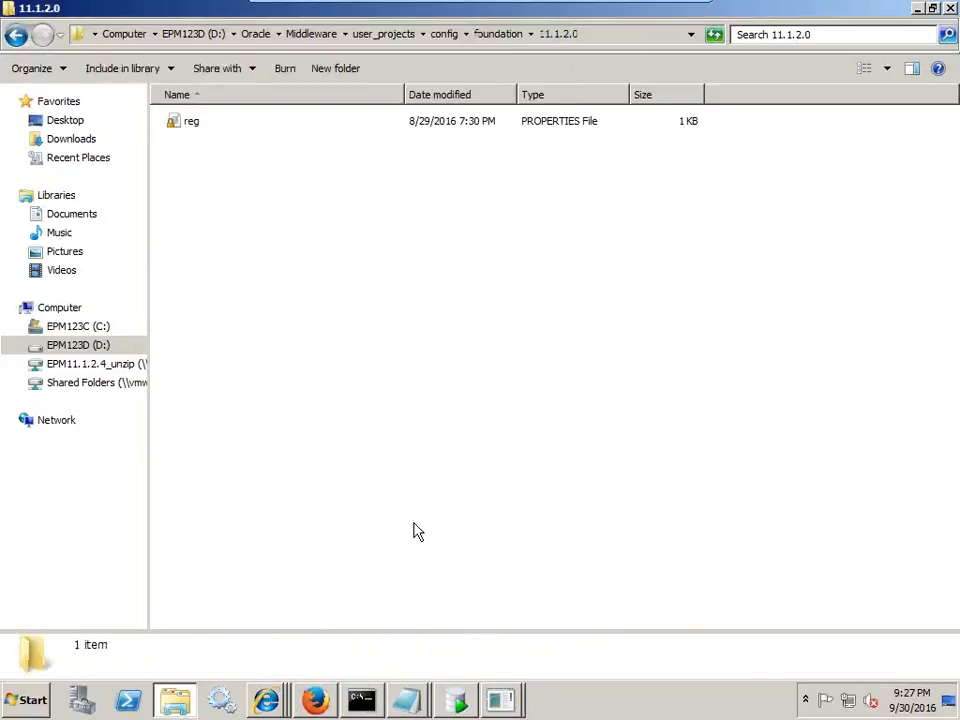
{"action": "left_click", "coordinate": [412, 702]}
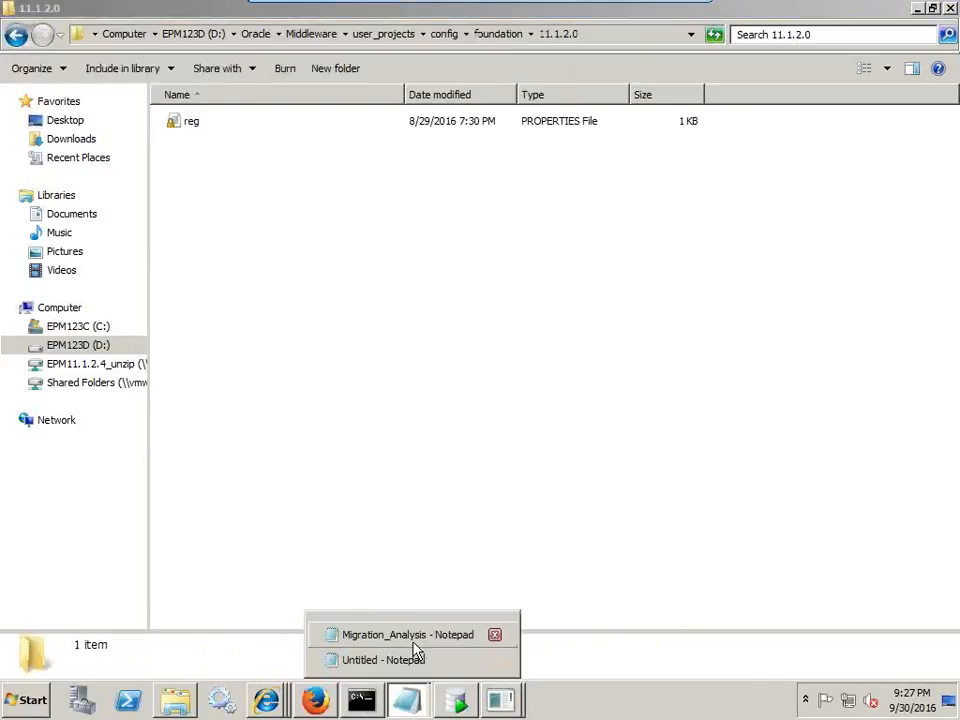
{"action": "double_click", "coordinate": [192, 122]}
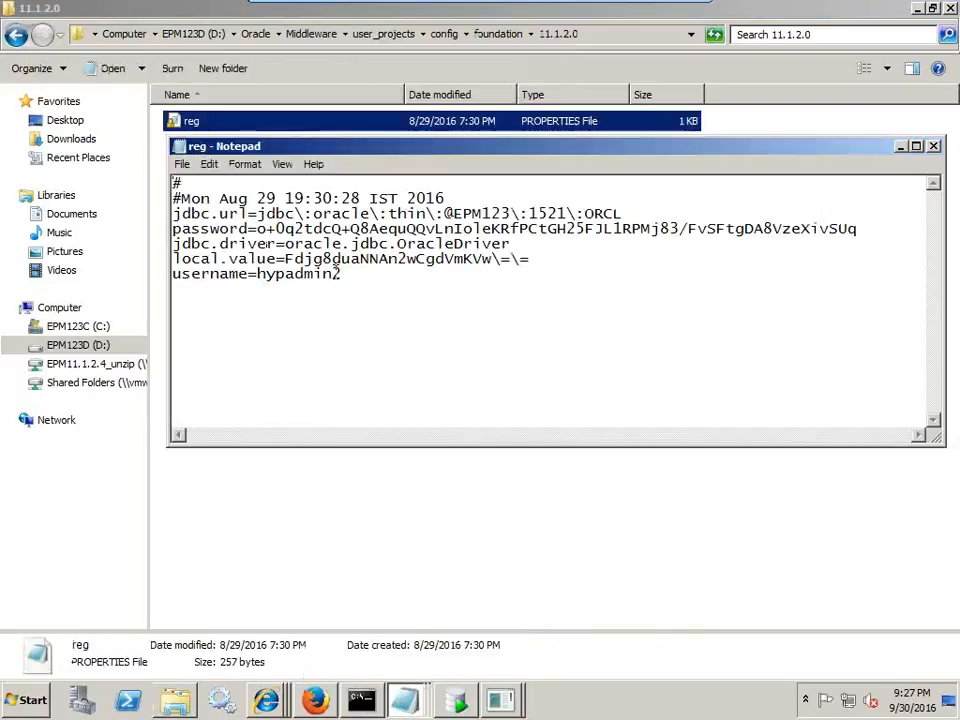
{"action": "left_click_drag", "start_coordinate": [346, 273], "coordinate": [258, 273]}
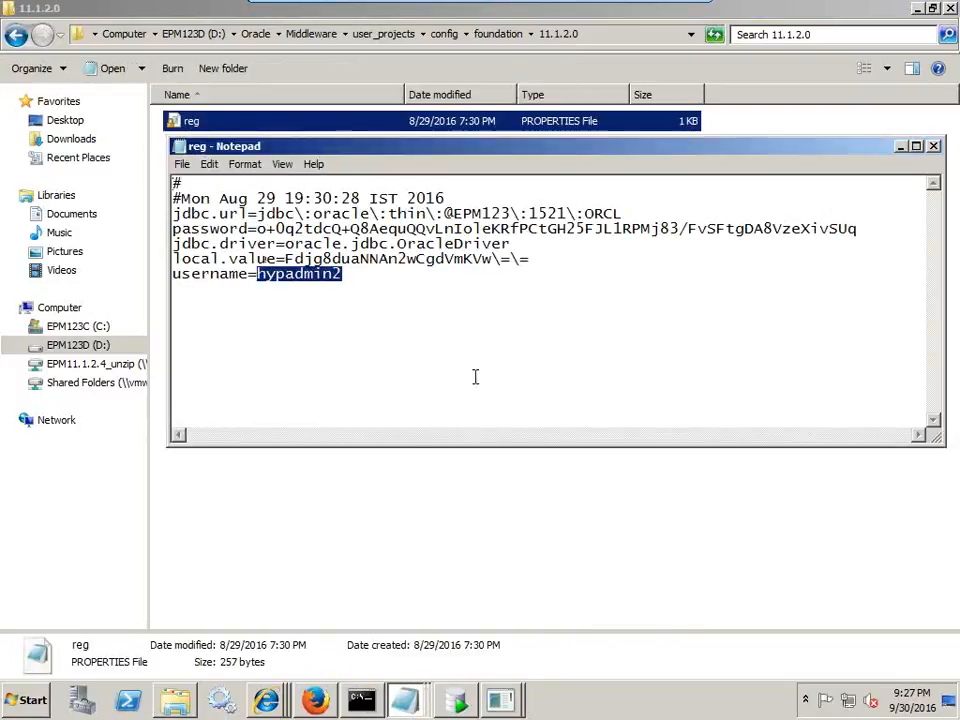
- In SQL*Plus, connect as hypadmin2@orcl with the schema password; it fails with ORA-12154
{"action": "left_click", "coordinate": [361, 700]}
{"action": "left_click", "coordinate": [508, 681]}
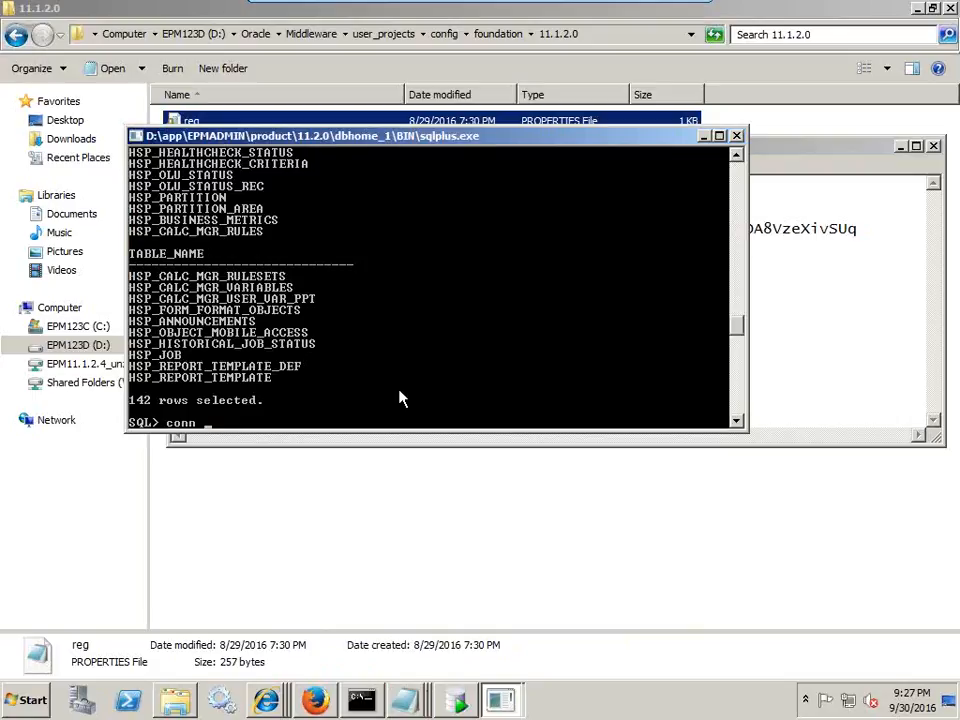
{"action": "type", "text": "conn hypadmin2/passwor"}
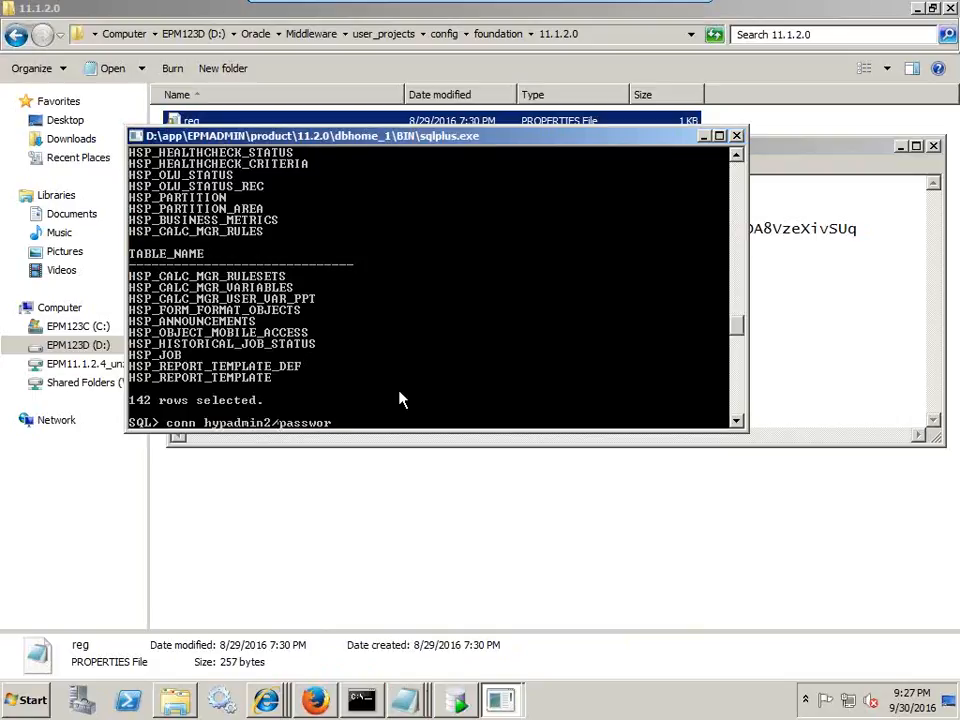
{"action": "type", "text": "d@orcl"}
{"action": "key", "text": "Return"}
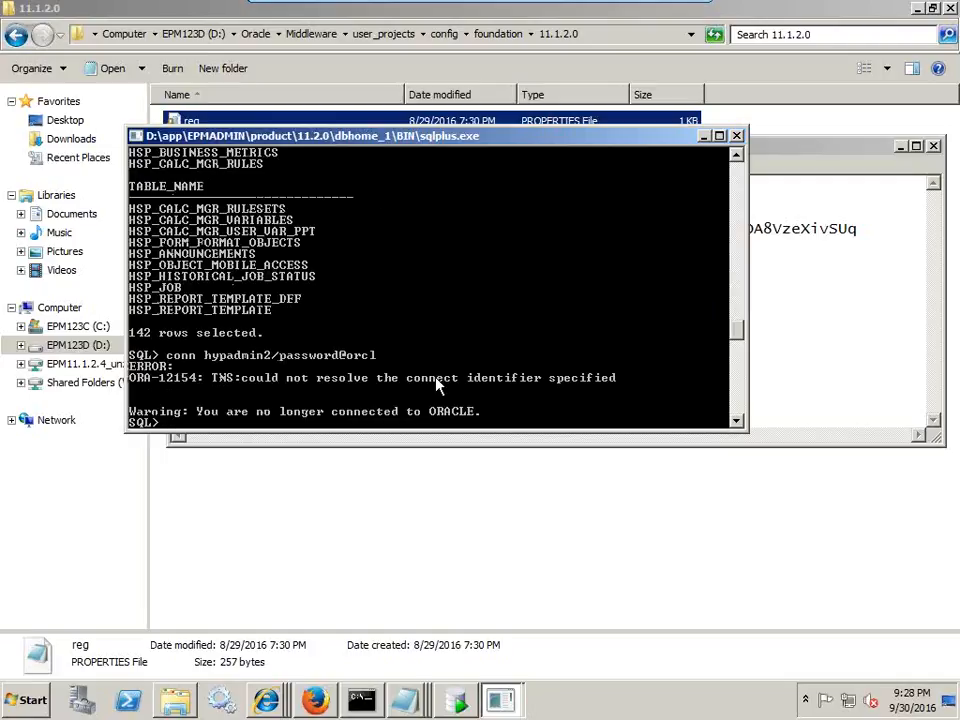
{"action": "left_click", "coordinate": [190, 702]}
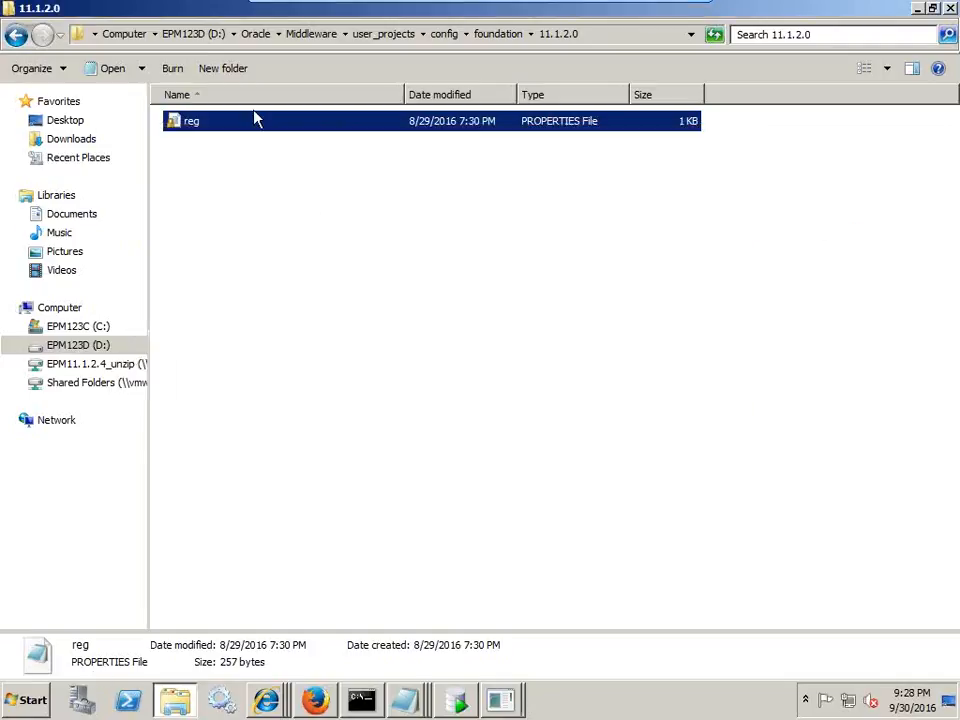
- Browse in Explorer to D:\app\EPMADMIN\product\11.2.0\dbhome_1\BIN
{"action": "left_click", "coordinate": [200, 36]}
{"action": "double_click", "coordinate": [193, 120]}
{"action": "double_click", "coordinate": [208, 122]}
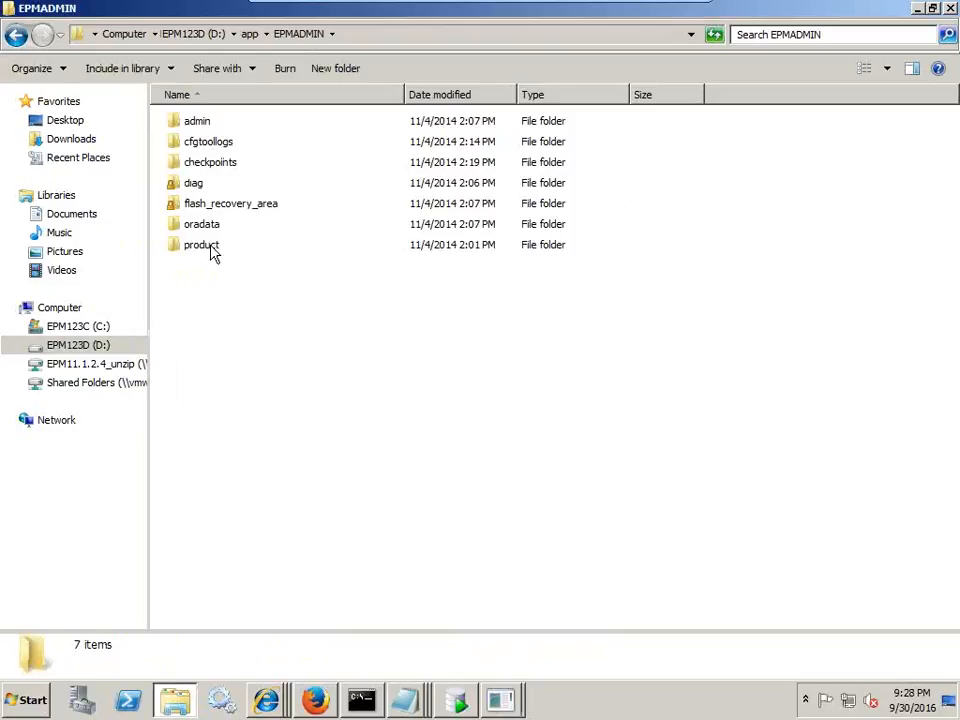
{"action": "double_click", "coordinate": [206, 244]}
{"action": "double_click", "coordinate": [206, 122]}
{"action": "double_click", "coordinate": [213, 135]}
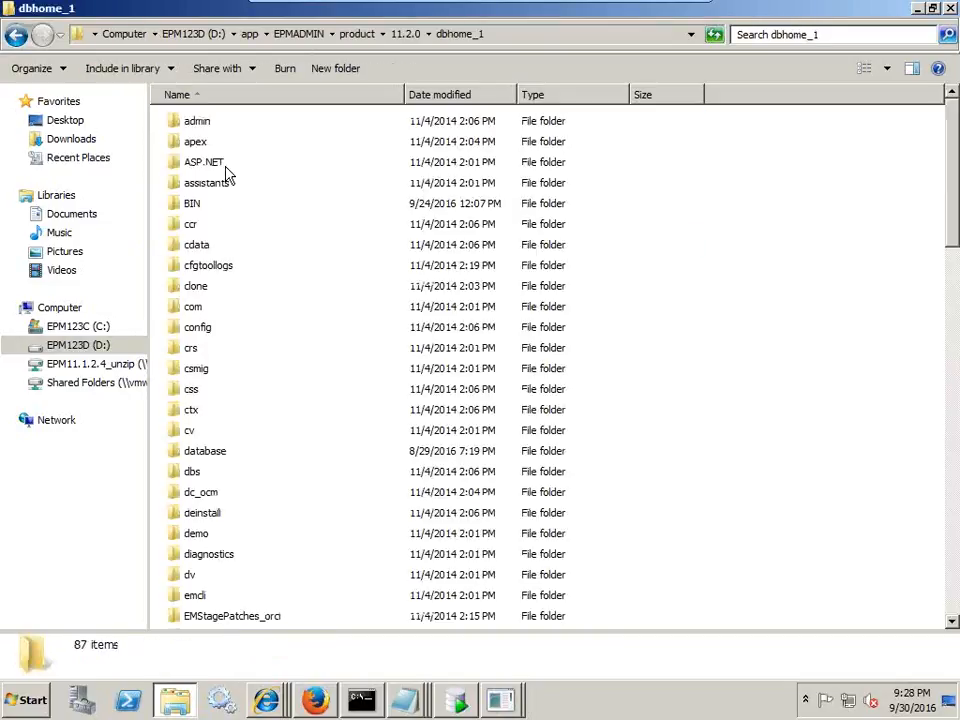
{"action": "key", "text": "b"}
{"action": "key", "text": "Return"}
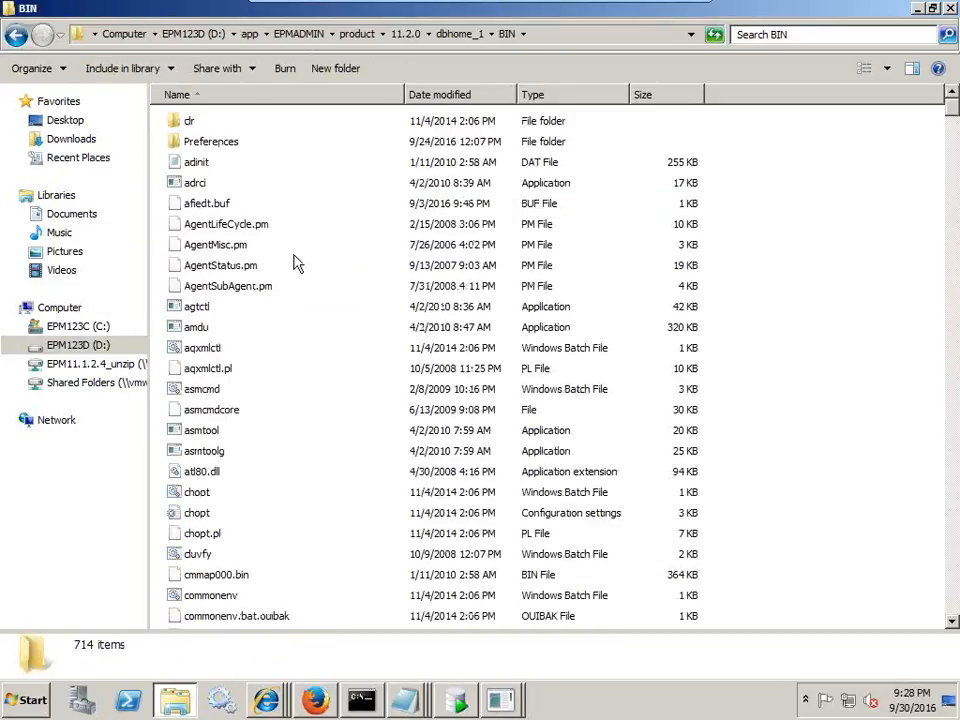
- Launch sqlplus from BIN and log in as hypadmin1 to the Oracle 11g database
{"action": "type", "text": "sqlplus"}
{"action": "key", "text": "Return"}
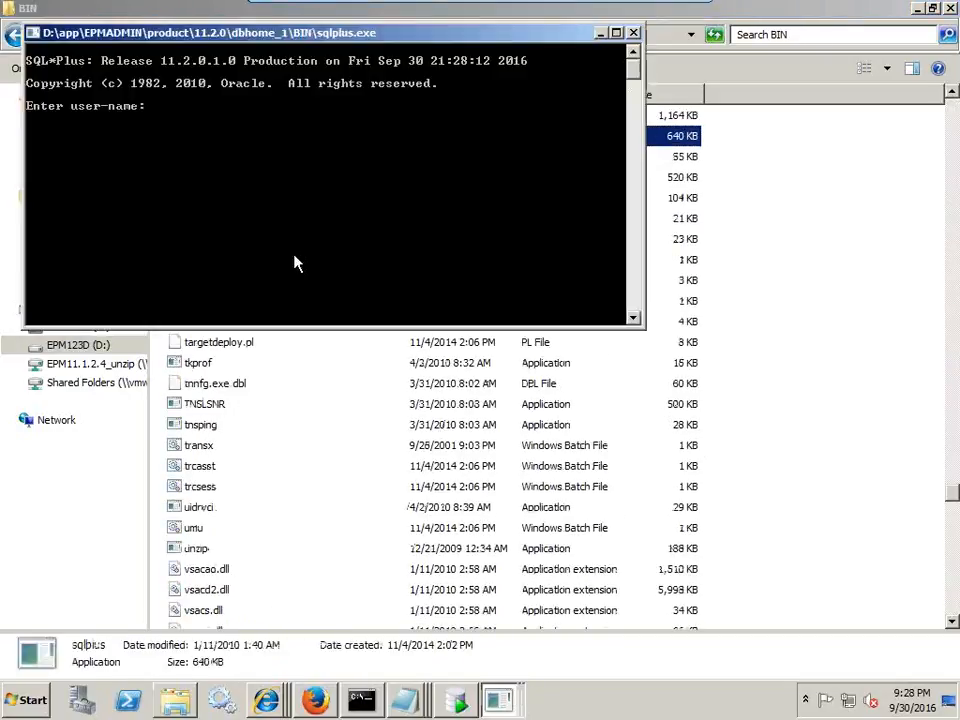
{"action": "key", "text": "BackSpace"}
{"action": "key", "text": "BackSpace"}
{"action": "type", "text": "hypadmin1/password"}
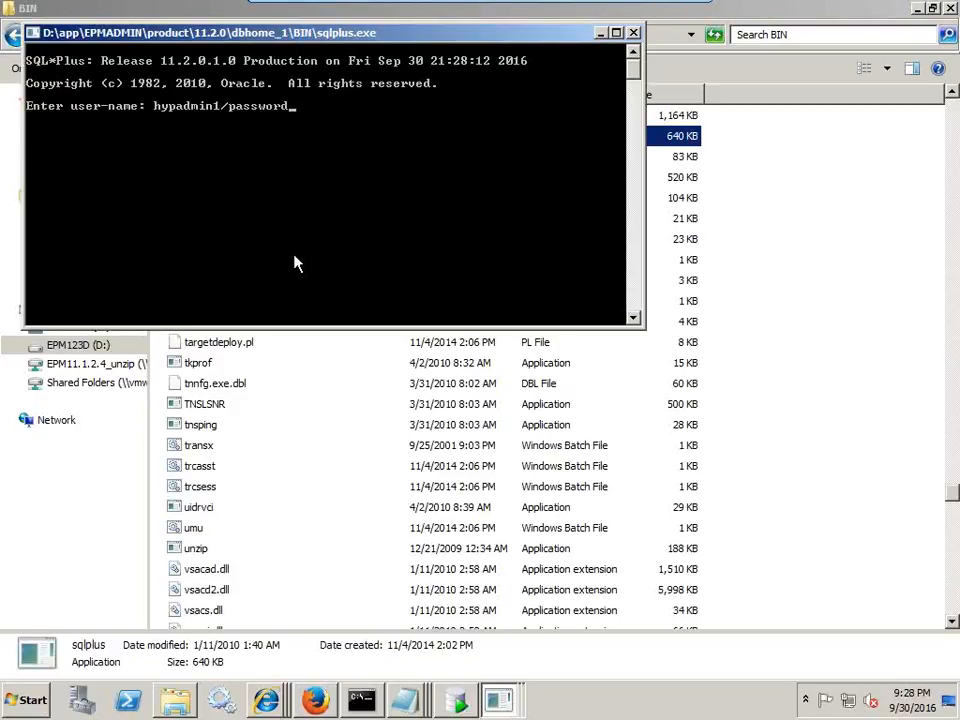
{"action": "key", "text": "Return"}
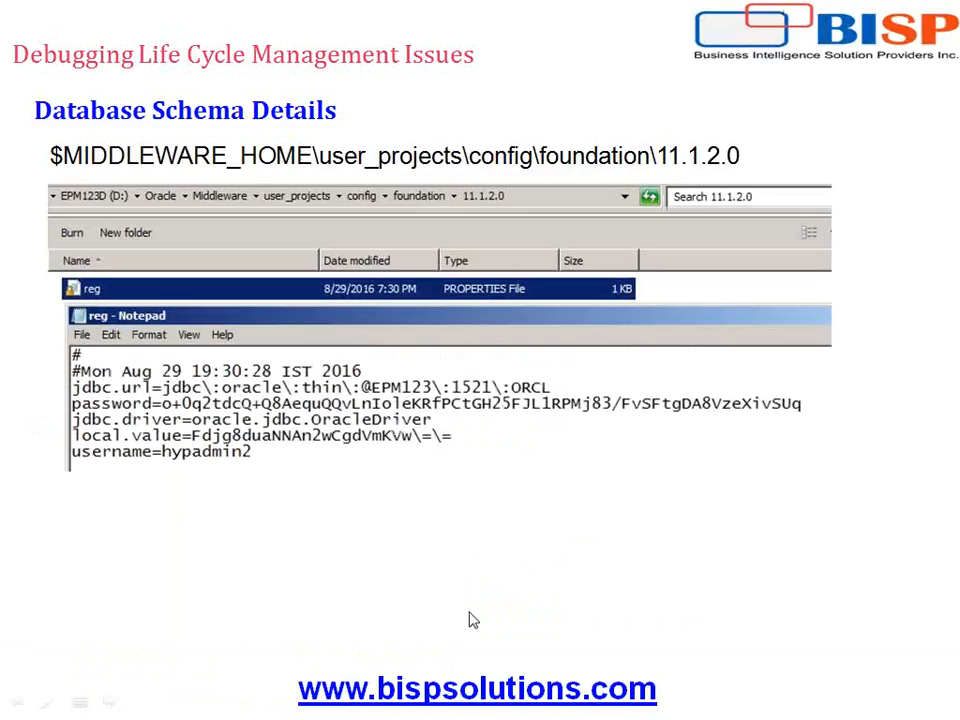
- In EPM Workspace, open the Shared Services Console through Navigate > Administer
{"action": "key", "text": "super"}
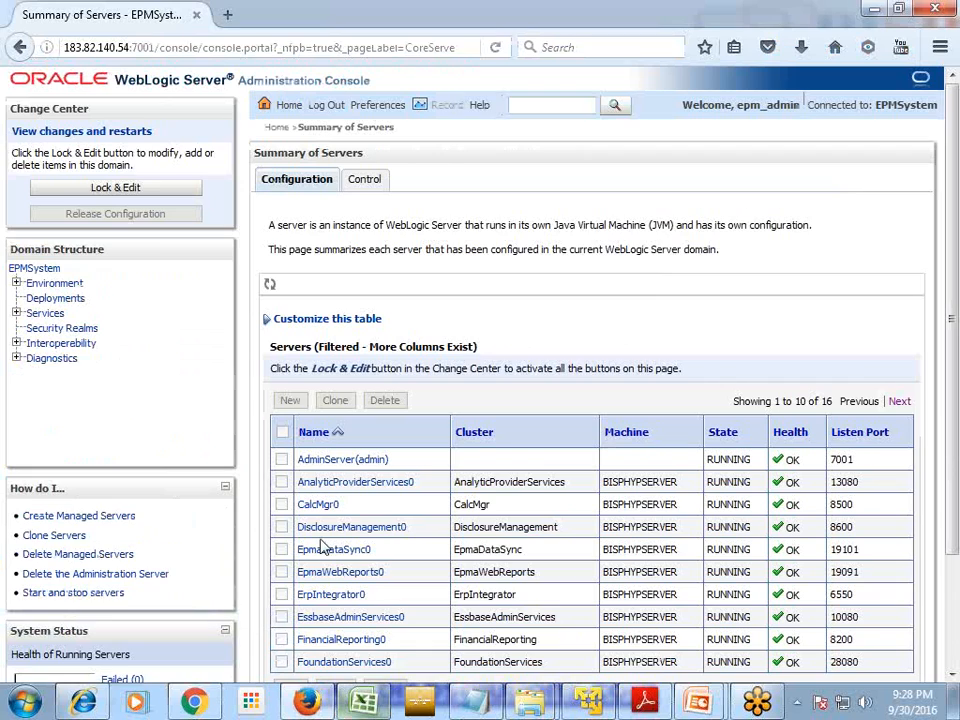
{"action": "left_click", "coordinate": [597, 701]}
{"action": "left_click", "coordinate": [727, 337]}
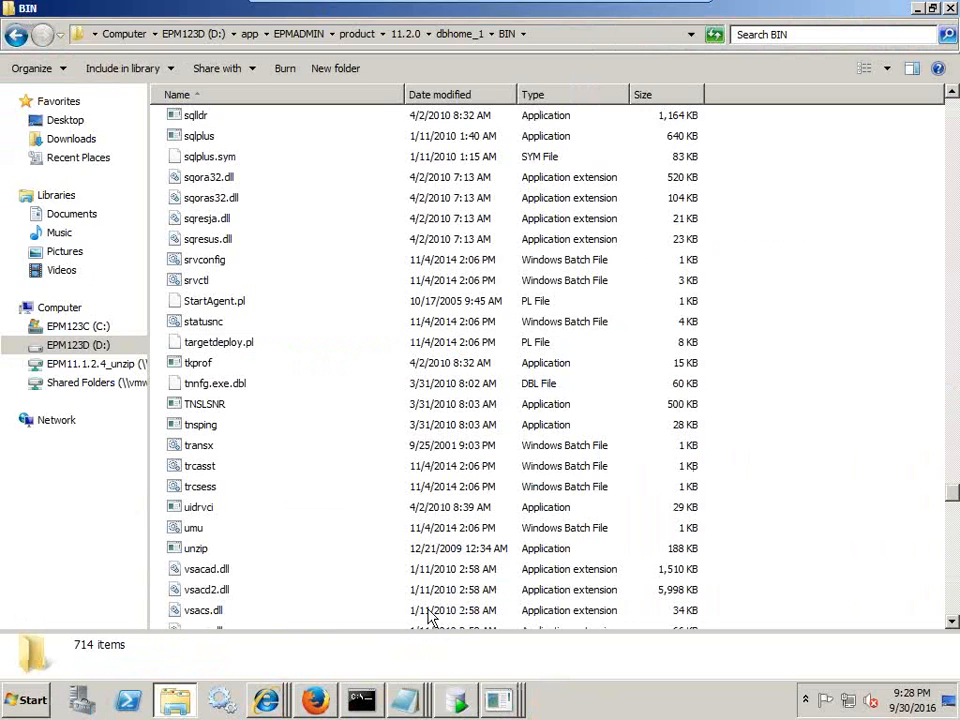
{"action": "left_click", "coordinate": [330, 702]}
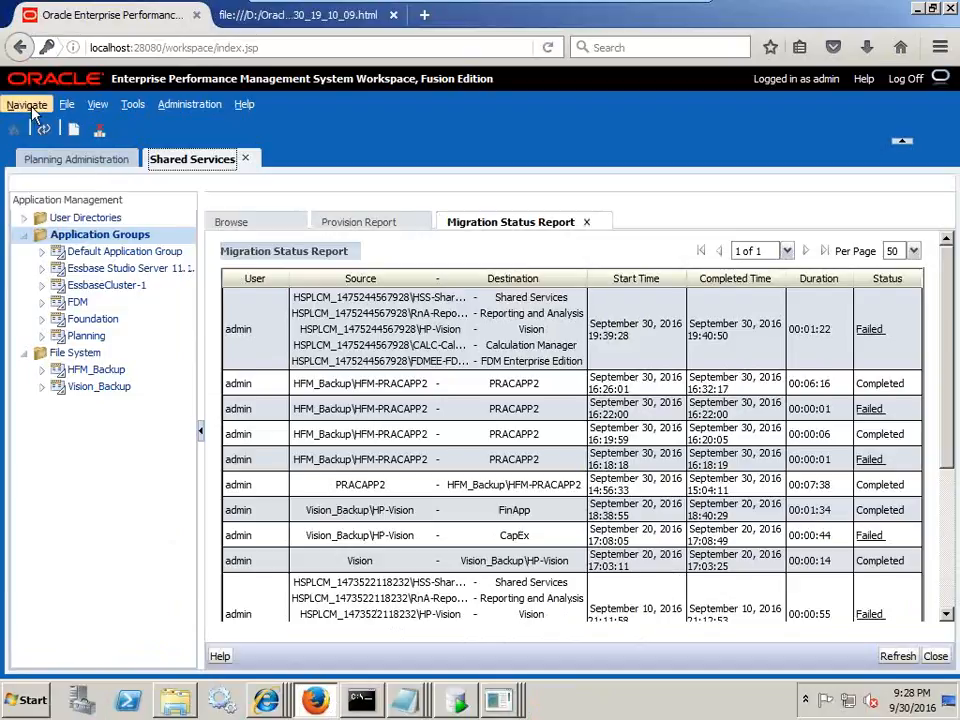
{"action": "left_click", "coordinate": [33, 112]}
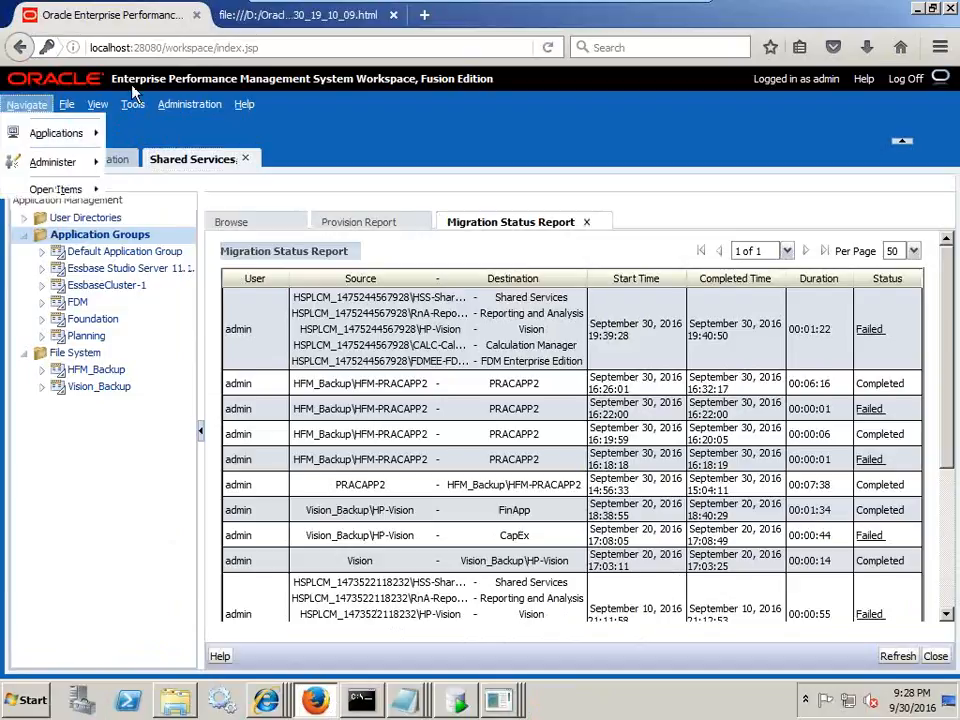
{"action": "mouse_move", "coordinate": [36, 166]}
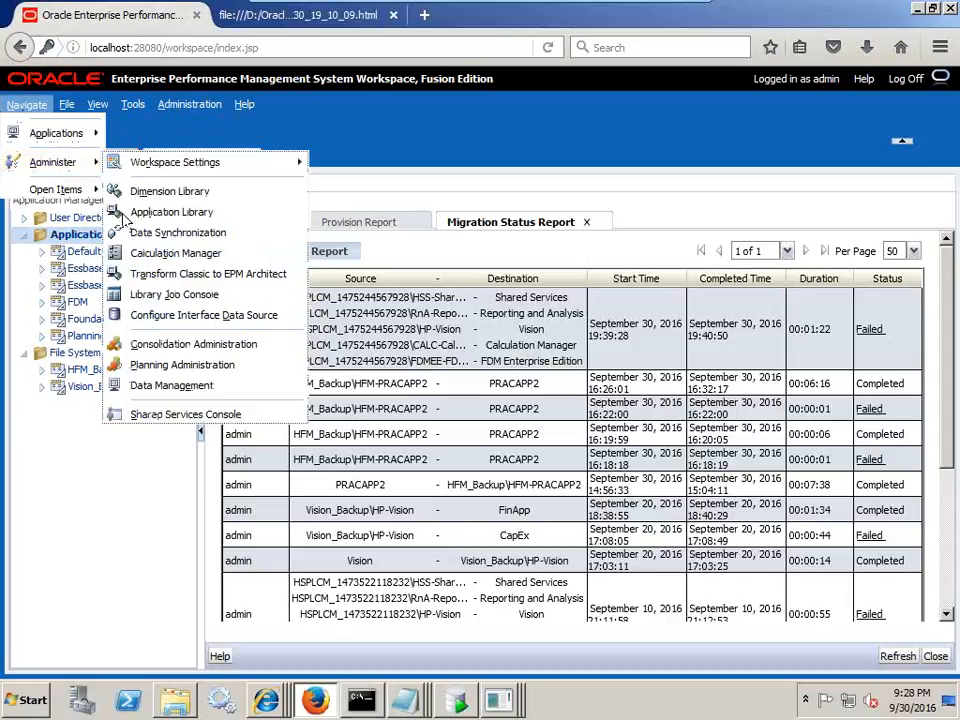
{"action": "left_click", "coordinate": [160, 422]}
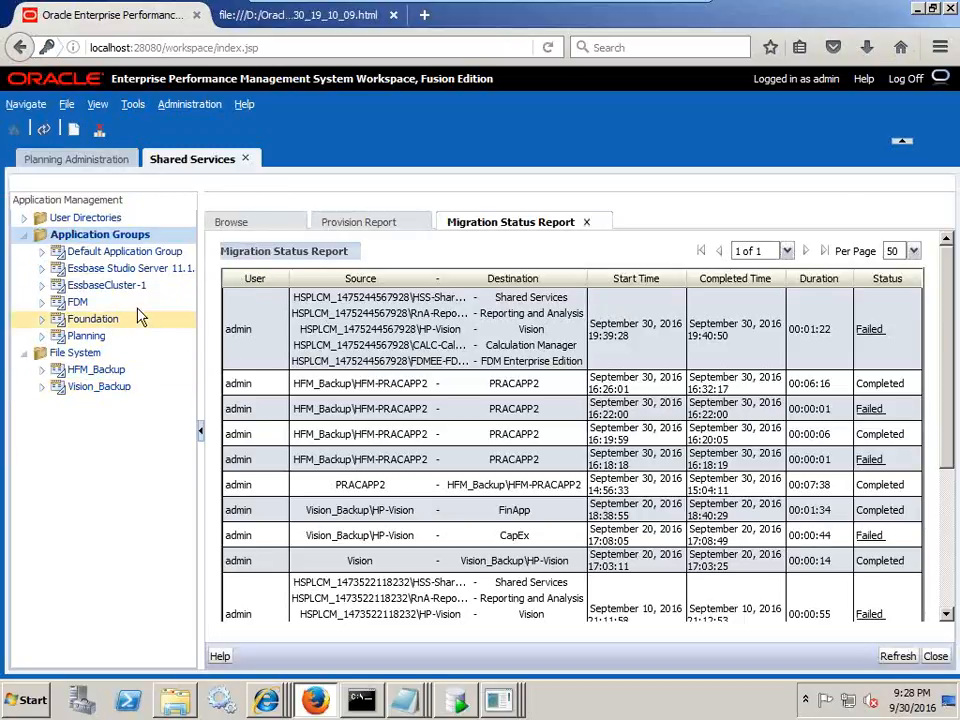
- Close the Migration Status Report and Provision Report tabs, leaving only Browse
{"action": "left_click", "coordinate": [410, 700]}
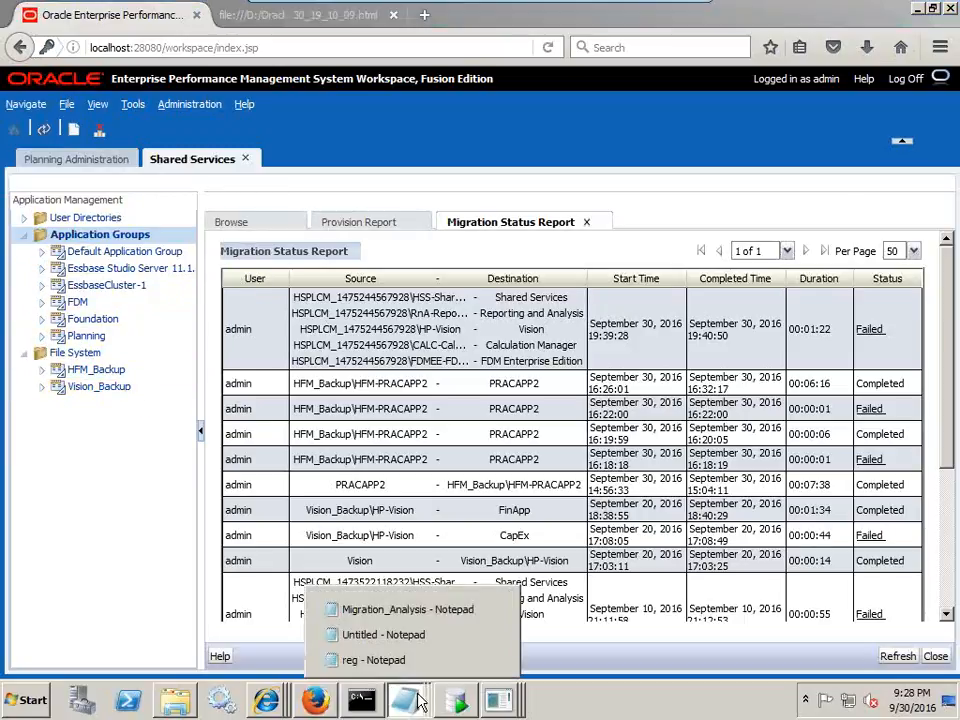
{"action": "left_click", "coordinate": [545, 253]}
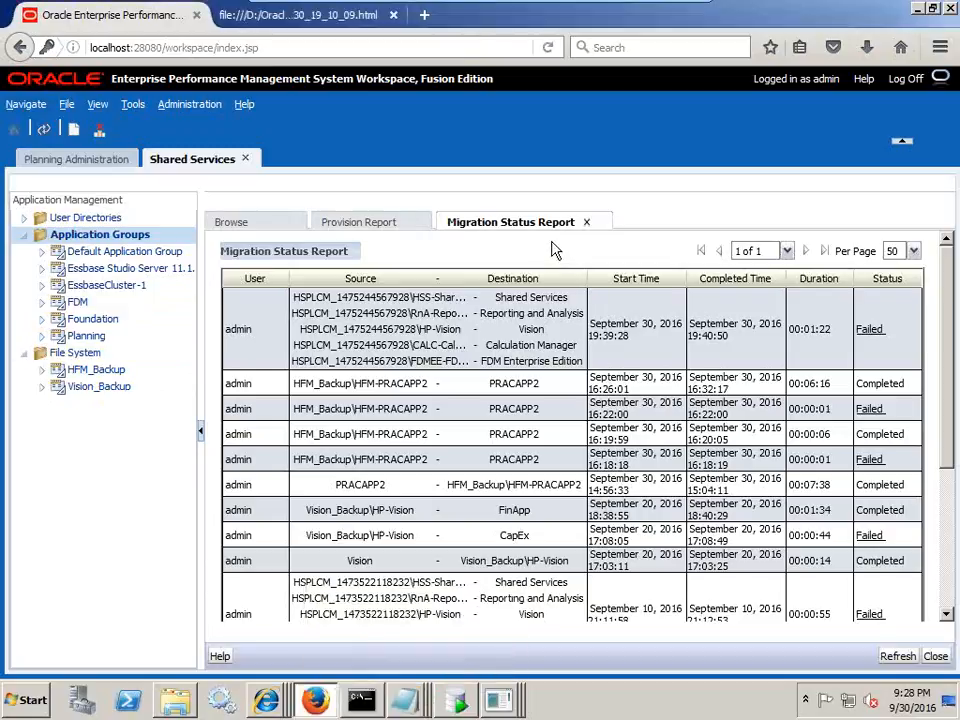
{"action": "left_click", "coordinate": [587, 222]}
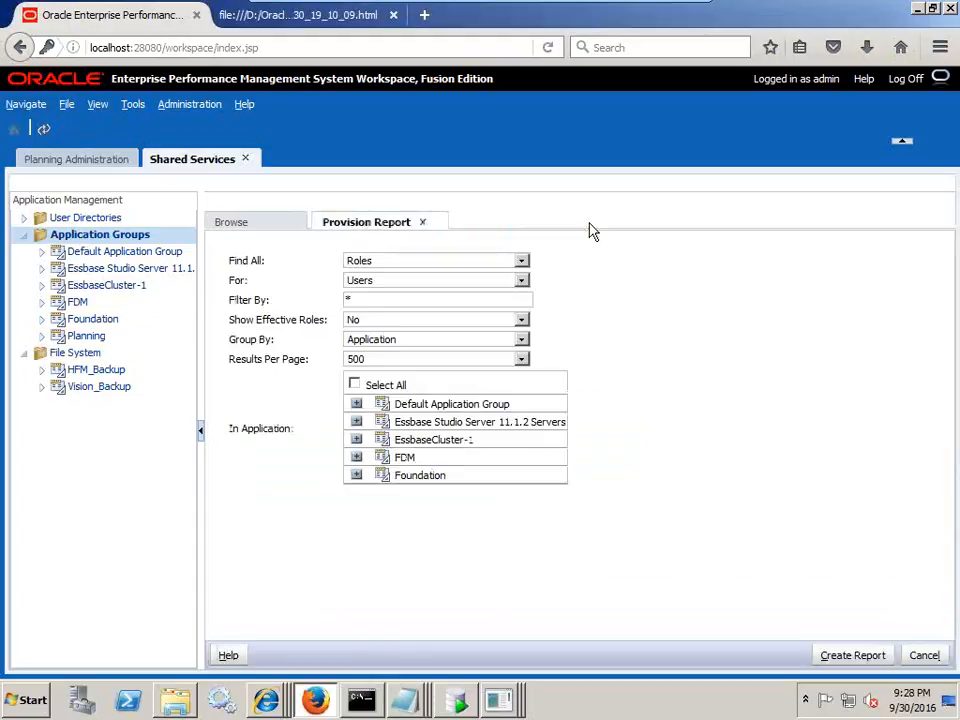
{"action": "left_click", "coordinate": [422, 224]}
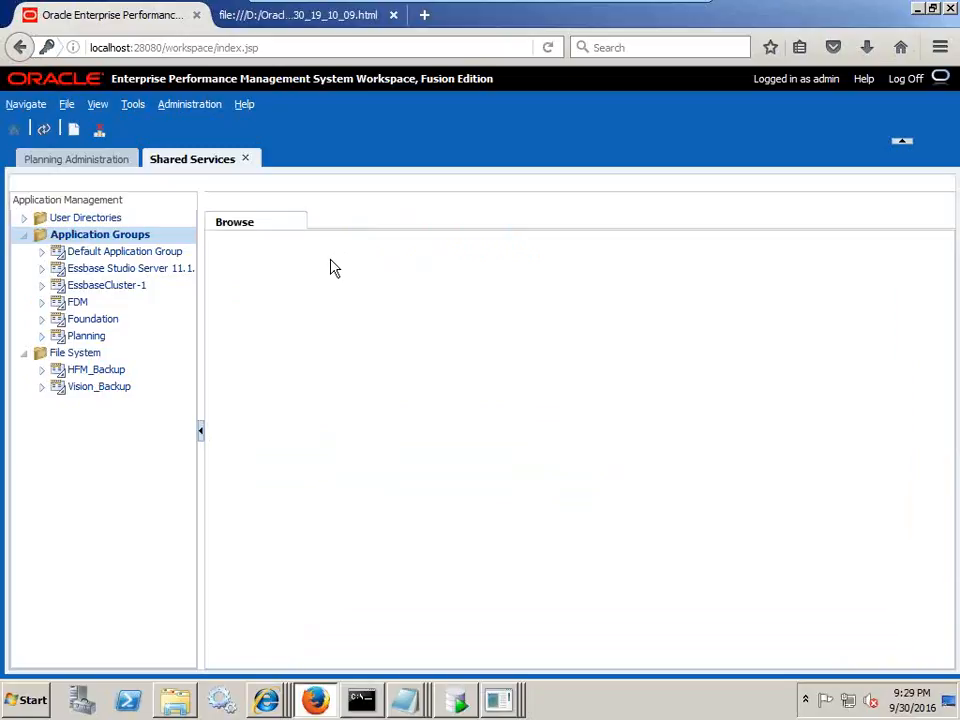
- Create Planning data source AppVision1 on localhost, service ORCLAppVision, with the schema password
{"action": "left_click", "coordinate": [111, 164]}
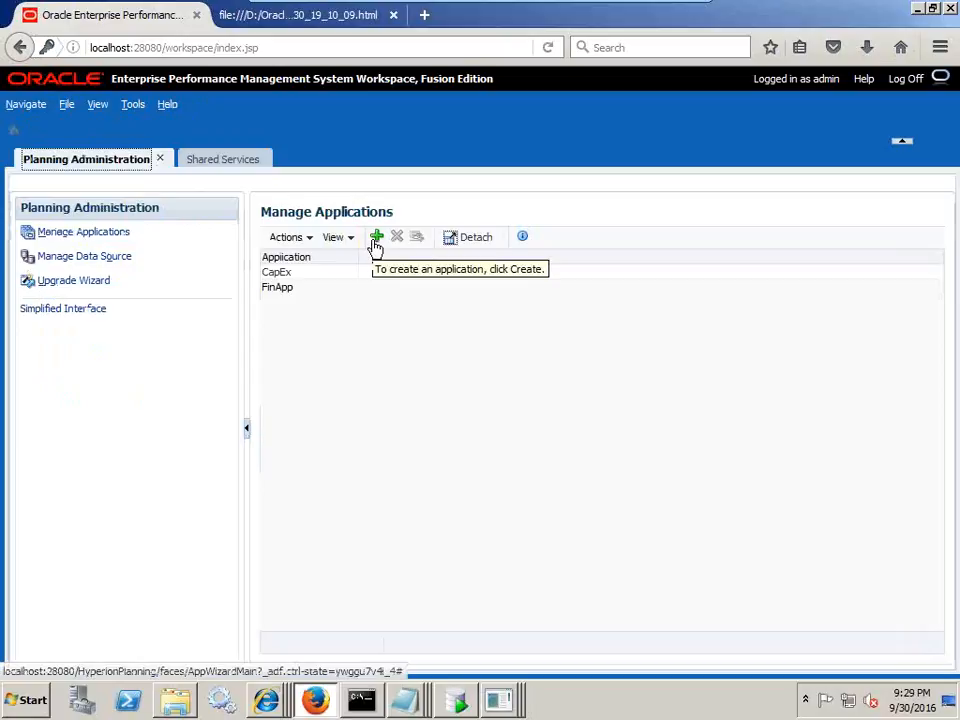
{"action": "left_click", "coordinate": [82, 257]}
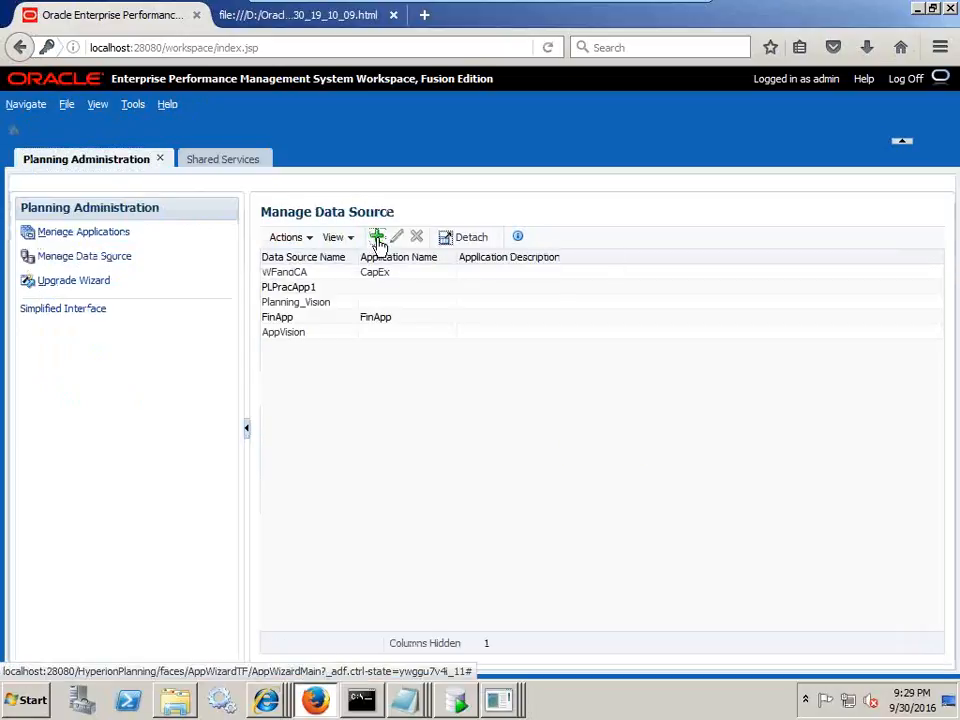
{"action": "left_click", "coordinate": [377, 241]}
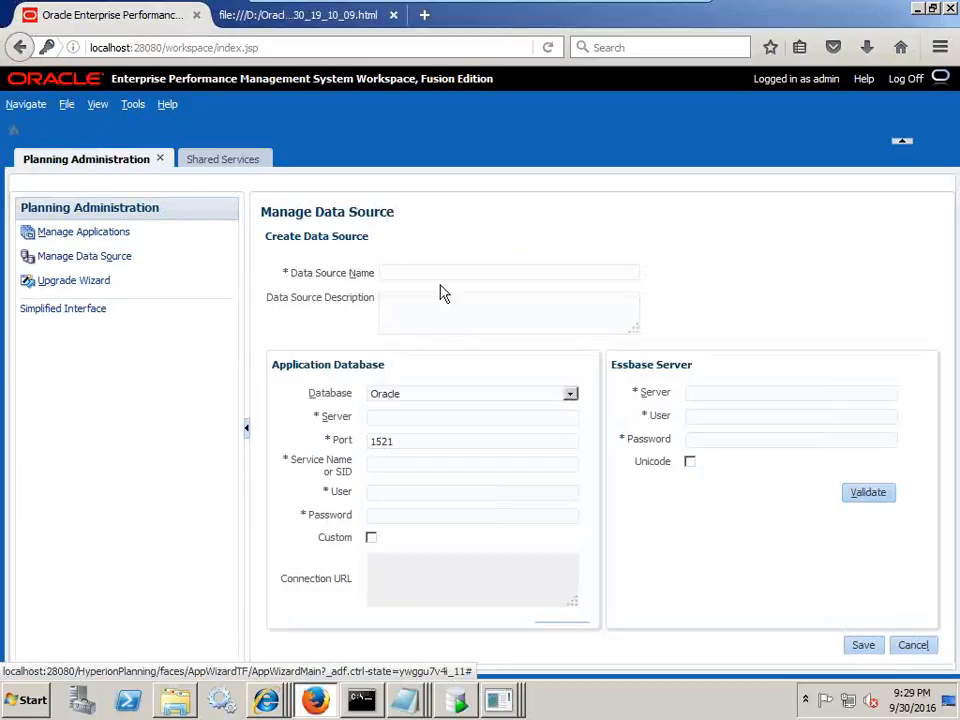
{"action": "type", "text": "AppVisi"}
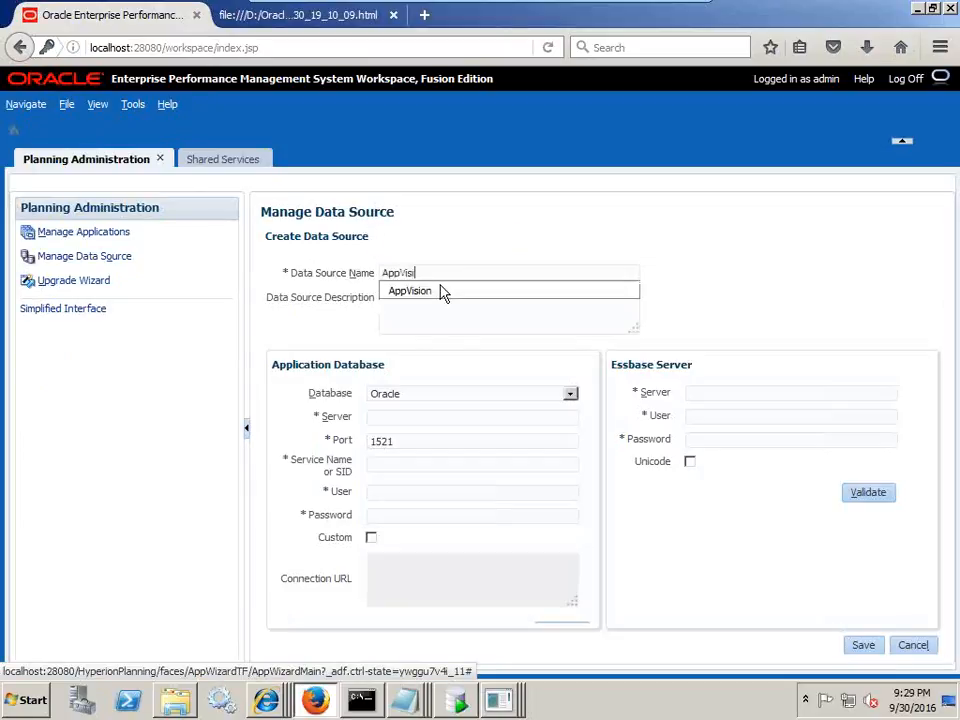
{"action": "type", "text": "on1"}
{"action": "key", "text": "Tab"}
{"action": "key", "text": "Tab"}
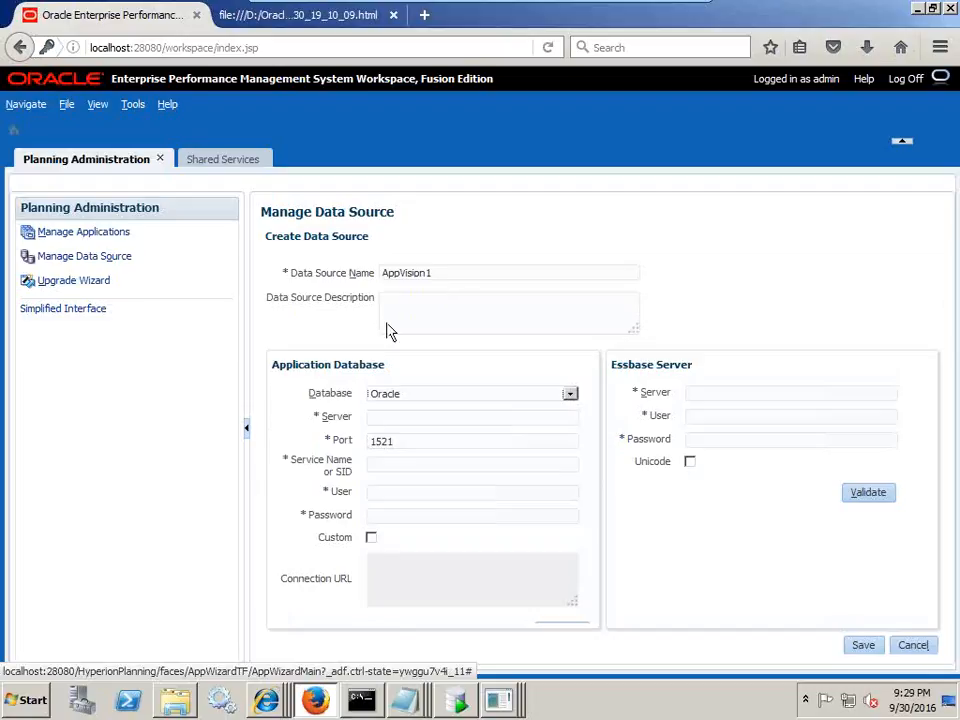
{"action": "type", "text": "localhost"}
{"action": "key", "text": "Tab"}
{"action": "key", "text": "Tab"}
{"action": "type", "text": "ORCL"}
{"action": "type", "text": "AppVision1"}
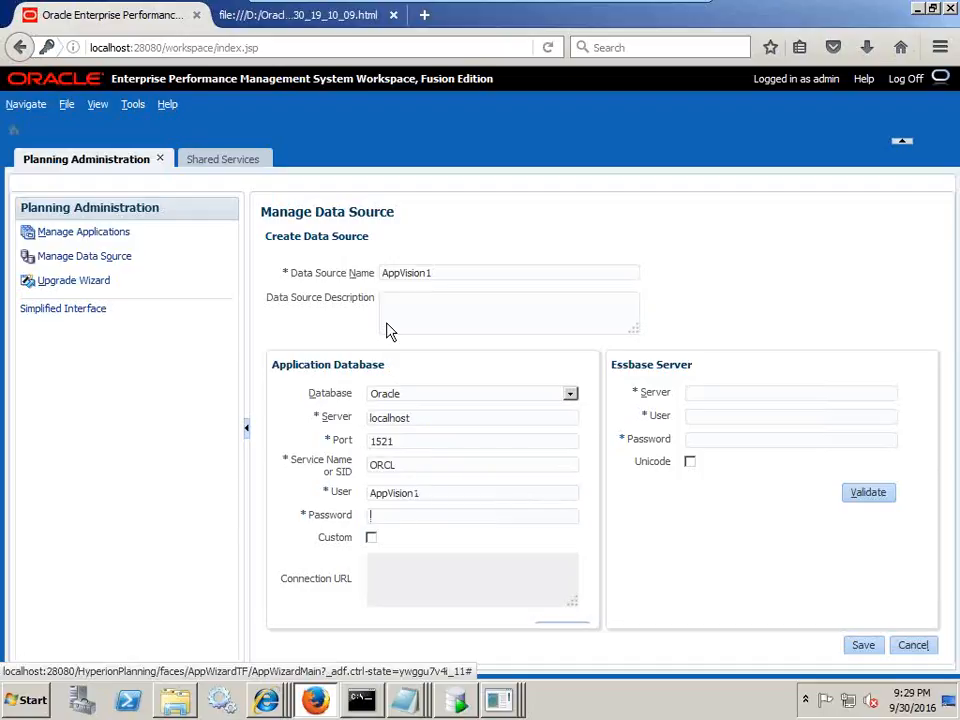
{"action": "type", "text": "••••••••"}
- Set Essbase server localhost, user admin and its password, validate the connection, and save
{"action": "left_click", "coordinate": [790, 393]}
{"action": "type", "text": "localhost"}
{"action": "key", "text": "Tab"}
{"action": "type", "text": "admin"}
{"action": "key", "text": "Tab"}
{"action": "type", "text": "••••••••"}
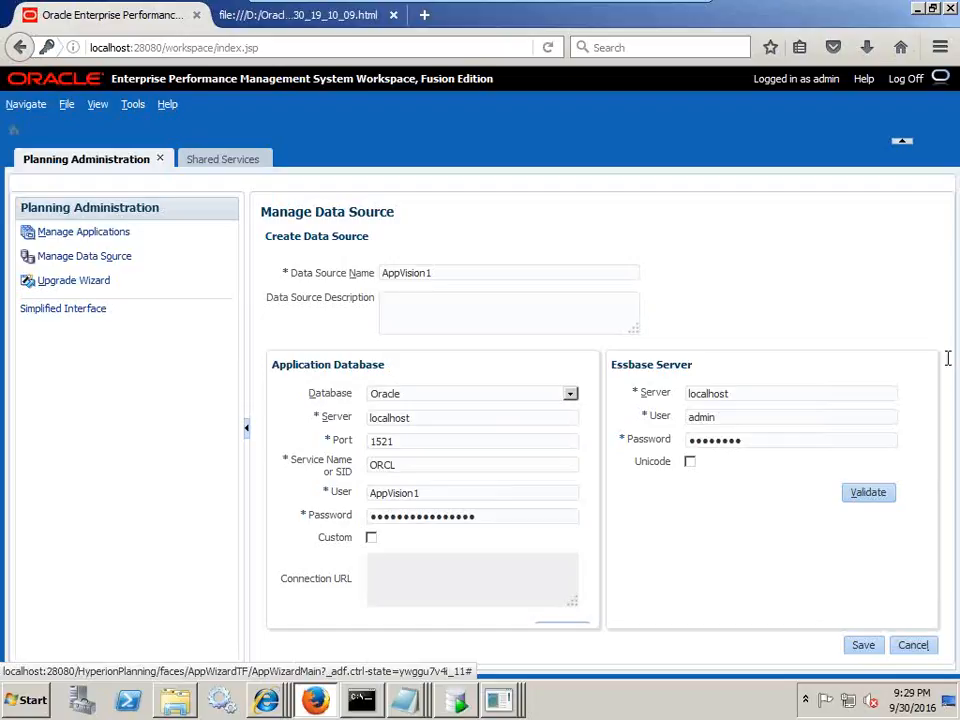
{"action": "left_click", "coordinate": [869, 496]}
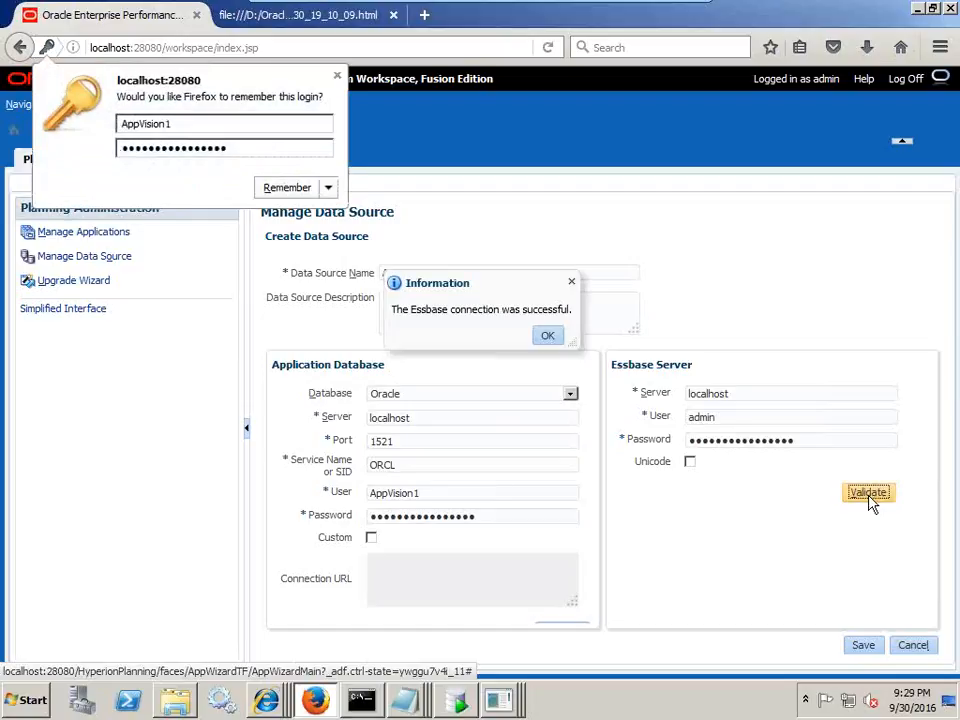
{"action": "left_click", "coordinate": [546, 335]}
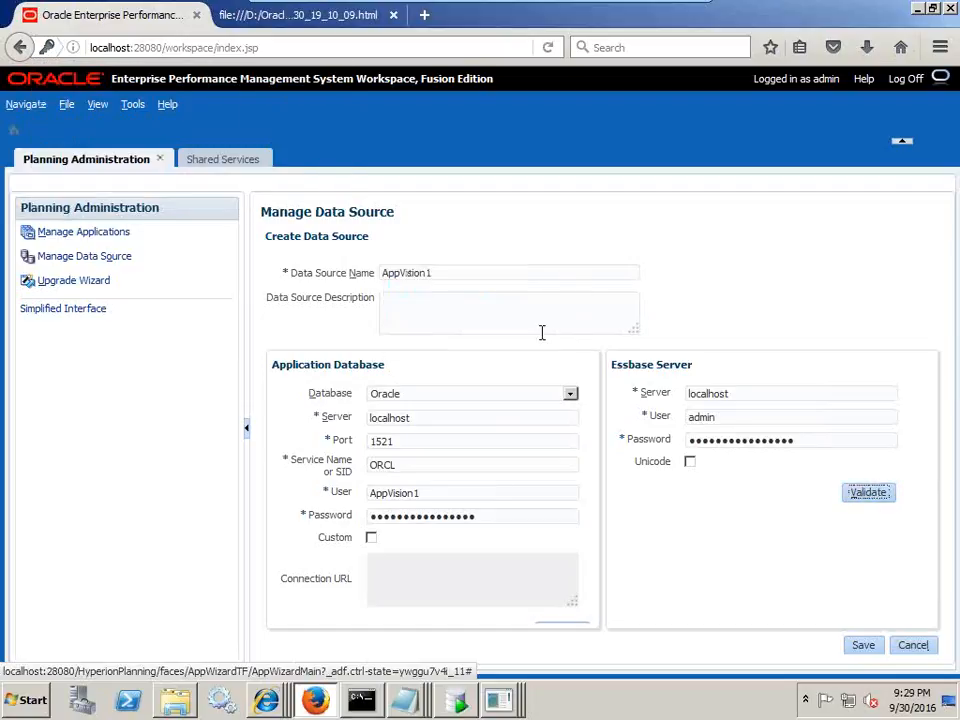
{"action": "left_click", "coordinate": [864, 645]}
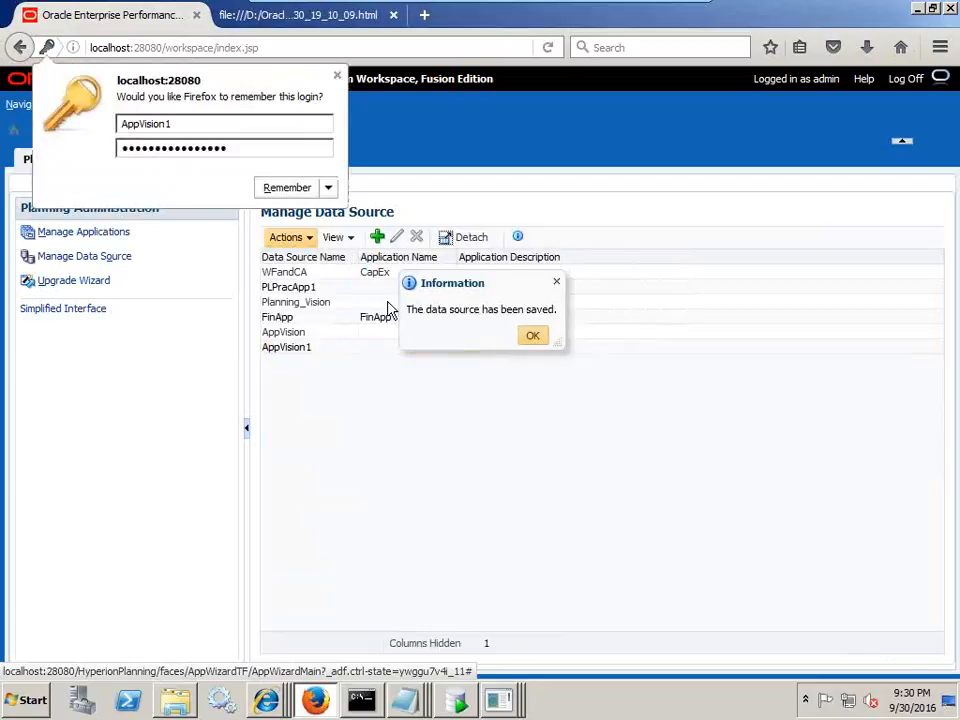
{"action": "left_click", "coordinate": [531, 334]}
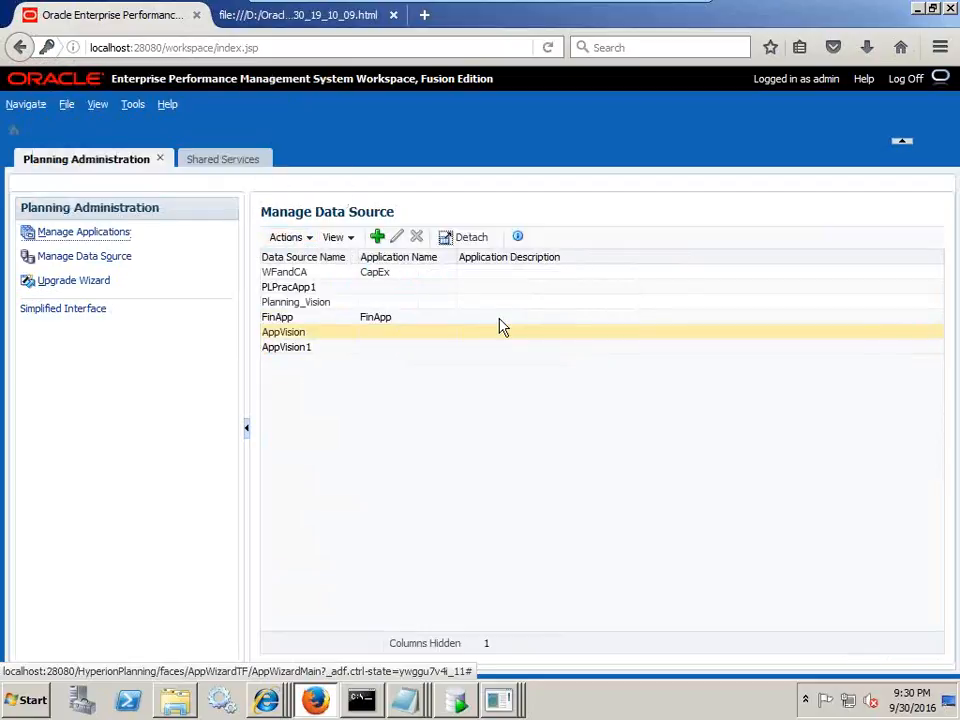
- Create a new Planning application using data source AppVision1 and application type Sample
{"action": "left_click", "coordinate": [337, 350]}
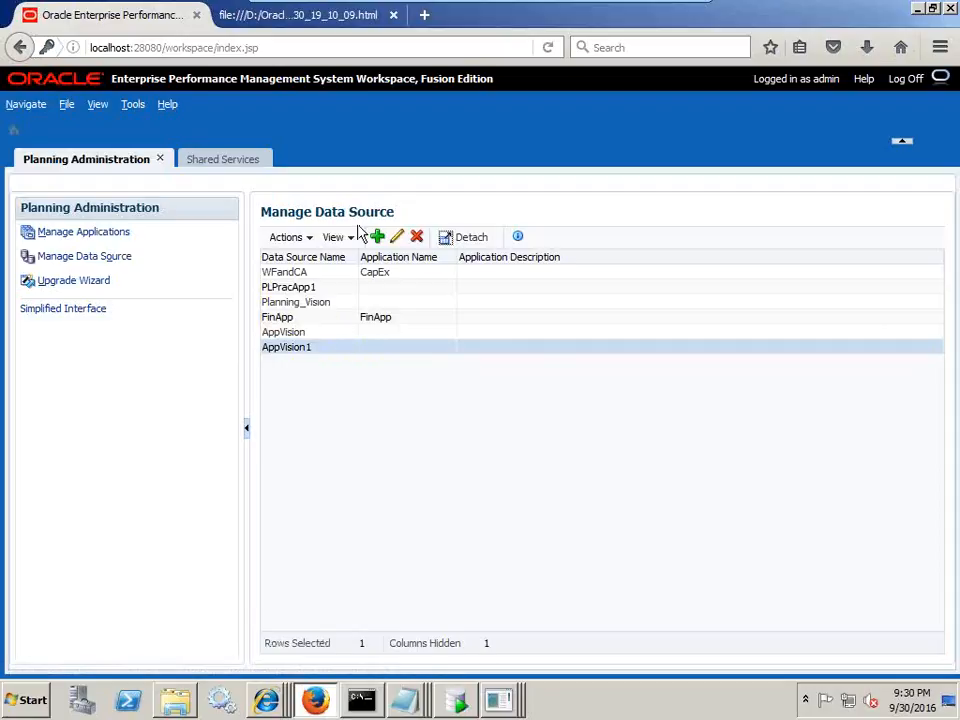
{"action": "left_click", "coordinate": [90, 240]}
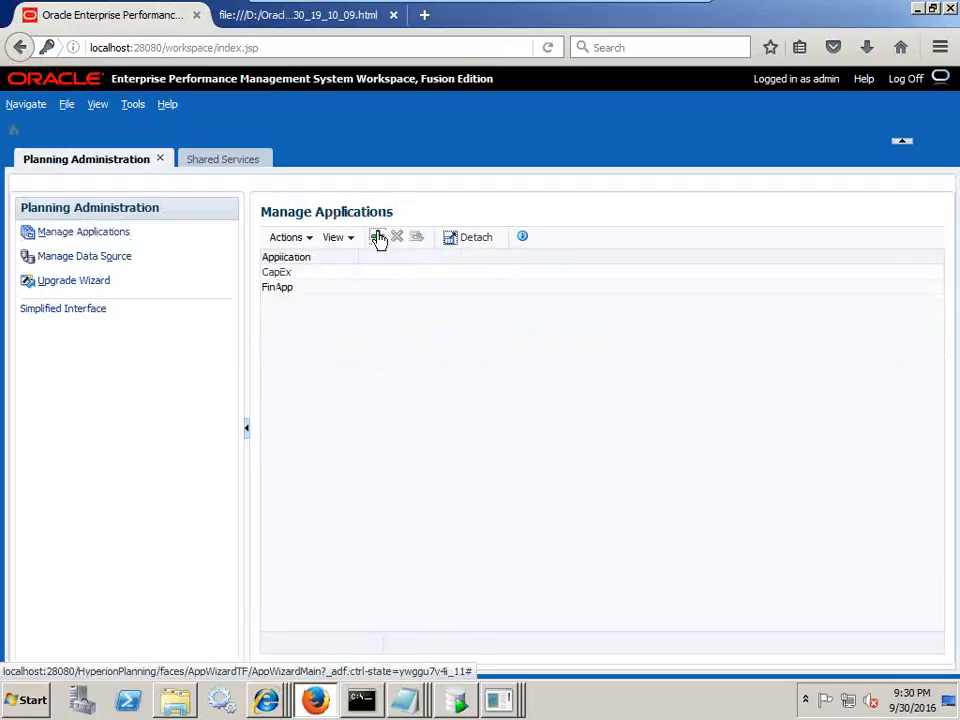
{"action": "left_click", "coordinate": [377, 237]}
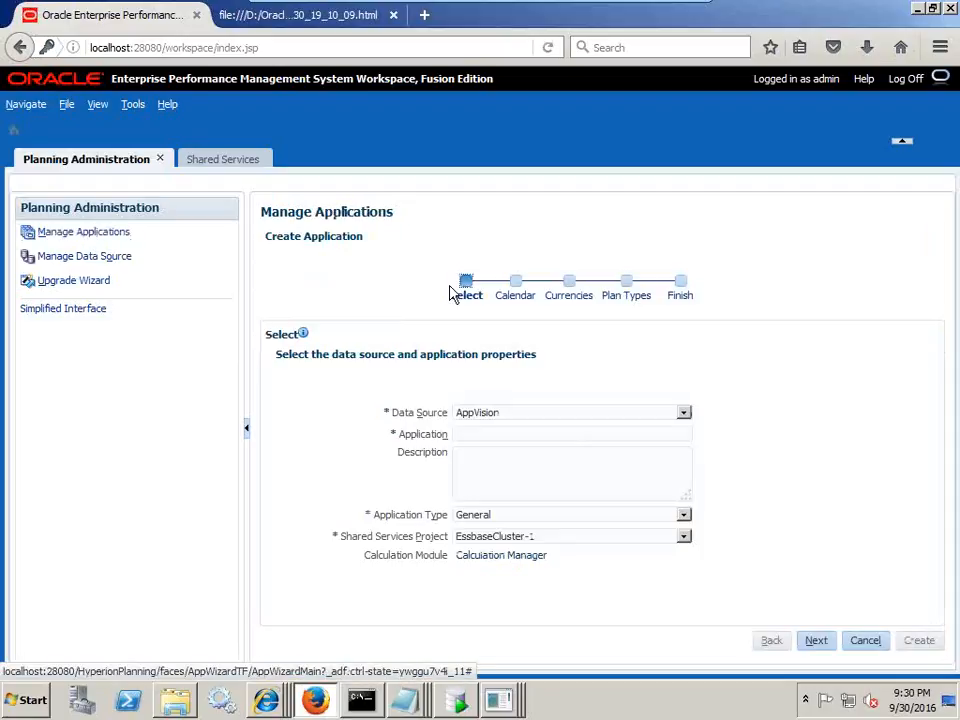
{"action": "left_click", "coordinate": [500, 418]}
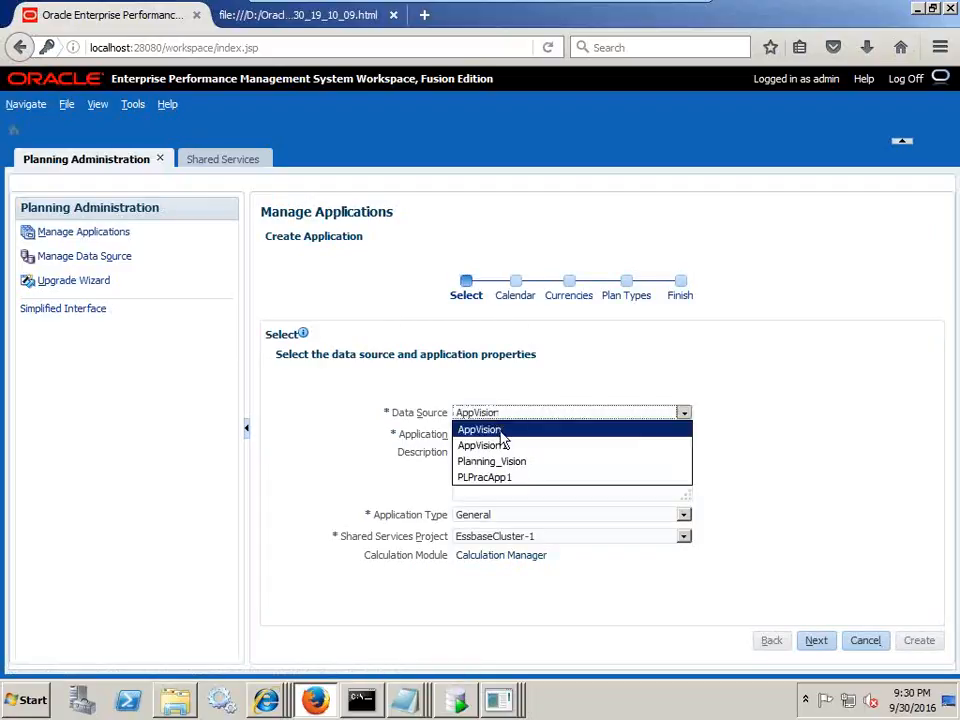
{"action": "left_click", "coordinate": [500, 445]}
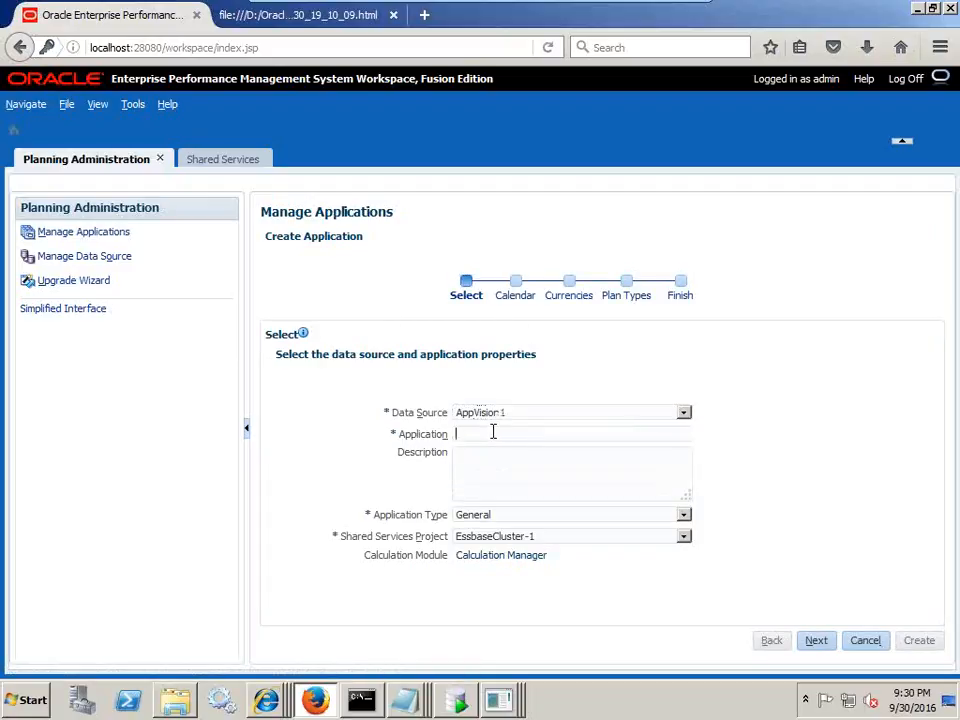
{"action": "left_click", "coordinate": [530, 516]}
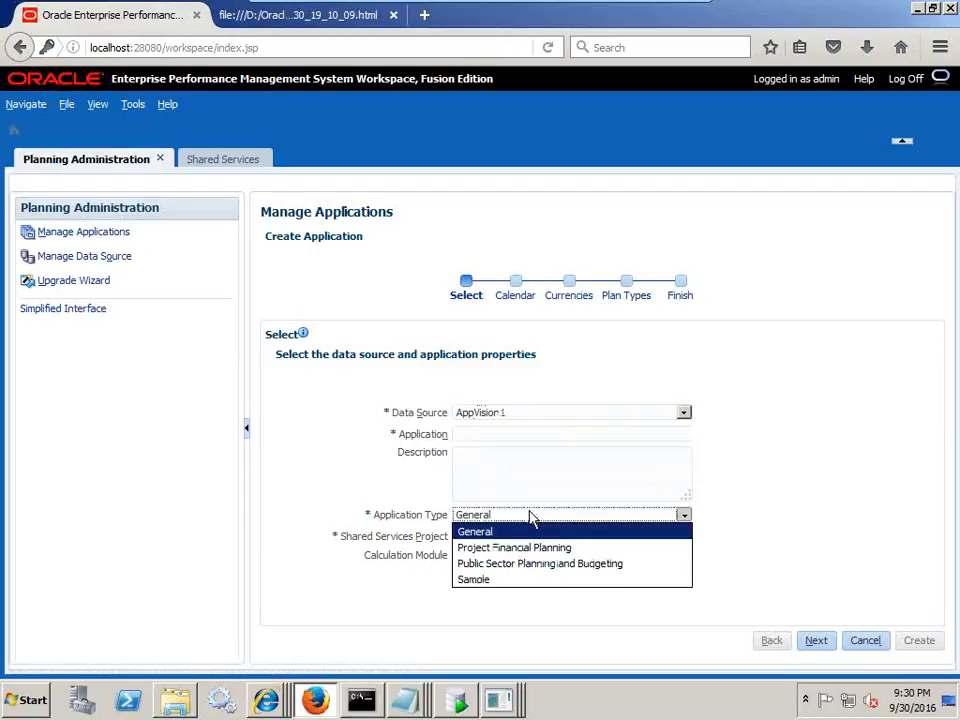
{"action": "left_click", "coordinate": [509, 578]}
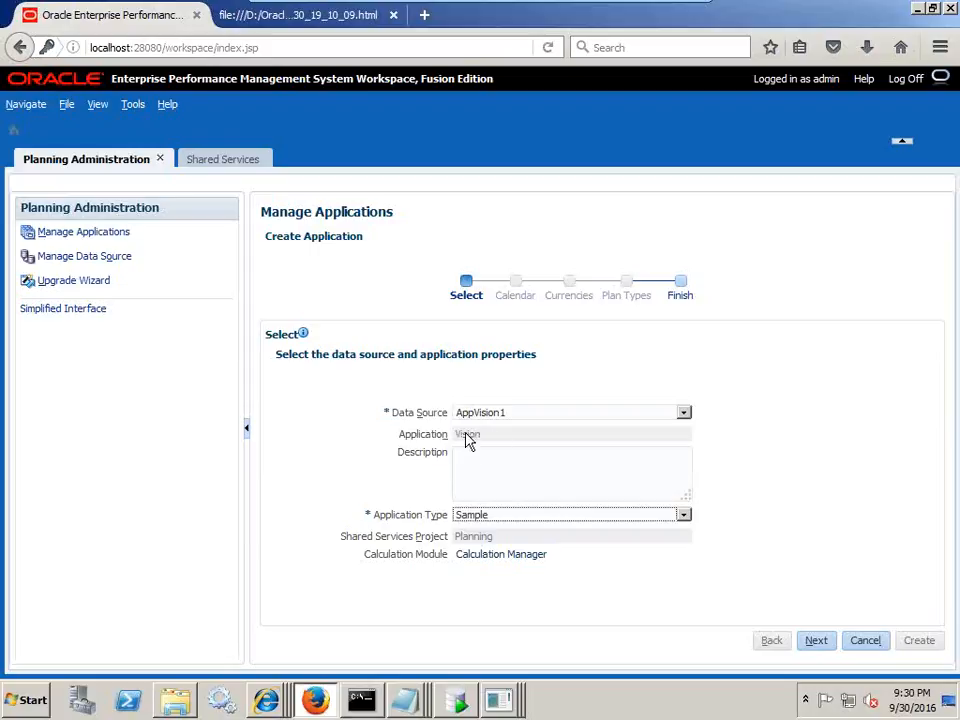
- Advance to the Finish summary of the Vision application, review it, and start creation
{"action": "left_click", "coordinate": [816, 641]}
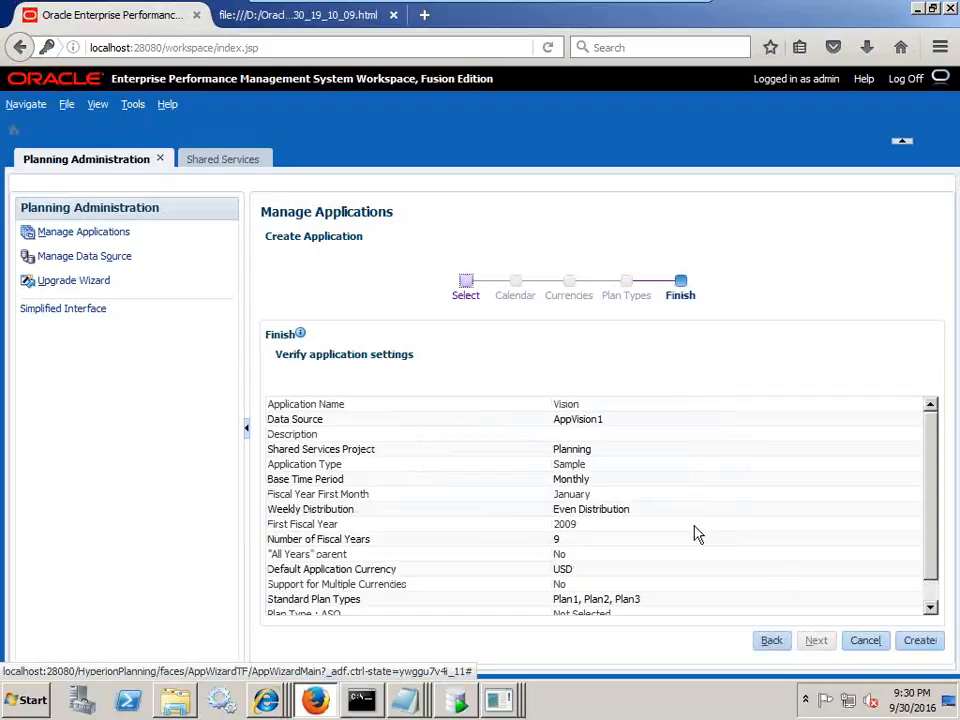
{"action": "left_click_drag", "start_coordinate": [934, 476], "coordinate": [930, 519]}
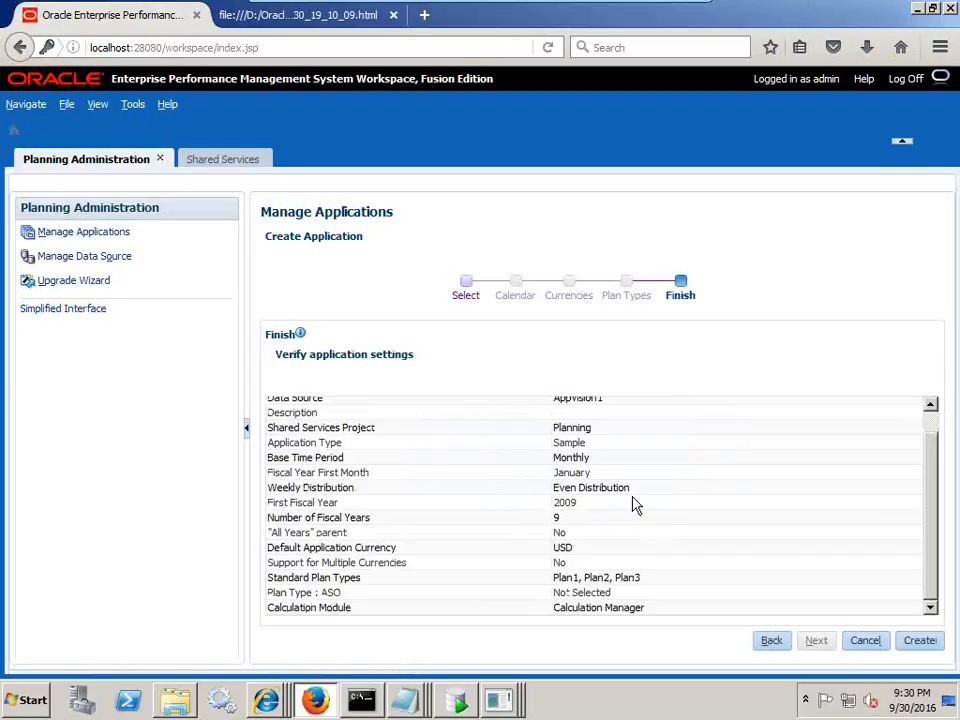
{"action": "left_click", "coordinate": [918, 641]}
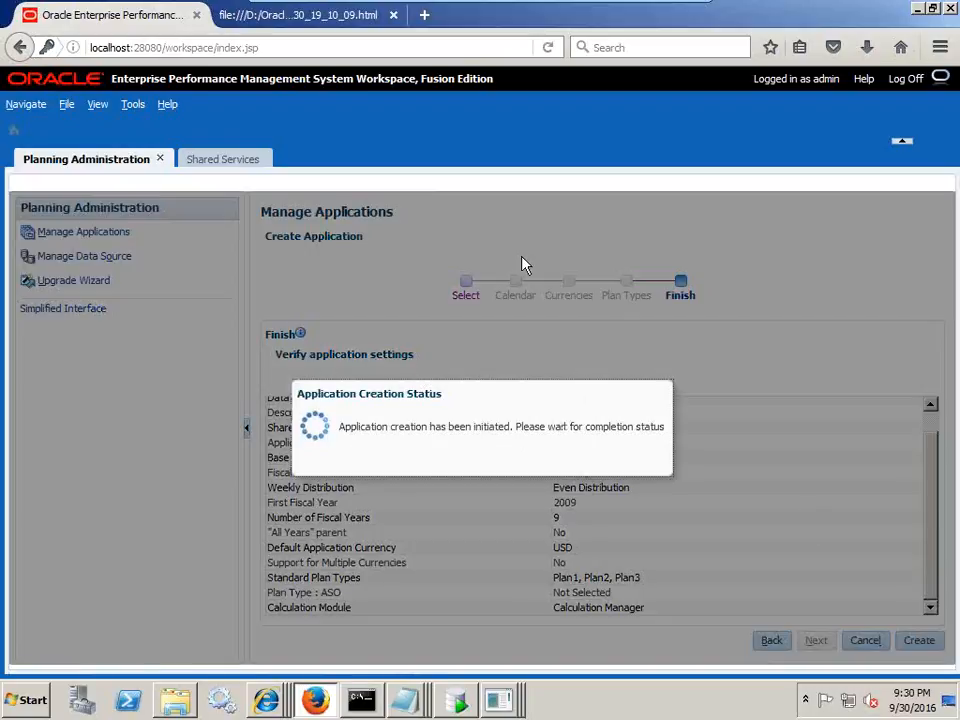
- Open Administration > Migration Status Report and highlight admin's latest migration marked In Progress
{"action": "left_click", "coordinate": [230, 164]}
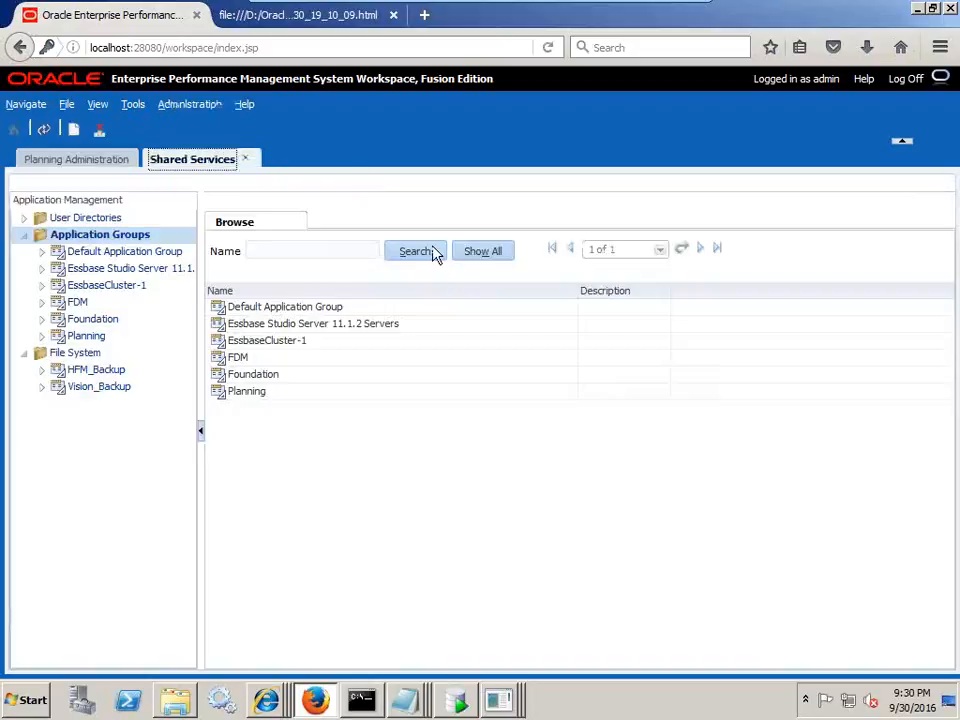
{"action": "left_click", "coordinate": [69, 105]}
{"action": "left_click", "coordinate": [26, 104]}
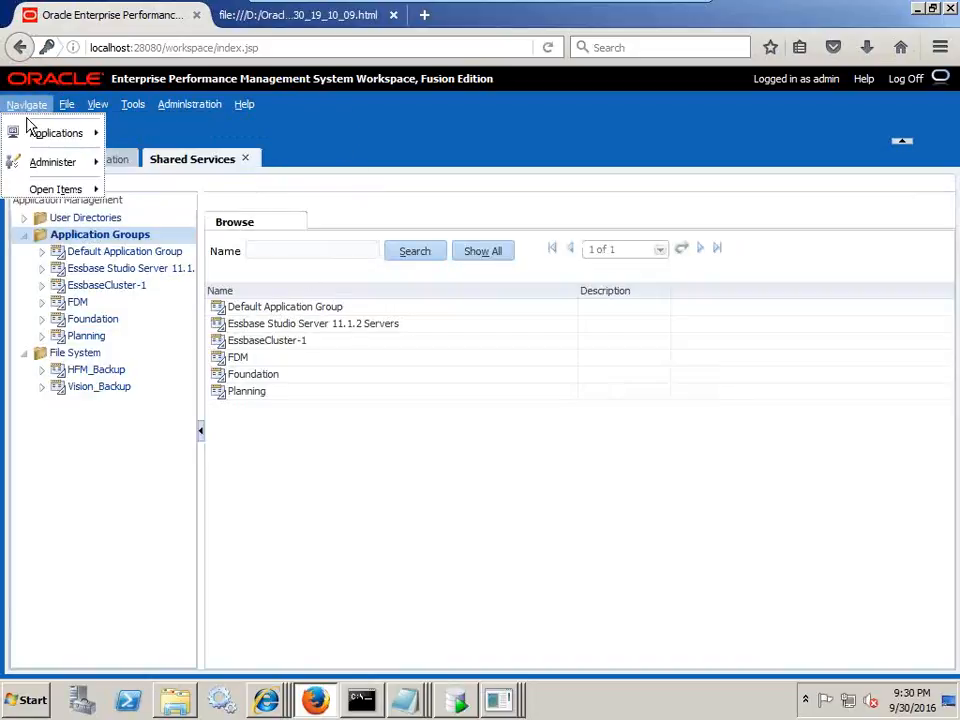
{"action": "mouse_move", "coordinate": [42, 165]}
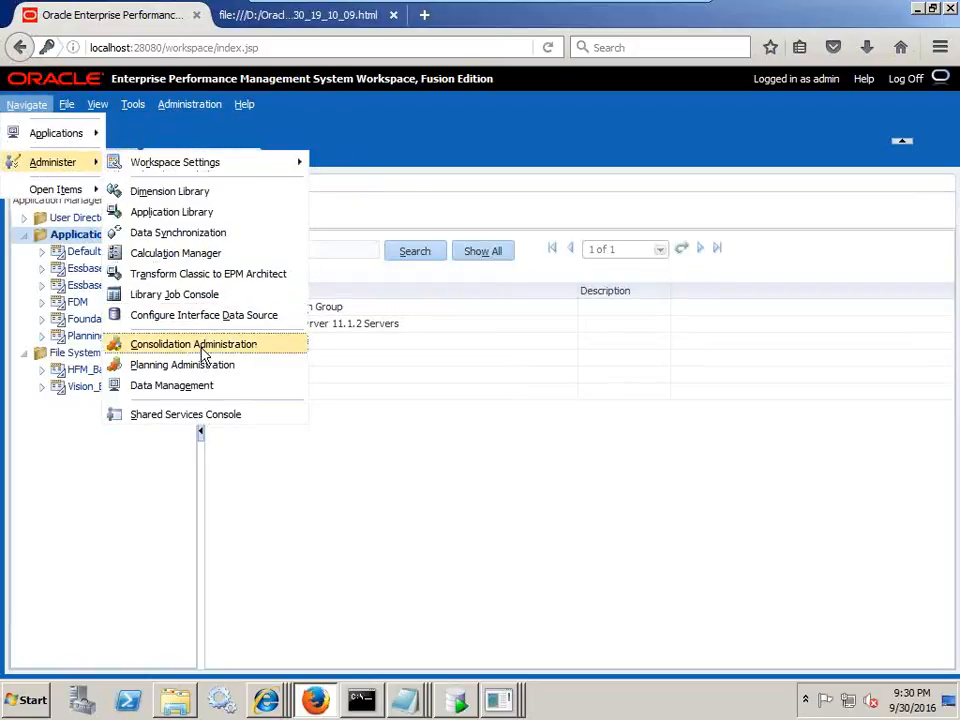
{"action": "left_click", "coordinate": [197, 416]}
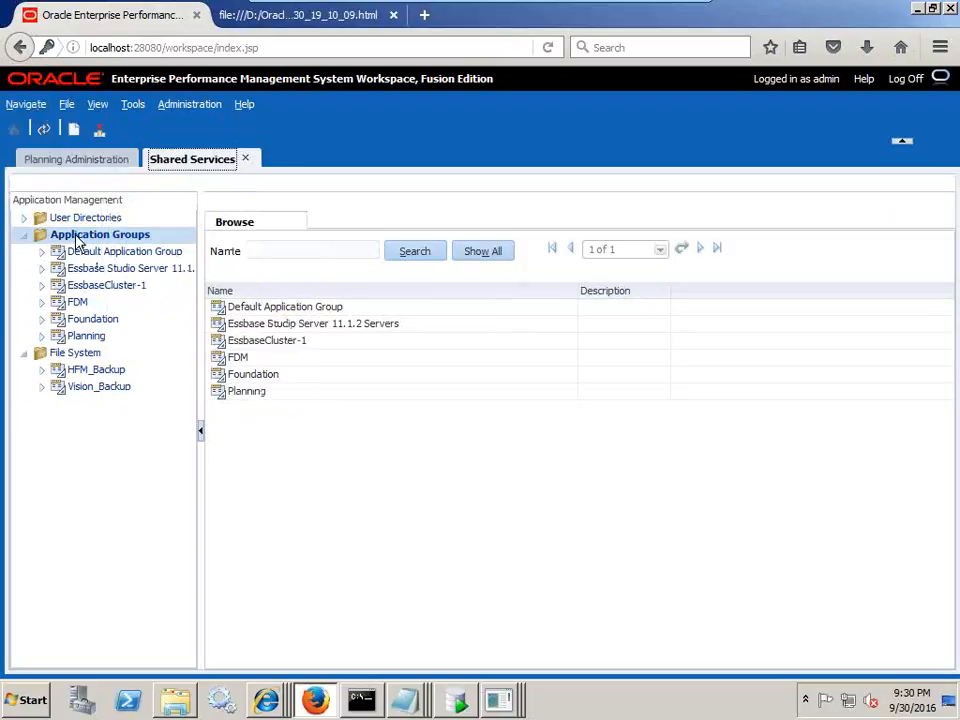
{"action": "left_click", "coordinate": [180, 104]}
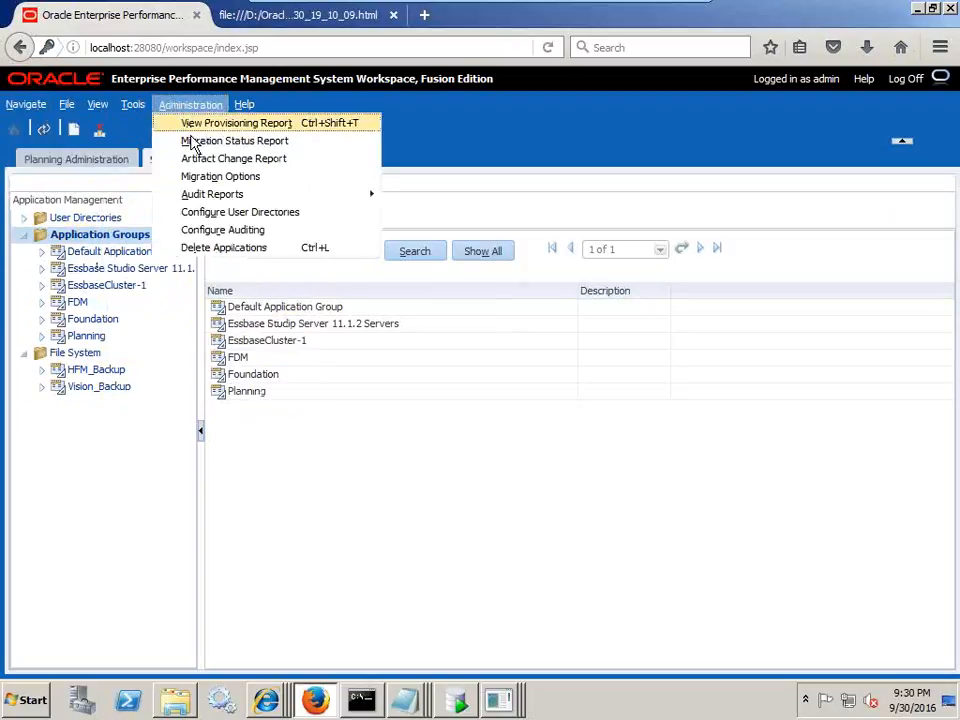
{"action": "left_click", "coordinate": [190, 143]}
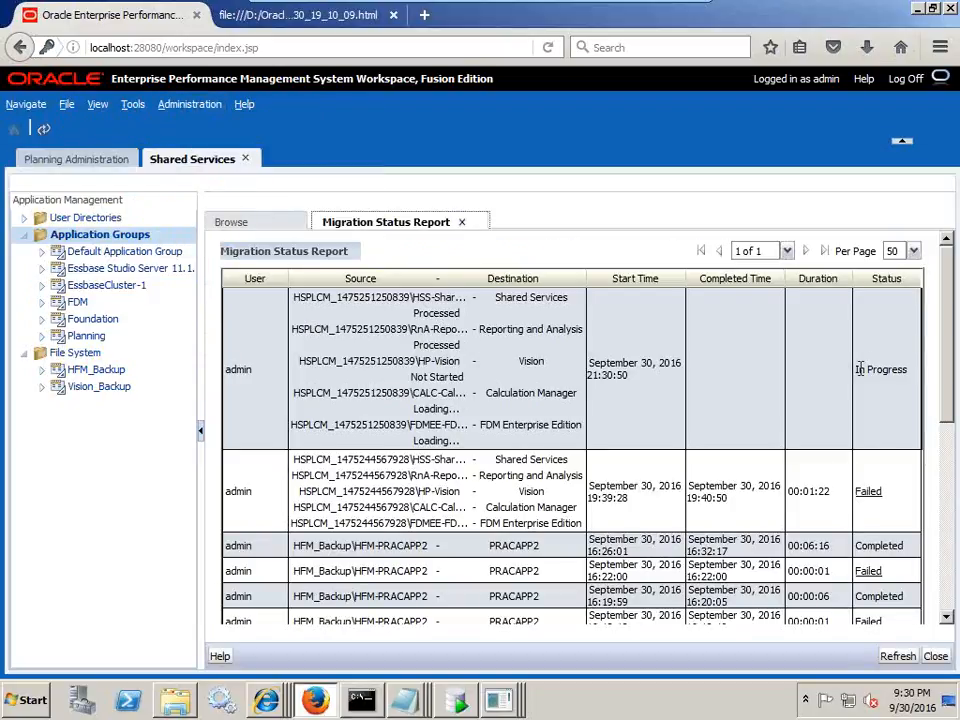
{"action": "left_click_drag", "start_coordinate": [857, 370], "coordinate": [909, 380]}
{"action": "left_click_drag", "start_coordinate": [252, 376], "coordinate": [225, 385]}
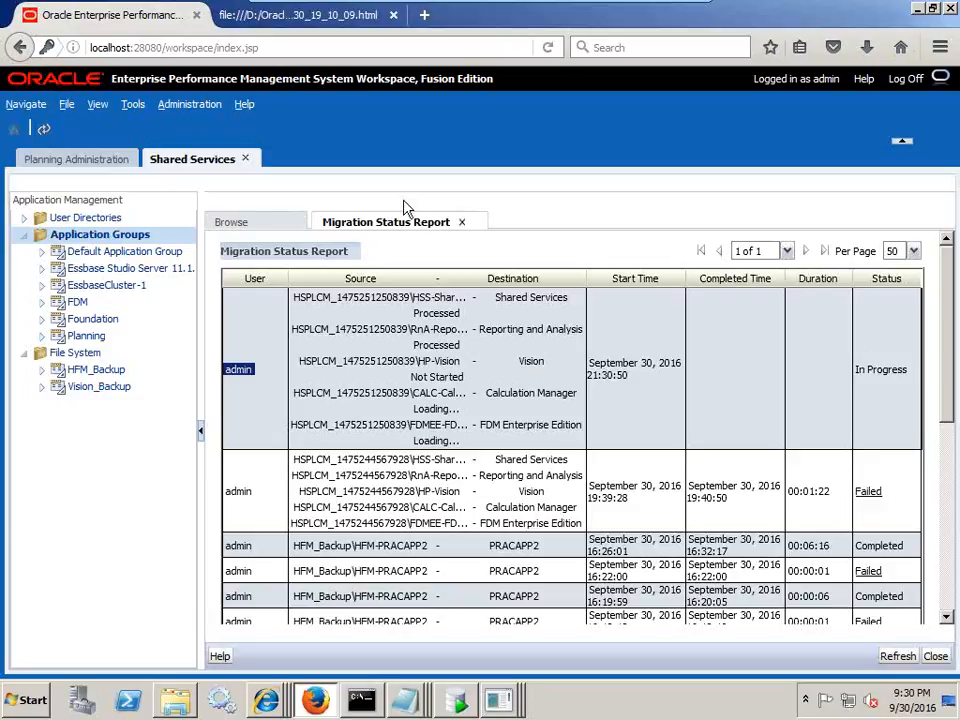
{"action": "left_click", "coordinate": [661, 14]}
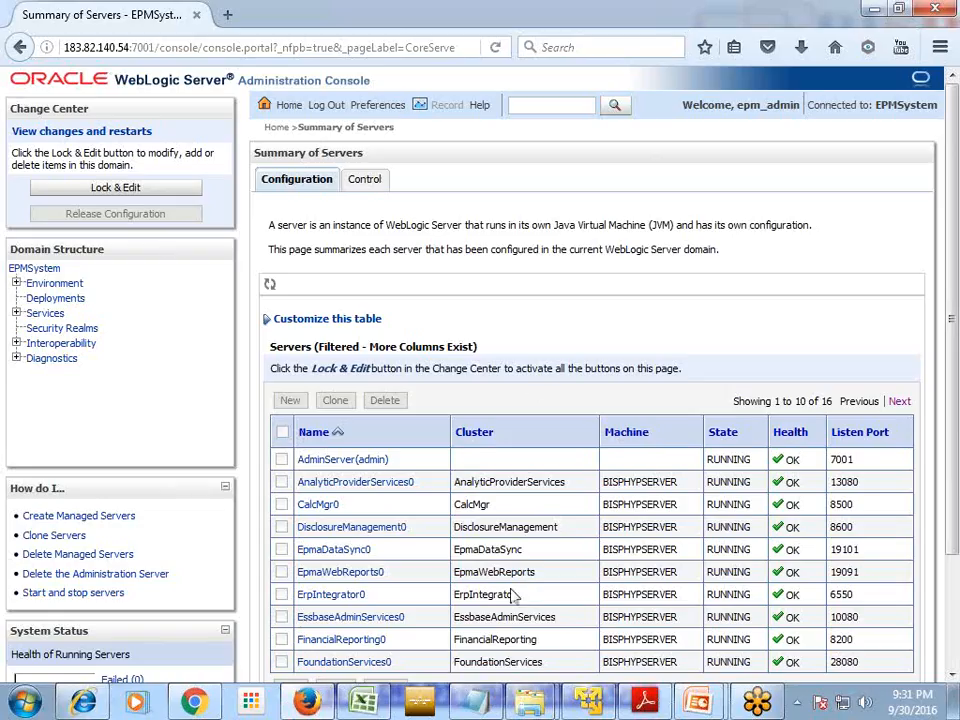
- Advance the PowerPoint slide show to the Metadata Tables slide and switch to the pen
{"action": "mouse_move", "coordinate": [699, 702]}
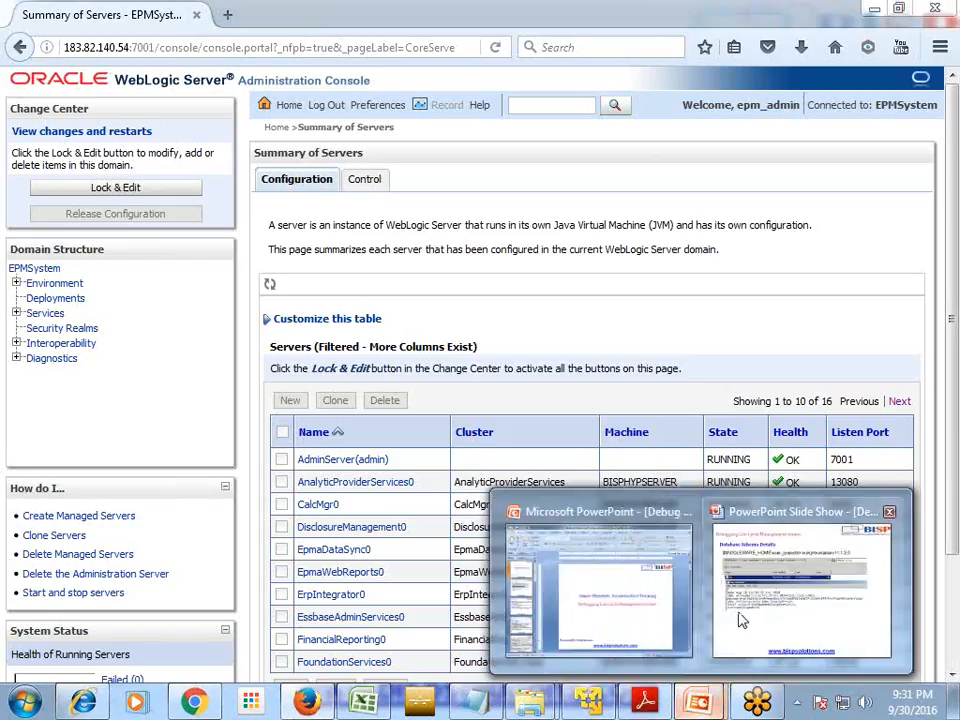
{"action": "left_click", "coordinate": [741, 621]}
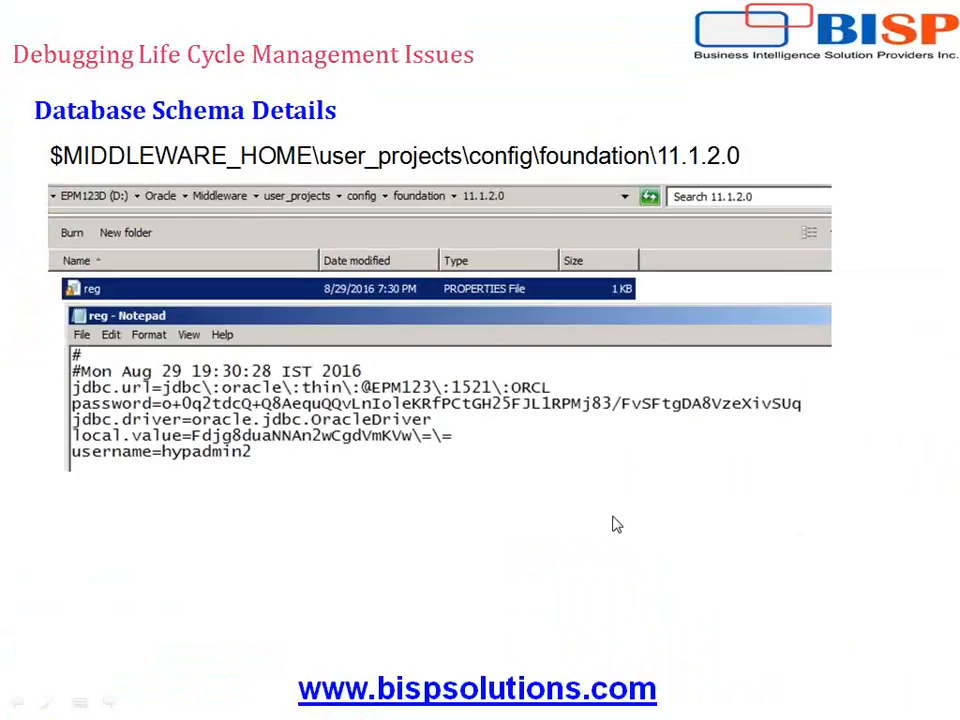
{"action": "left_click", "coordinate": [613, 517]}
{"action": "left_click", "coordinate": [612, 516]}
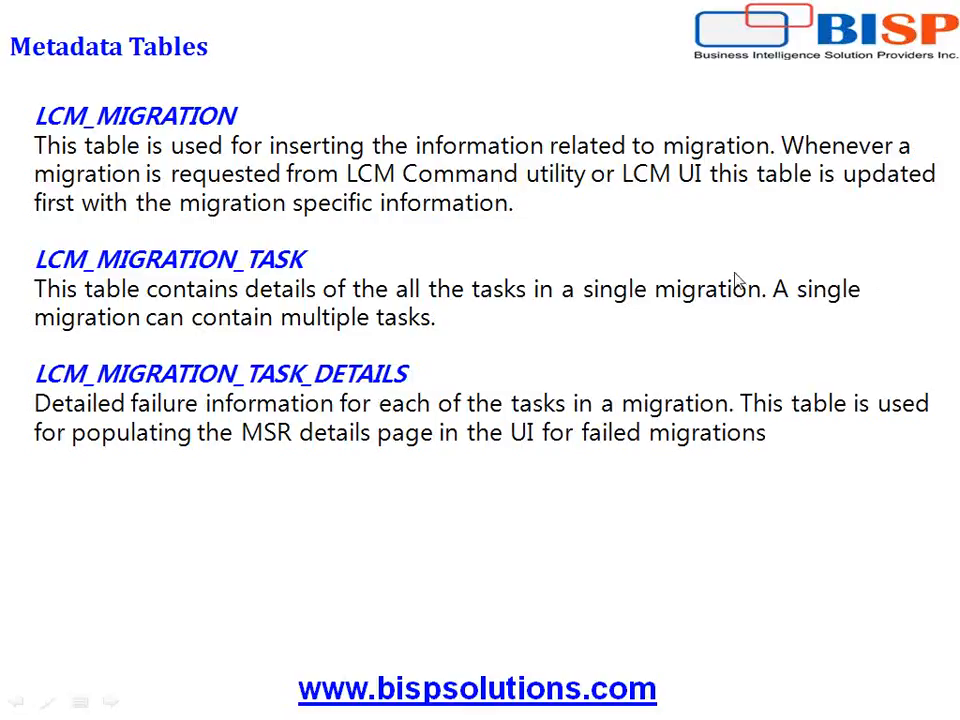
{"action": "left_click", "coordinate": [936, 58]}
{"action": "left_click", "coordinate": [940, 143]}
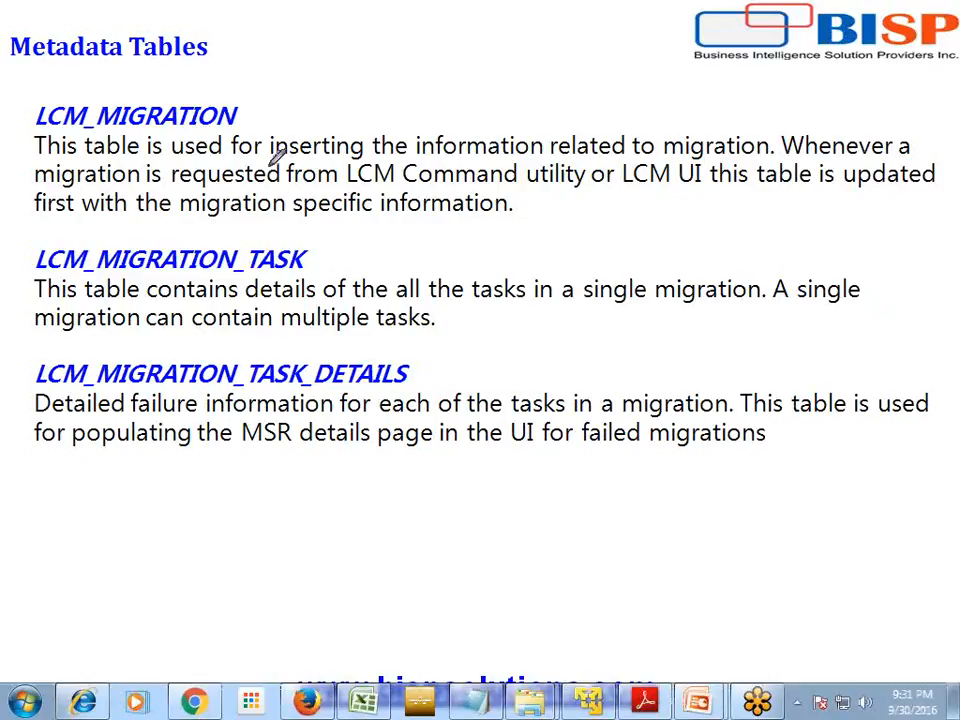
- Underline and bracket the LCM_MIGRATION, LCM_MIGRATION_TASK and TASK_DETAILS descriptions, then erase all ink
{"action": "left_click_drag", "start_coordinate": [664, 157], "coordinate": [742, 157]}
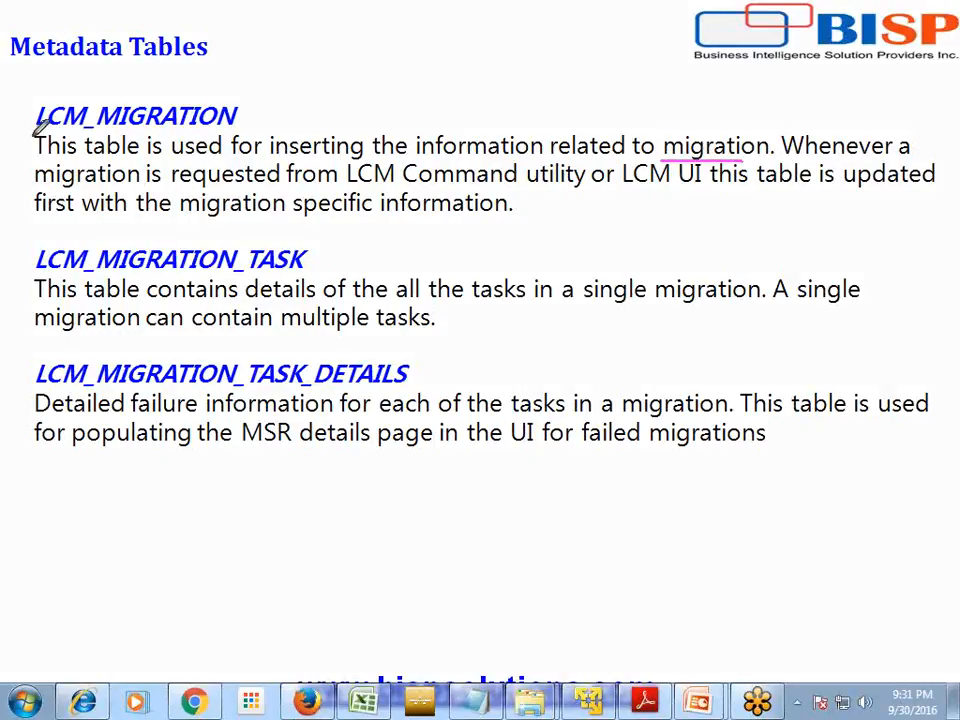
{"action": "left_click_drag", "start_coordinate": [30, 133], "coordinate": [208, 131]}
{"action": "mouse_move", "coordinate": [35, 184]}
{"action": "left_mouse_down"}
{"action": "mouse_move", "coordinate": [620, 196]}
{"action": "mouse_move", "coordinate": [712, 178]}
{"action": "mouse_move", "coordinate": [661, 187]}
{"action": "left_mouse_up"}
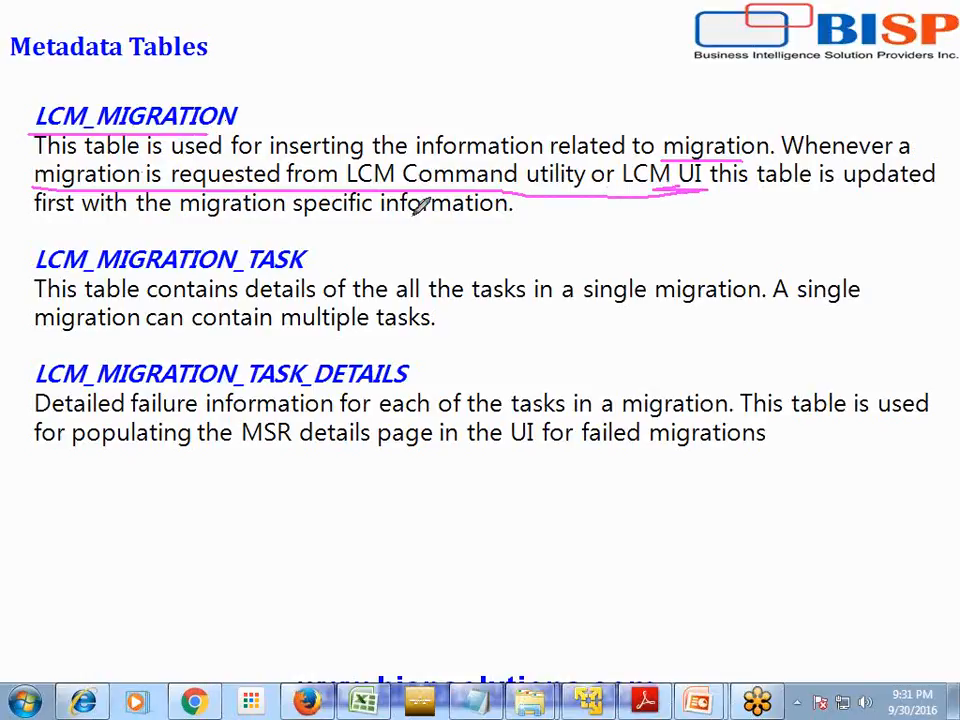
{"action": "mouse_move", "coordinate": [36, 118]}
{"action": "left_mouse_down"}
{"action": "mouse_move", "coordinate": [25, 220]}
{"action": "mouse_move", "coordinate": [2, 240]}
{"action": "left_mouse_up"}
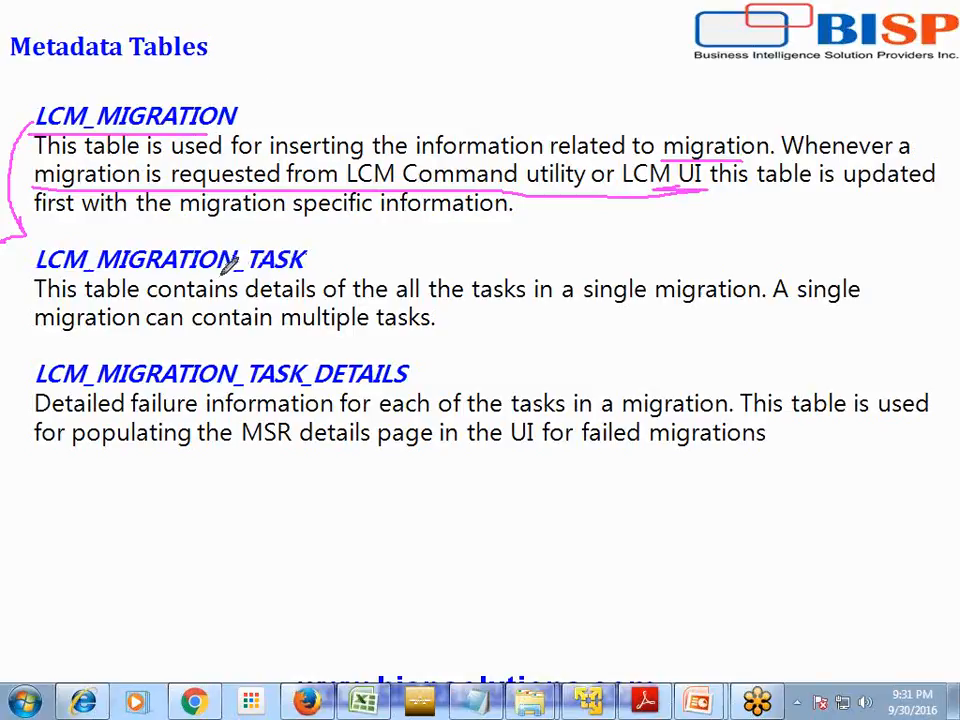
{"action": "left_click_drag", "start_coordinate": [36, 300], "coordinate": [762, 298]}
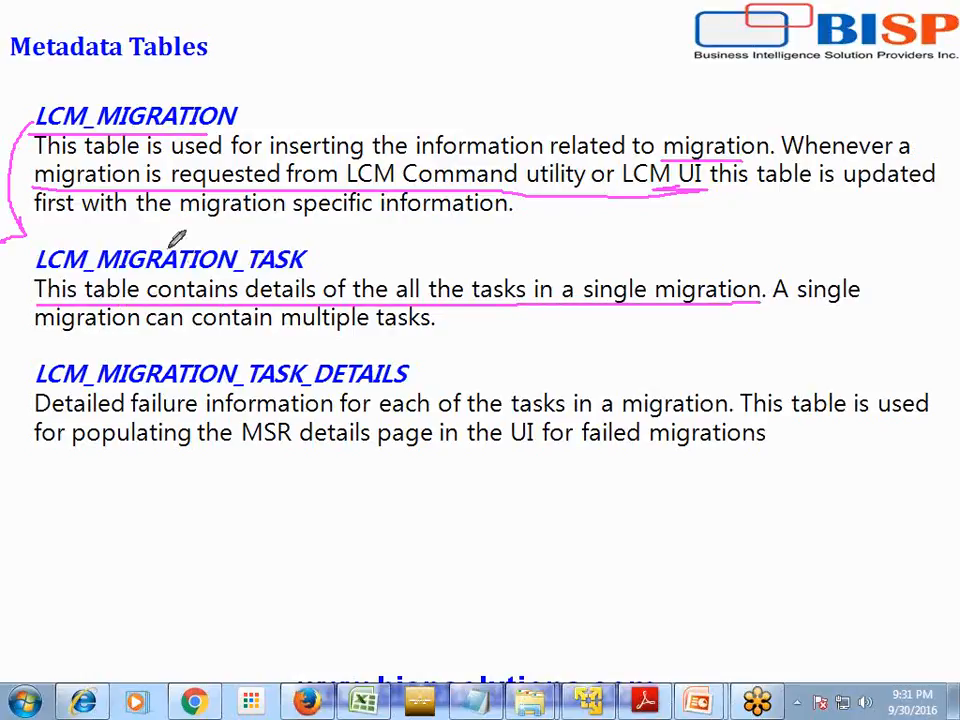
{"action": "mouse_move", "coordinate": [32, 258]}
{"action": "left_mouse_down"}
{"action": "mouse_move", "coordinate": [13, 272]}
{"action": "mouse_move", "coordinate": [24, 347]}
{"action": "mouse_move", "coordinate": [36, 358]}
{"action": "left_mouse_up"}
{"action": "left_click_drag", "start_coordinate": [36, 358], "coordinate": [18, 370]}
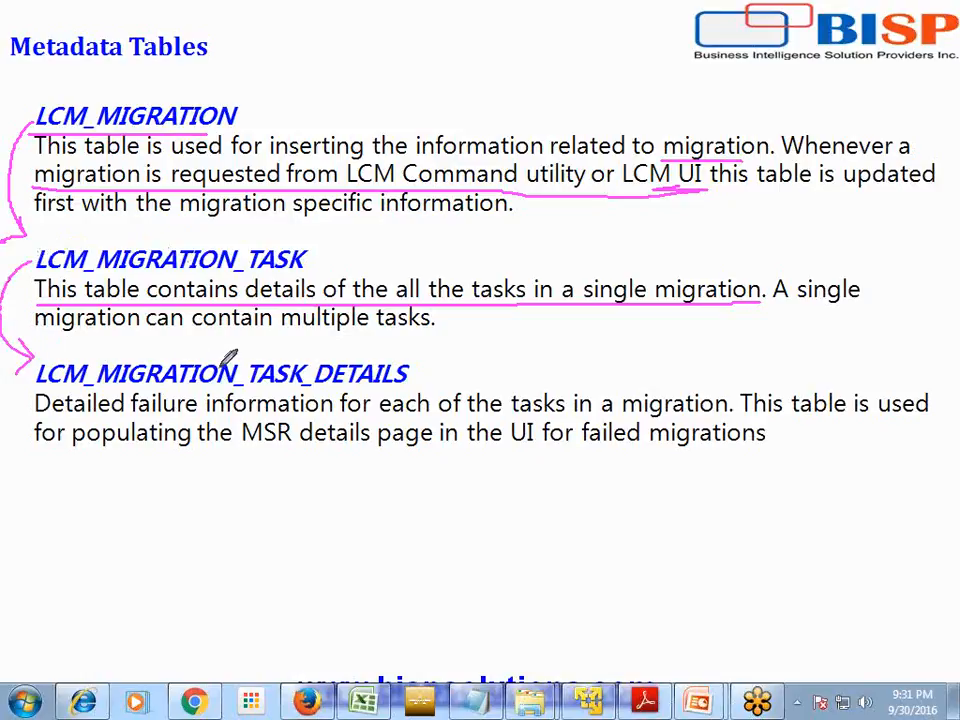
{"action": "left_click_drag", "start_coordinate": [262, 386], "coordinate": [410, 383]}
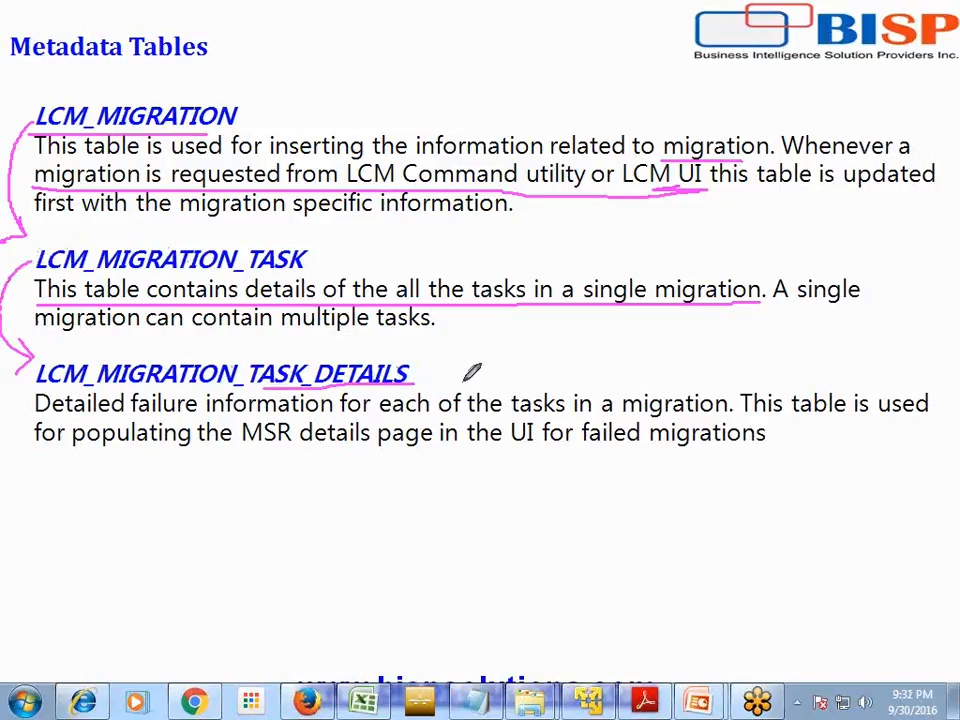
{"action": "key", "text": "e"}
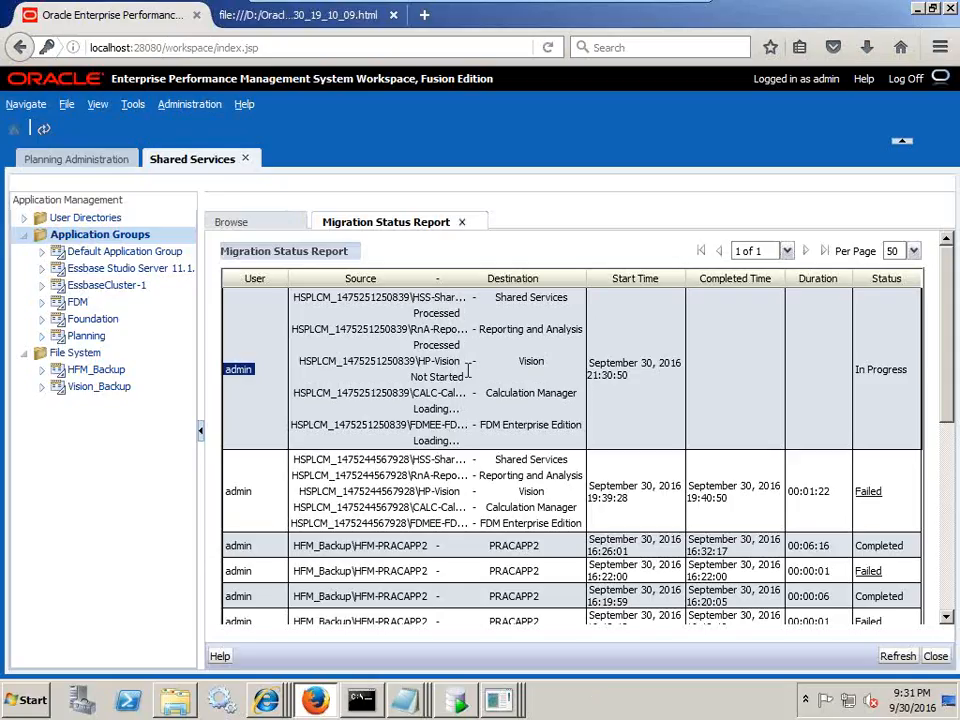
- Switch to SQL Developer's LCM_MIGRATION data tab showing 12 migration rows
{"action": "left_click", "coordinate": [466, 701]}
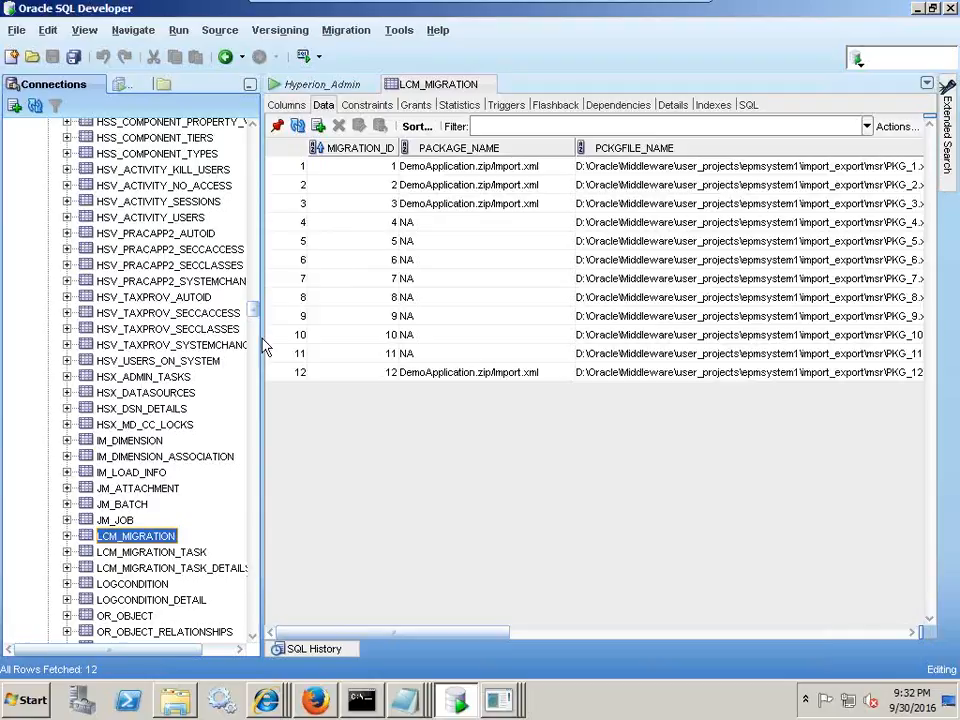
- Refresh LCM_MIGRATION and scroll right to row 13's NUM_TOTAL 228 and NUM_FAILED 5
{"action": "left_click", "coordinate": [125, 556]}
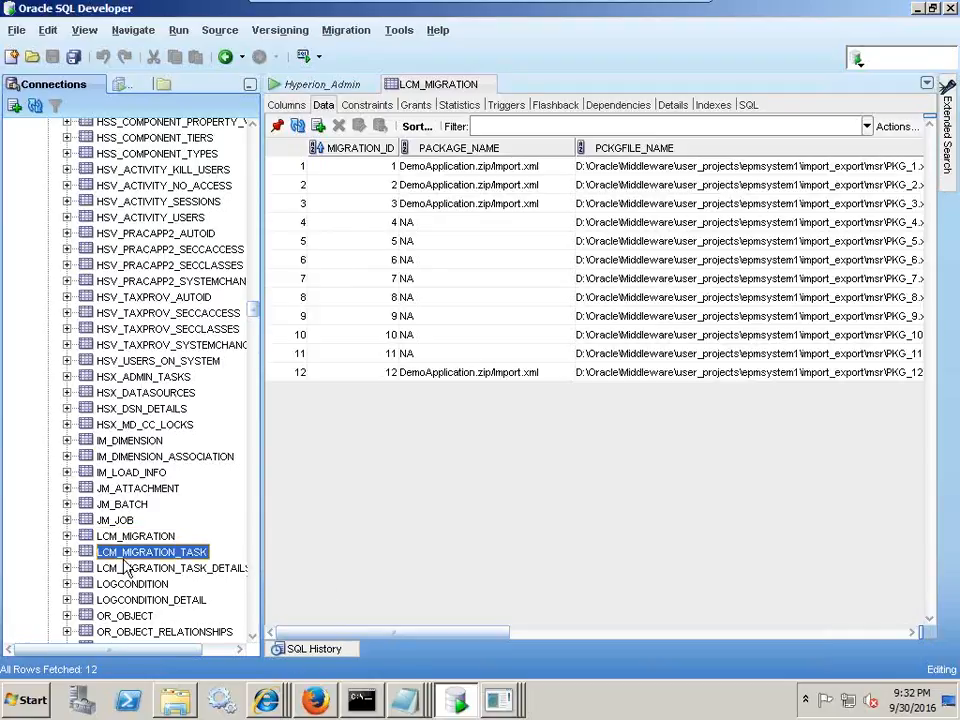
{"action": "left_click", "coordinate": [128, 538]}
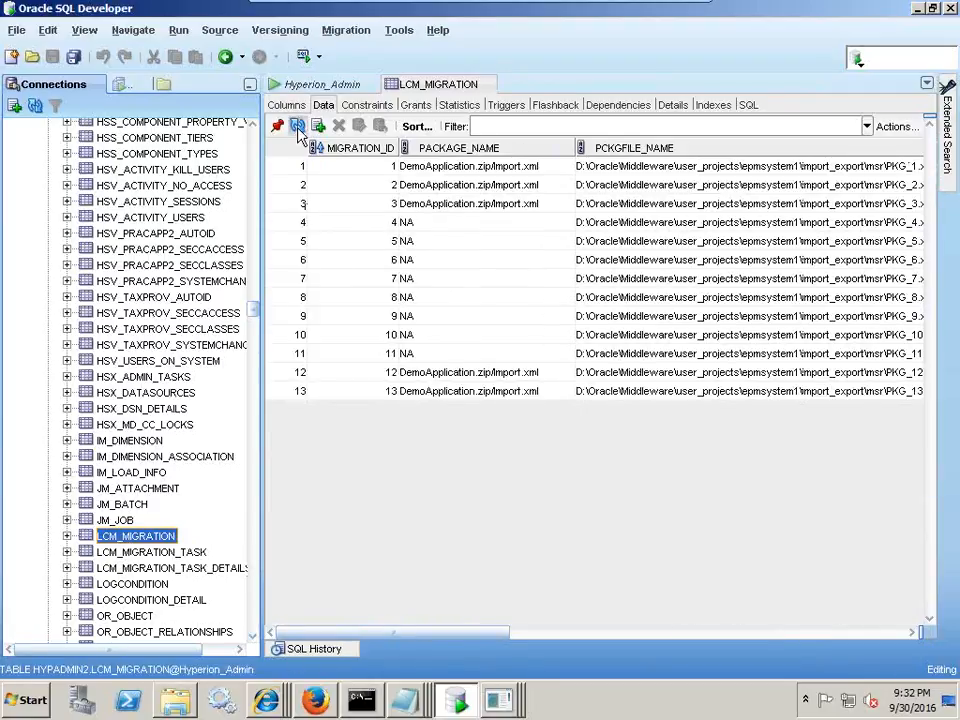
{"action": "left_click", "coordinate": [297, 127]}
{"action": "left_click", "coordinate": [292, 395]}
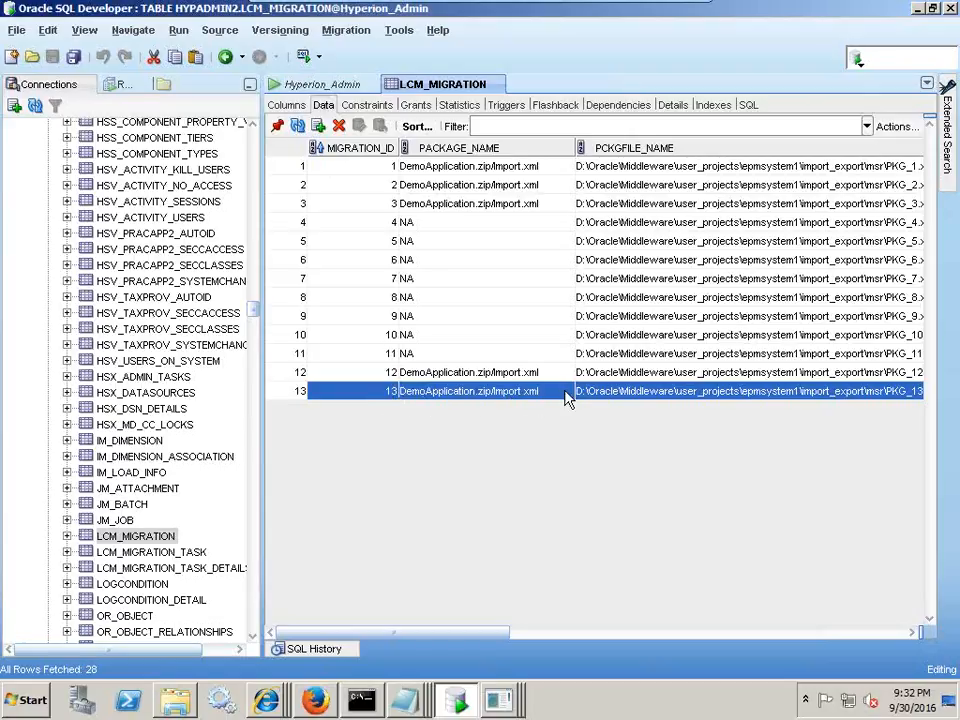
{"action": "left_click_drag", "start_coordinate": [395, 632], "coordinate": [688, 639]}
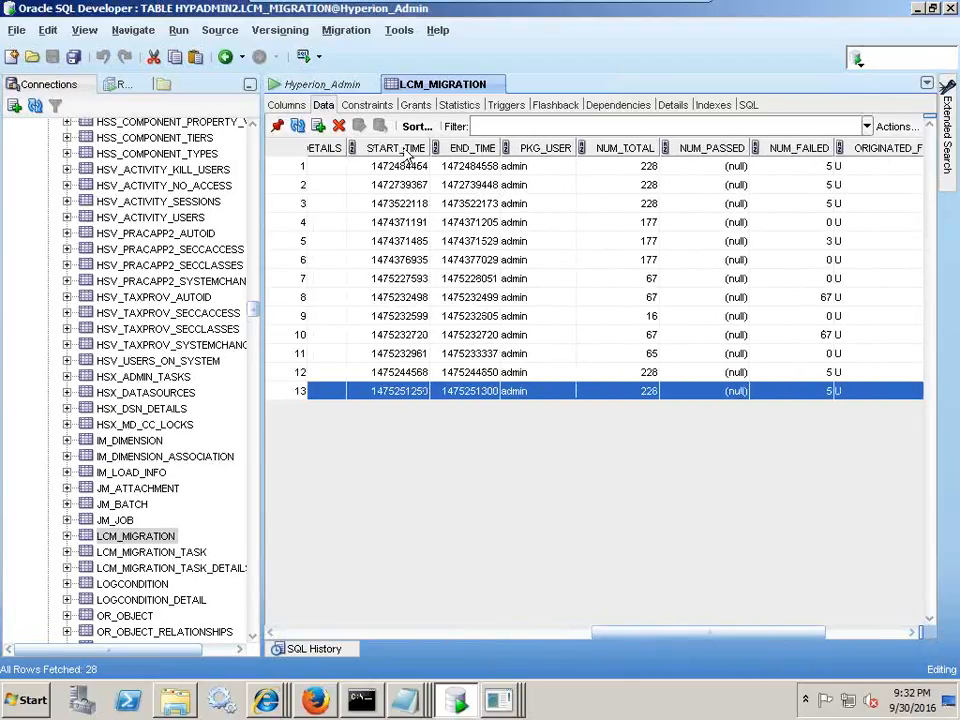
{"action": "left_click", "coordinate": [452, 632]}
{"action": "left_click", "coordinate": [318, 632]}
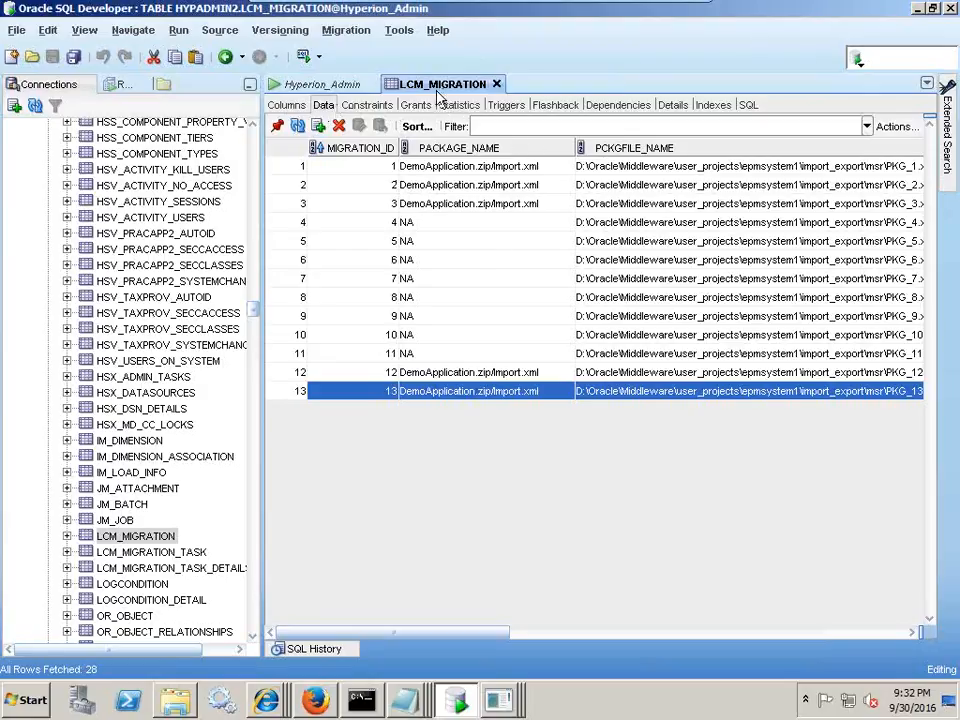
- Check that LCM_MIGRATION_TASK rows 29–33 are migration 13's five tasks, then view LCM_MIGRATION_TASK_DETAILS data
{"action": "left_click", "coordinate": [190, 553]}
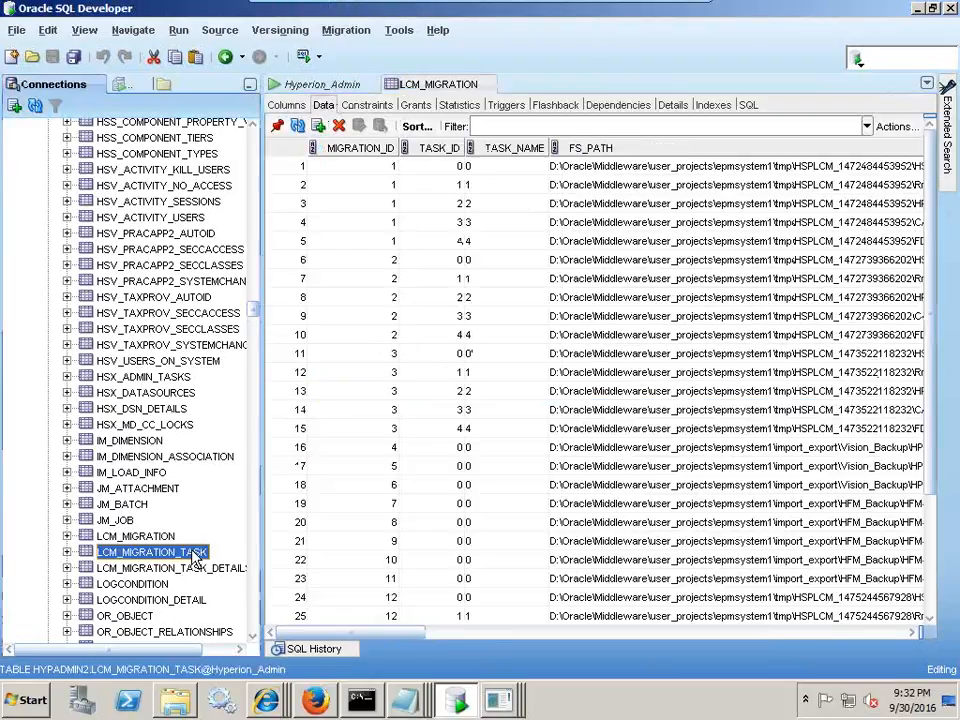
{"action": "left_click", "coordinate": [135, 536]}
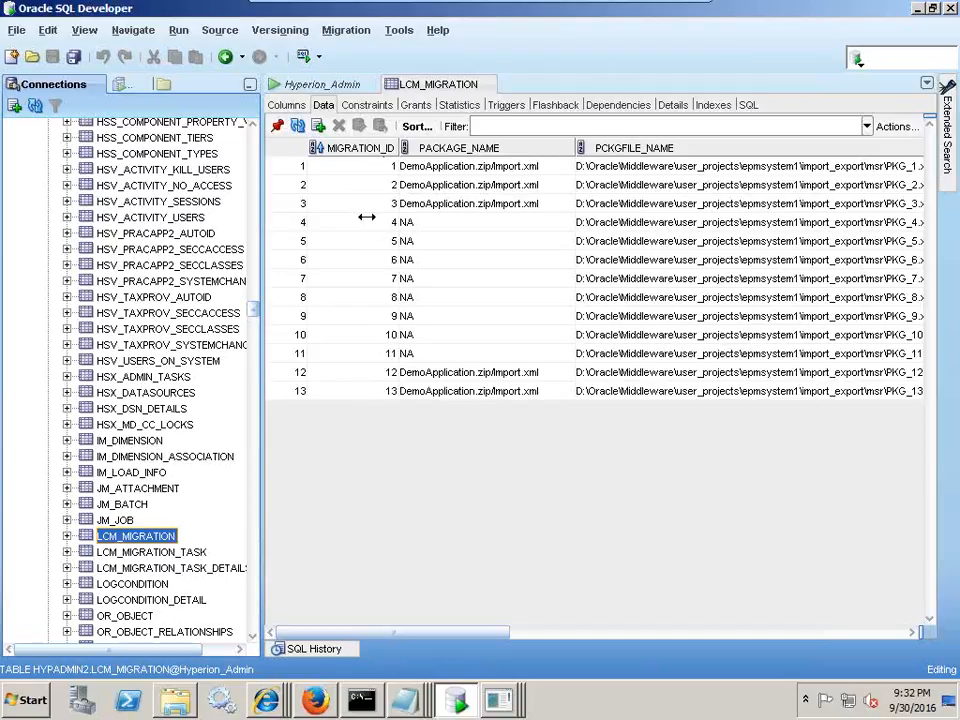
{"action": "left_click", "coordinate": [190, 554]}
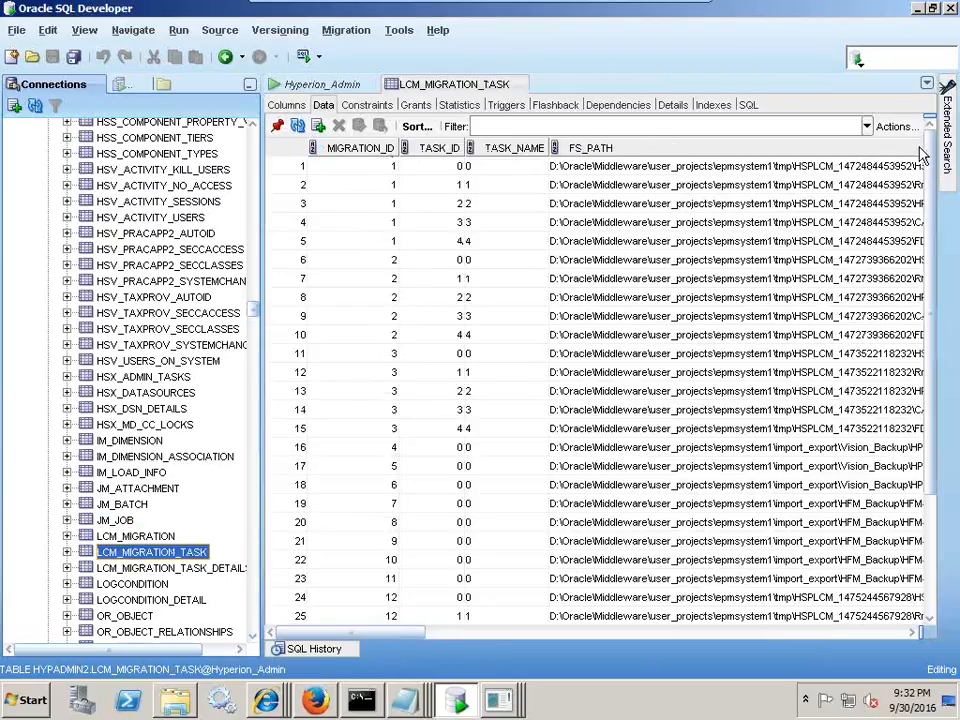
{"action": "scroll", "coordinate": [928, 388], "scroll_direction": "down", "scroll_amount": 3}
{"action": "left_click", "coordinate": [378, 526]}
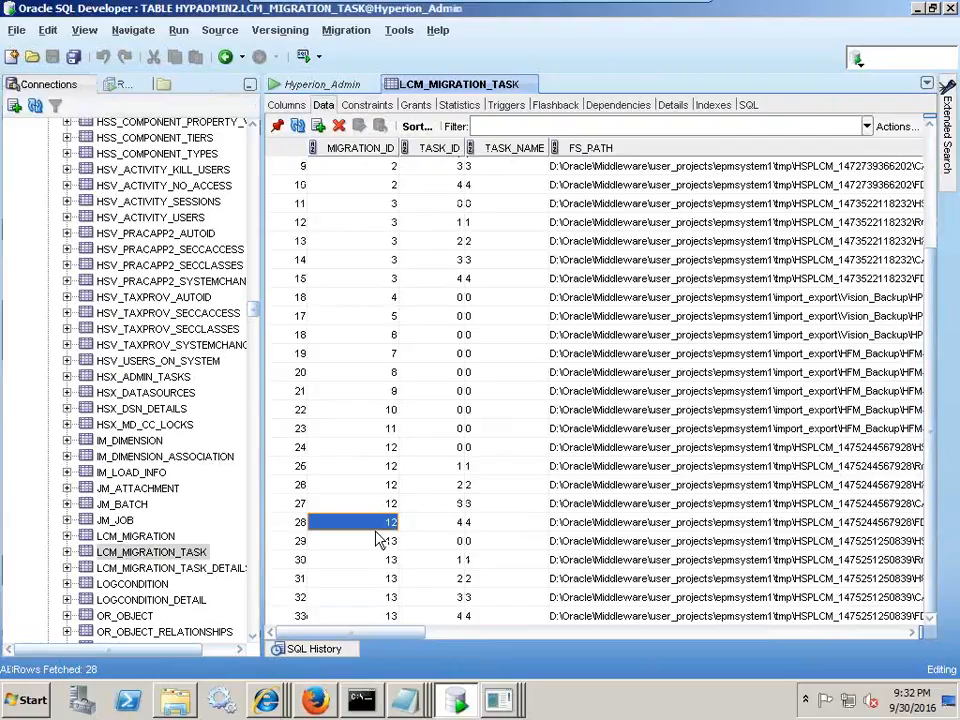
{"action": "left_click", "coordinate": [377, 541]}
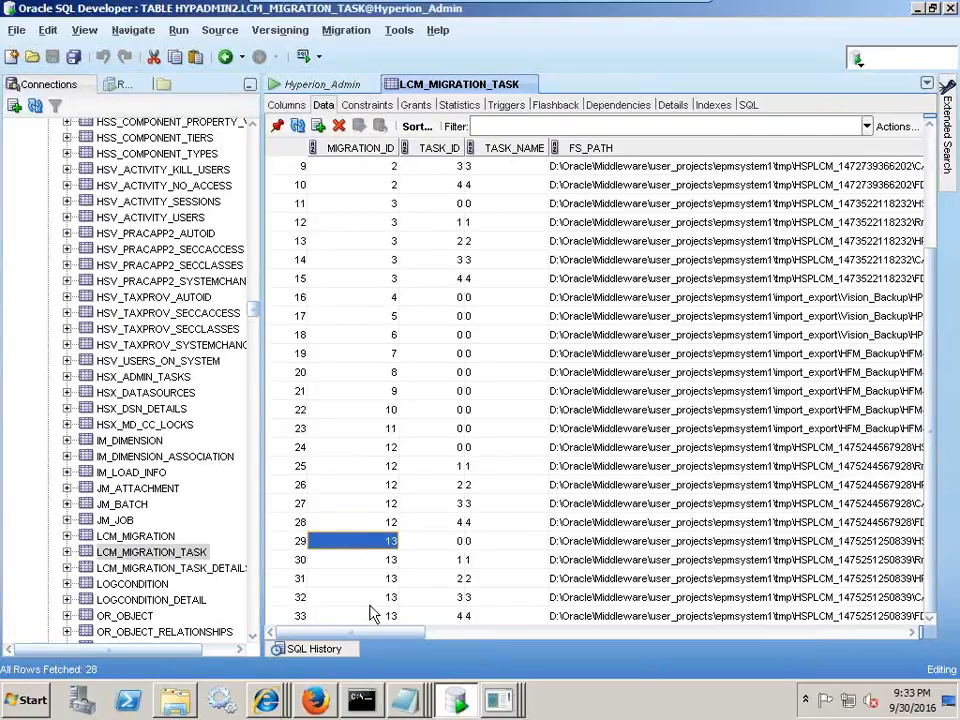
{"action": "left_click_drag", "start_coordinate": [432, 541], "coordinate": [448, 627]}
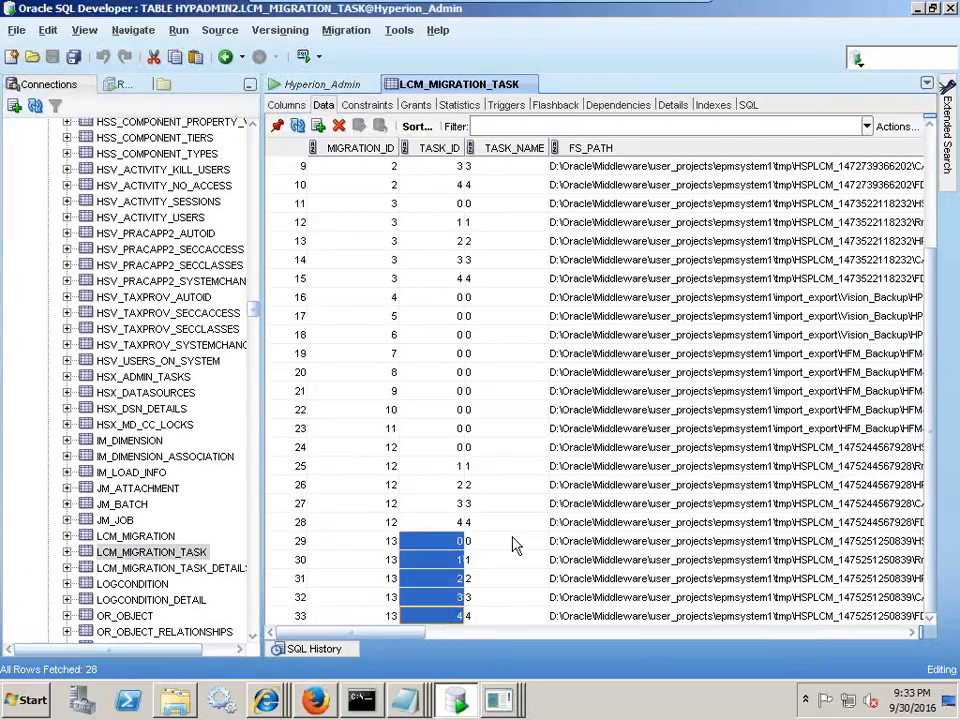
{"action": "left_click_drag", "start_coordinate": [407, 641], "coordinate": [365, 645]}
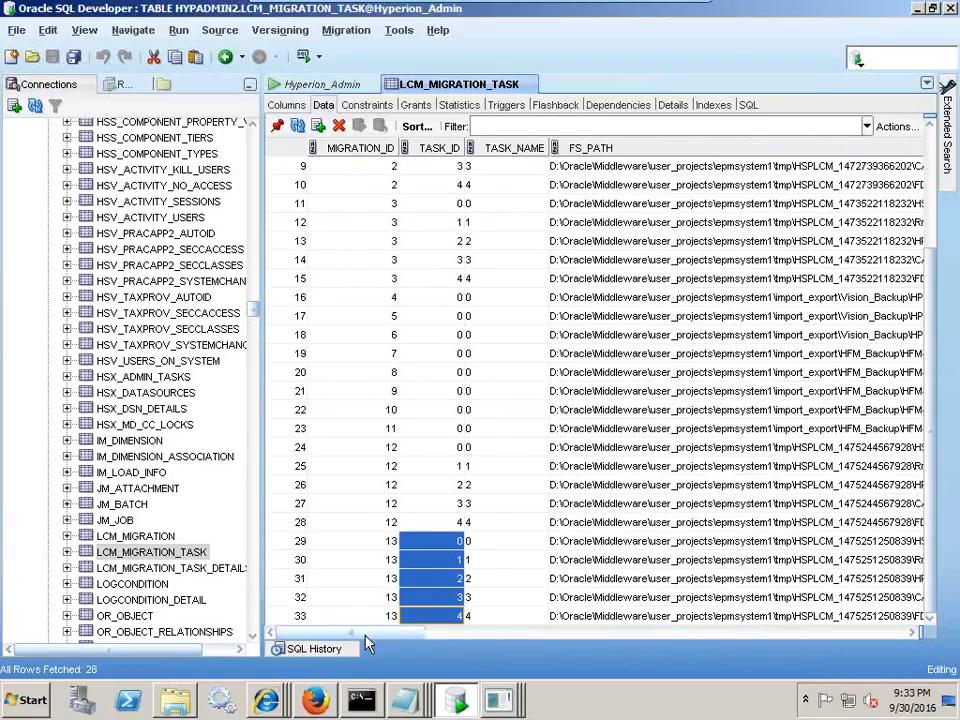
{"action": "left_click", "coordinate": [220, 570]}
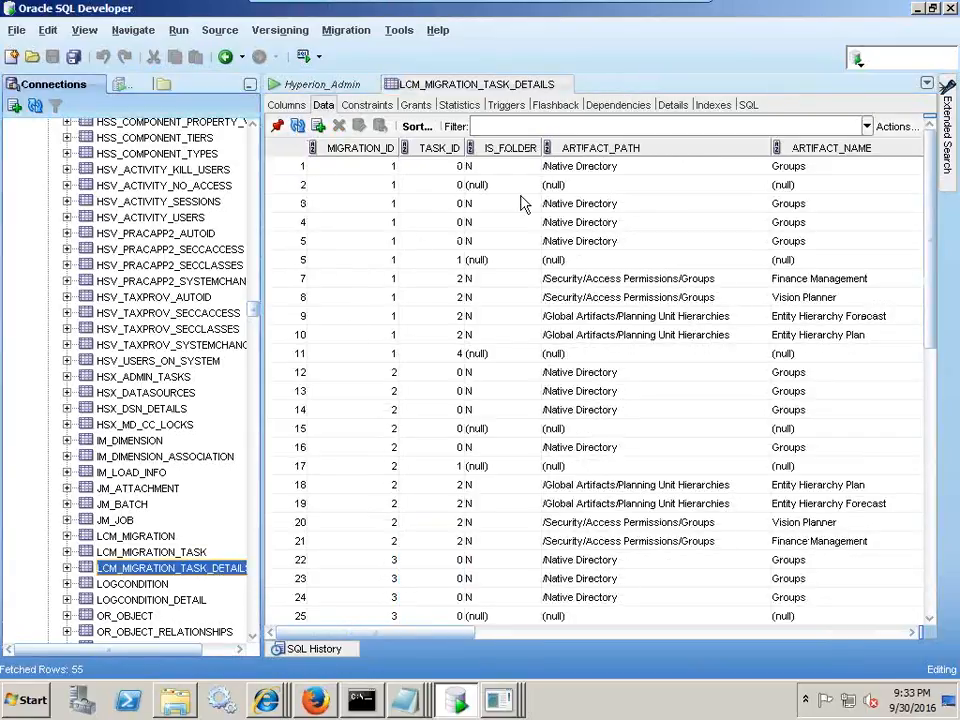
- Find migration 13's detail rows and their four user-not-found errors, then return to the Migration Status Report
{"action": "left_click_drag", "start_coordinate": [932, 293], "coordinate": [932, 535]}
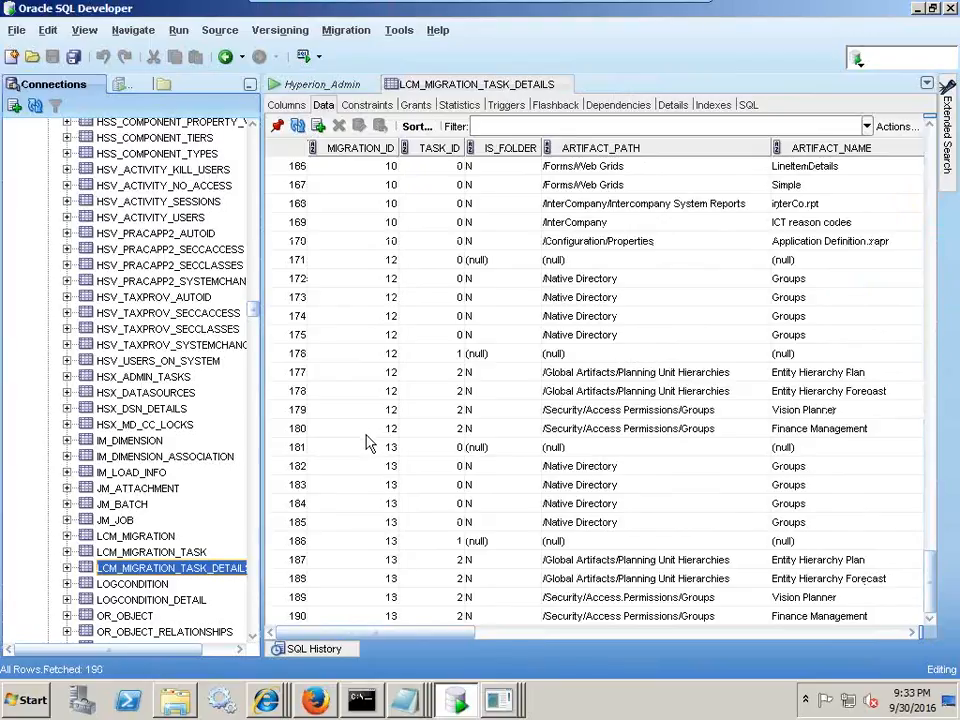
{"action": "left_click_drag", "start_coordinate": [369, 450], "coordinate": [355, 628]}
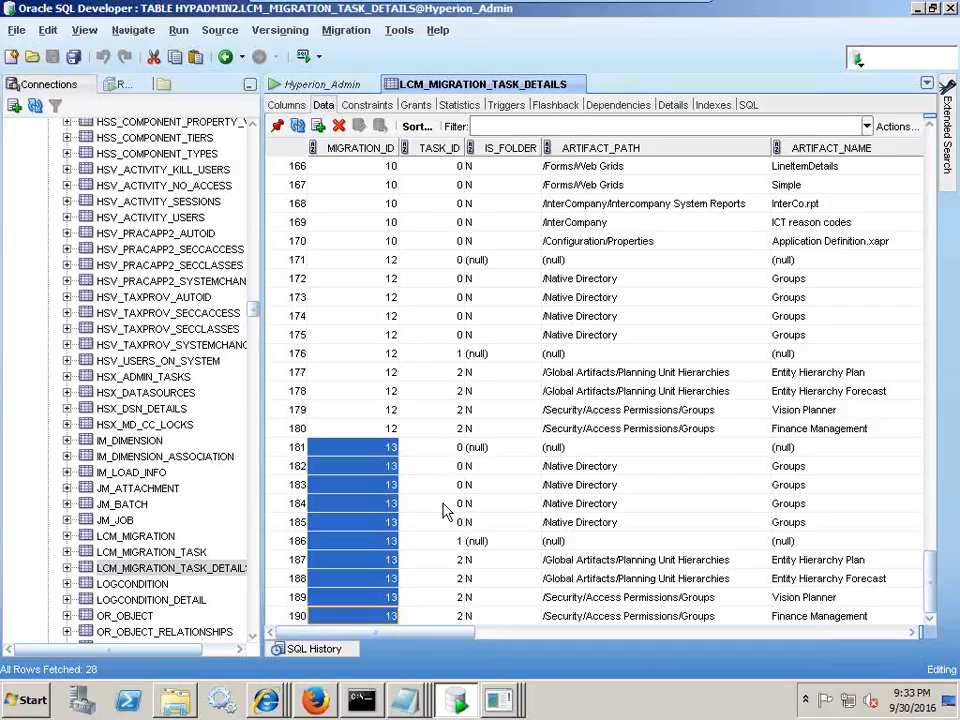
{"action": "left_click_drag", "start_coordinate": [441, 648], "coordinate": [766, 640]}
{"action": "left_click_drag", "start_coordinate": [395, 463], "coordinate": [405, 522]}
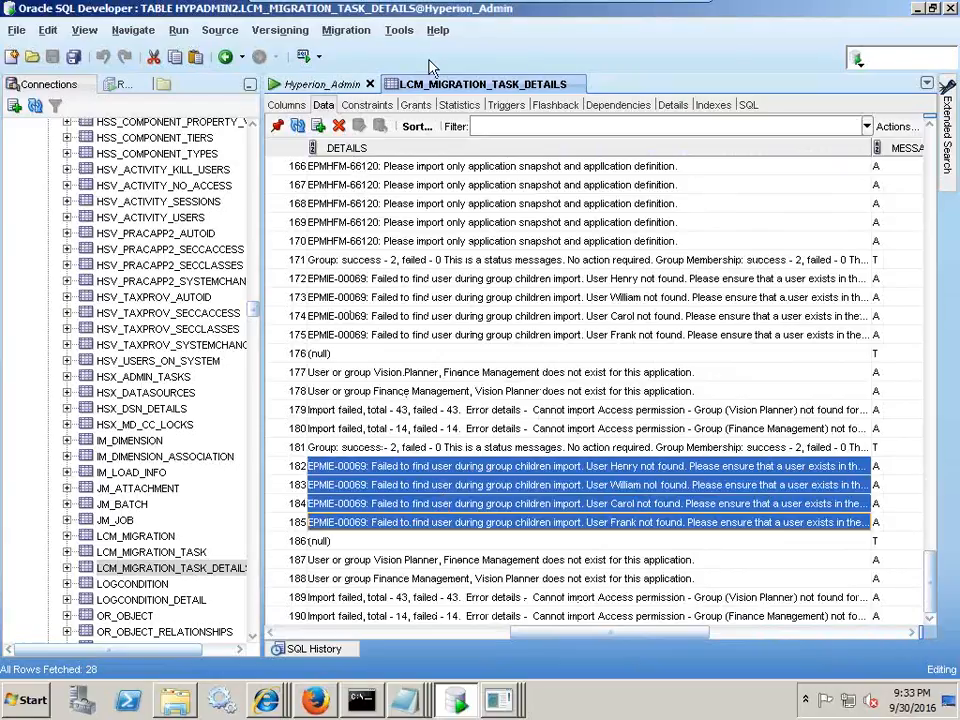
{"action": "left_click", "coordinate": [317, 702]}
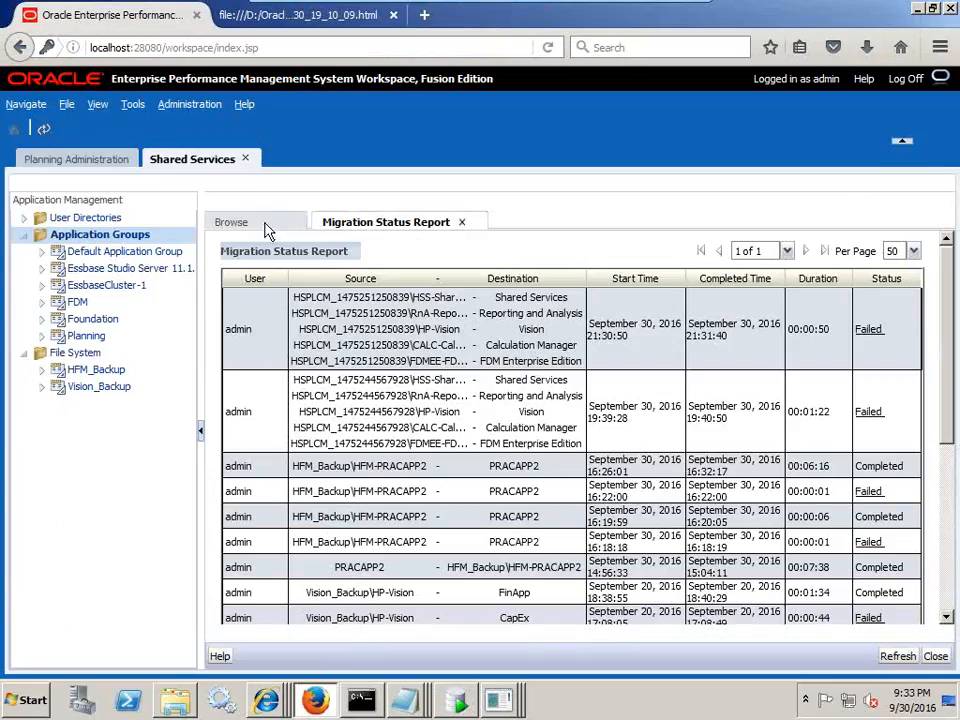
- On Planning Administration, read and dismiss the Vision application created successfully message
{"action": "left_click", "coordinate": [94, 162]}
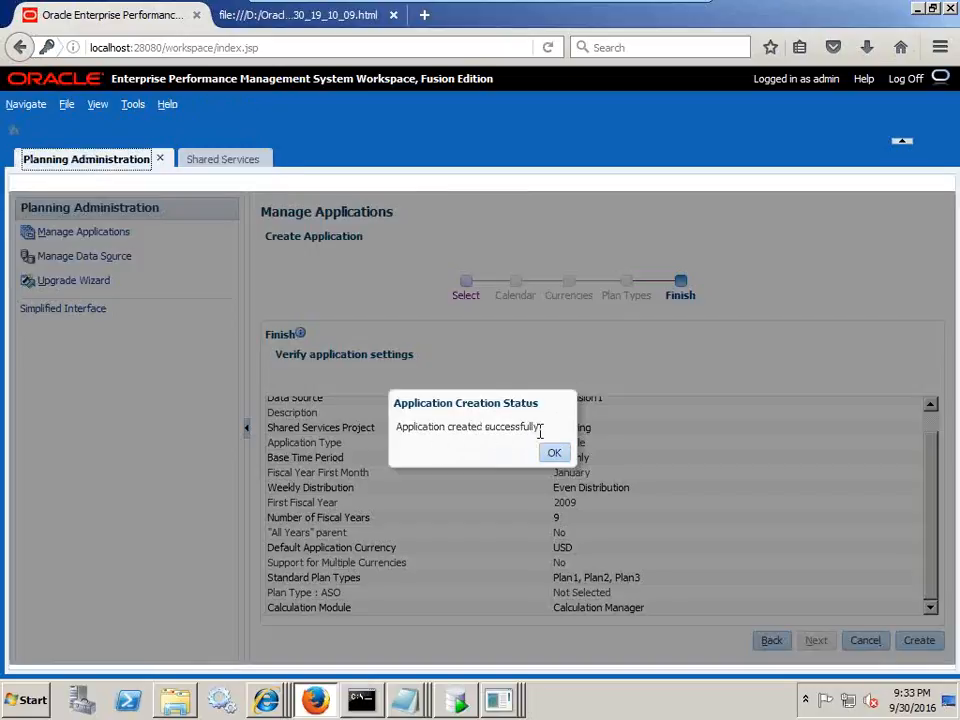
{"action": "left_click_drag", "start_coordinate": [539, 431], "coordinate": [484, 431]}
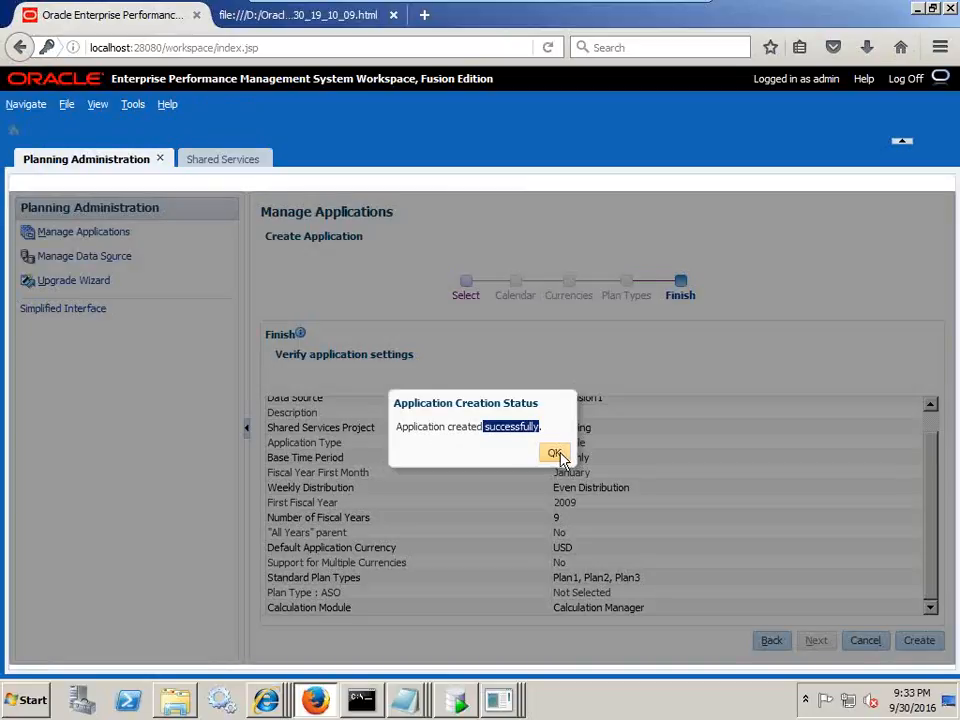
{"action": "left_click", "coordinate": [497, 432]}
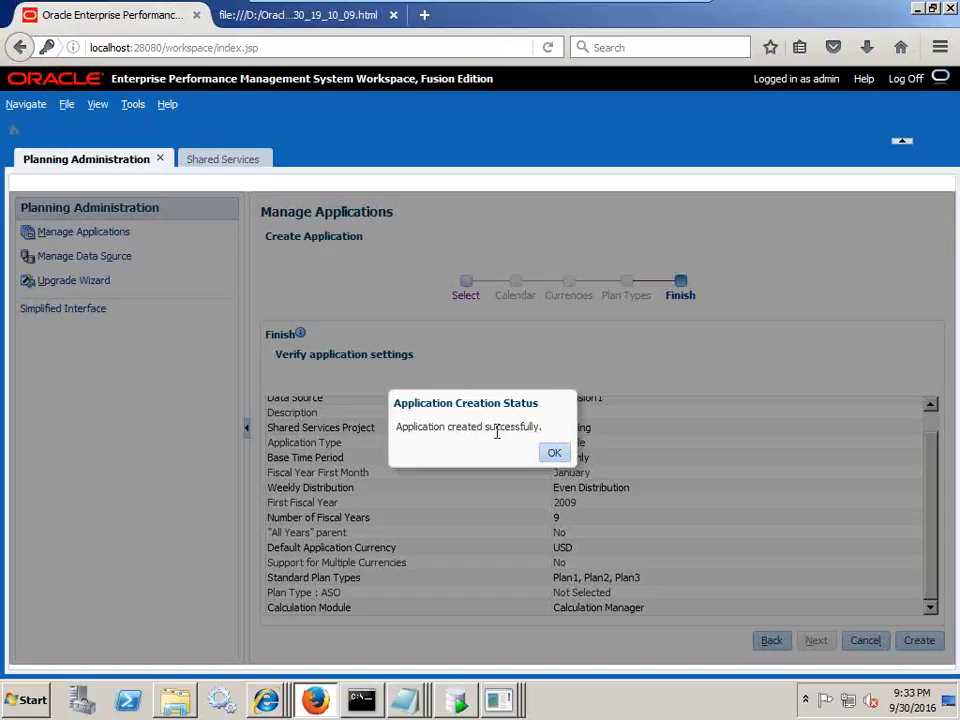
{"action": "left_click_drag", "start_coordinate": [401, 429], "coordinate": [508, 443]}
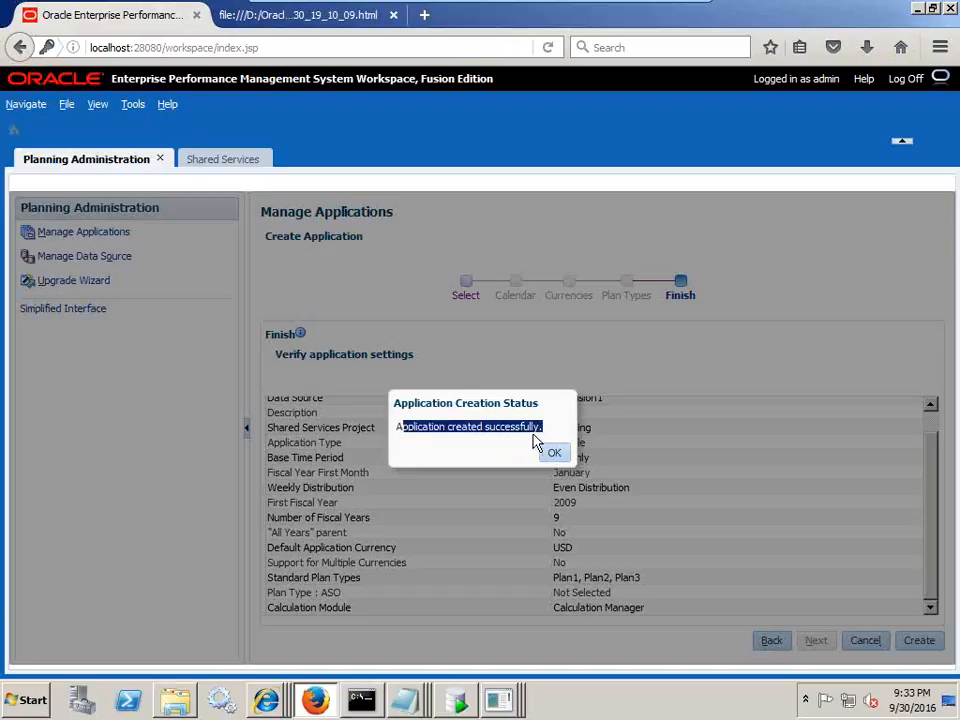
{"action": "left_click", "coordinate": [555, 455]}
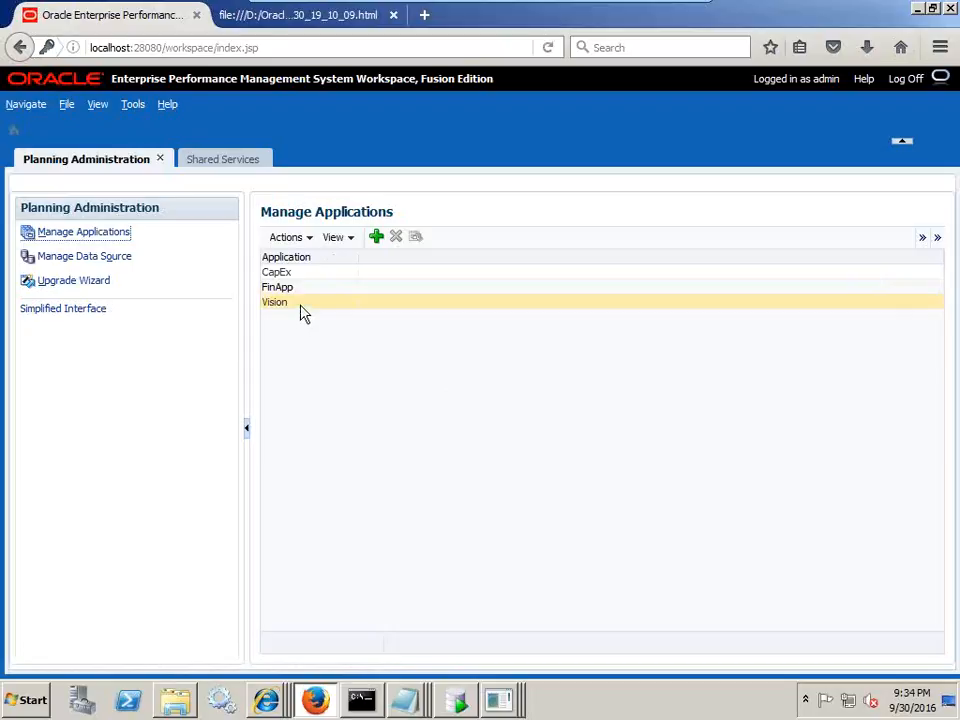
{"action": "left_click", "coordinate": [67, 104]}
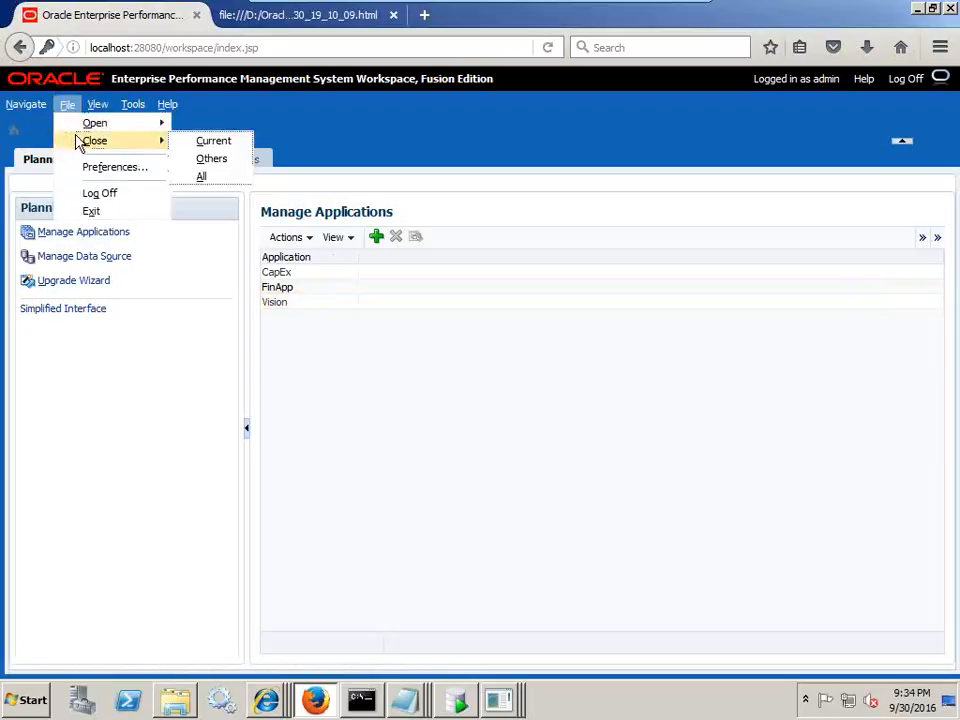
- Open the Vision Planning application
{"action": "mouse_move", "coordinate": [95, 122]}
{"action": "mouse_move", "coordinate": [215, 142]}
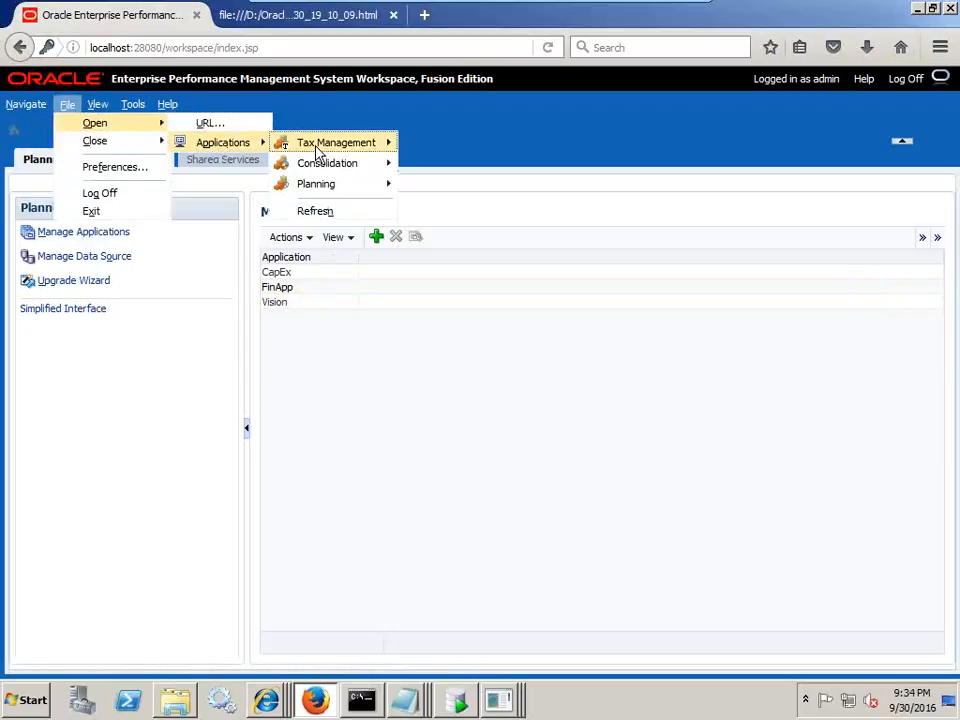
{"action": "mouse_move", "coordinate": [360, 188]}
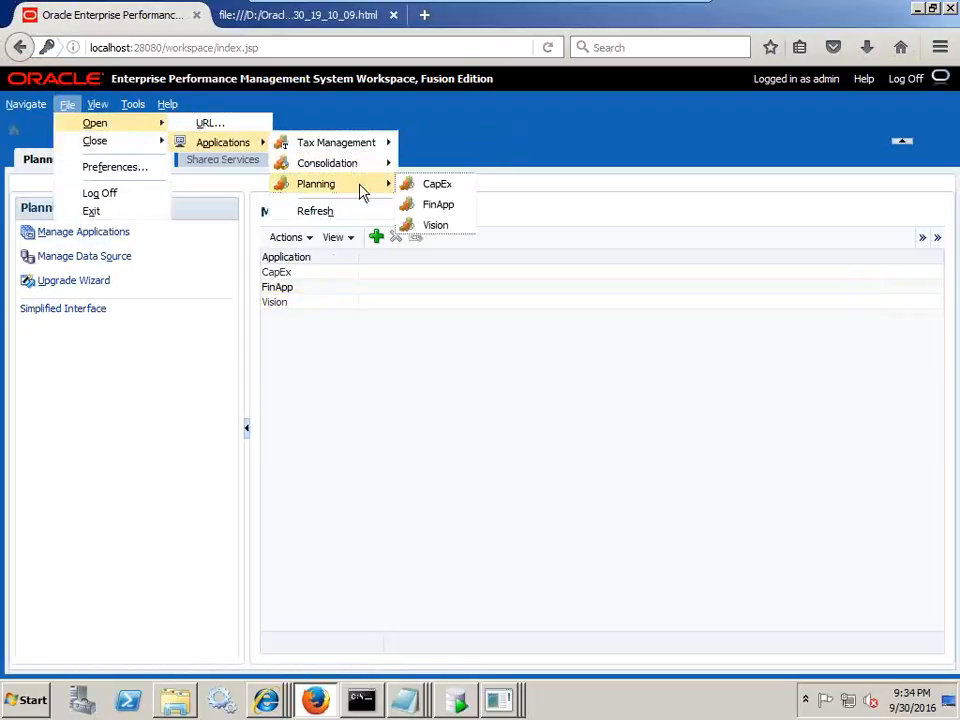
{"action": "left_click", "coordinate": [435, 225]}
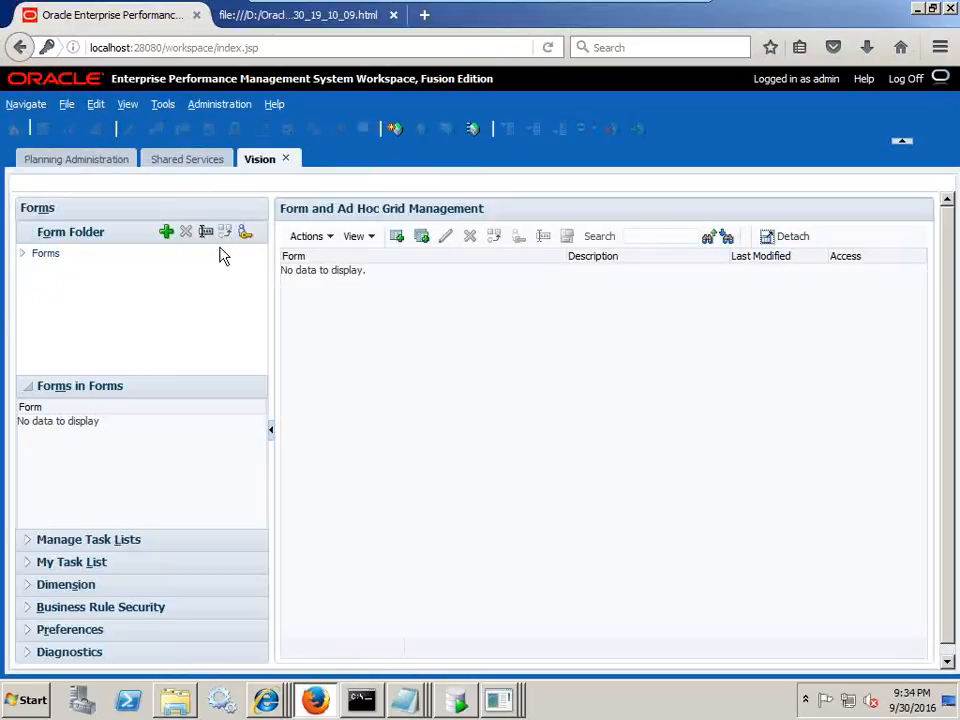
- Browse Vision's Forecast, Plan and Long Range Plan form folders and the Administration commands
{"action": "left_click", "coordinate": [22, 253]}
{"action": "left_click", "coordinate": [58, 268]}
{"action": "left_click", "coordinate": [58, 284]}
{"action": "left_click", "coordinate": [76, 300]}
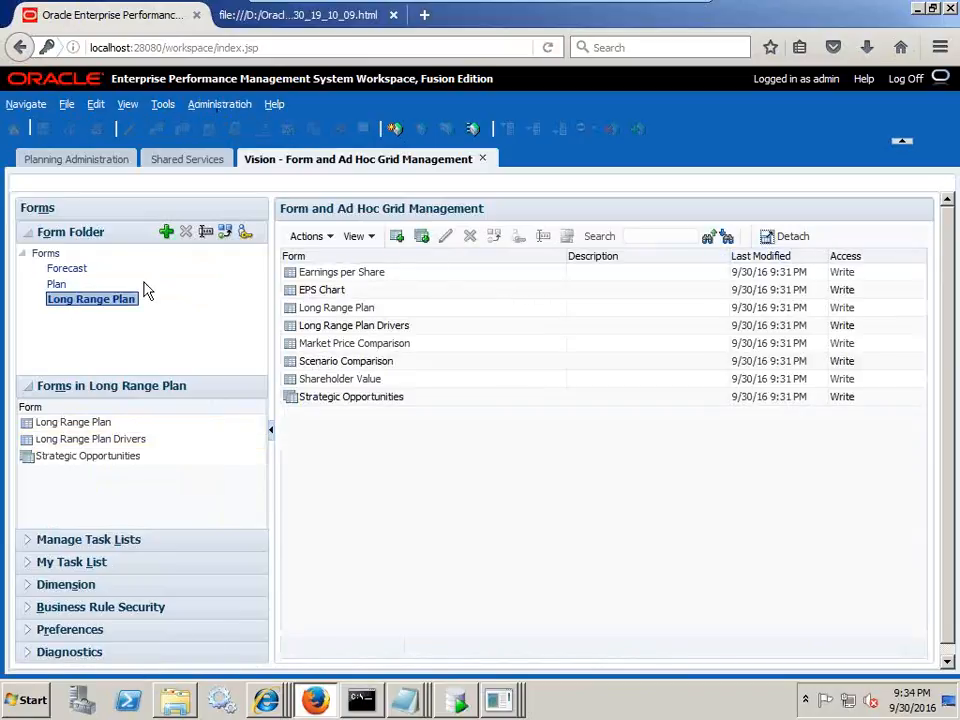
{"action": "left_click", "coordinate": [220, 105]}
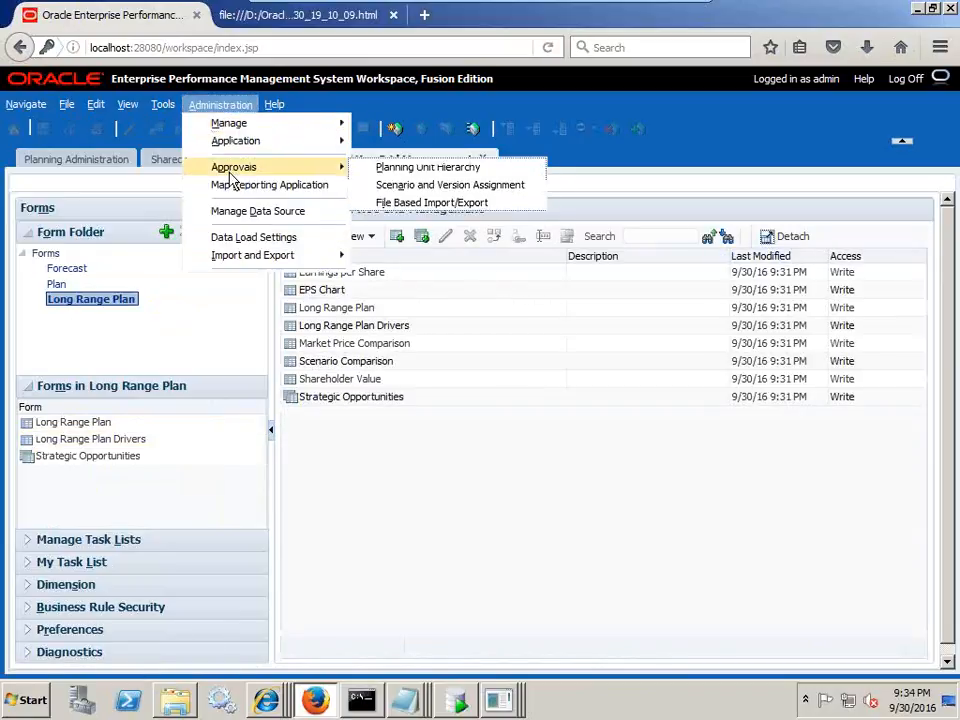
{"action": "mouse_move", "coordinate": [246, 171]}
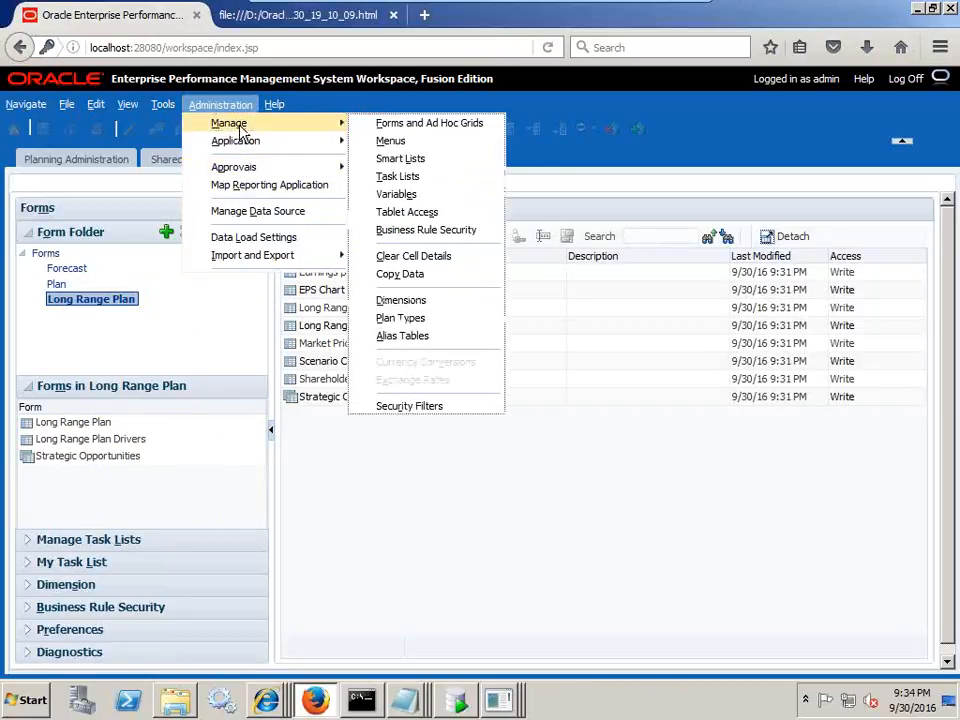
- Refresh the Shared Services Migration Status Report and open the first failed run's error details
{"action": "left_click", "coordinate": [160, 160]}
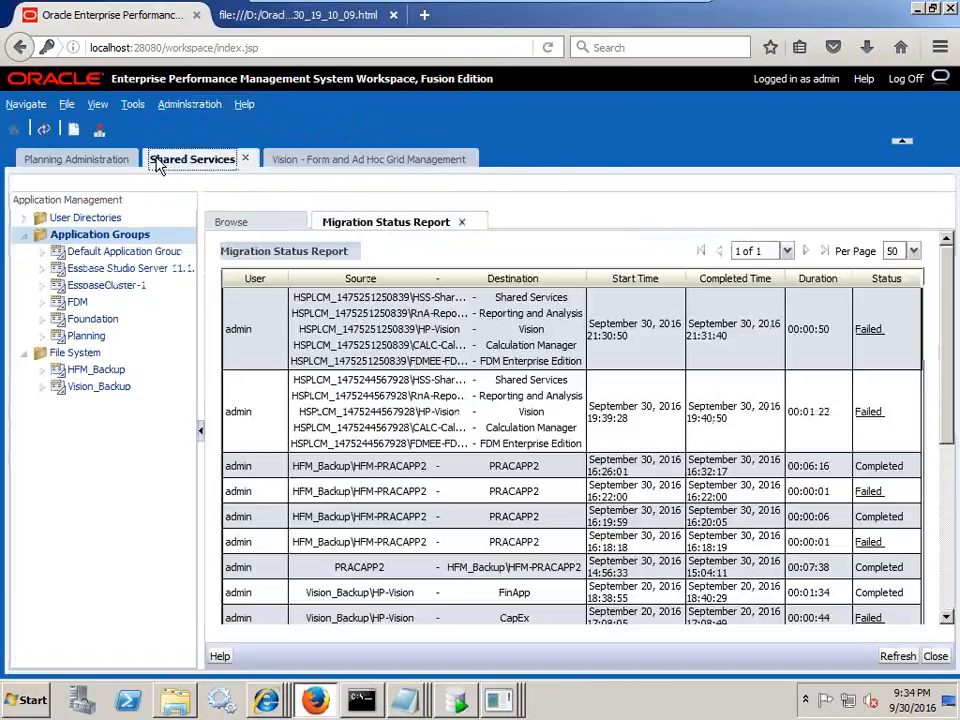
{"action": "left_click", "coordinate": [44, 129]}
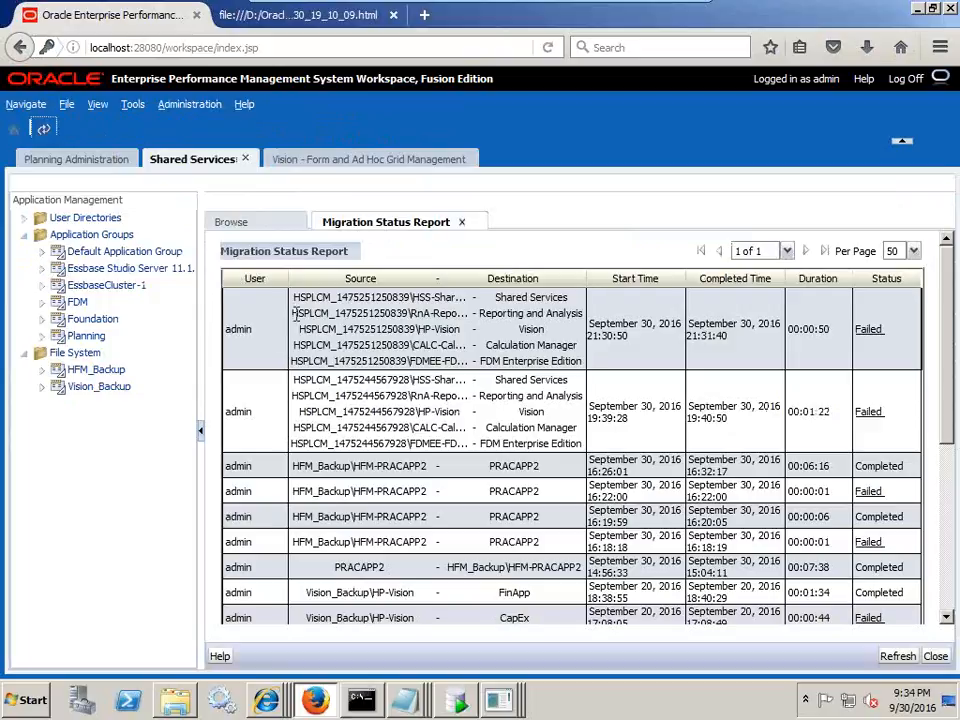
{"action": "left_click_drag", "start_coordinate": [741, 323], "coordinate": [750, 349]}
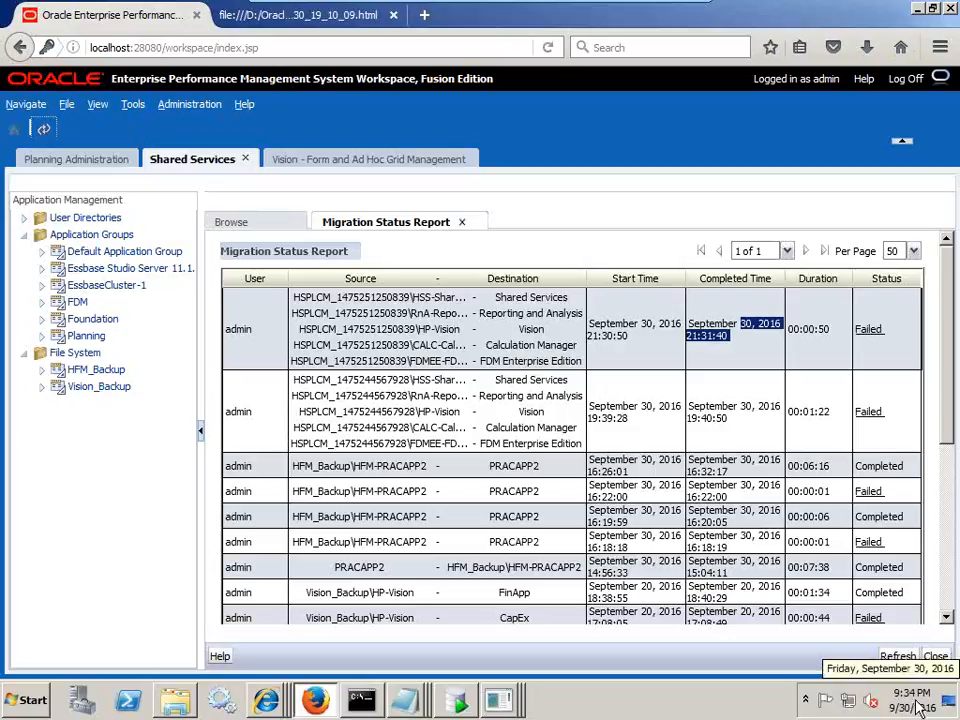
{"action": "left_click", "coordinate": [869, 330]}
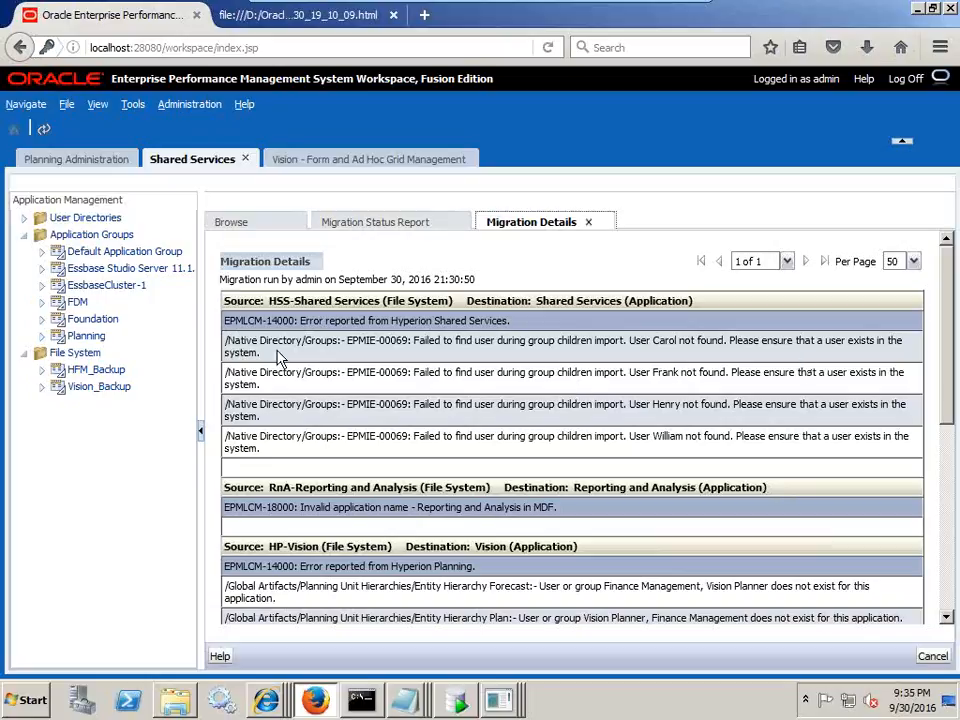
- Review the errors: missing users, invalid application name and missing Vision Planner group
{"action": "left_click", "coordinate": [403, 223]}
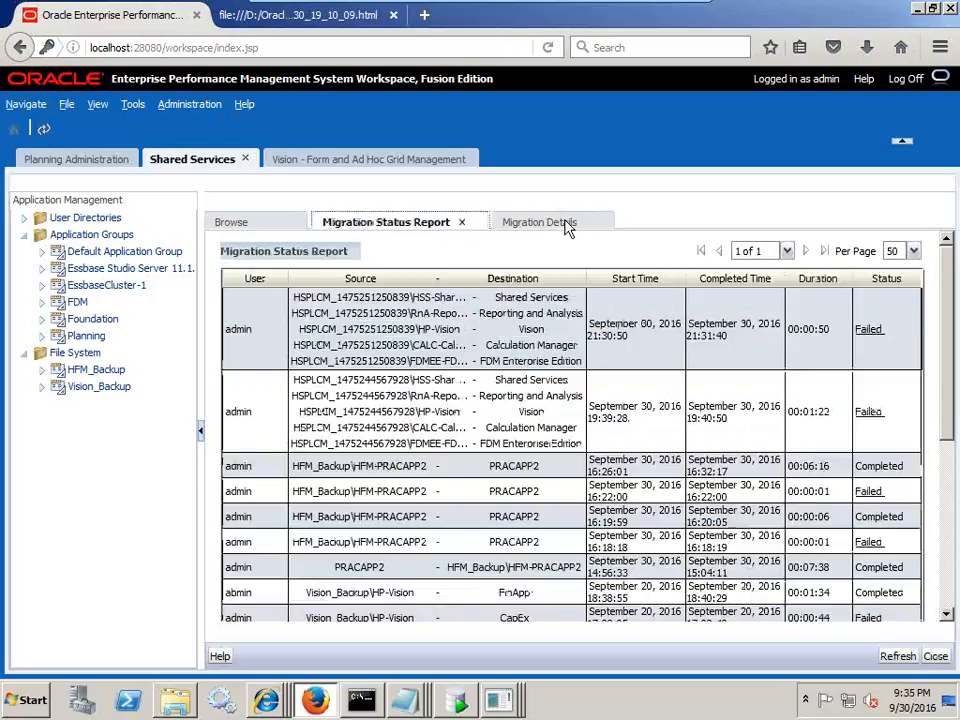
{"action": "left_click", "coordinate": [578, 224]}
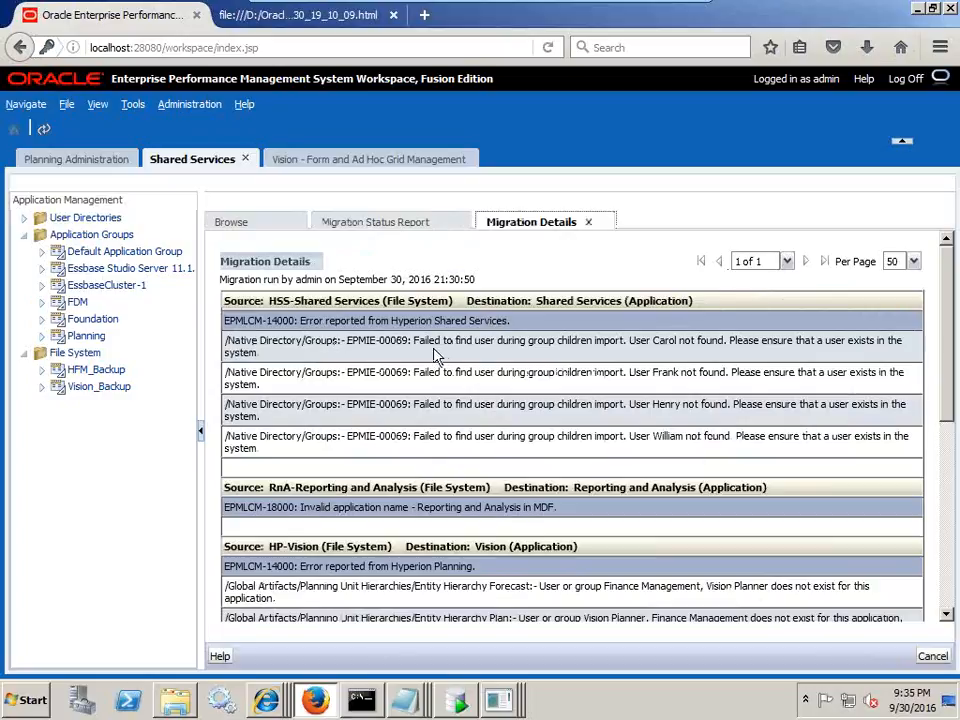
{"action": "left_click_drag", "start_coordinate": [630, 341], "coordinate": [697, 341]}
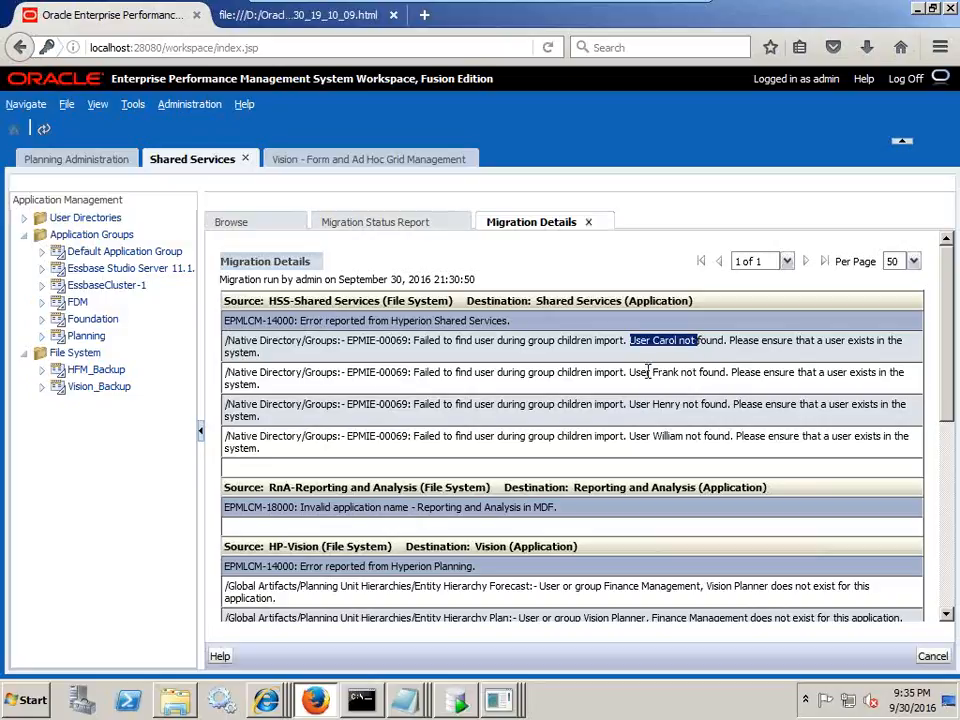
{"action": "left_click_drag", "start_coordinate": [644, 372], "coordinate": [700, 372]}
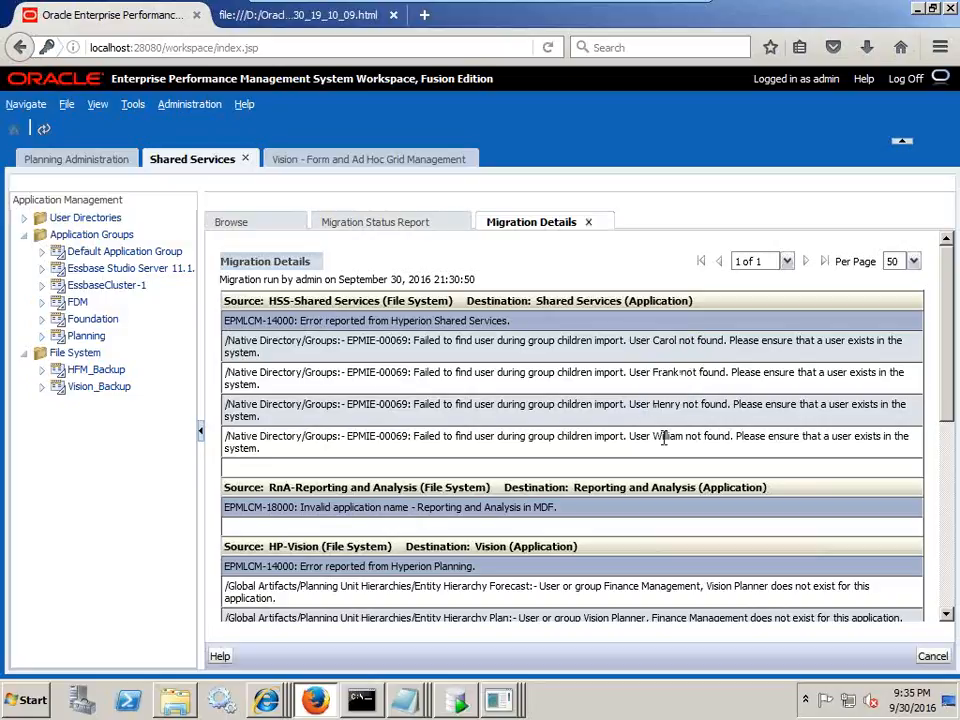
{"action": "left_click_drag", "start_coordinate": [636, 436], "coordinate": [703, 436]}
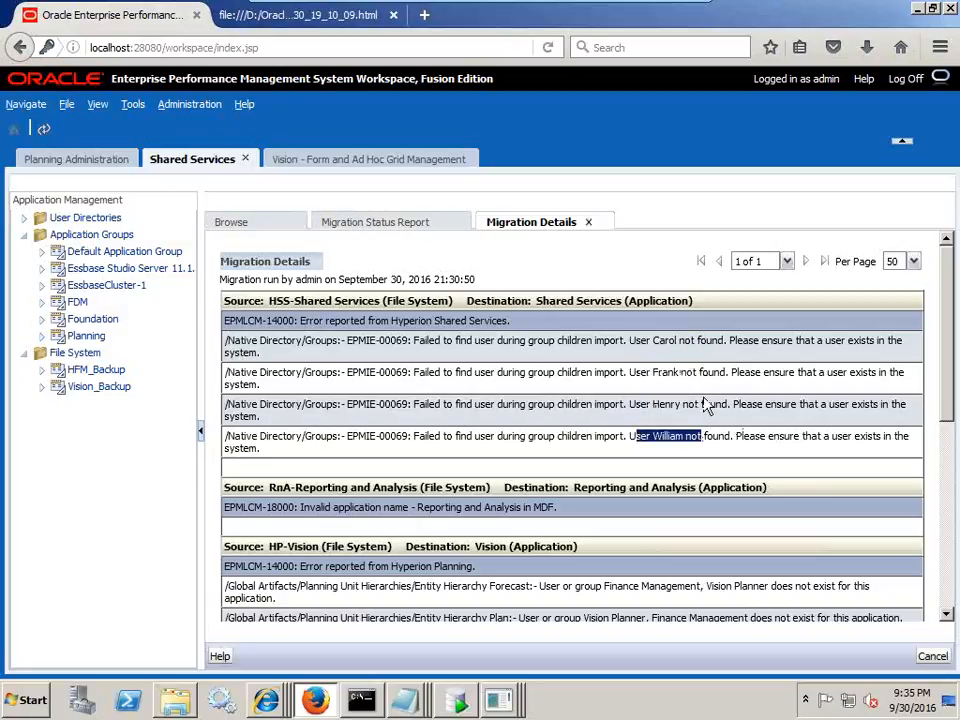
{"action": "left_click_drag", "start_coordinate": [570, 510], "coordinate": [220, 515]}
{"action": "scroll", "coordinate": [503, 530], "scroll_direction": "down", "scroll_amount": 3}
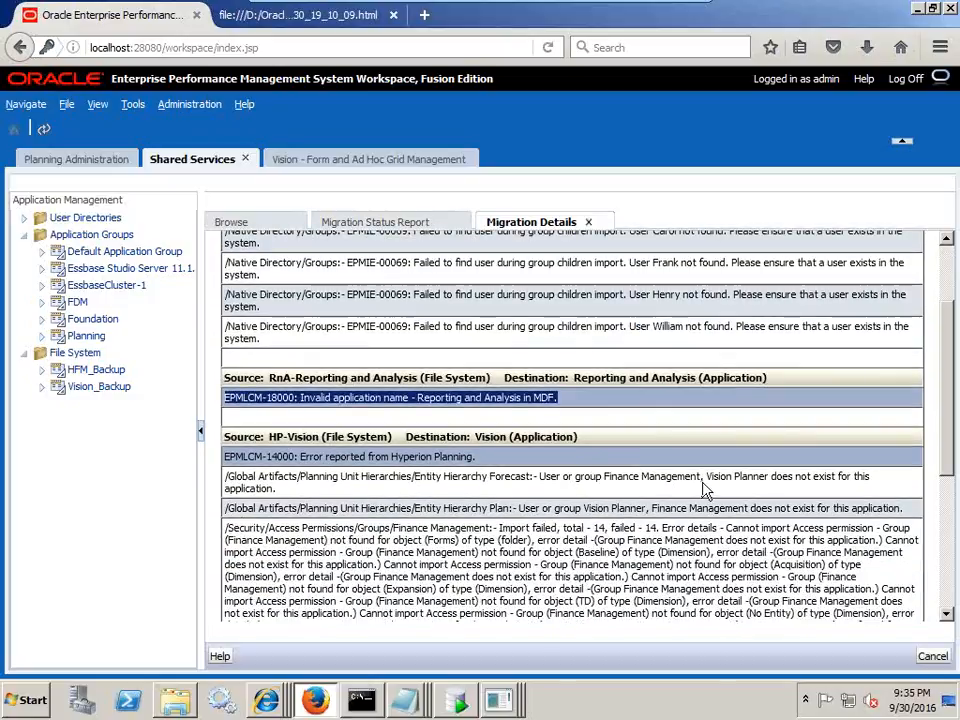
{"action": "left_click_drag", "start_coordinate": [707, 480], "coordinate": [793, 495]}
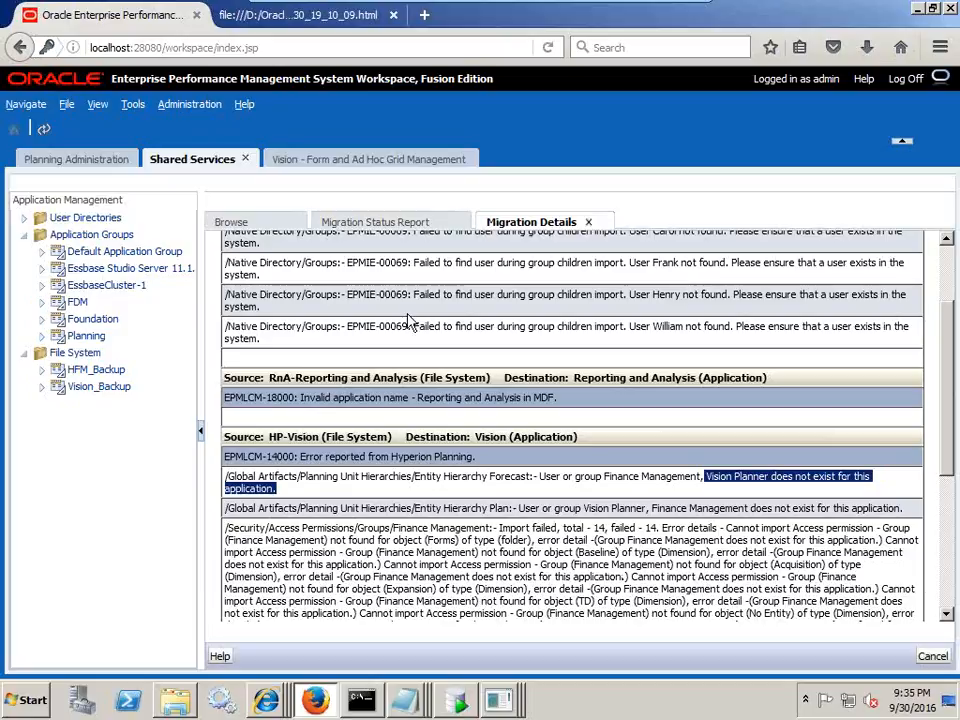
{"action": "left_click", "coordinate": [380, 162]}
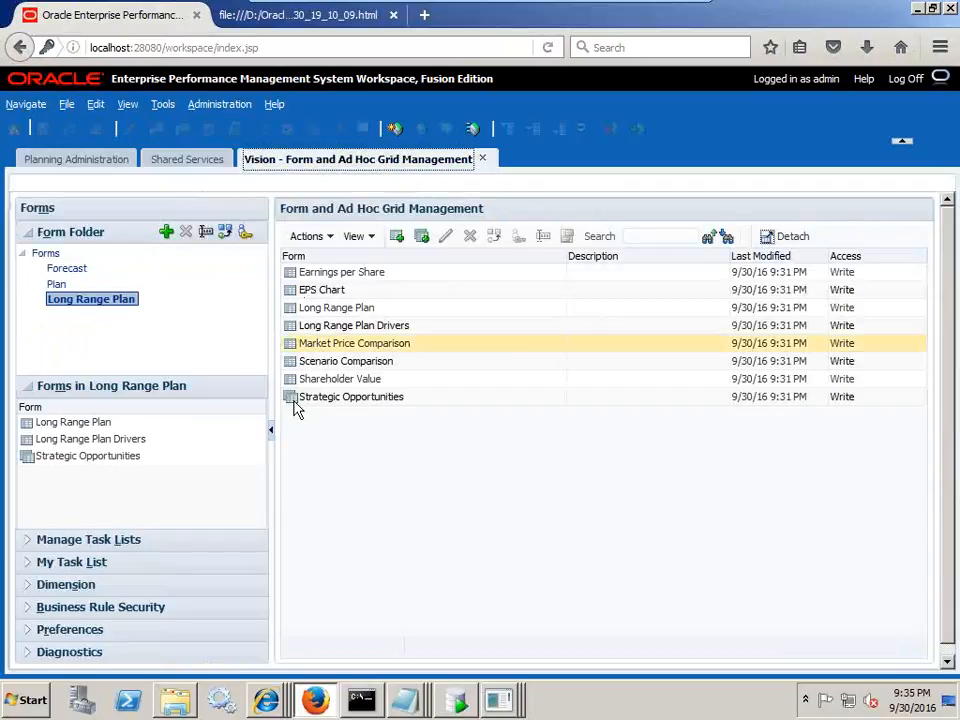
- Show the forms in the Plan, Forecast and Long Range Plan folders
{"action": "left_click", "coordinate": [60, 287]}
{"action": "left_click", "coordinate": [66, 270]}
{"action": "left_click", "coordinate": [67, 297]}
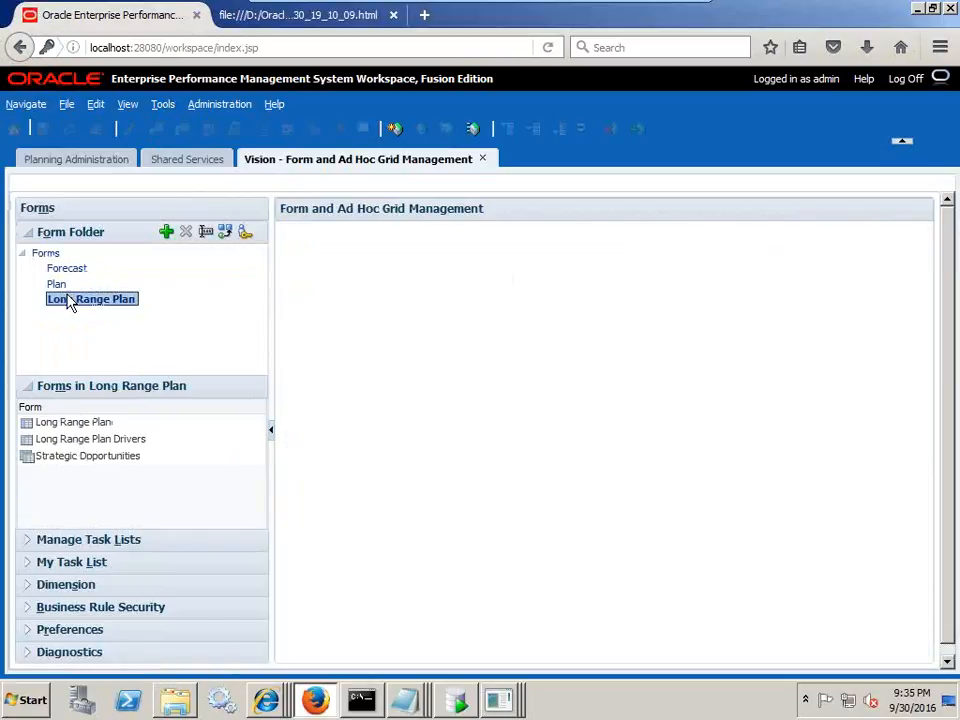
- Return to the Shared Services Migration Status Report and check the first run's Failed status
{"action": "left_click", "coordinate": [169, 161]}
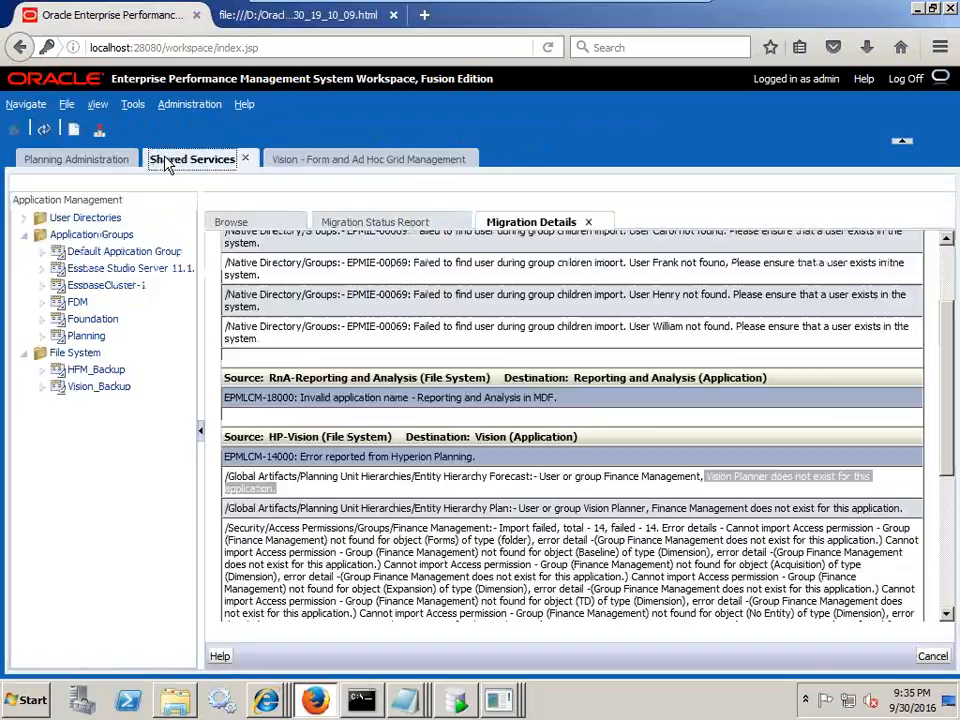
{"action": "left_click", "coordinate": [366, 223]}
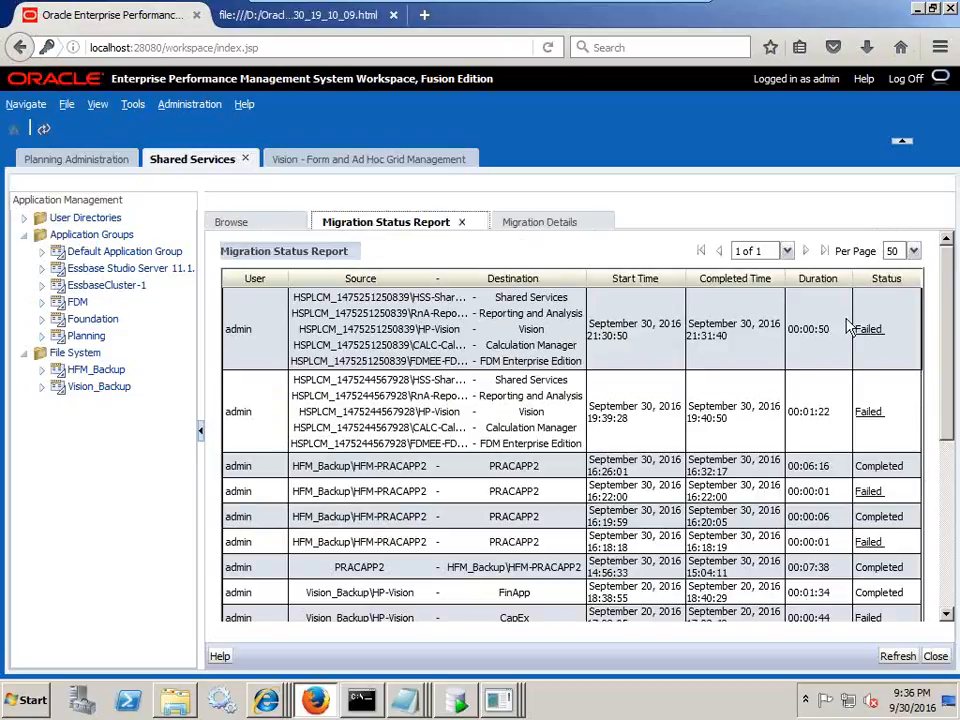
{"action": "left_click", "coordinate": [893, 335]}
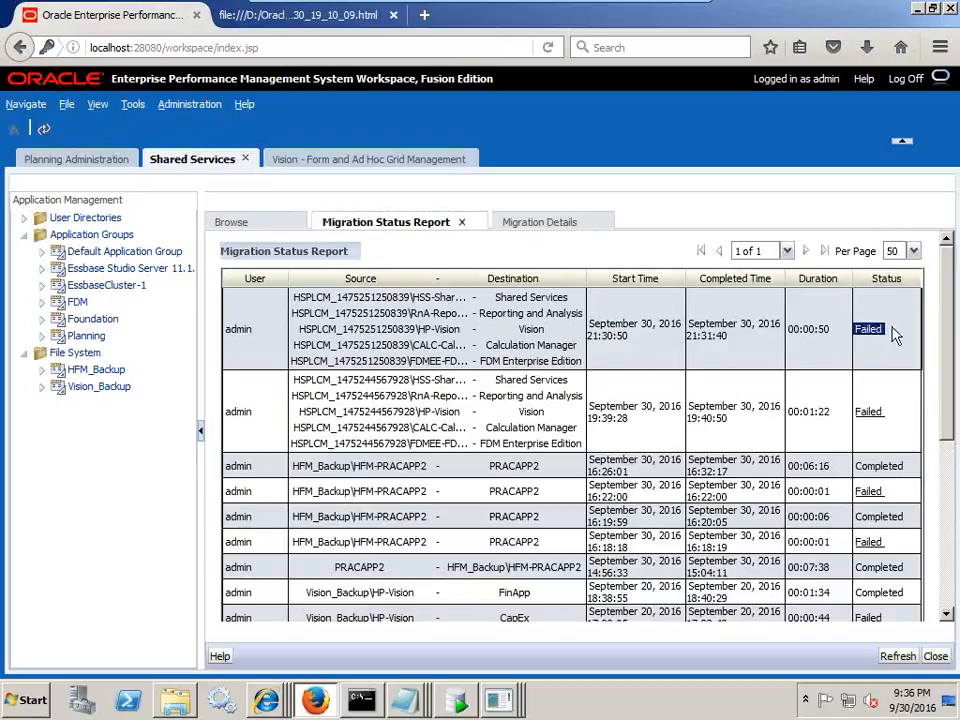
{"action": "left_click", "coordinate": [673, 349]}
- Briefly view the LCM_MIGRATION table data in SQL Developer, then leave the virtual machine
{"action": "key", "text": "alt+Tab"}
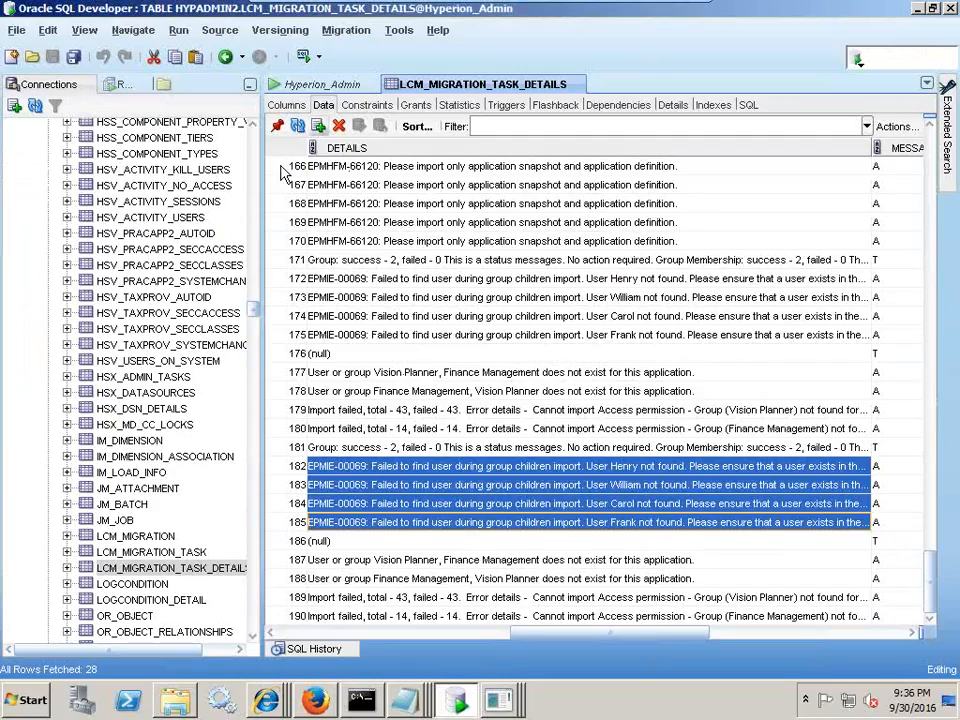
{"action": "left_click", "coordinate": [138, 537]}
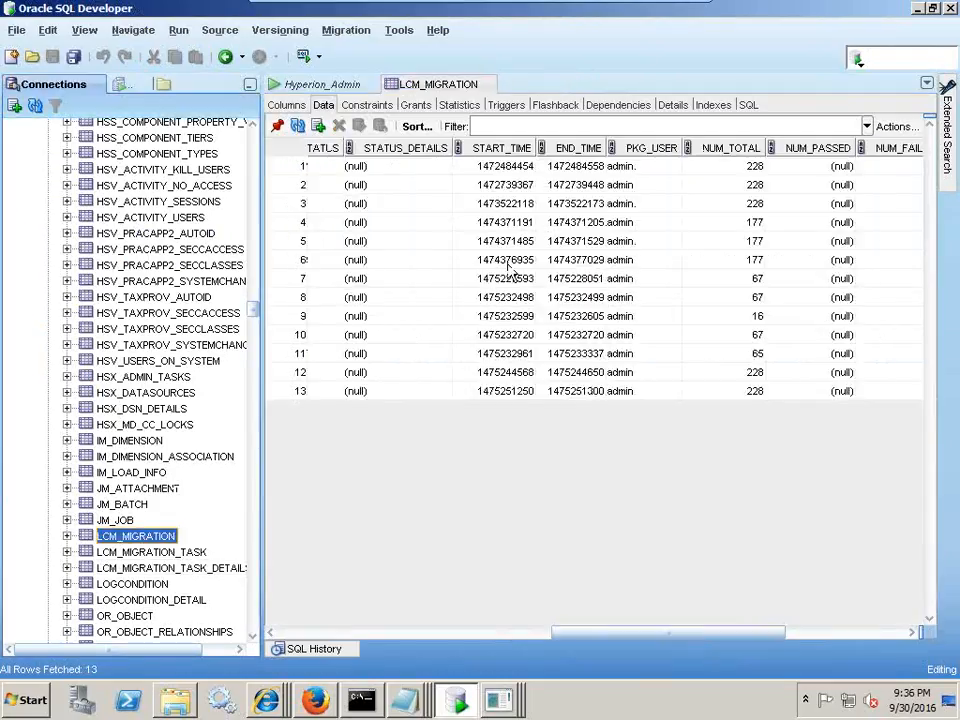
{"action": "left_click", "coordinate": [336, 632]}
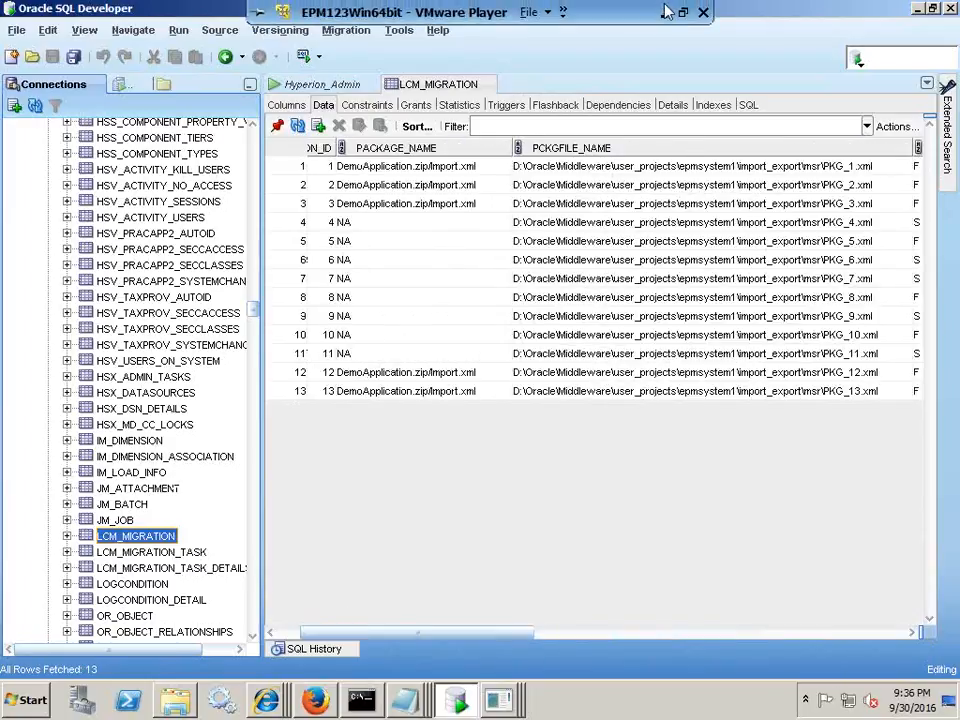
{"action": "left_click", "coordinate": [665, 11]}
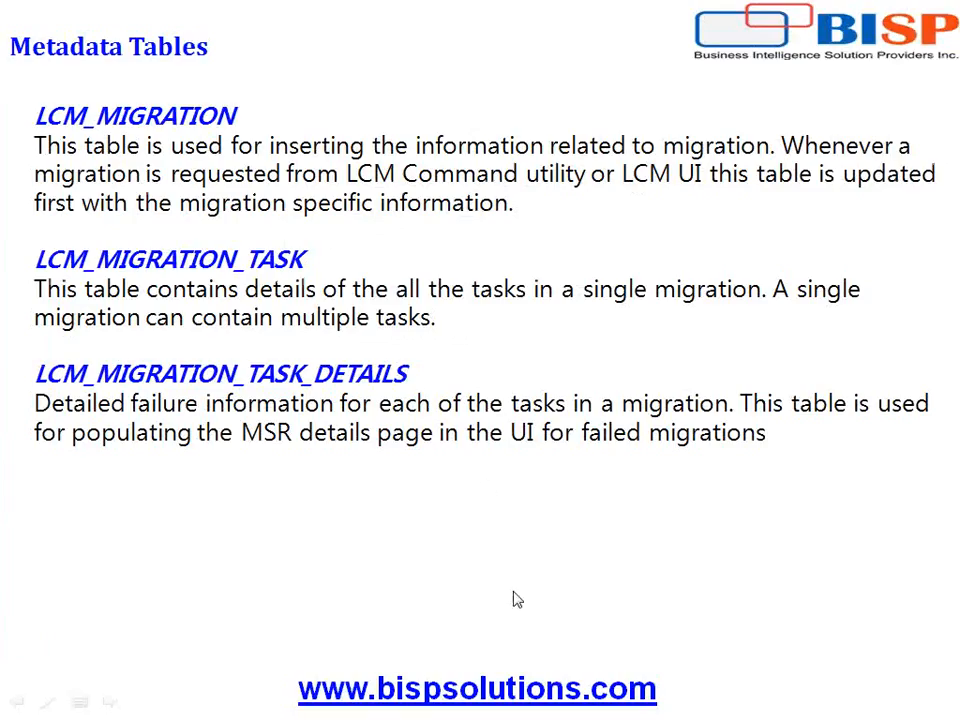
- Look up the LCM_MIGRATION and LCM_MIGRATION_TASK definitions on pages 26–27 of HyperionSharedServices.pdf, then minimize it
{"action": "key", "text": "super"}
{"action": "left_click", "coordinate": [645, 700]}
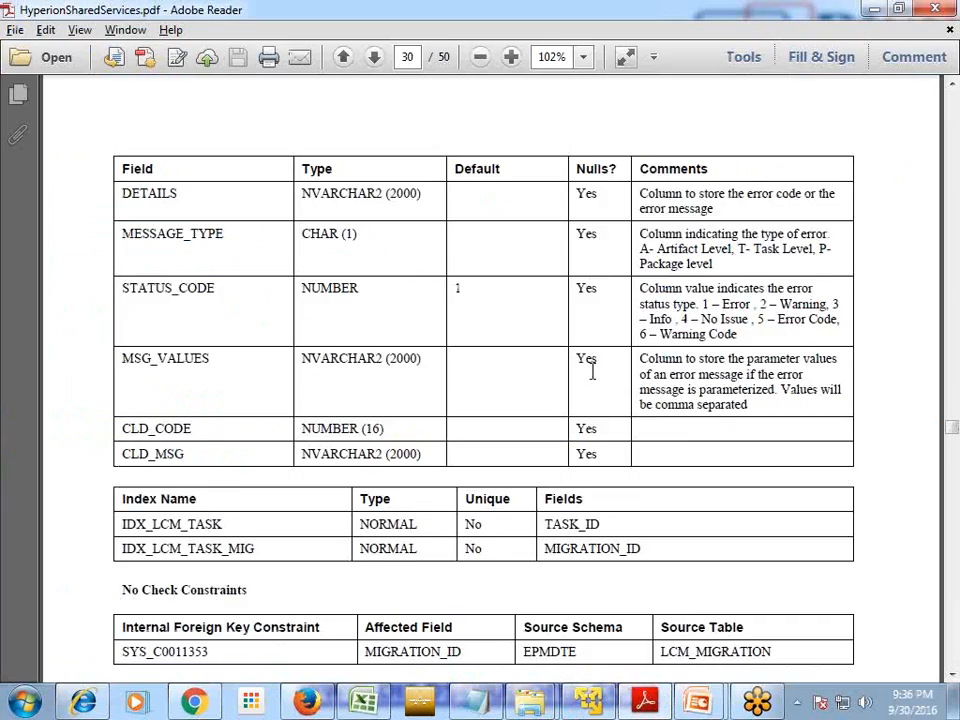
{"action": "scroll", "coordinate": [660, 332], "scroll_direction": "up", "scroll_amount": 5}
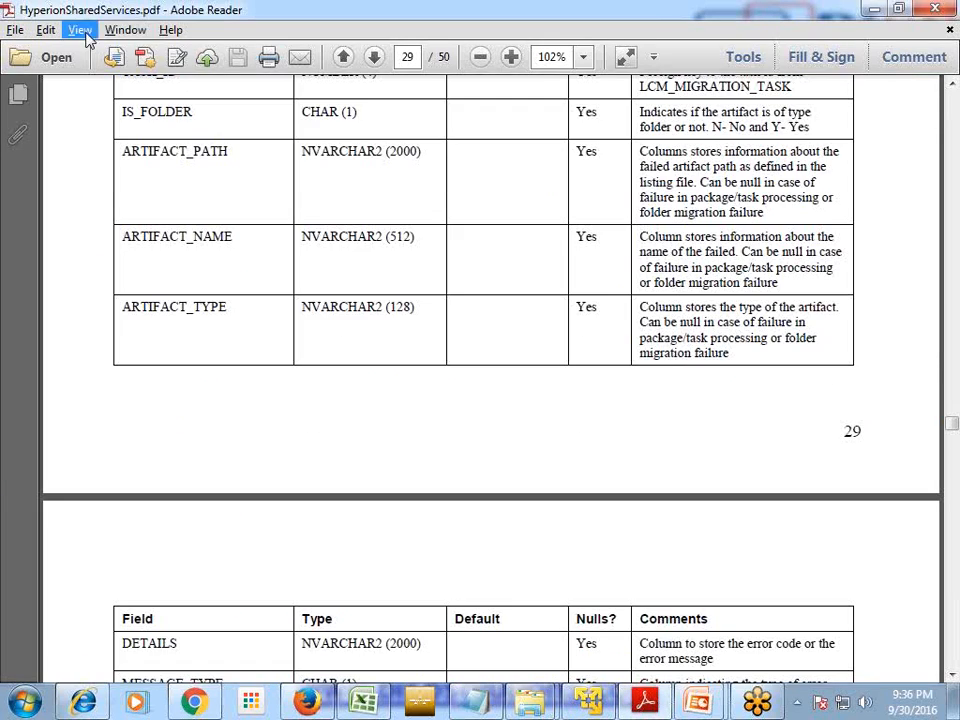
{"action": "scroll", "coordinate": [326, 242], "scroll_direction": "up", "scroll_amount": 6}
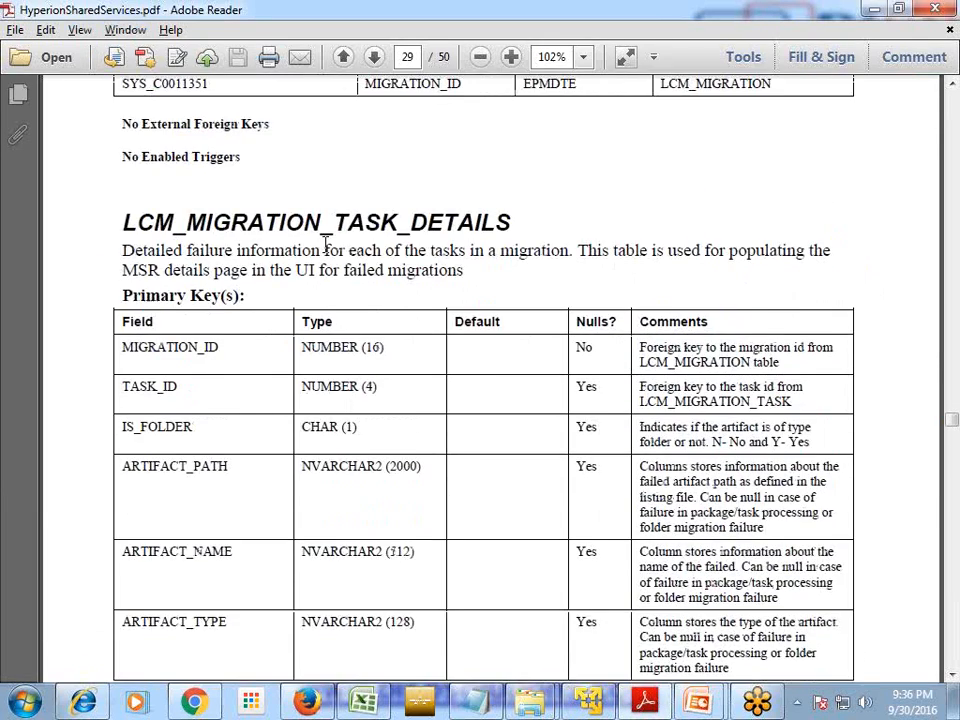
{"action": "scroll", "coordinate": [338, 258], "scroll_direction": "up", "scroll_amount": 15}
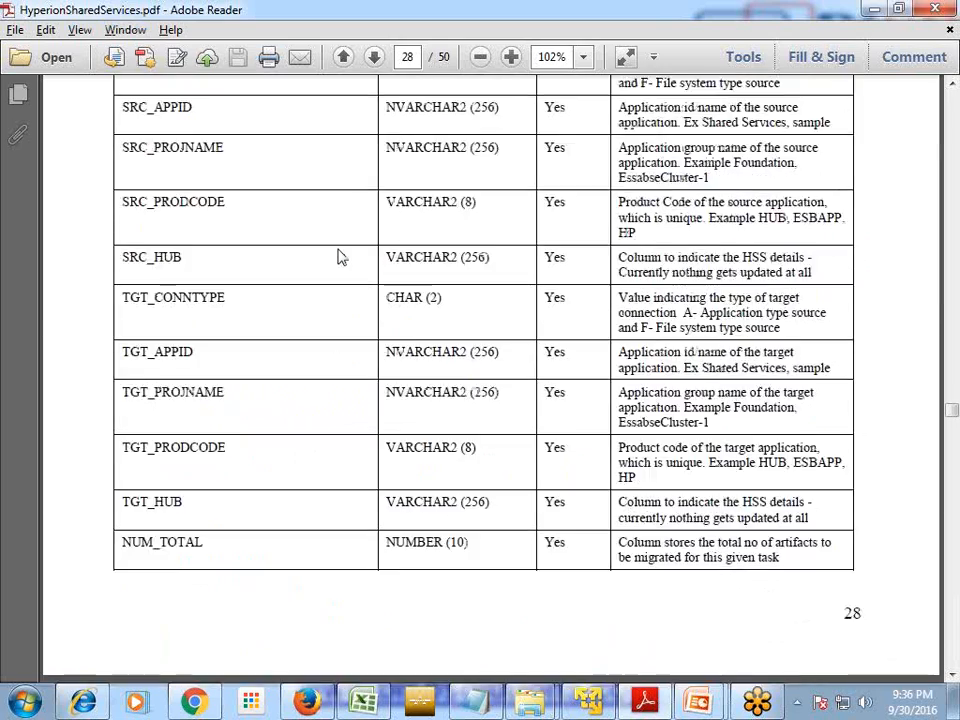
{"action": "scroll", "coordinate": [338, 258], "scroll_direction": "up", "scroll_amount": 15}
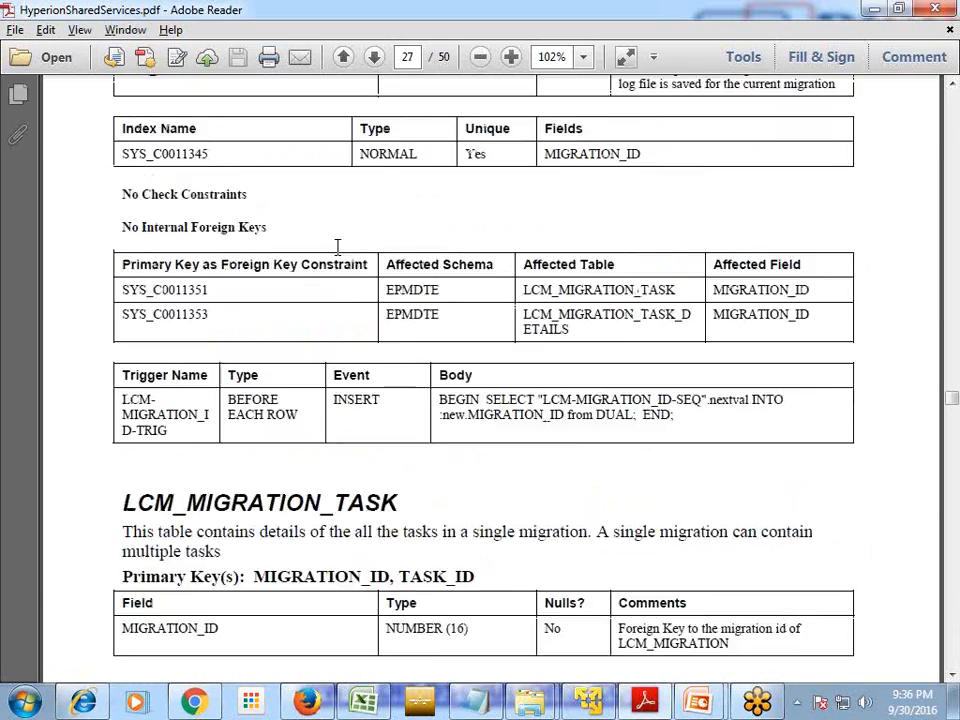
{"action": "scroll", "coordinate": [338, 258], "scroll_direction": "up", "scroll_amount": 15}
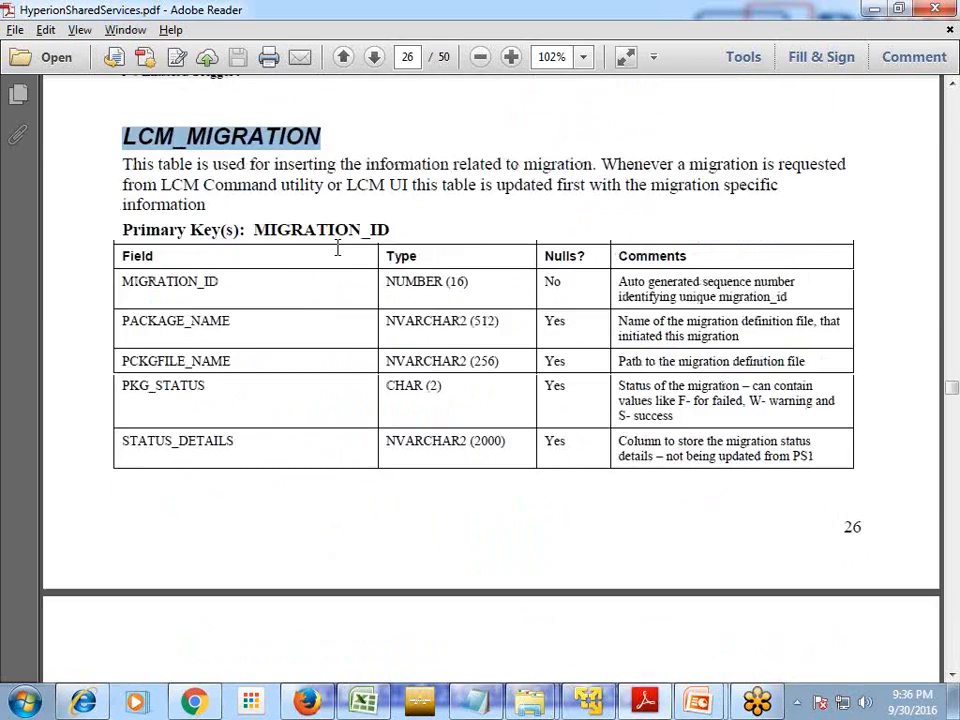
{"action": "left_click_drag", "start_coordinate": [321, 224], "coordinate": [120, 226]}
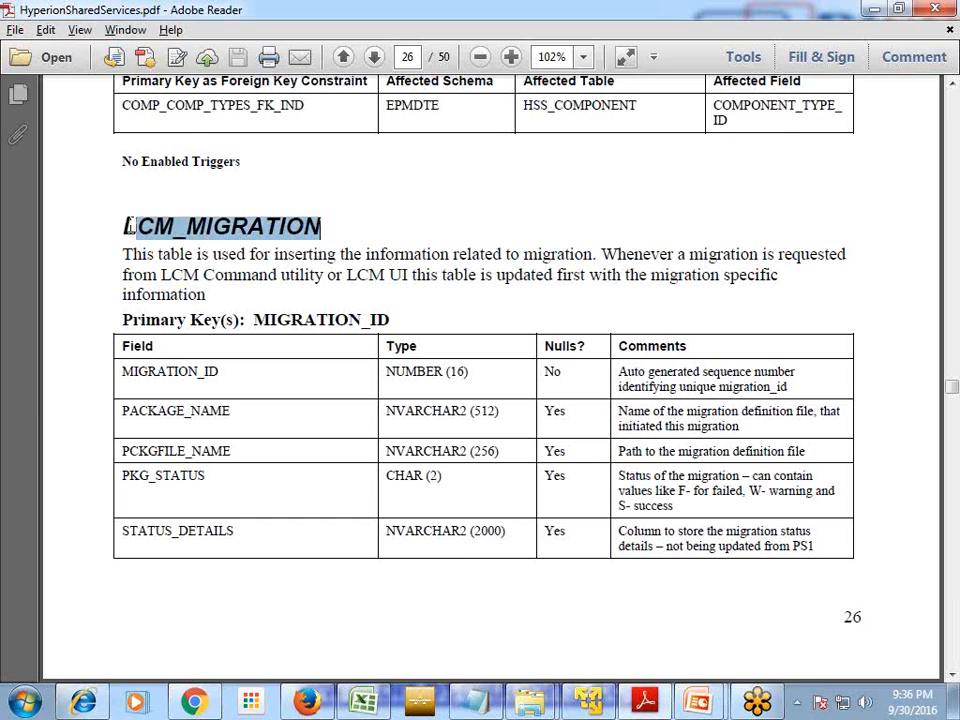
{"action": "scroll", "coordinate": [133, 233], "scroll_direction": "down", "scroll_amount": 5}
{"action": "scroll", "coordinate": [349, 270], "scroll_direction": "down", "scroll_amount": 12}
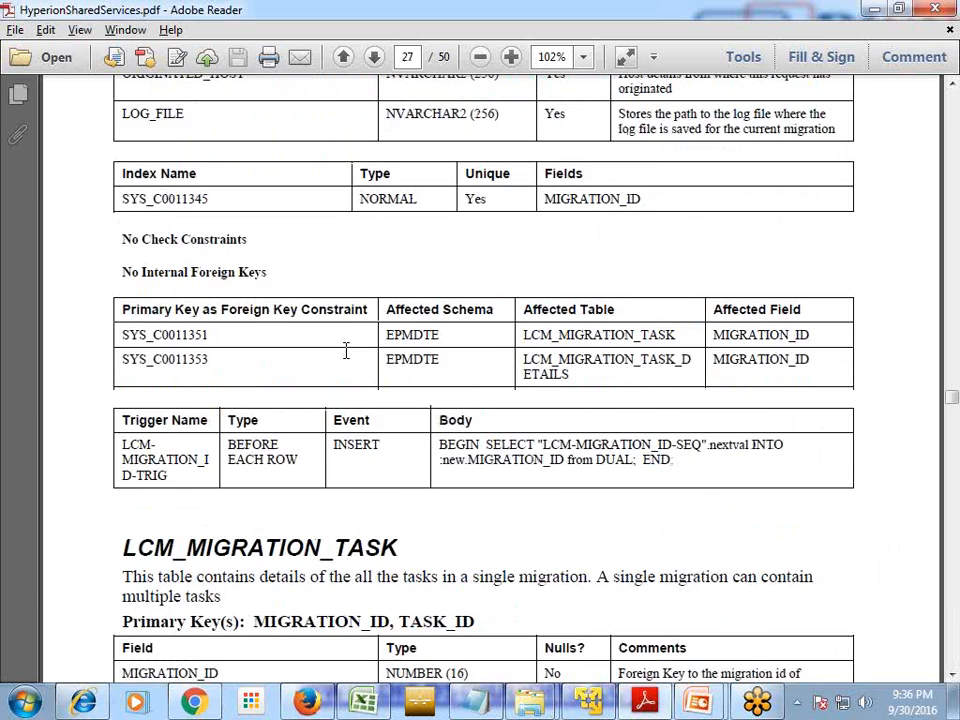
{"action": "scroll", "coordinate": [324, 474], "scroll_direction": "down", "scroll_amount": 3}
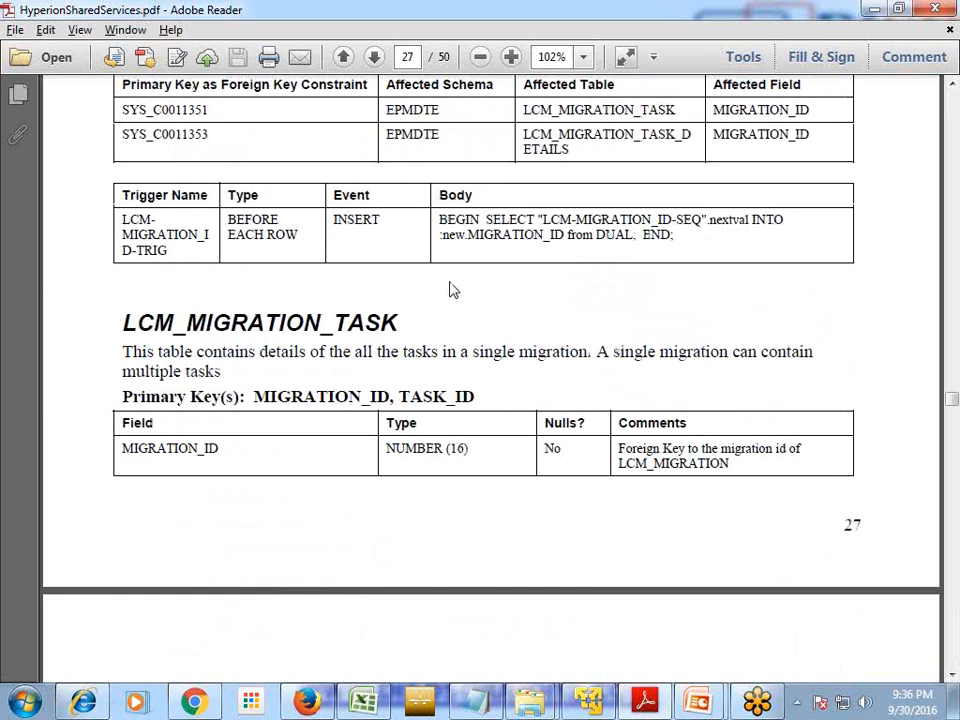
{"action": "left_click", "coordinate": [874, 9]}
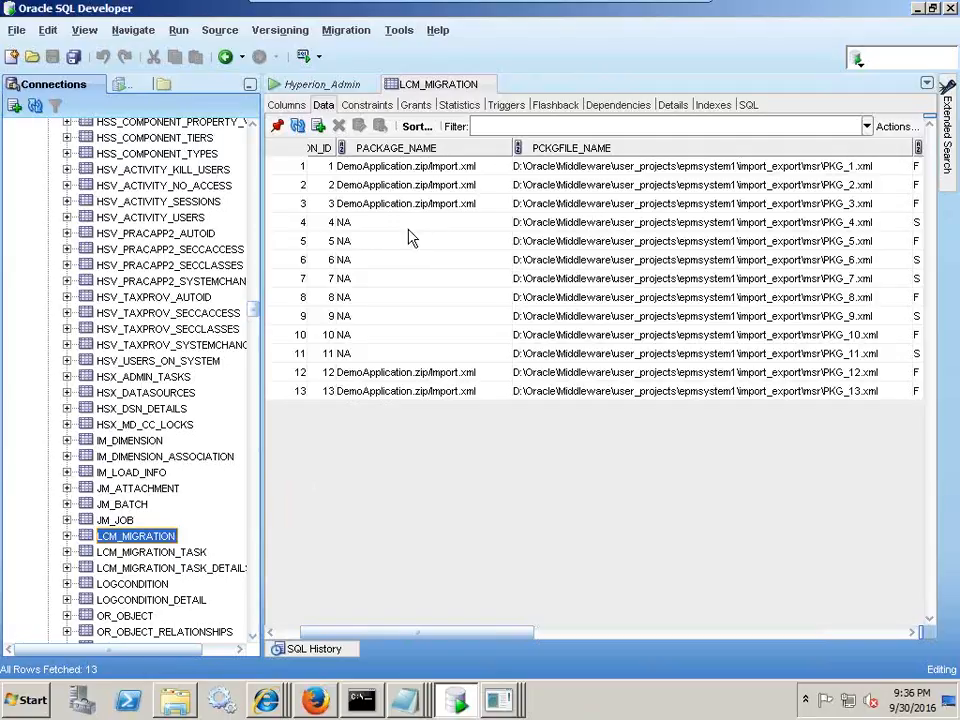
- Select LCM_MIGRATION IDs for migrations 4–11 and compare the package names in rows 12 and 13
{"action": "left_click", "coordinate": [284, 632]}
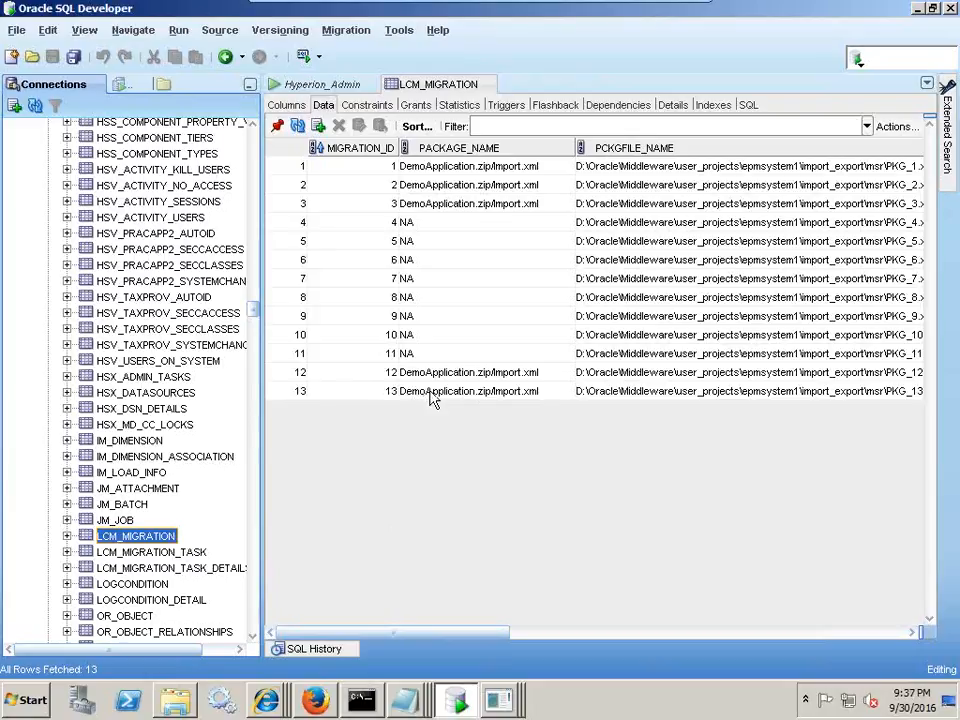
{"action": "left_click", "coordinate": [399, 222]}
{"action": "left_click", "coordinate": [390, 354]}
{"action": "left_click_drag", "start_coordinate": [390, 222], "coordinate": [388, 362]}
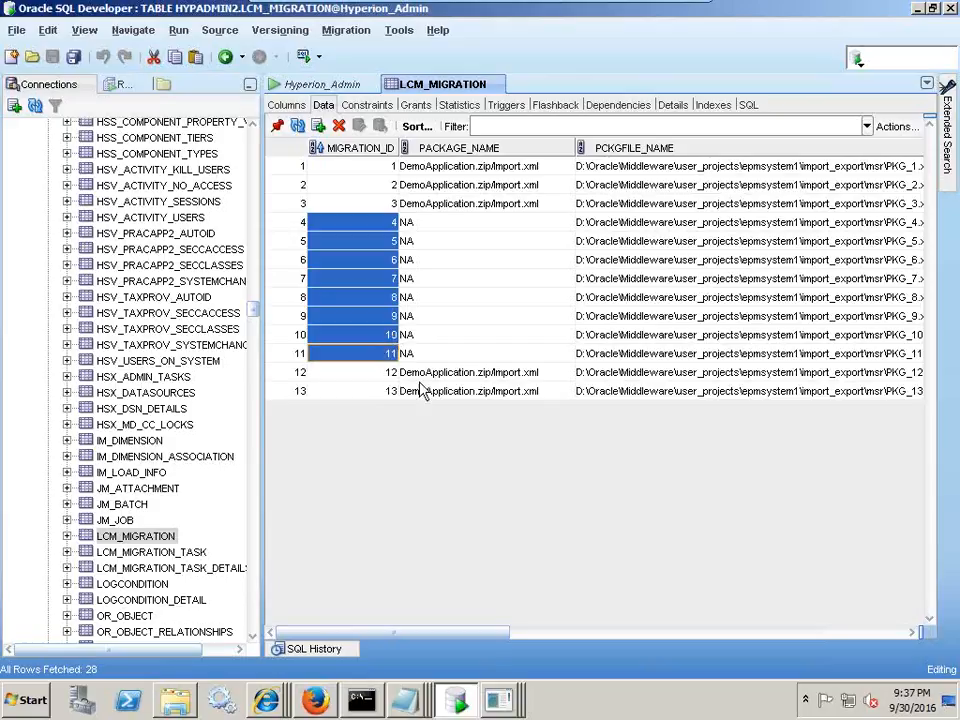
{"action": "left_click_drag", "start_coordinate": [437, 376], "coordinate": [437, 396]}
{"action": "left_click", "coordinate": [476, 377]}
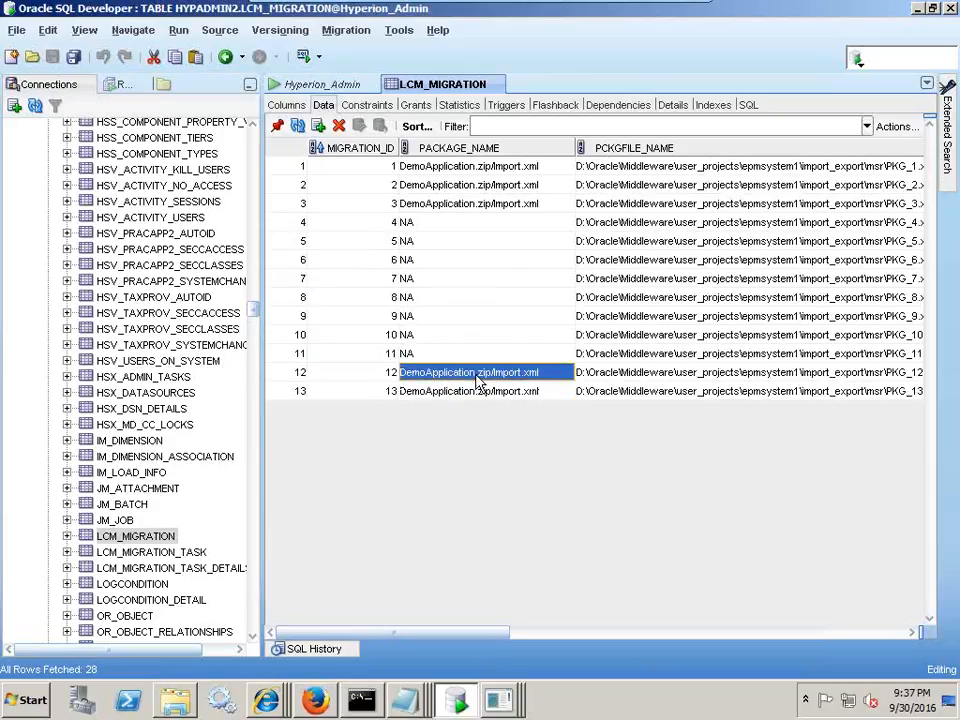
{"action": "left_click", "coordinate": [473, 393]}
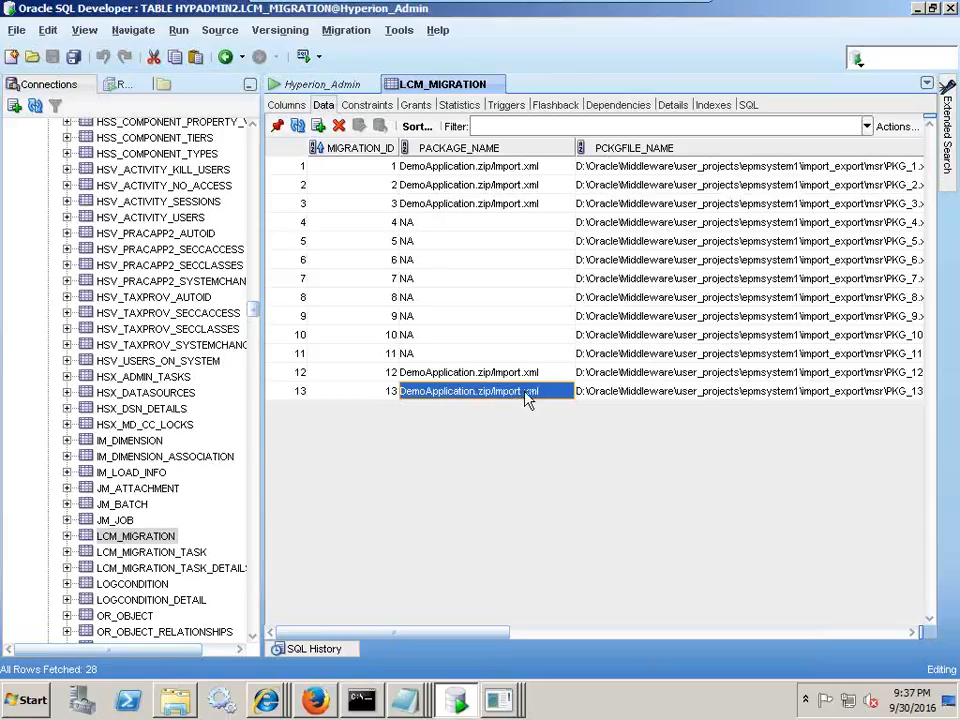
{"action": "left_click", "coordinate": [176, 702]}
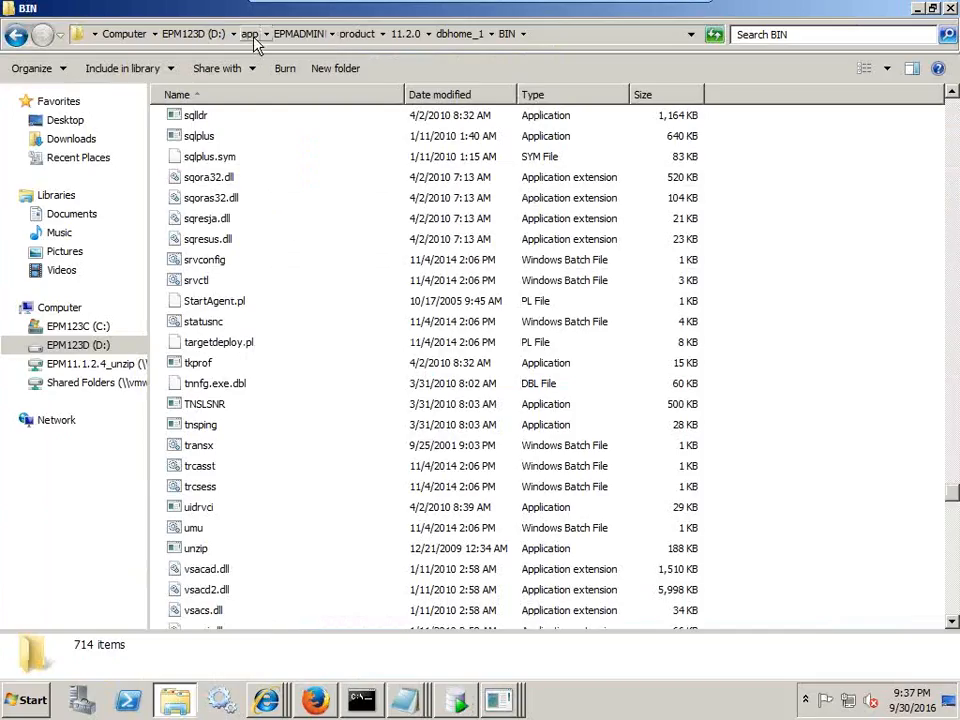
- Navigate from drive D: through Oracle\Middleware\user_projects\epmsystem1 into import_export
{"action": "left_click", "coordinate": [78, 345]}
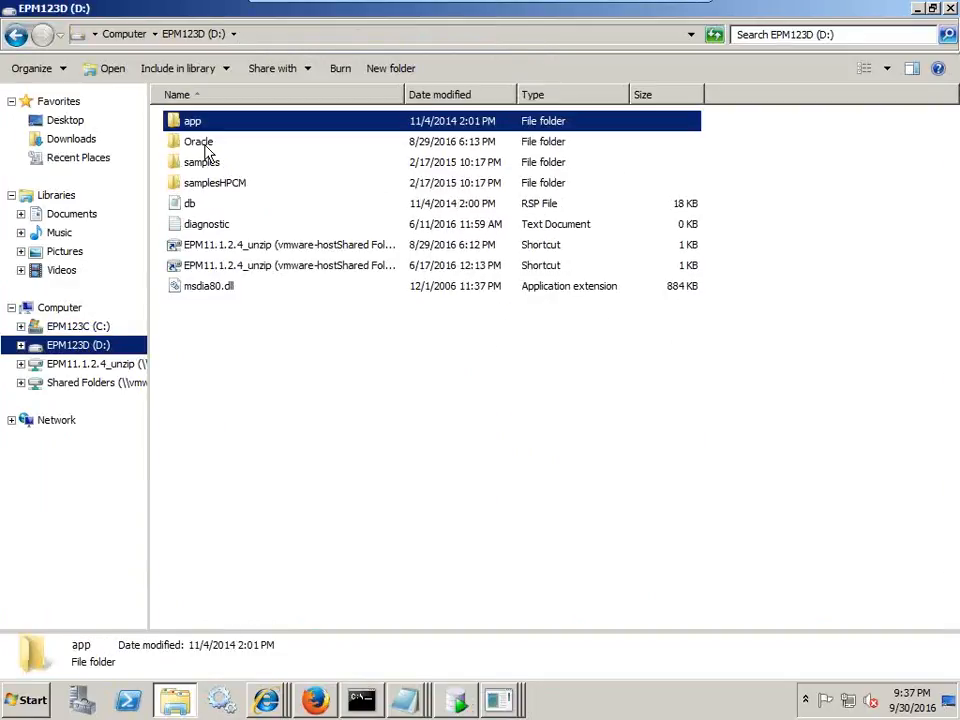
{"action": "double_click", "coordinate": [202, 142]}
{"action": "double_click", "coordinate": [218, 124]}
{"action": "double_click", "coordinate": [228, 348]}
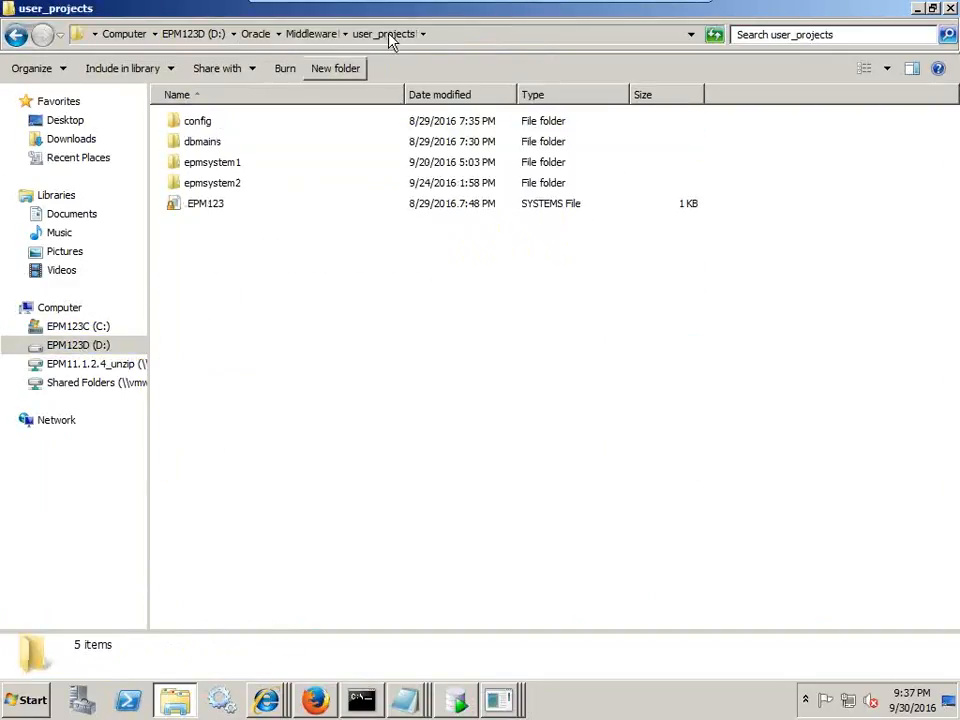
{"action": "double_click", "coordinate": [231, 162]}
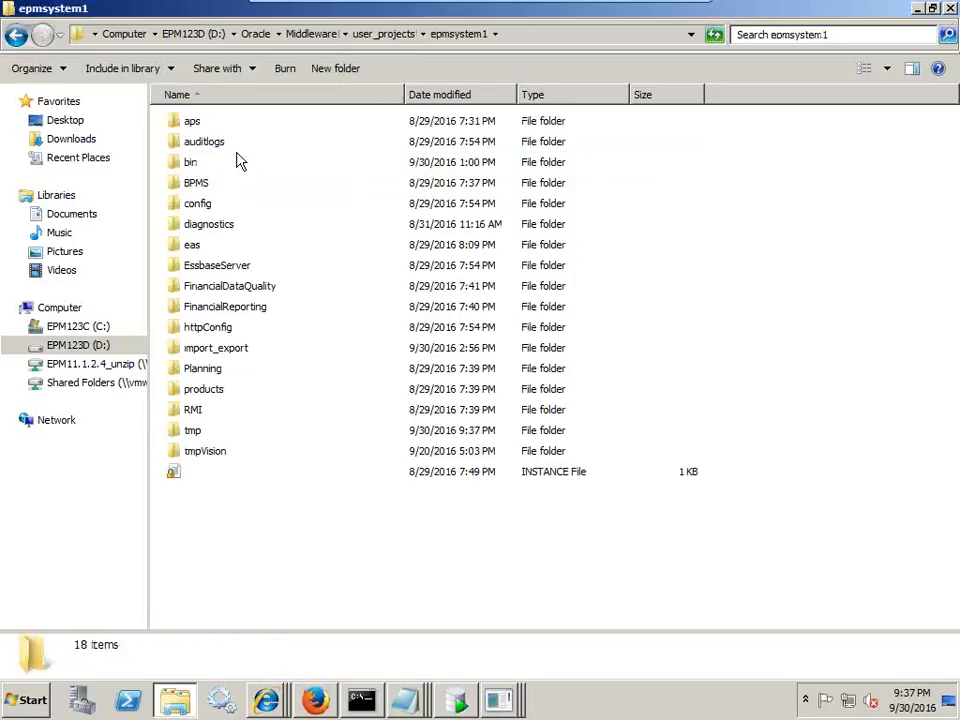
{"action": "key", "text": "i"}
{"action": "key", "text": "Return"}
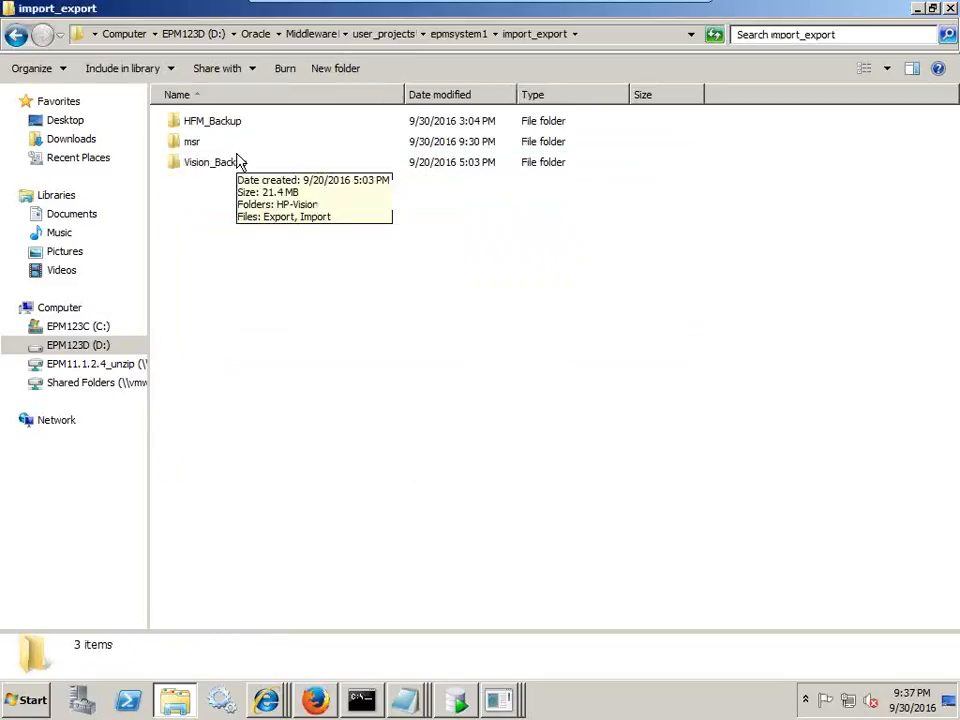
- Look over the HFM_Backup and Vision_Backup folders, then open msr and the PKG_13 package
{"action": "left_click", "coordinate": [224, 125]}
{"action": "left_click", "coordinate": [218, 167]}
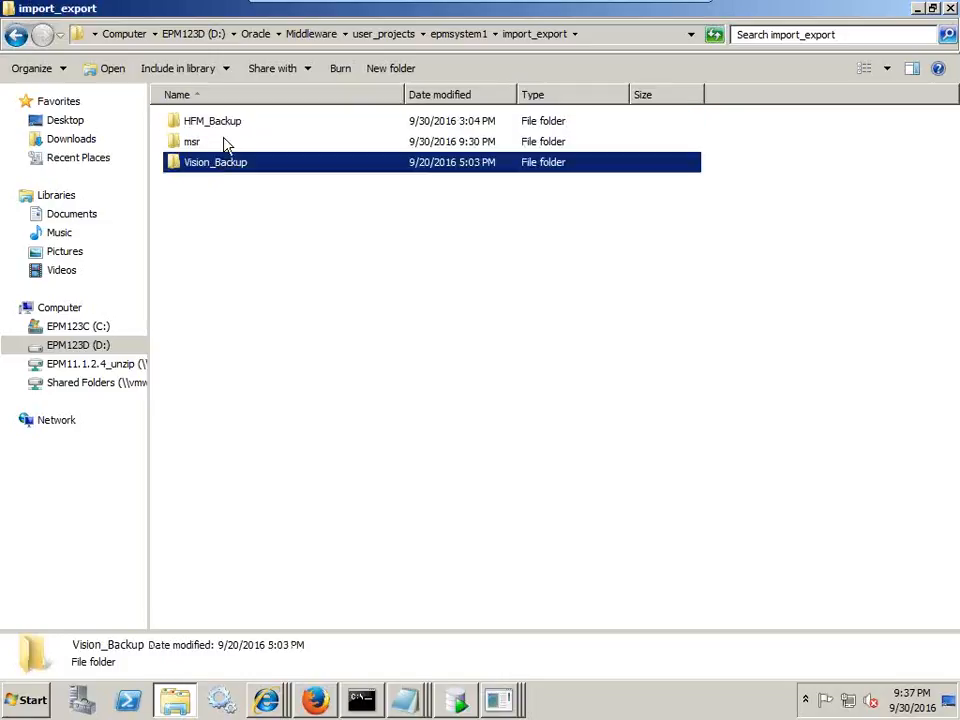
{"action": "left_click", "coordinate": [224, 125]}
{"action": "left_click", "coordinate": [224, 161]}
{"action": "mouse_move", "coordinate": [212, 172]}
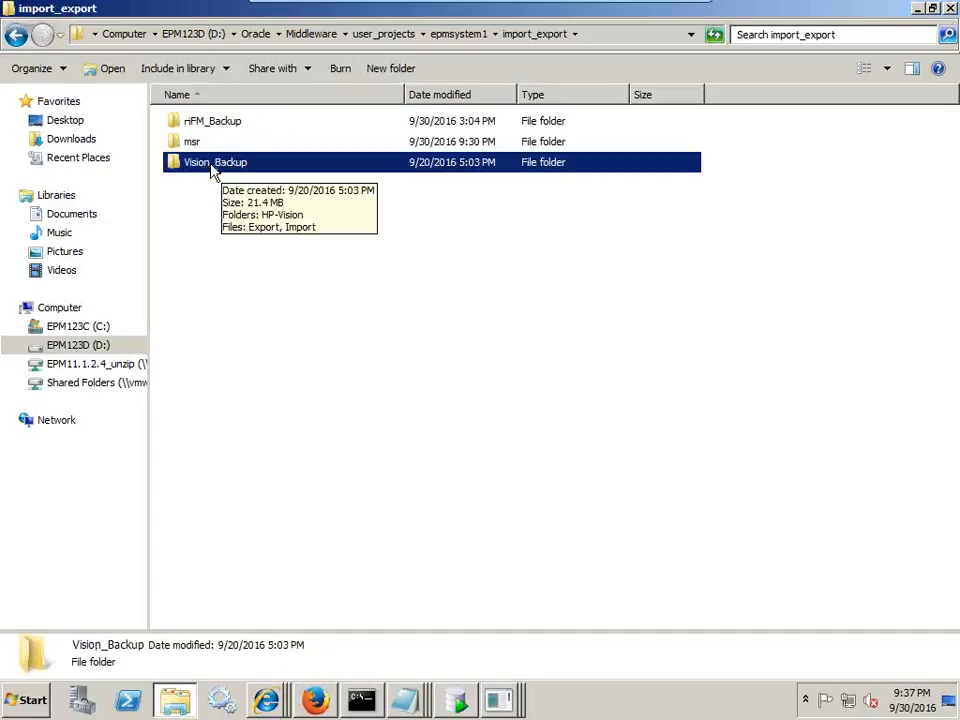
{"action": "left_click", "coordinate": [232, 124]}
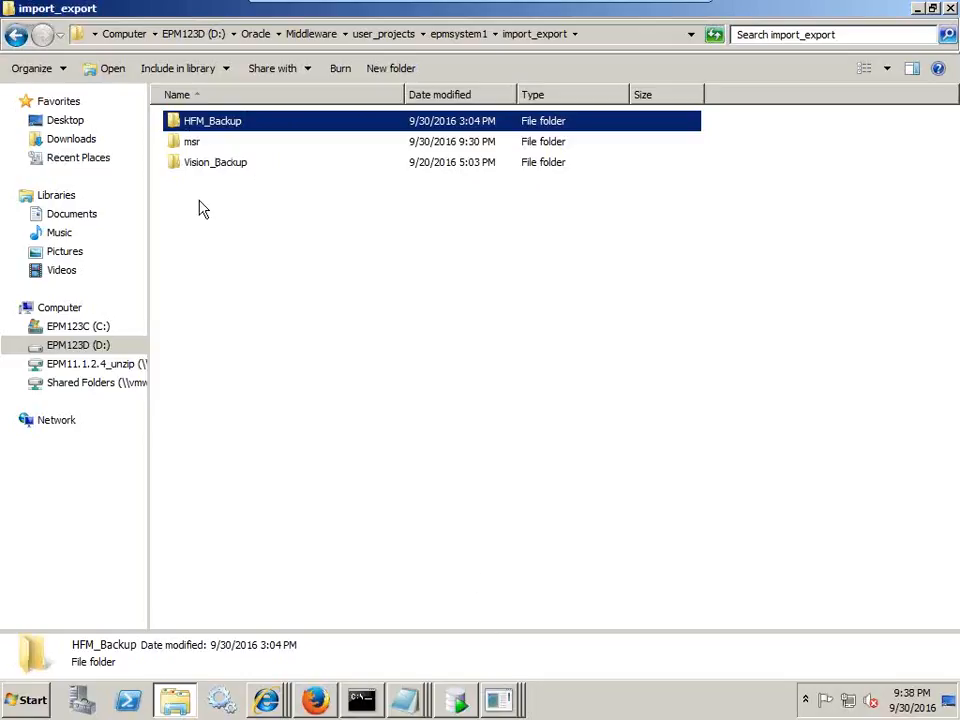
{"action": "left_click", "coordinate": [191, 144]}
{"action": "double_click", "coordinate": [191, 144]}
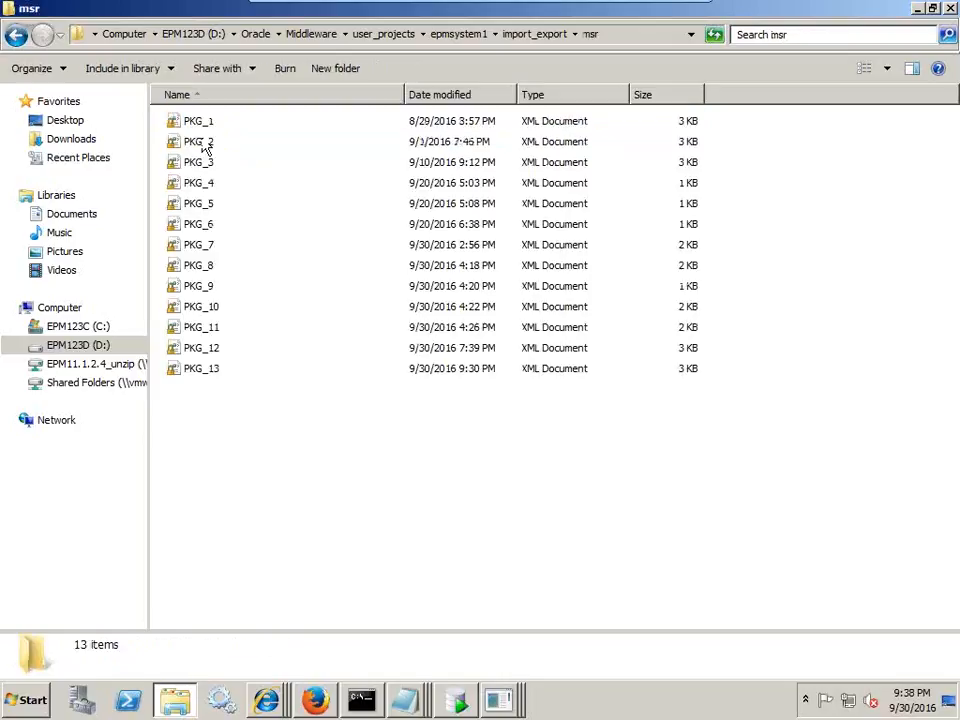
{"action": "left_click", "coordinate": [197, 370]}
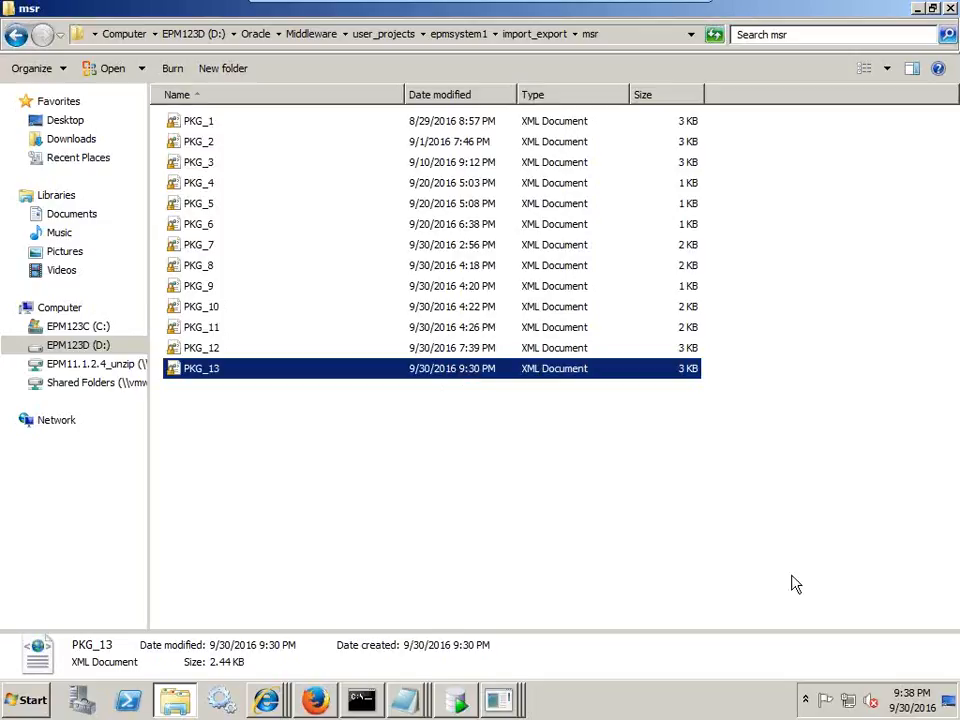
{"action": "double_click", "coordinate": [221, 369]}
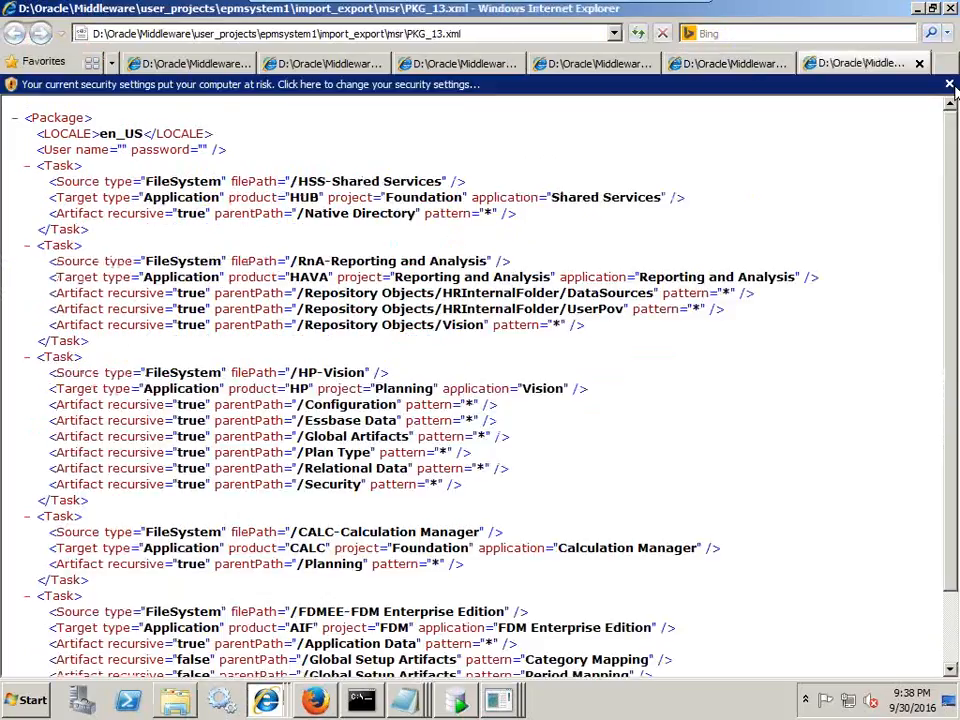
- Dismiss the security bar and highlight the first task's FileSystem source /HSS-Shared Services line
{"action": "left_click", "coordinate": [950, 85]}
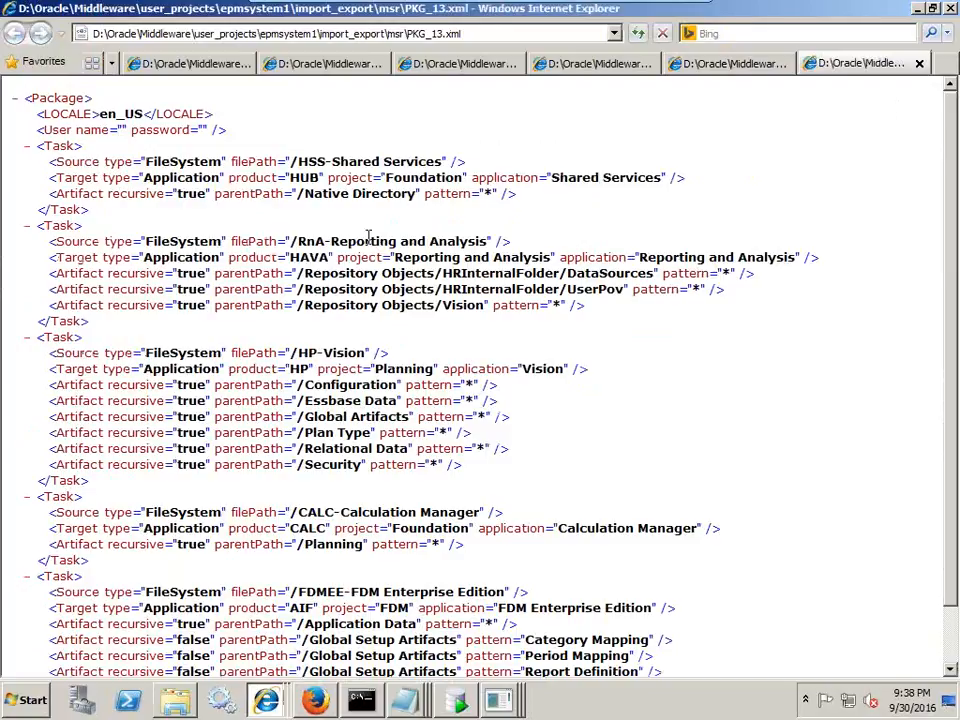
{"action": "left_click_drag", "start_coordinate": [51, 166], "coordinate": [225, 165]}
{"action": "left_click", "coordinate": [262, 178]}
{"action": "left_click_drag", "start_coordinate": [55, 162], "coordinate": [221, 163]}
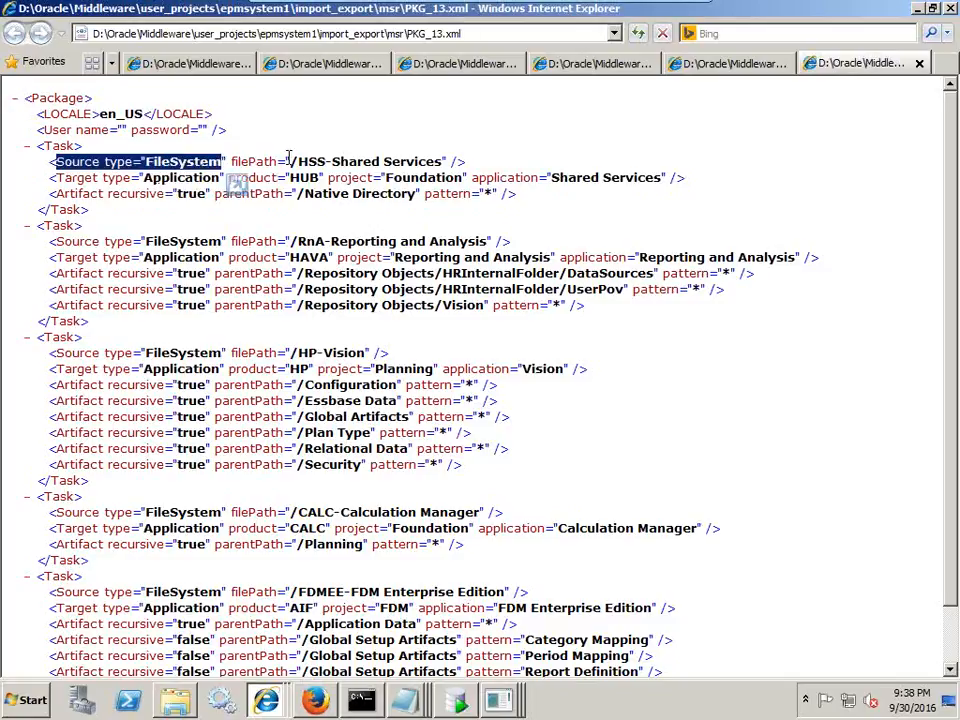
{"action": "left_click_drag", "start_coordinate": [277, 161], "coordinate": [456, 160]}
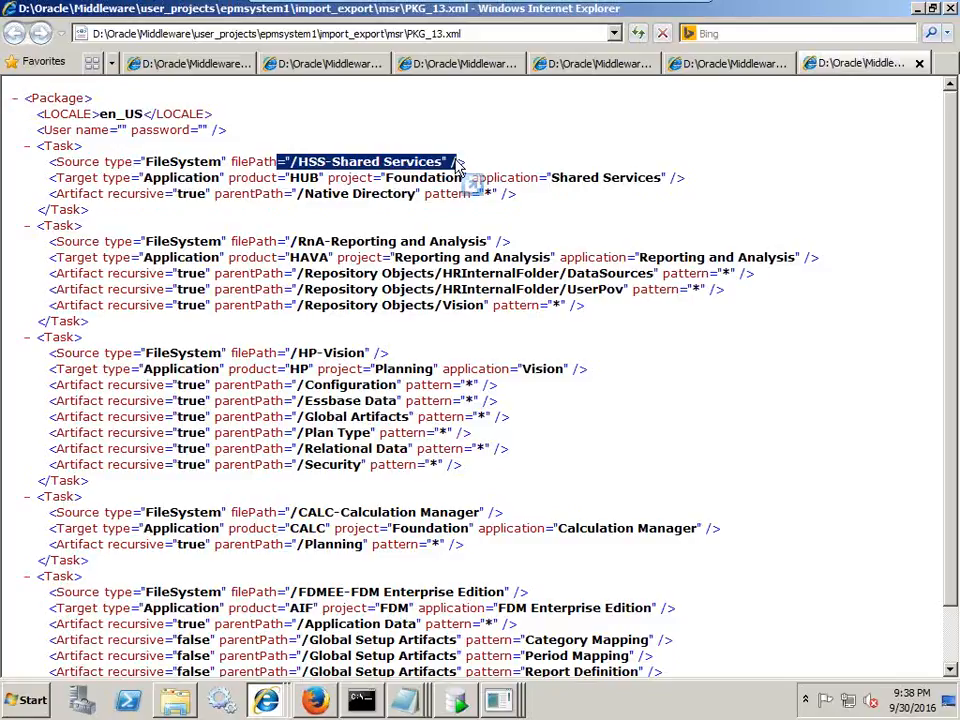
{"action": "left_click_drag", "start_coordinate": [50, 178], "coordinate": [174, 195]}
{"action": "left_click", "coordinate": [194, 157]}
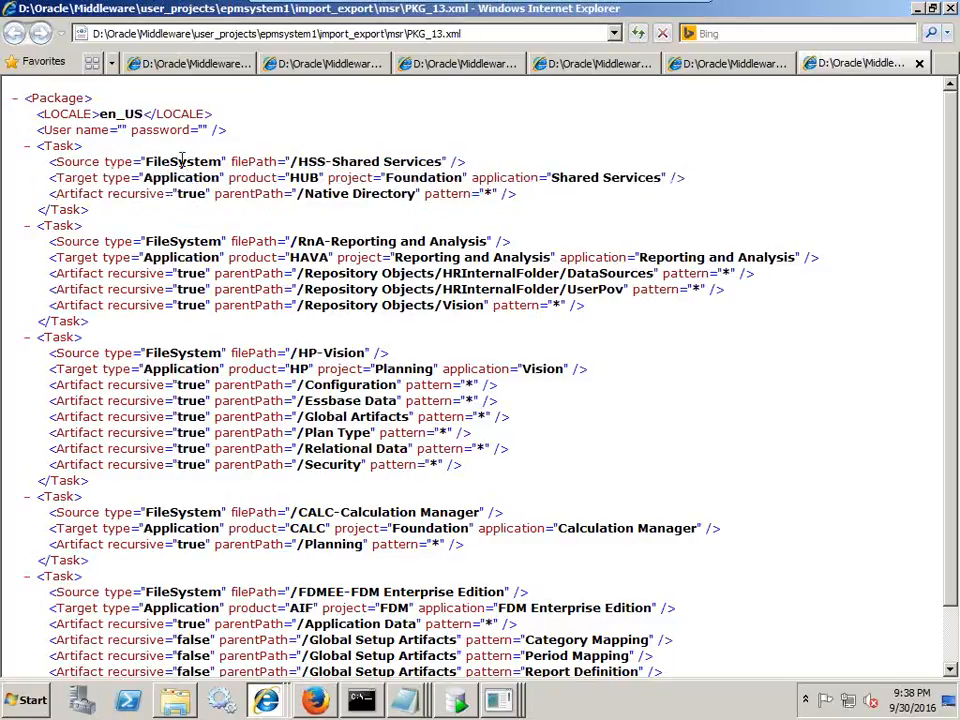
{"action": "left_click_drag", "start_coordinate": [146, 162], "coordinate": [207, 160]}
{"action": "double_click", "coordinate": [145, 181]}
{"action": "left_click", "coordinate": [175, 155]}
{"action": "left_click_drag", "start_coordinate": [453, 161], "coordinate": [36, 164]}
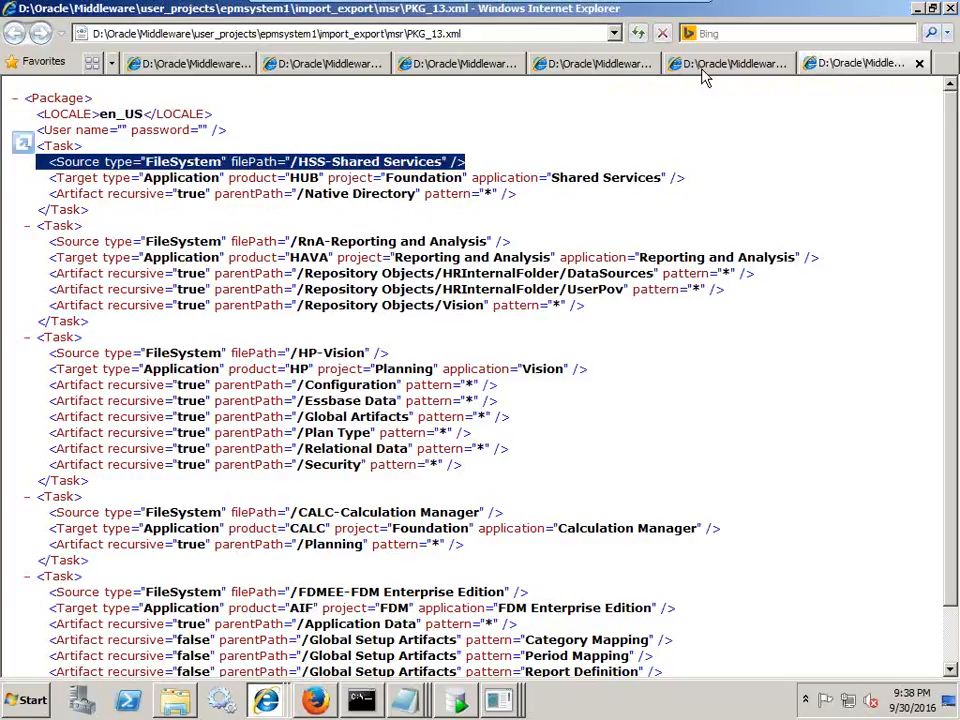
- Show the failed run's Migration Details in Firefox and highlight the first EPMIE-00069 user-not-found error
{"action": "left_click", "coordinate": [316, 701]}
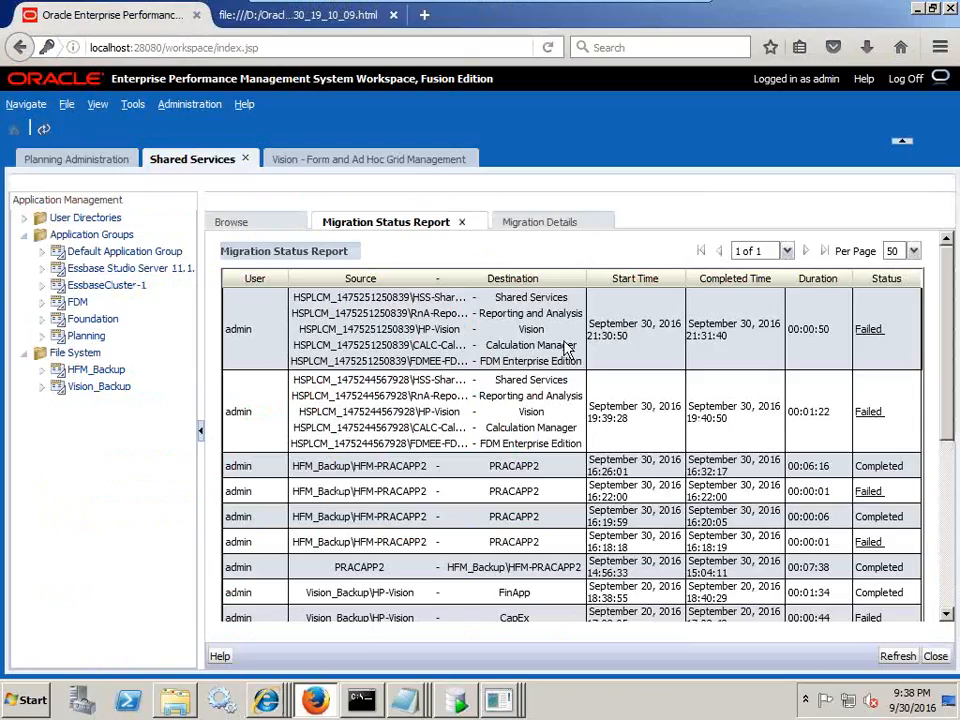
{"action": "left_click", "coordinate": [602, 223]}
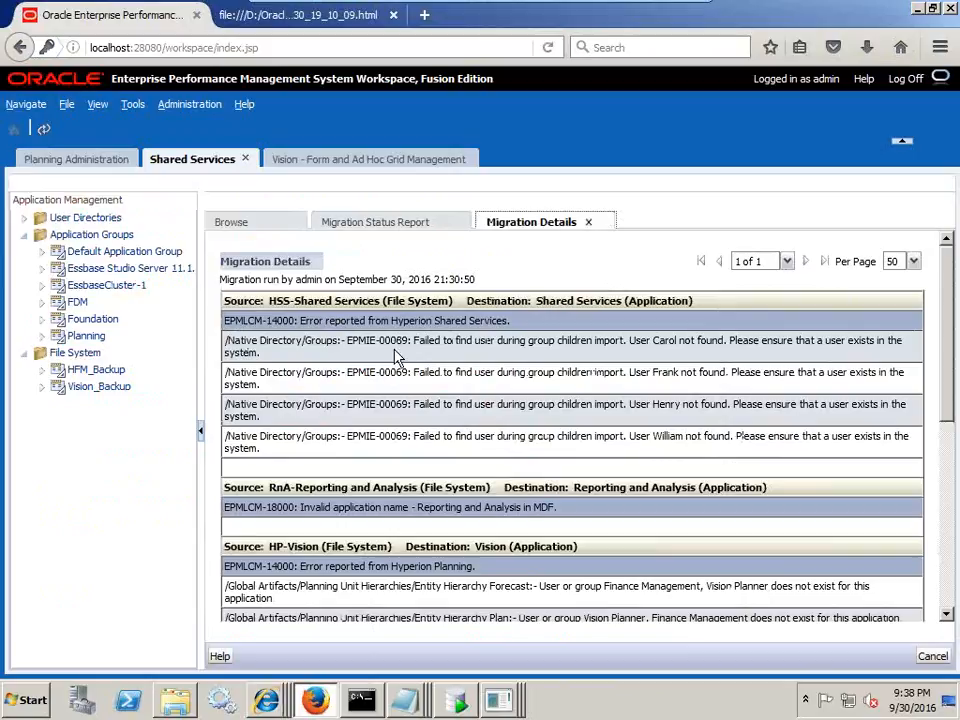
{"action": "left_click_drag", "start_coordinate": [393, 342], "coordinate": [857, 358]}
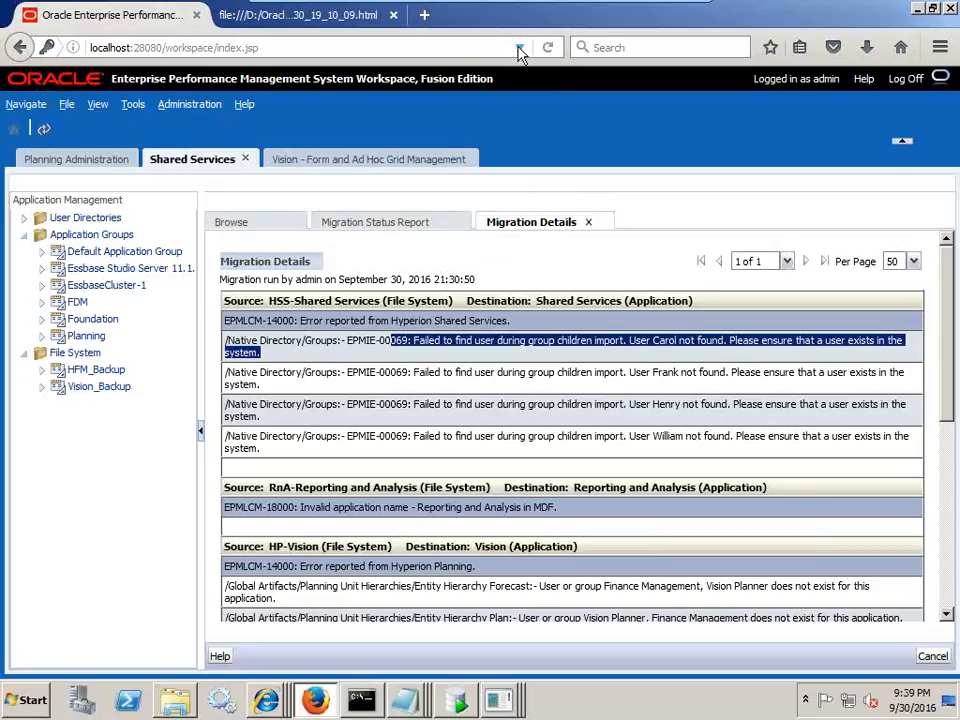
{"action": "left_click", "coordinate": [265, 700]}
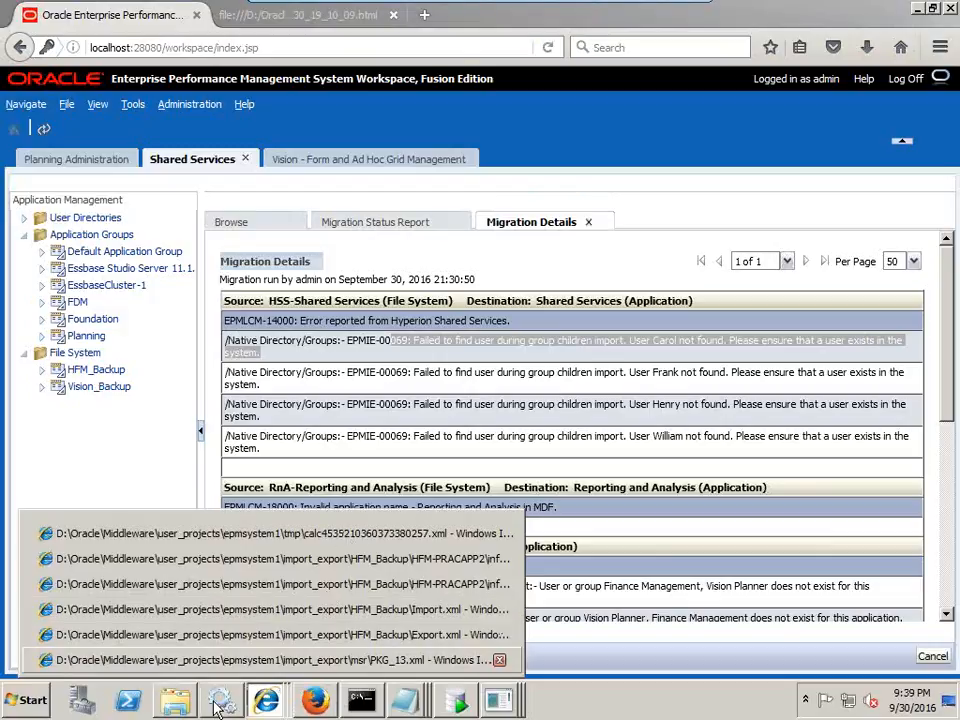
- Review the PKG_13.xml page in Internet Explorer, then close it
{"action": "left_click", "coordinate": [175, 700]}
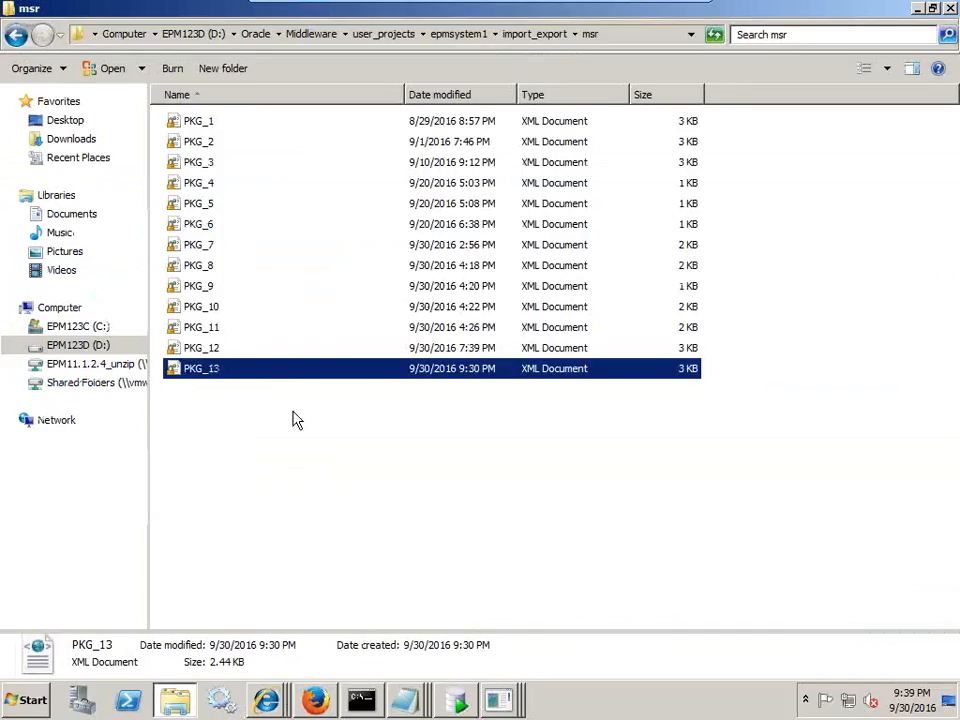
{"action": "left_click", "coordinate": [268, 702]}
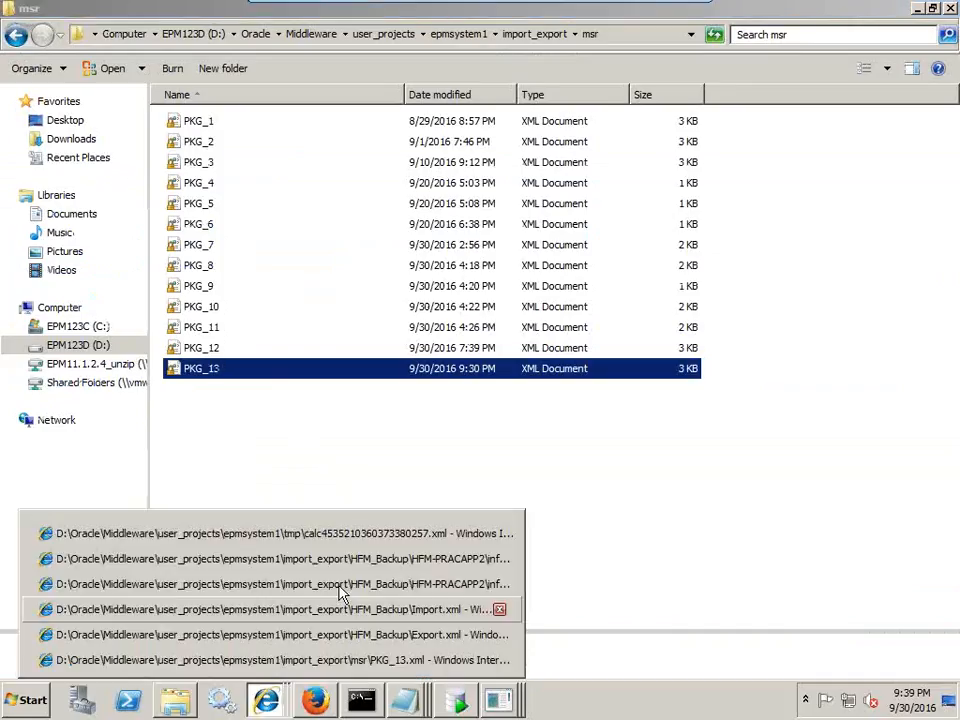
{"action": "left_click", "coordinate": [369, 540]}
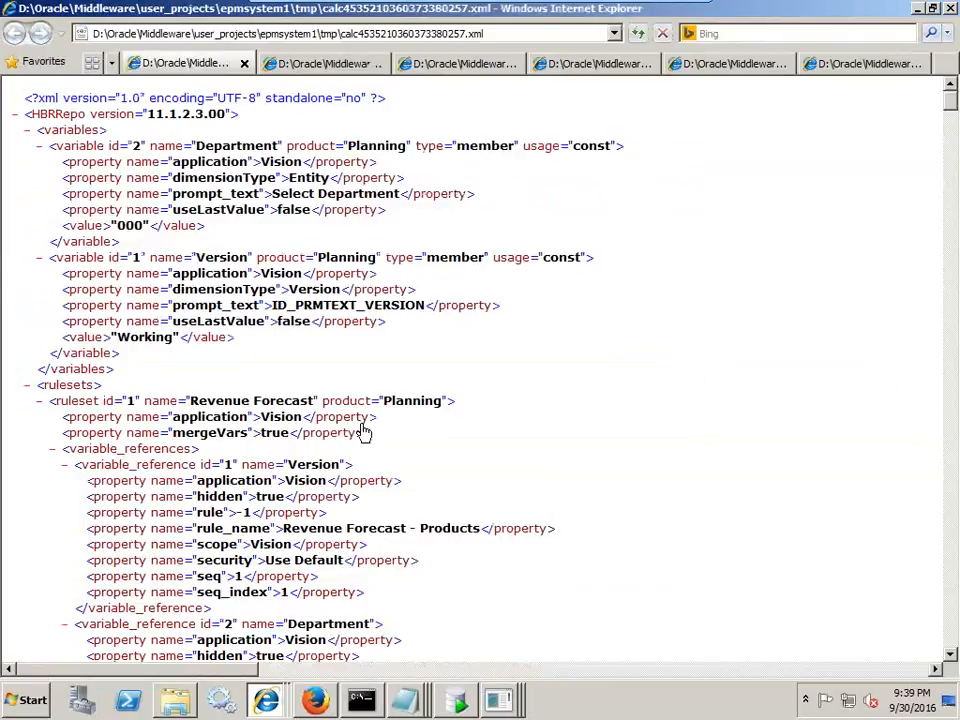
{"action": "left_click", "coordinate": [845, 64]}
{"action": "scroll", "coordinate": [771, 92], "scroll_direction": "down", "scroll_amount": 2}
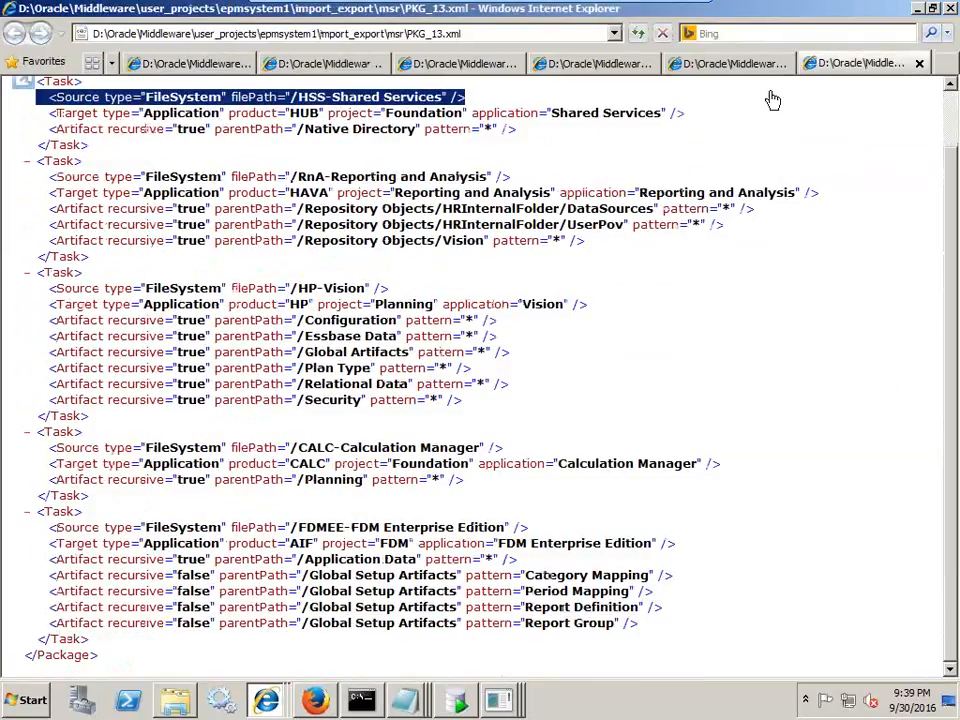
{"action": "left_click", "coordinate": [919, 63]}
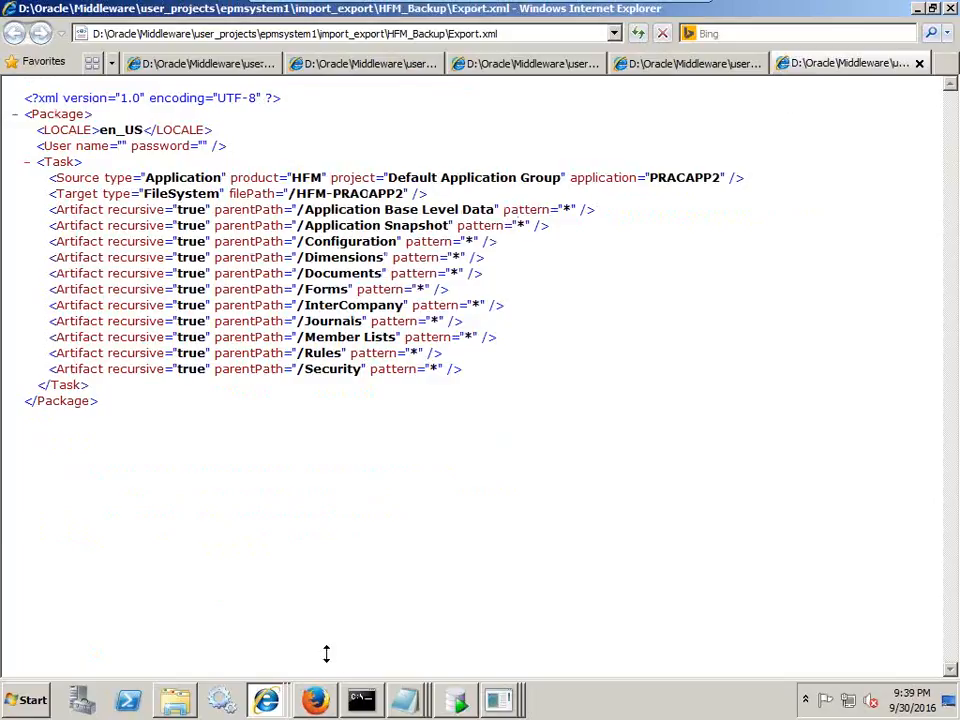
- Open the listing file from import_export\HFM_Backup\HFM-PRACAPP2\info
{"action": "left_click", "coordinate": [176, 699]}
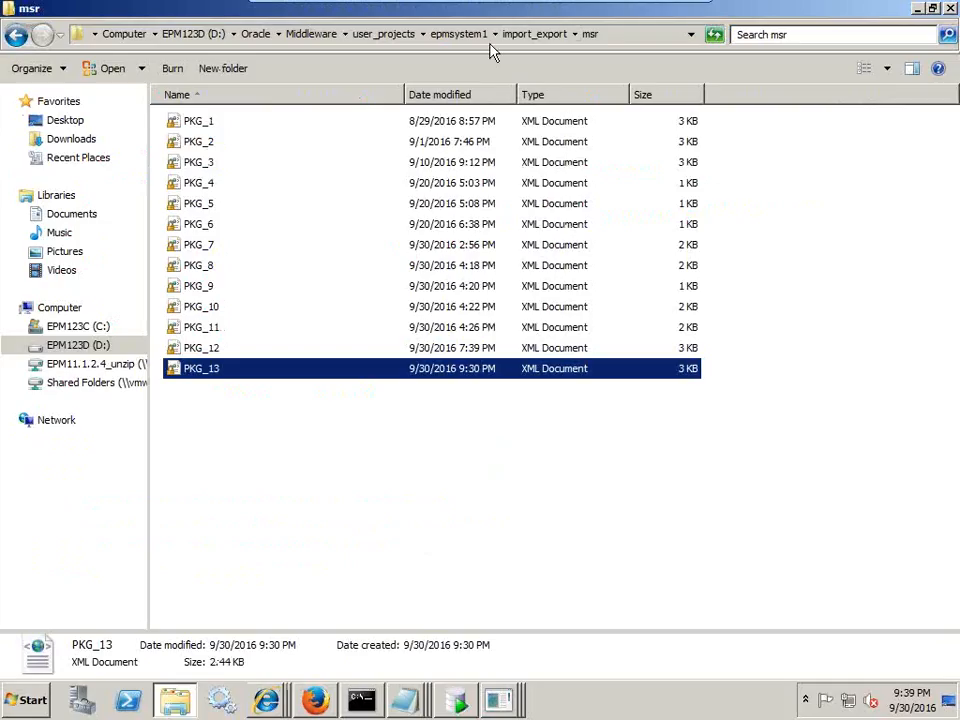
{"action": "left_click", "coordinate": [534, 35]}
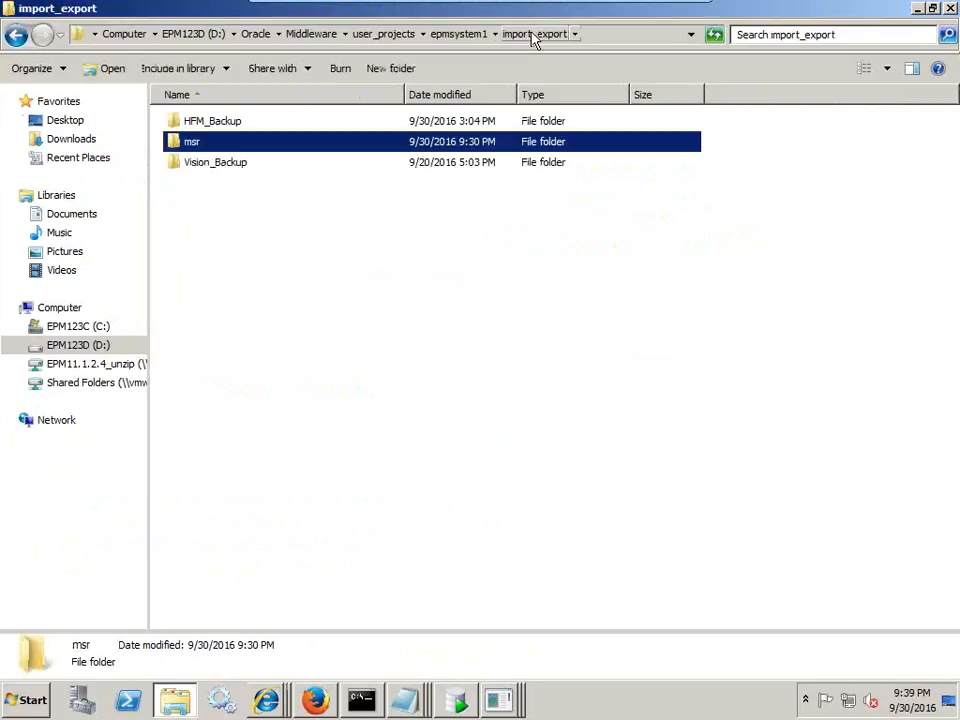
{"action": "double_click", "coordinate": [222, 124]}
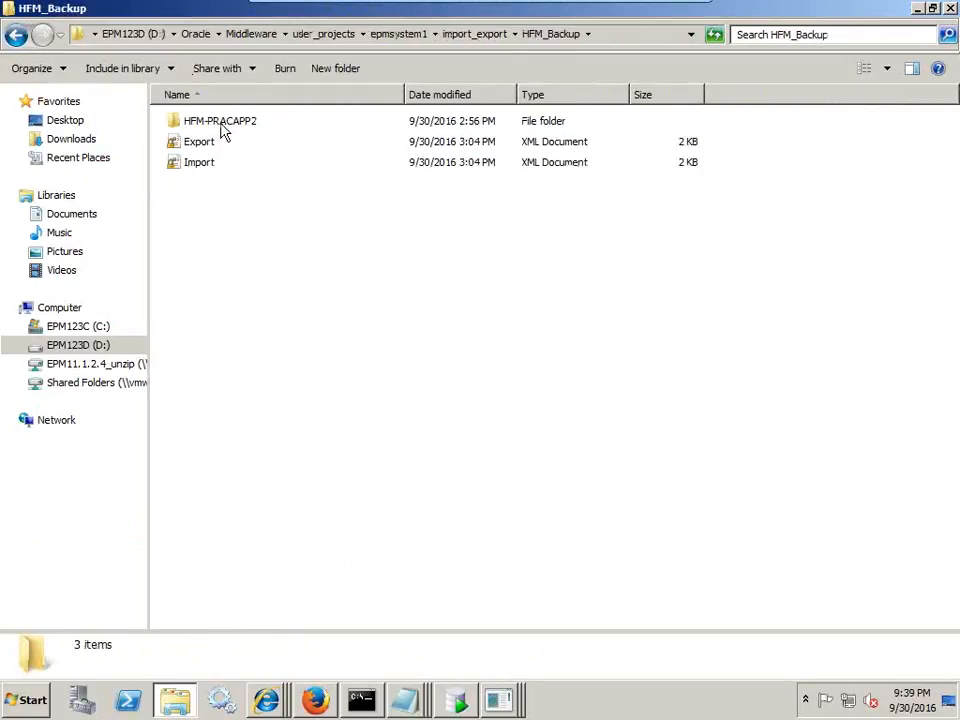
{"action": "double_click", "coordinate": [221, 125]}
{"action": "left_click", "coordinate": [197, 125]}
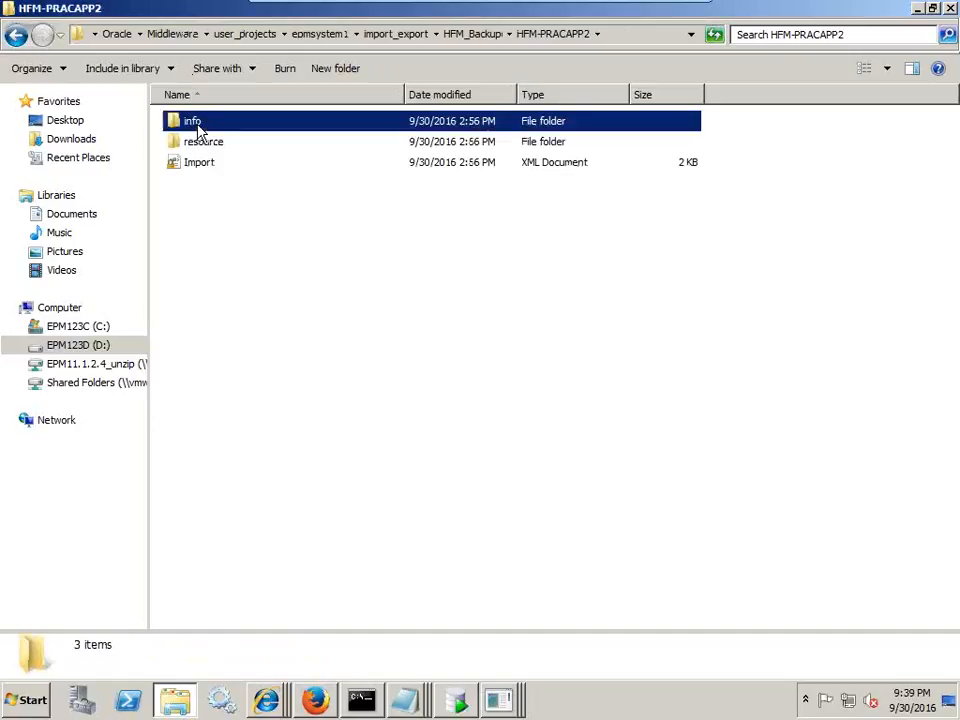
{"action": "double_click", "coordinate": [198, 126]}
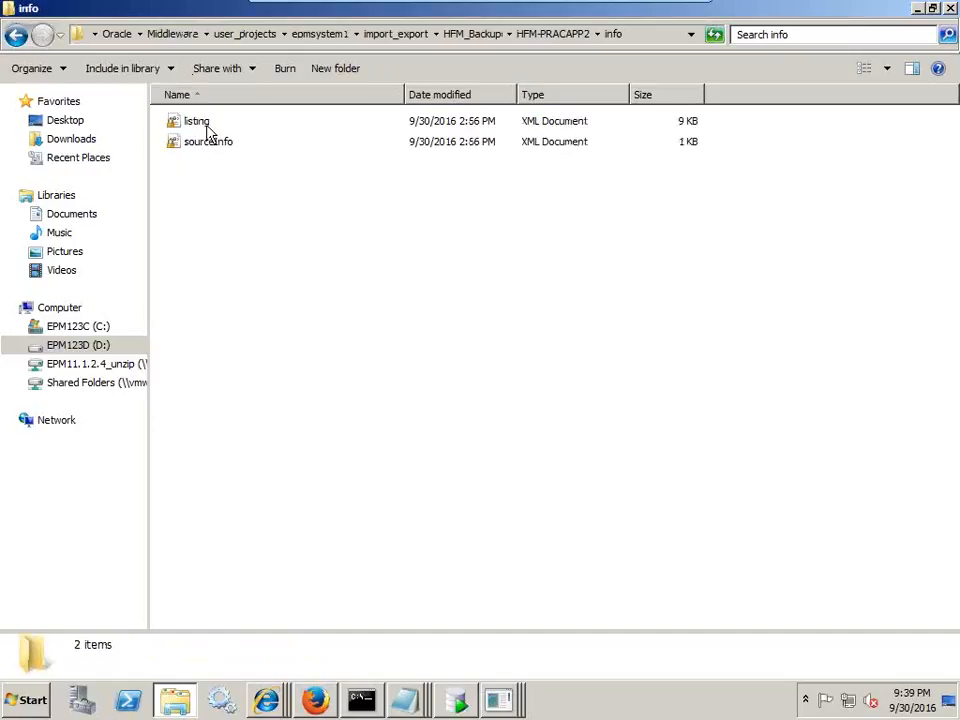
{"action": "double_click", "coordinate": [207, 125]}
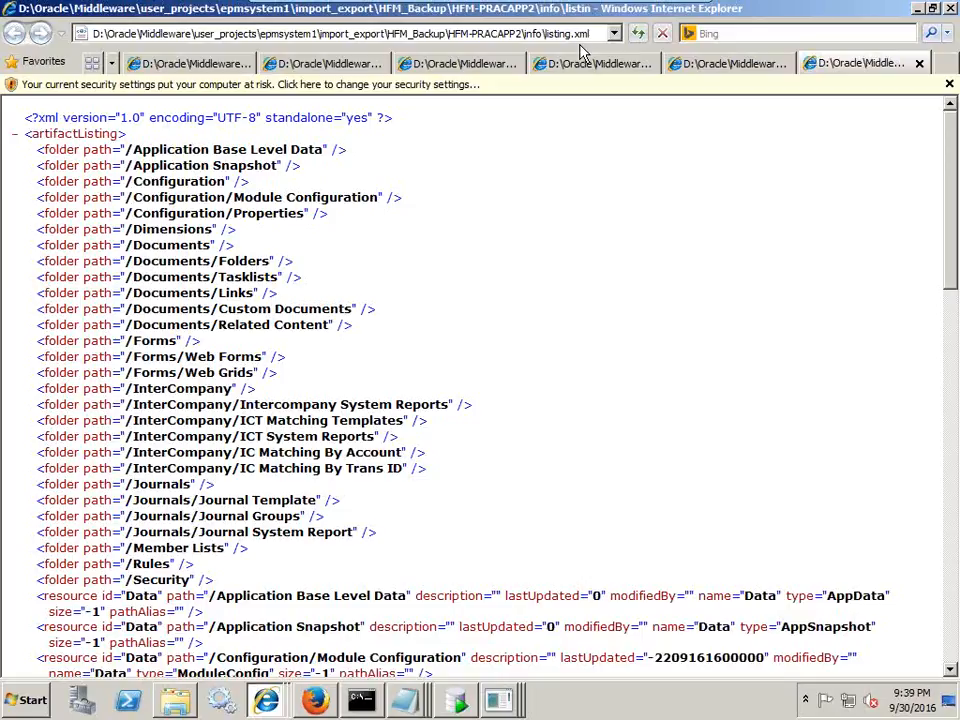
- Dismiss the security bar, highlight the /InterCompany folder path in the listing, then close it
{"action": "left_click", "coordinate": [948, 84]}
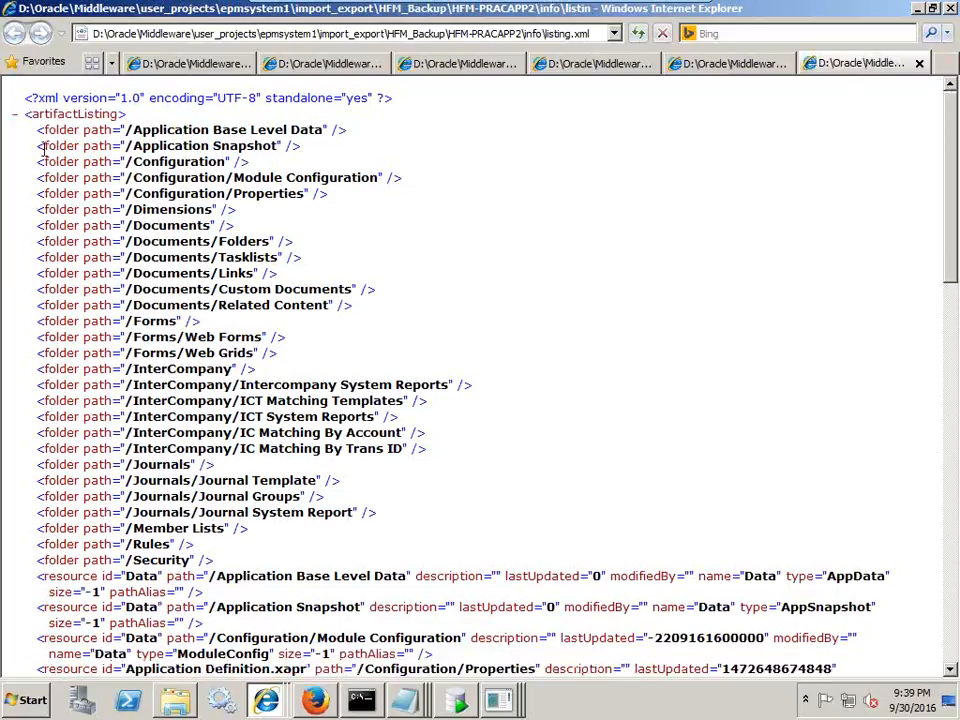
{"action": "left_click_drag", "start_coordinate": [40, 125], "coordinate": [305, 193]}
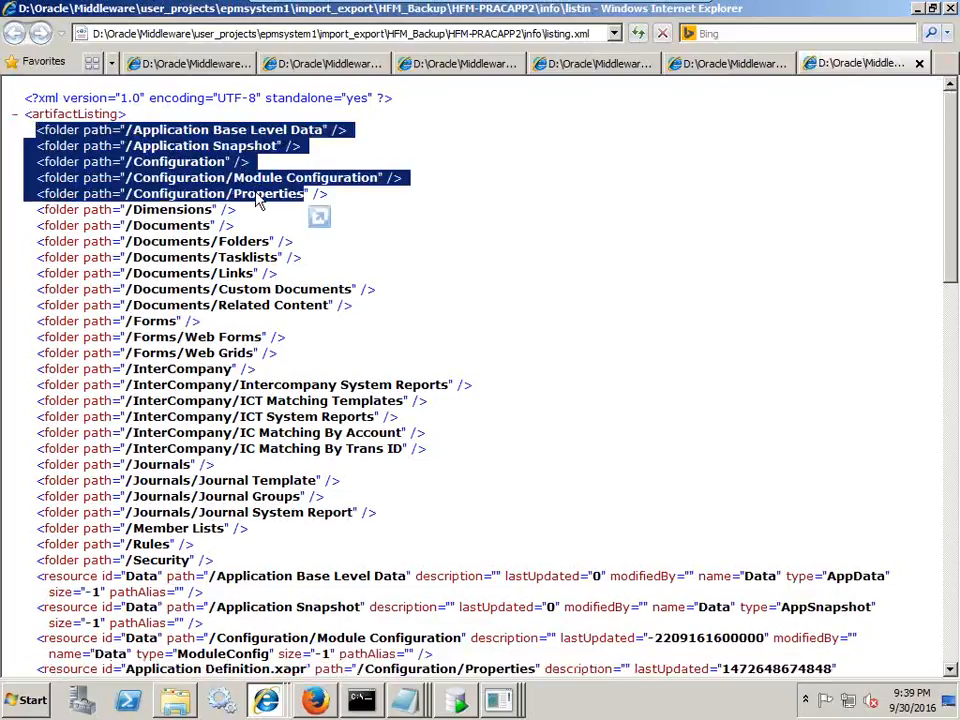
{"action": "scroll", "coordinate": [340, 242], "scroll_direction": "down", "scroll_amount": 2}
{"action": "left_click_drag", "start_coordinate": [127, 282], "coordinate": [232, 281]}
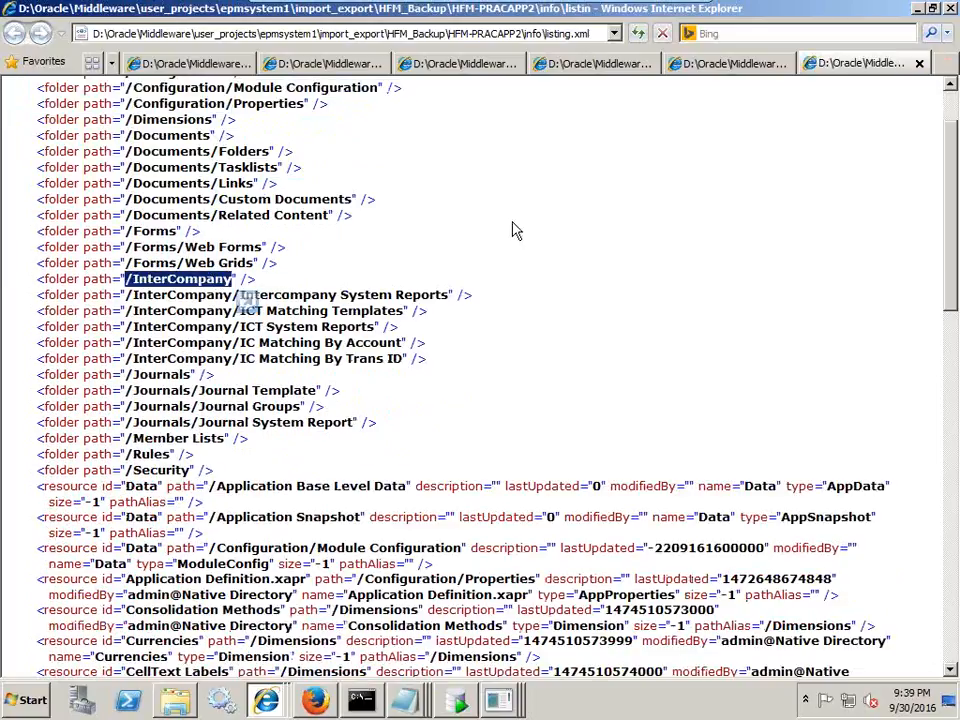
{"action": "left_click", "coordinate": [919, 63]}
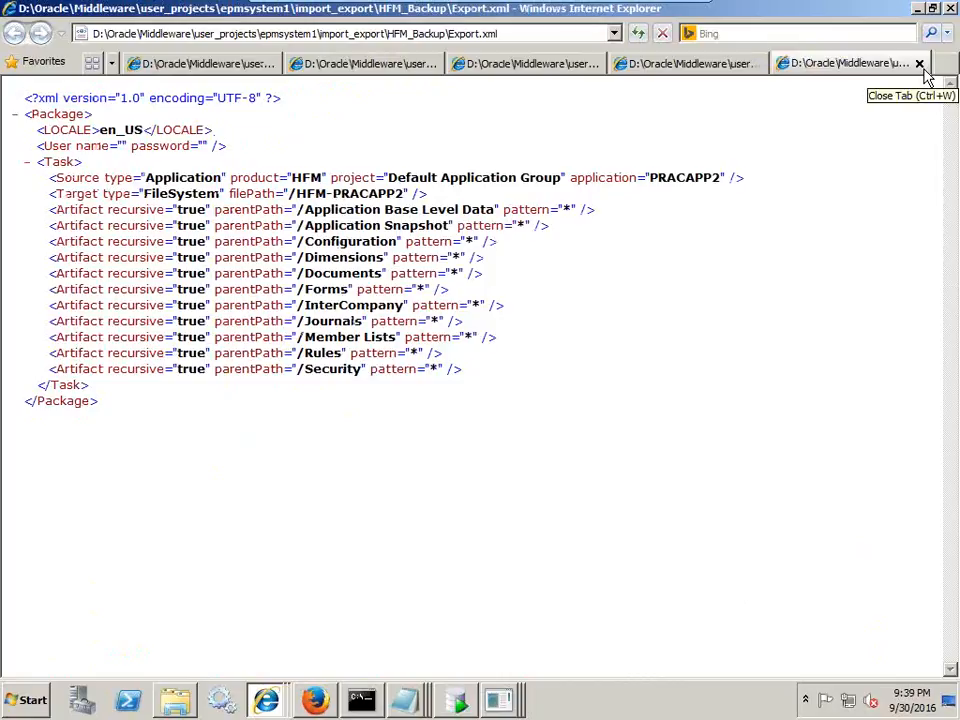
{"action": "left_click", "coordinate": [458, 700]}
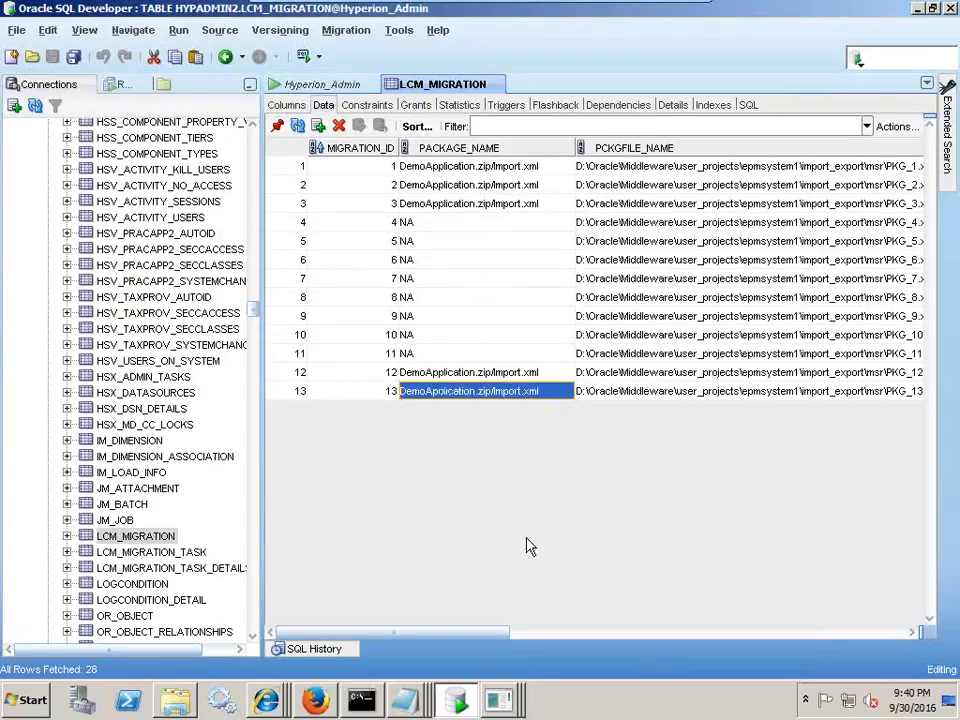
- Scroll the LCM_MIGRATION grid and review row 13's PCKGFILE_NAME and PKG_STATUS F values
{"action": "left_click_drag", "start_coordinate": [437, 641], "coordinate": [519, 634]}
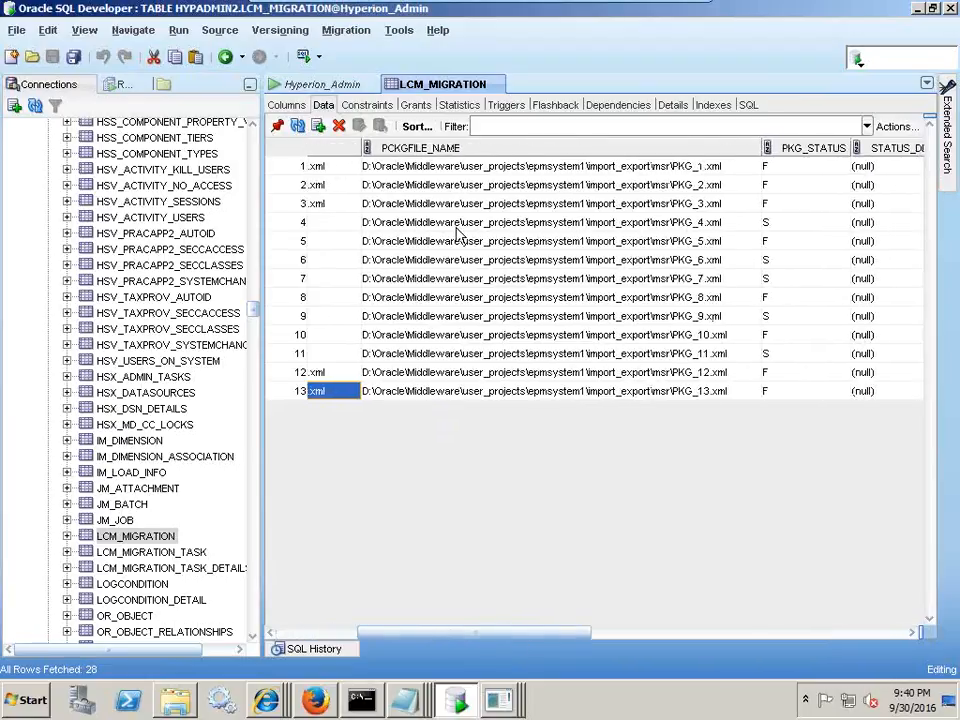
{"action": "left_click", "coordinate": [681, 390]}
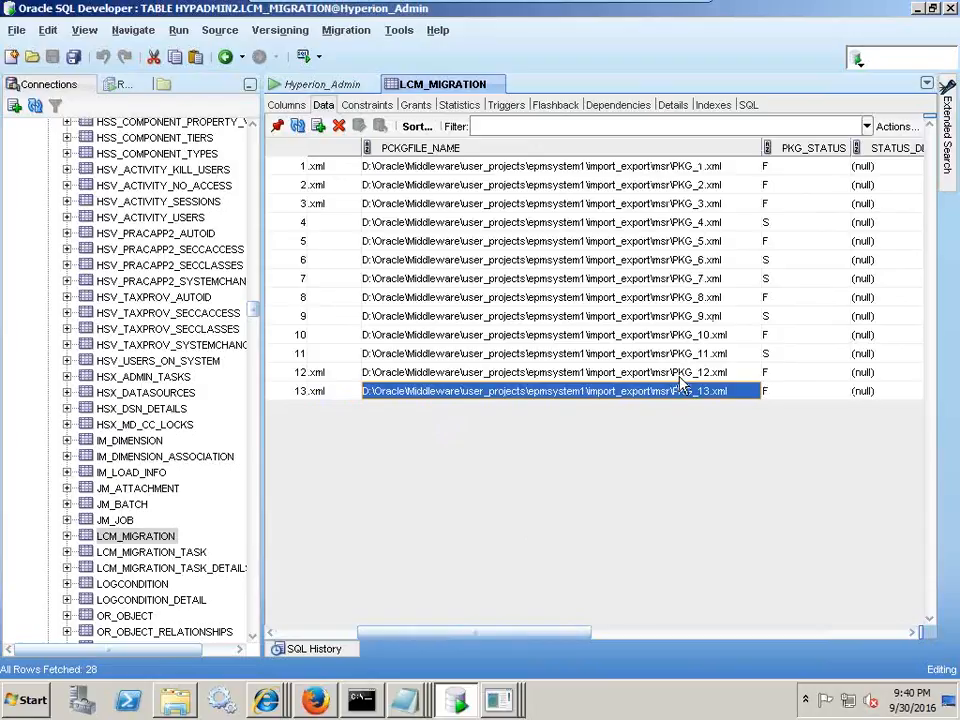
{"action": "left_click", "coordinate": [776, 394]}
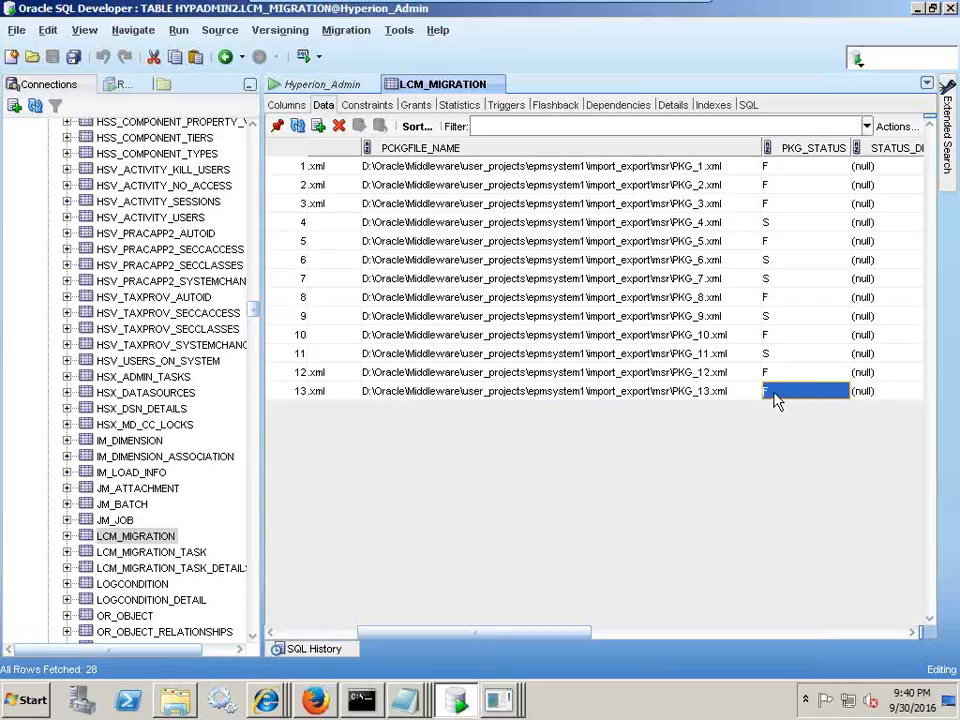
{"action": "left_click_drag", "start_coordinate": [557, 635], "coordinate": [694, 637]}
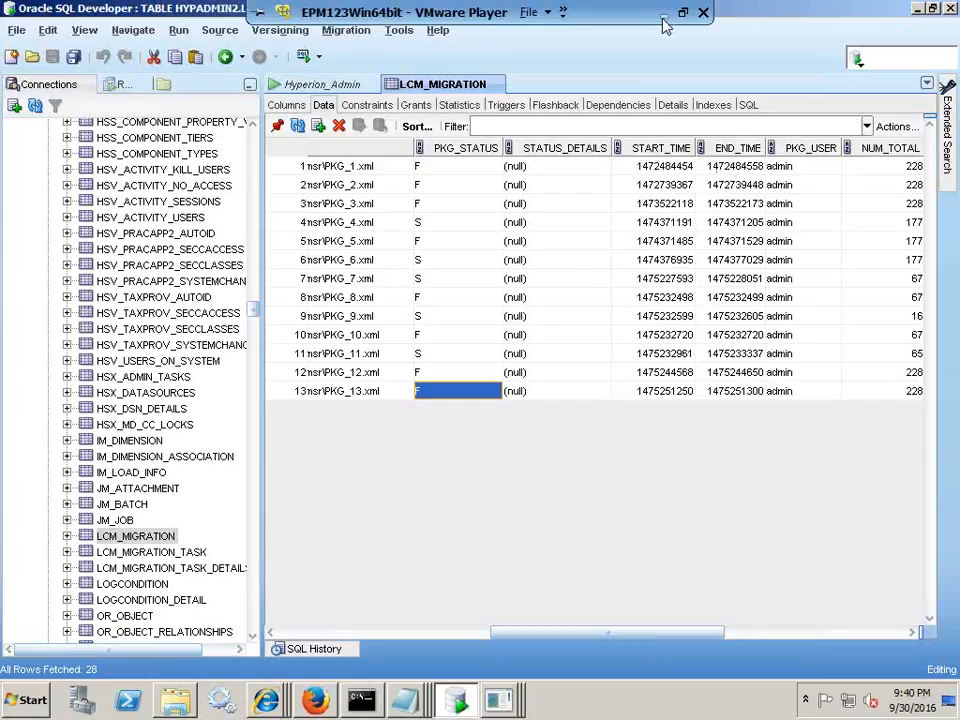
- Minimize VMware Player and Internet Explorer and bring up the Migration Summary query slide
{"action": "left_click", "coordinate": [663, 14]}
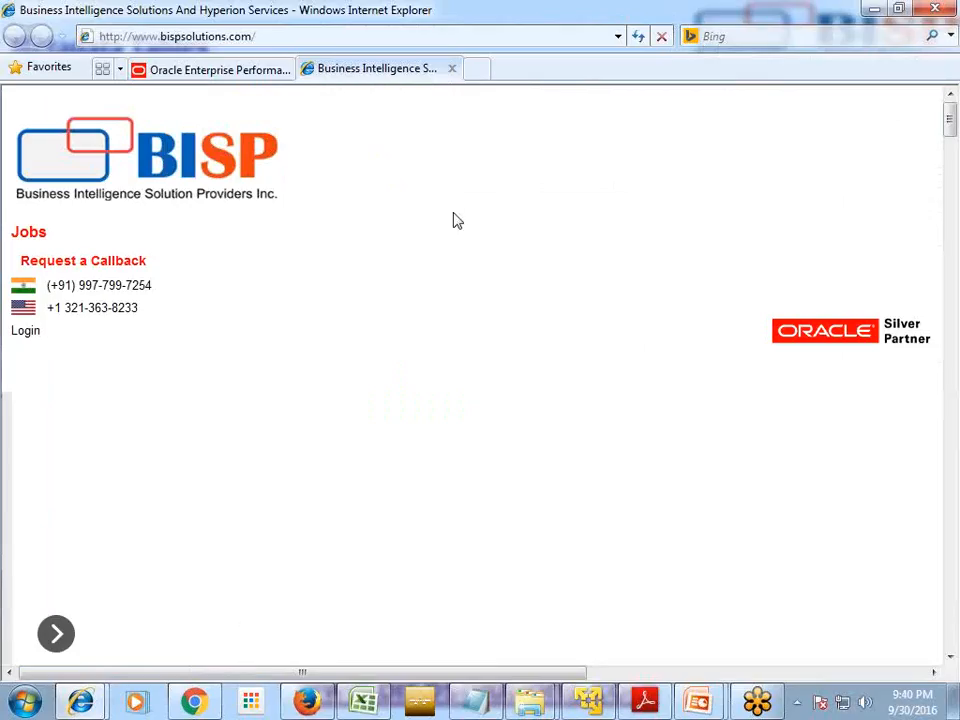
{"action": "left_click", "coordinate": [870, 11]}
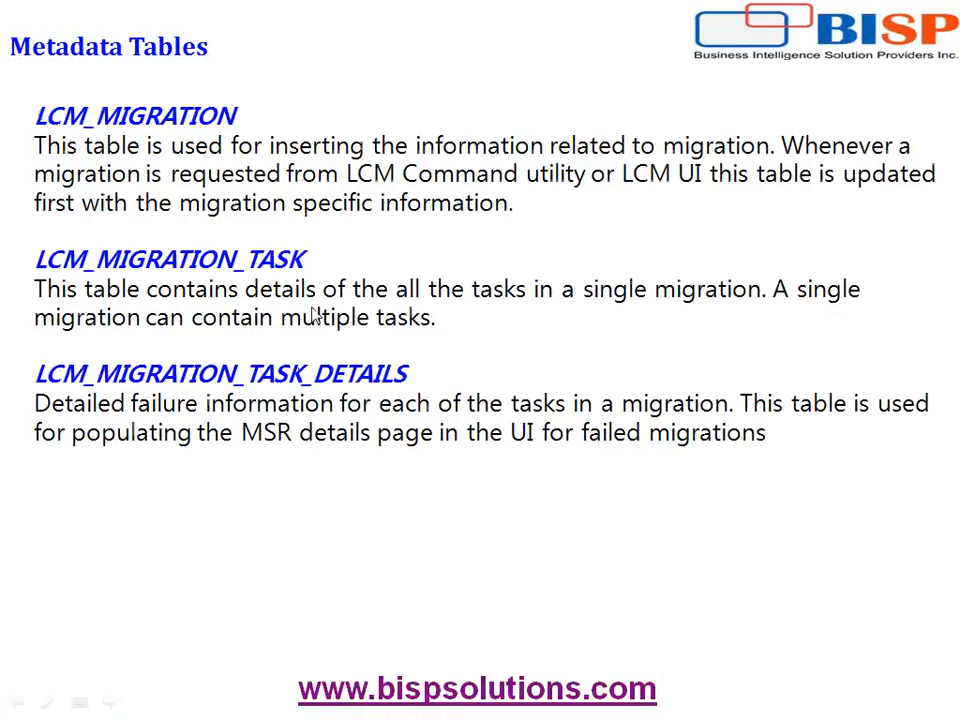
{"action": "scroll", "coordinate": [398, 296], "scroll_direction": "down", "scroll_amount": 2}
{"action": "scroll", "coordinate": [392, 296], "scroll_direction": "up", "scroll_amount": 1}
{"action": "scroll", "coordinate": [343, 302], "scroll_direction": "down", "scroll_amount": 2}
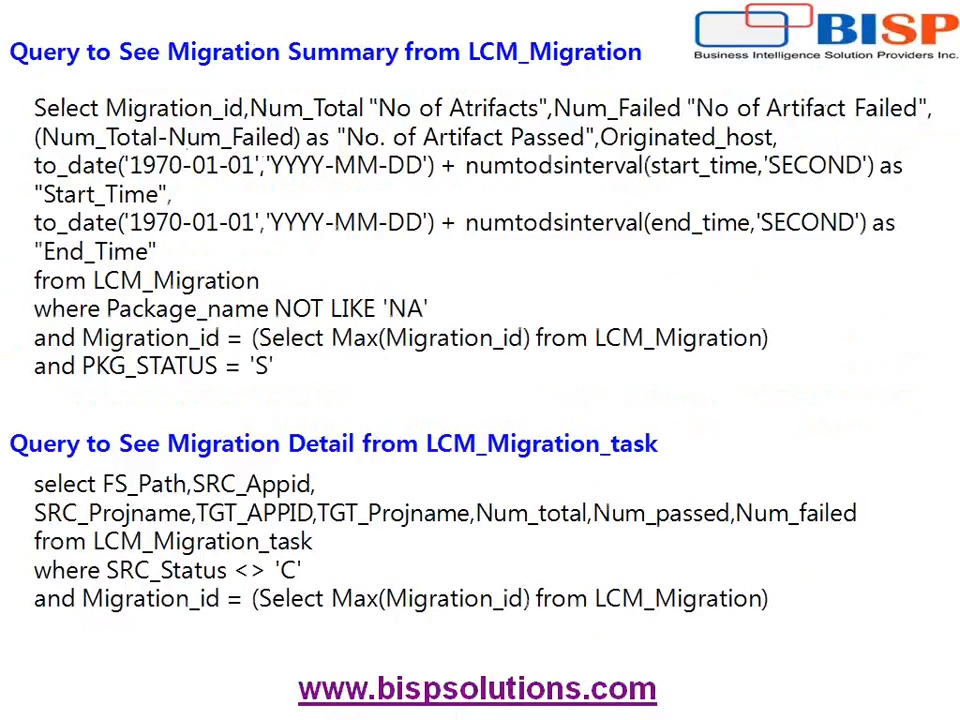
{"action": "key", "text": "super"}
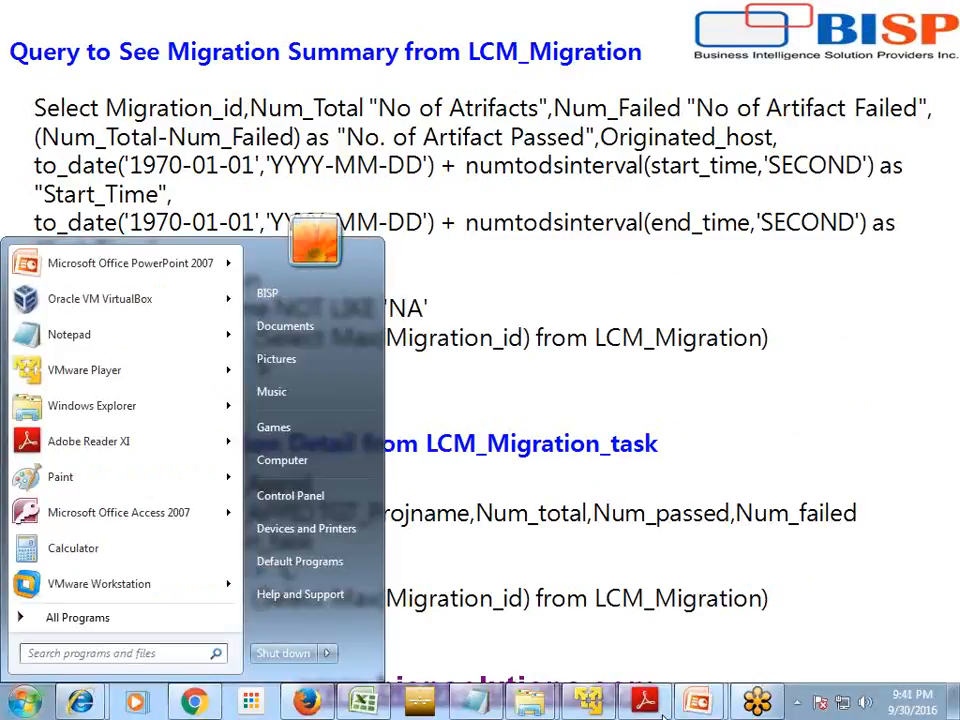
{"action": "left_click", "coordinate": [808, 519]}
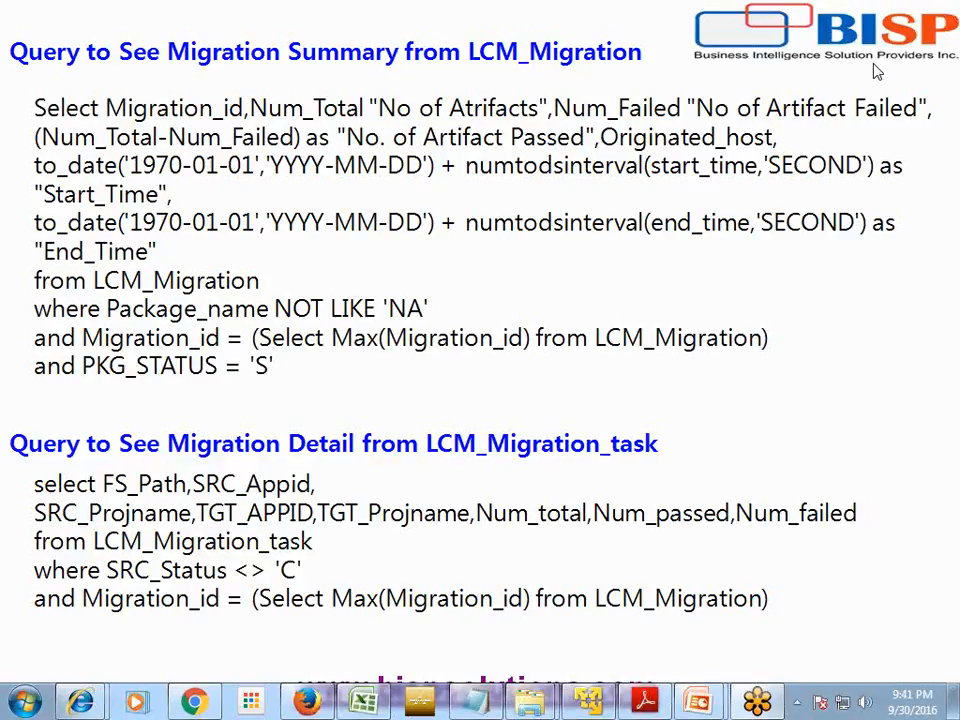
- Underline the Max(Migration_id) subquery, LCM_Migration table, Num_Total and Num_Failed columns in pen ink
{"action": "left_click_drag", "start_coordinate": [258, 340], "coordinate": [535, 342]}
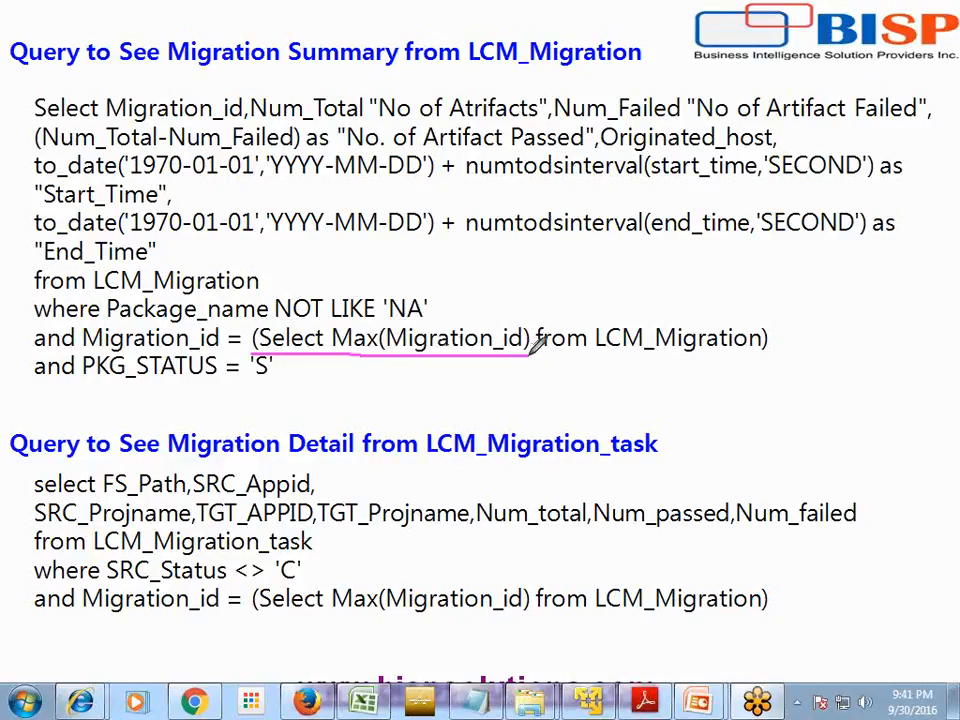
{"action": "left_click_drag", "start_coordinate": [90, 297], "coordinate": [246, 286]}
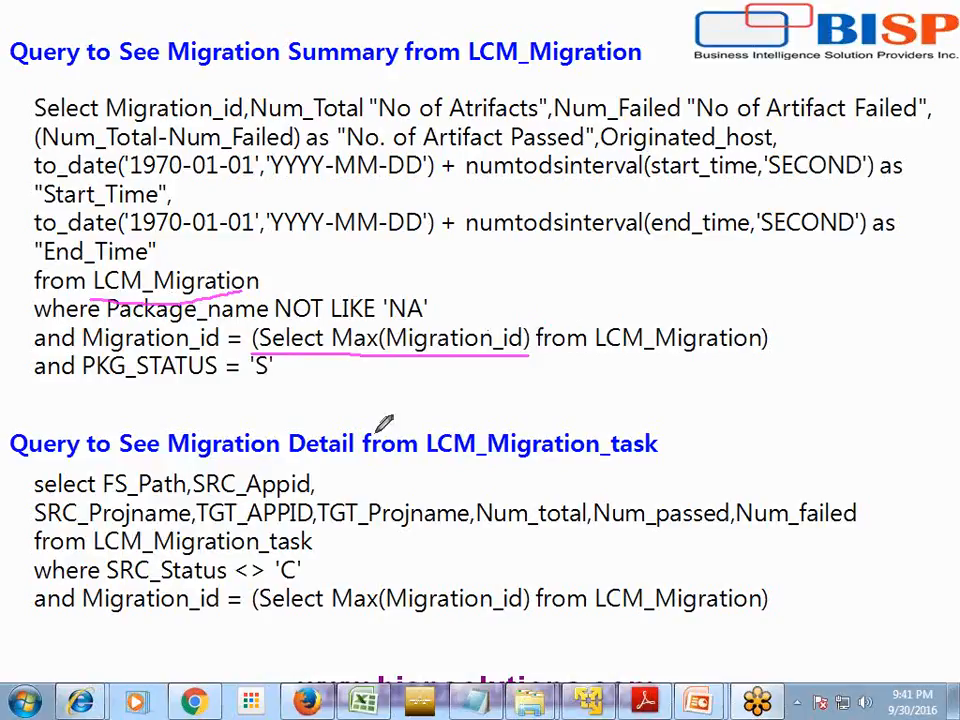
{"action": "left_click_drag", "start_coordinate": [106, 120], "coordinate": [362, 119]}
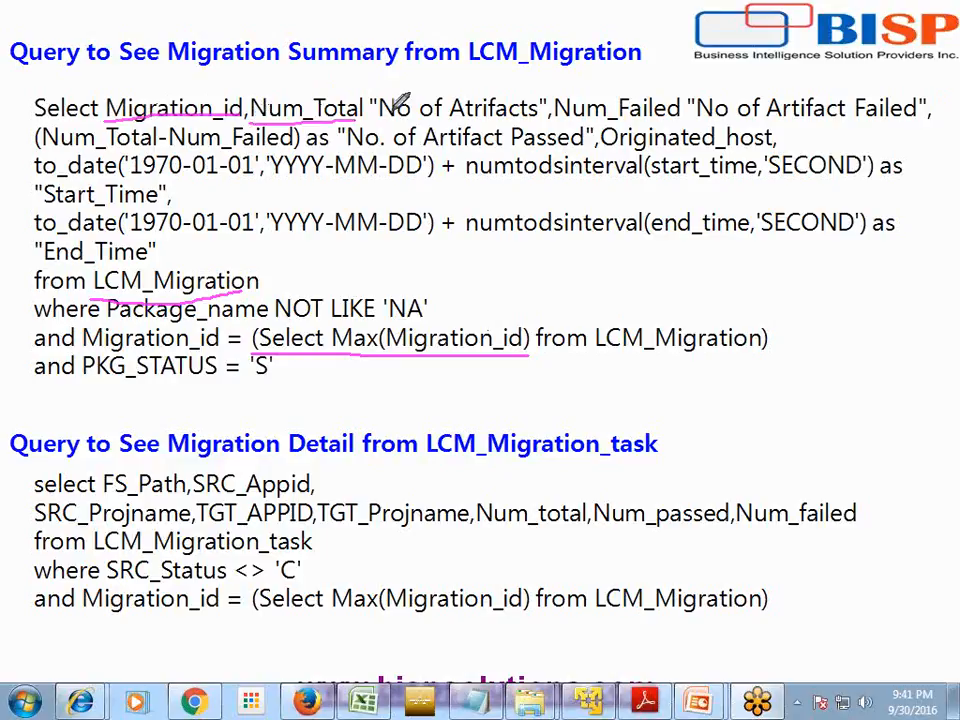
{"action": "left_click_drag", "start_coordinate": [372, 120], "coordinate": [545, 118]}
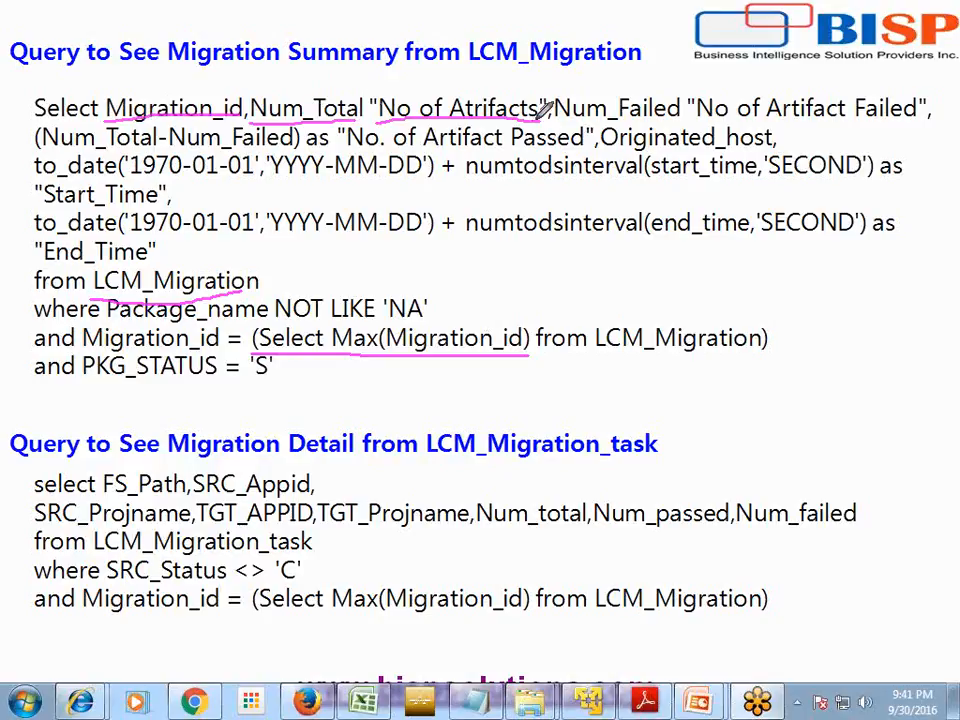
{"action": "left_click_drag", "start_coordinate": [554, 118], "coordinate": [682, 112]}
{"action": "right_click", "coordinate": [856, 386]}
- Erase the slide ink, then compare the NUM_TOTAL, NUM_PASSED and NUM_FAILED columns in SQL Developer
{"action": "left_click", "coordinate": [861, 460]}
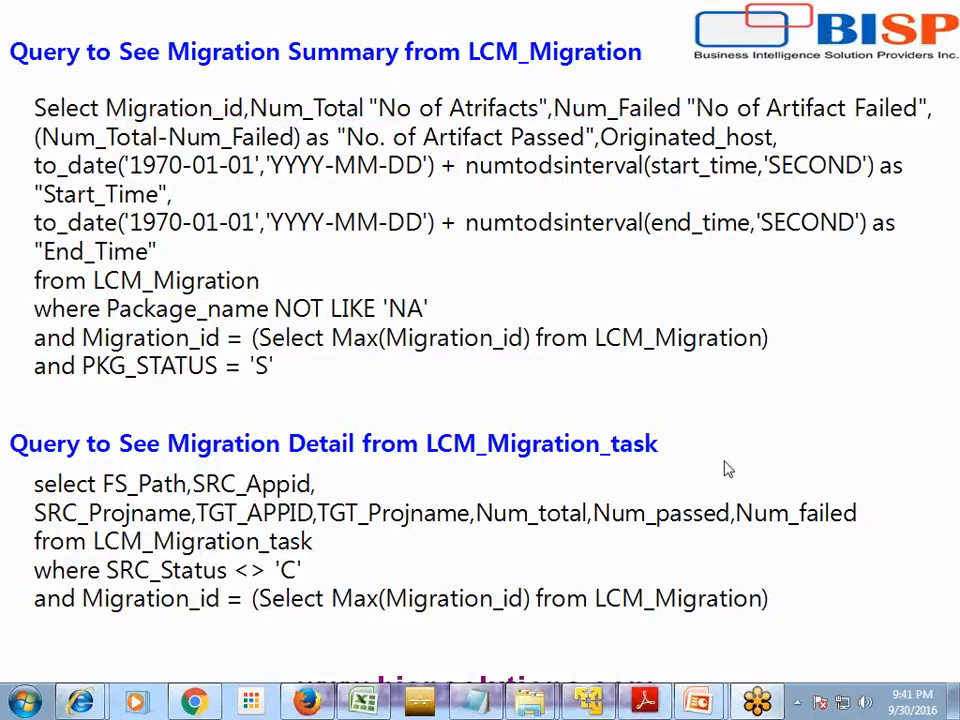
{"action": "left_click", "coordinate": [583, 699]}
{"action": "left_click", "coordinate": [347, 634]}
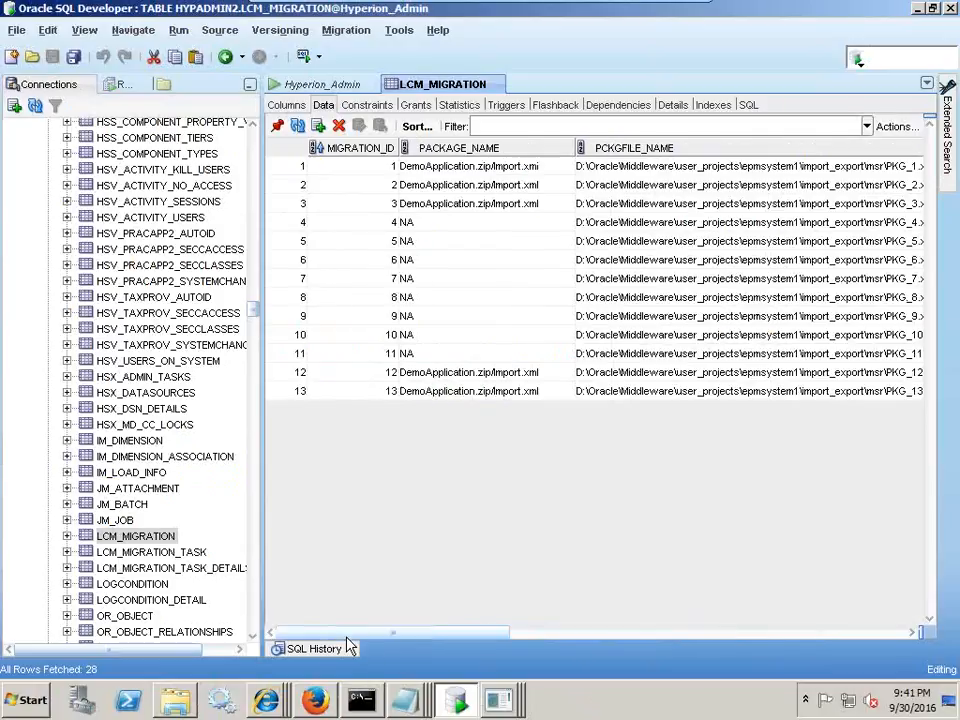
{"action": "left_click_drag", "start_coordinate": [462, 632], "coordinate": [722, 617]}
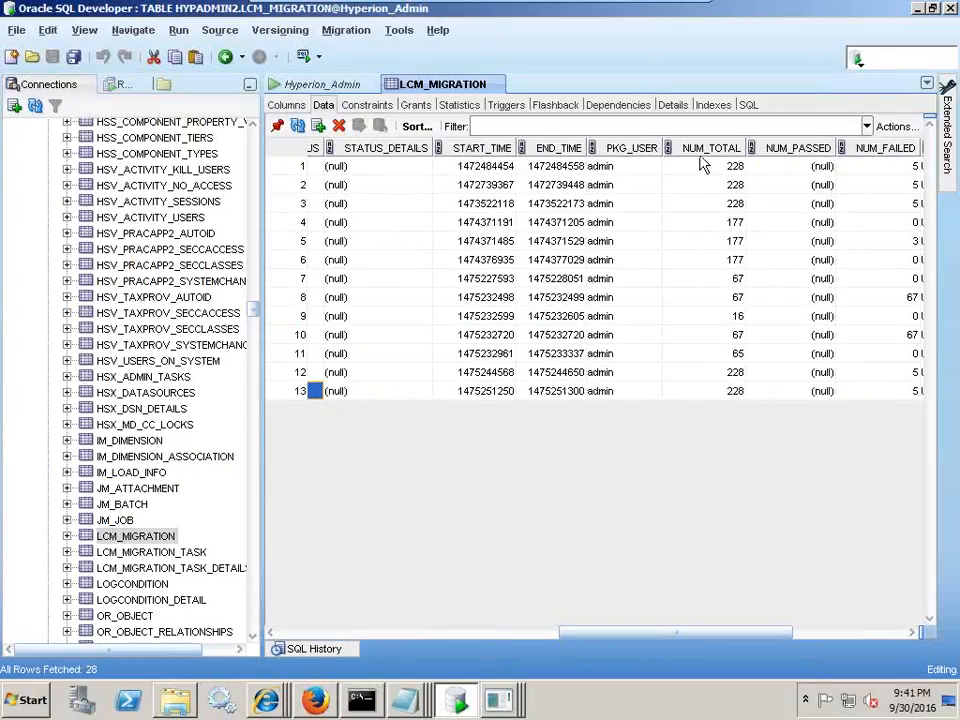
{"action": "left_click", "coordinate": [708, 150]}
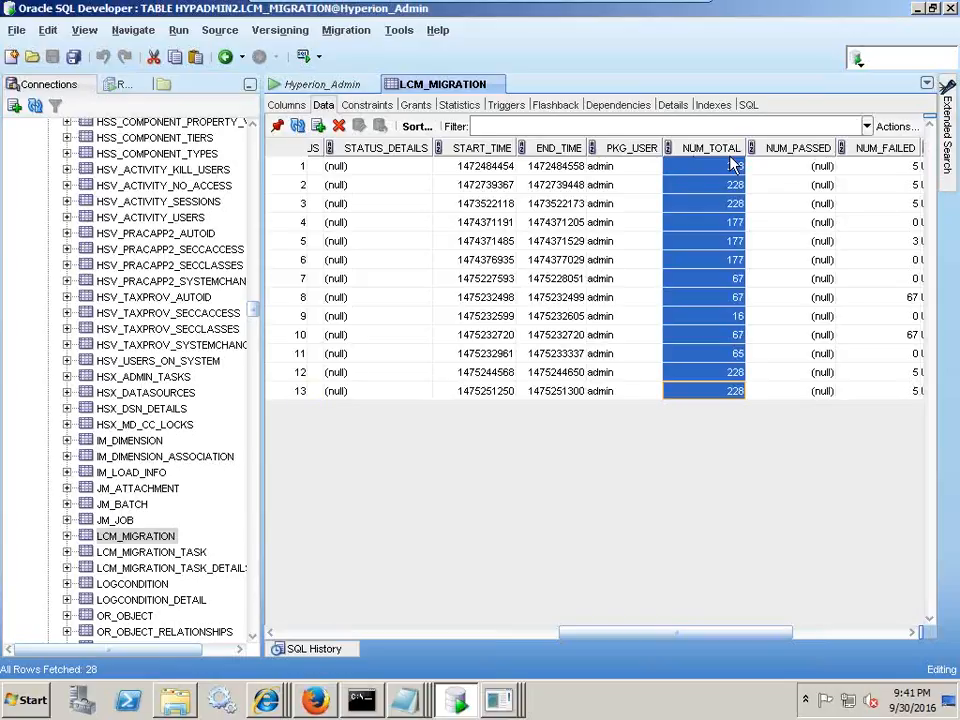
{"action": "left_click", "coordinate": [820, 150]}
{"action": "left_click", "coordinate": [876, 150]}
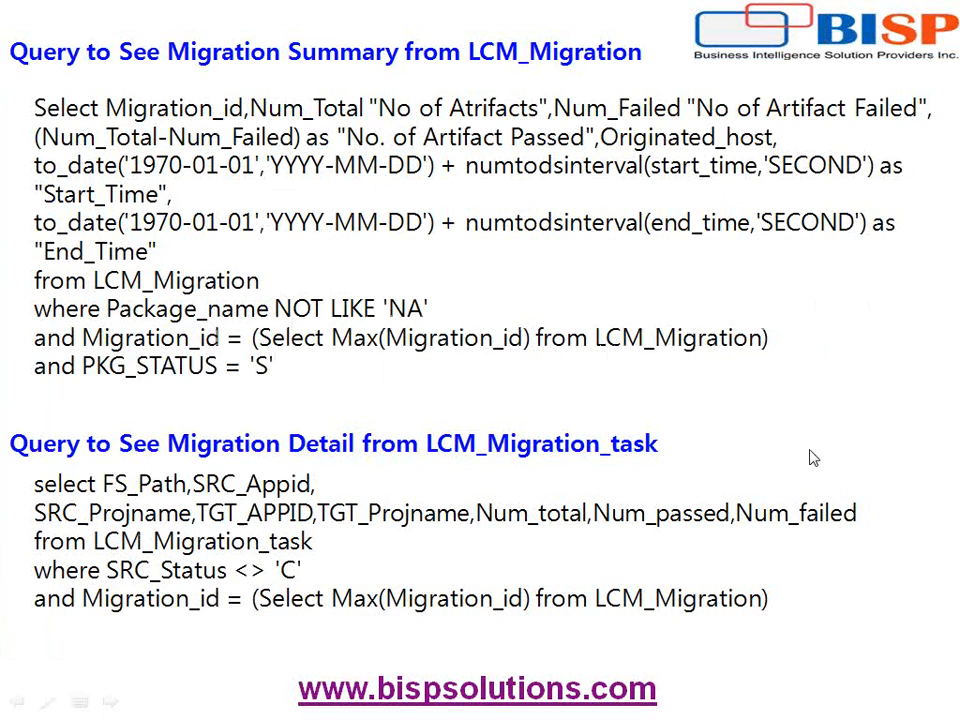
- End the slide show, copy slide 7's Migration Summary query, and go to the Hyperion_Admin worksheet
{"action": "left_click", "coordinate": [284, 366]}
{"action": "scroll", "coordinate": [324, 369], "scroll_direction": "up", "scroll_amount": 1}
{"action": "key", "text": "alt+Tab"}
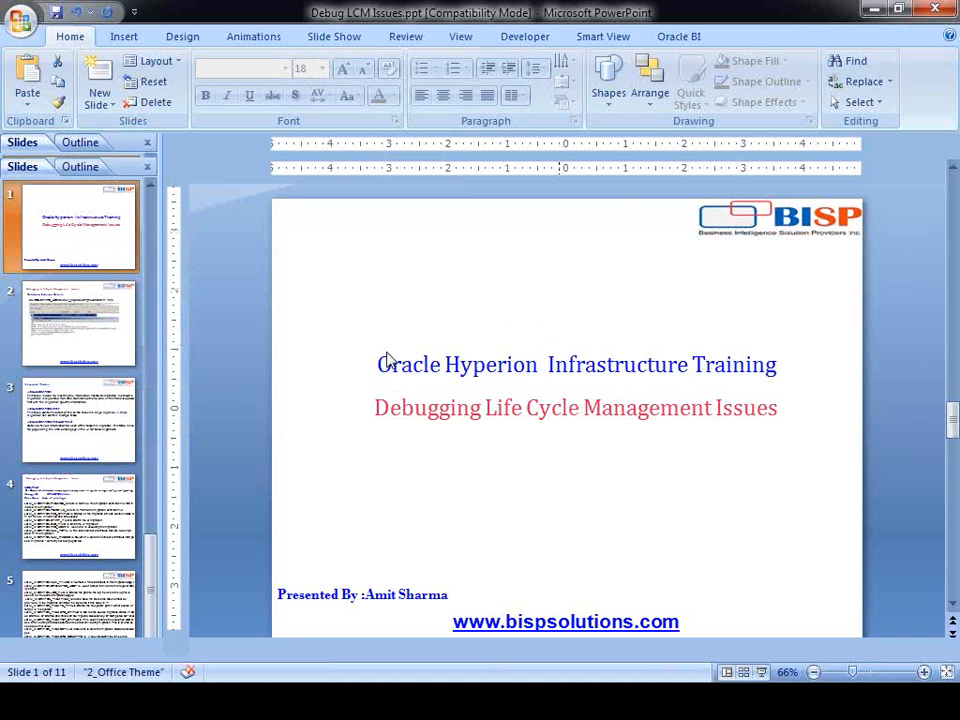
{"action": "left_click_drag", "start_coordinate": [447, 411], "coordinate": [295, 260]}
{"action": "key", "text": "ctrl+c"}
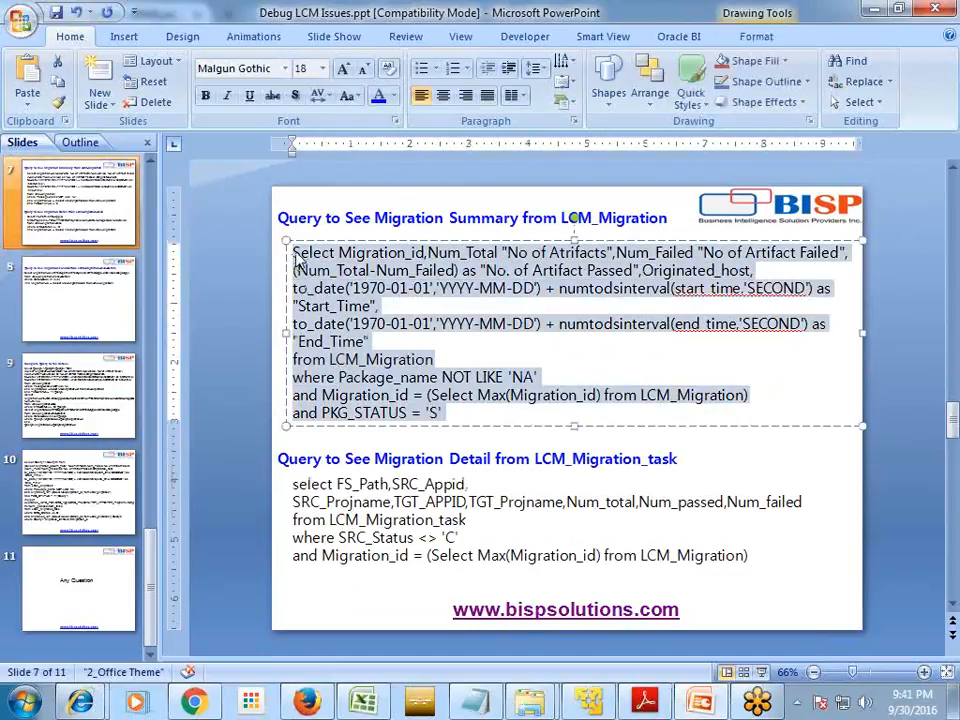
{"action": "left_click", "coordinate": [590, 705]}
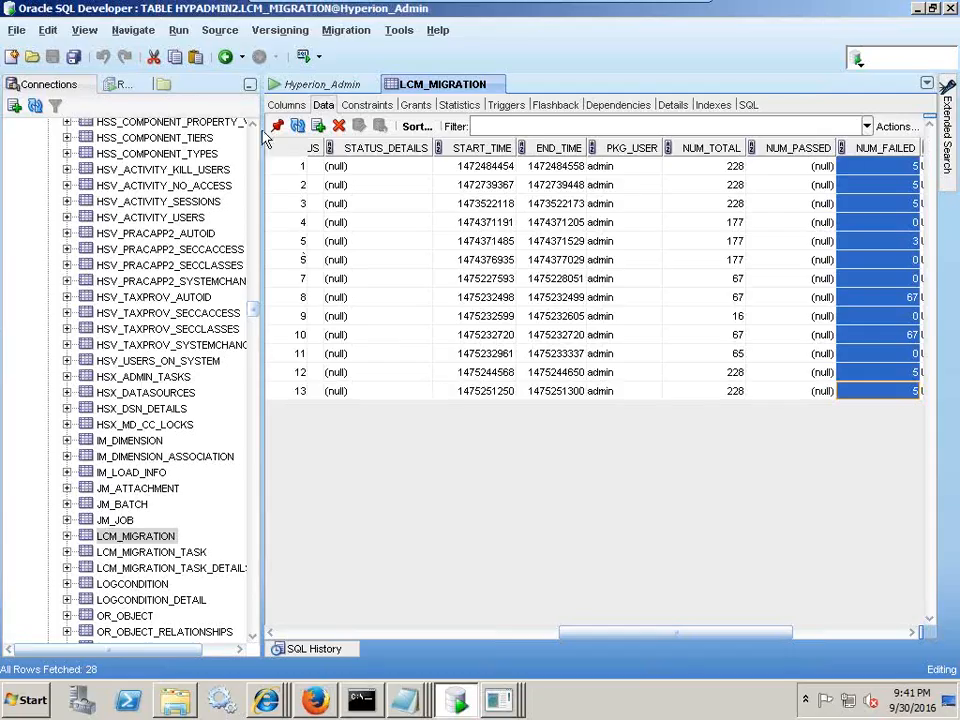
{"action": "left_click", "coordinate": [324, 84]}
- Paste the Migration Summary query below the existing worksheet queries and run it
{"action": "left_click", "coordinate": [588, 359]}
{"action": "scroll", "coordinate": [587, 374], "scroll_direction": "down", "scroll_amount": 4}
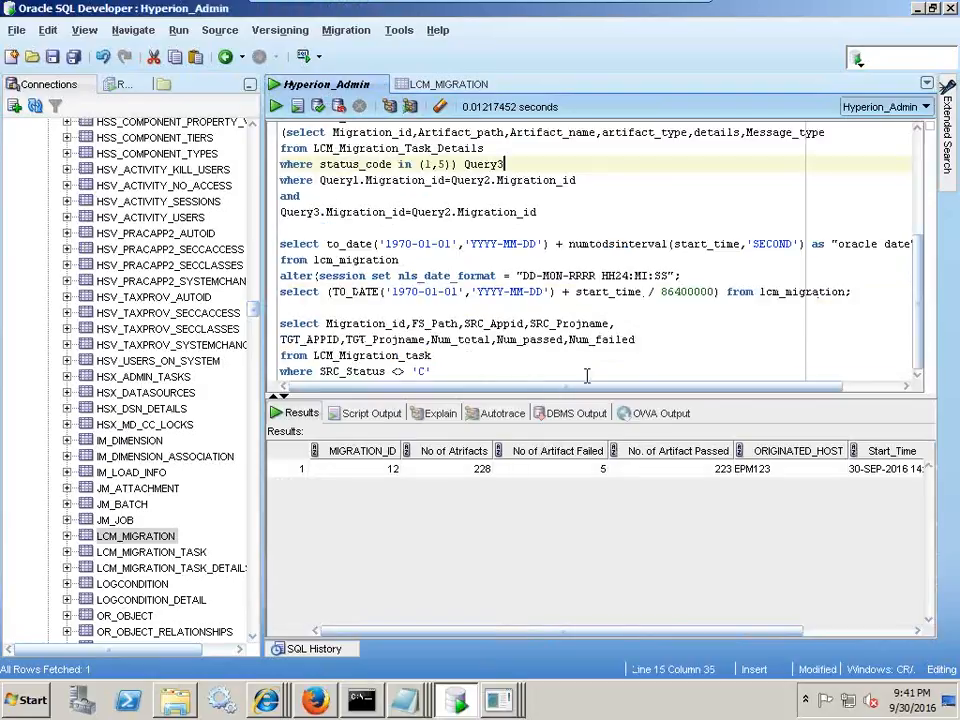
{"action": "left_click", "coordinate": [516, 374]}
{"action": "key", "text": "Return"}
{"action": "key", "text": "Return"}
{"action": "key", "text": "Return"}
{"action": "key", "text": "Return"}
{"action": "key", "text": "Return"}
{"action": "key", "text": "Return"}
{"action": "key", "text": "Return"}
{"action": "key", "text": "Return"}
{"action": "key", "text": "Return"}
{"action": "key", "text": "Return"}
{"action": "key", "text": "Return"}
{"action": "key", "text": "Return"}
{"action": "key", "text": "Return"}
{"action": "key", "text": "Return"}
{"action": "key", "text": "Return"}
{"action": "key", "text": "Return"}
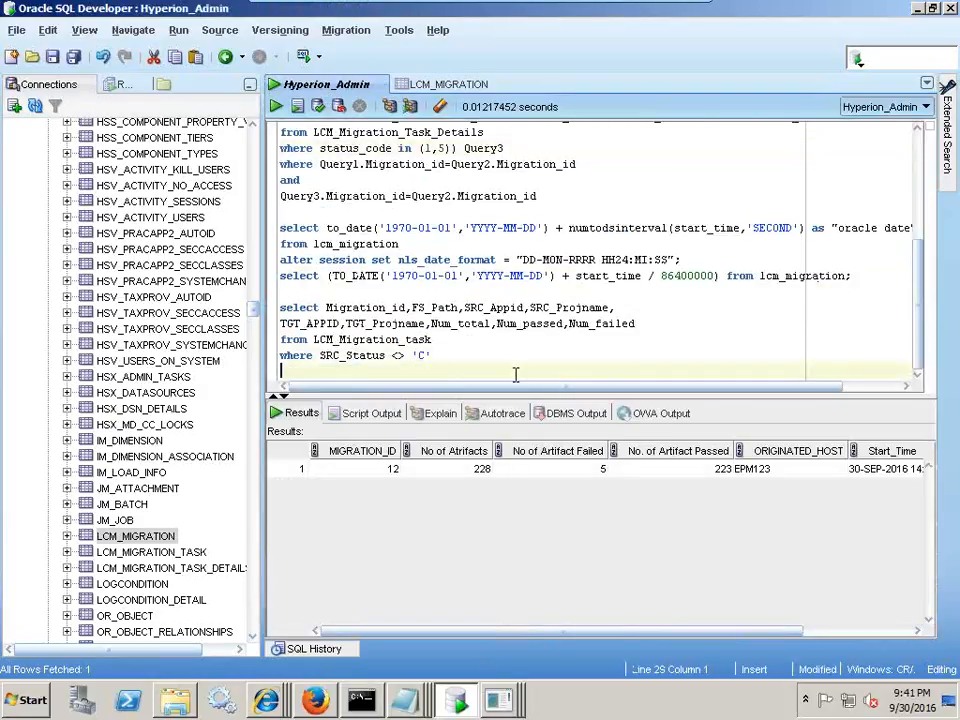
{"action": "left_click", "coordinate": [296, 150]}
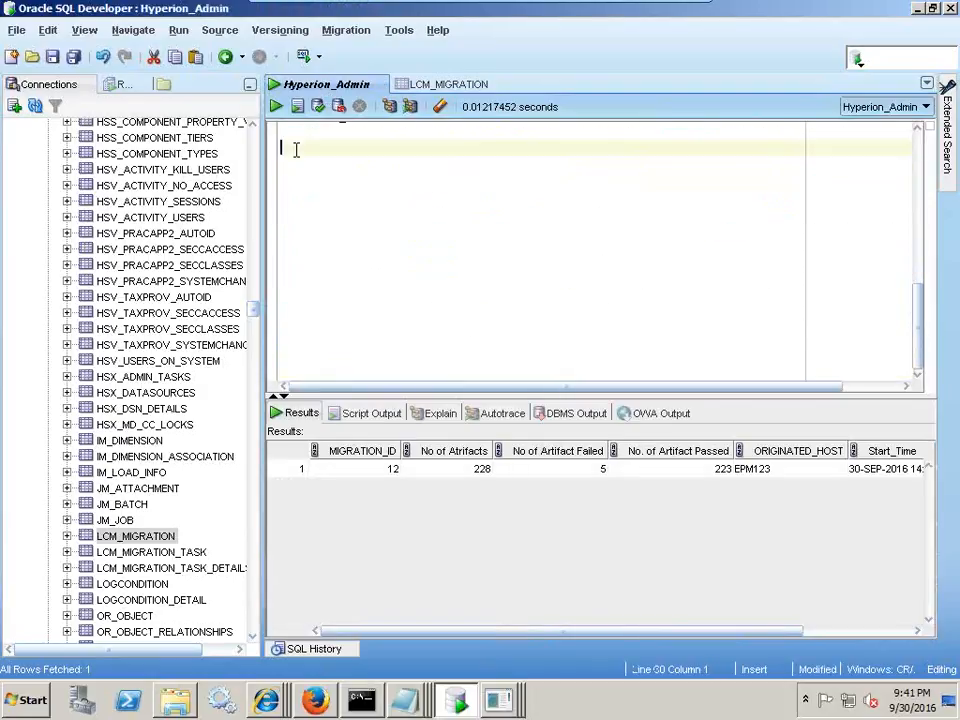
{"action": "key", "text": "ctrl+v"}
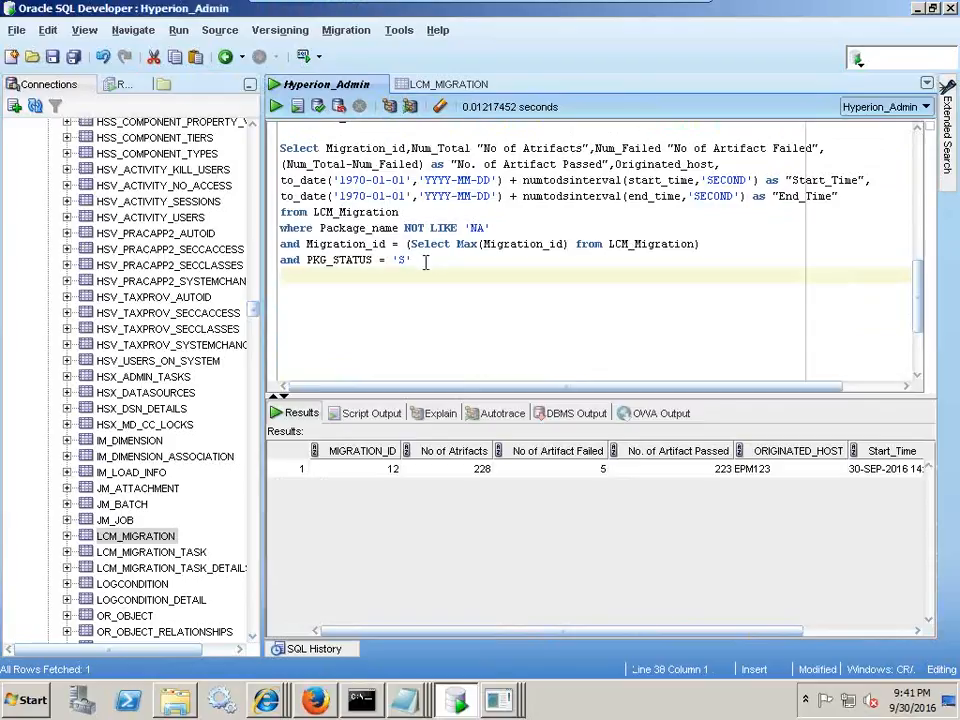
{"action": "left_click_drag", "start_coordinate": [425, 261], "coordinate": [281, 148]}
{"action": "scroll", "coordinate": [236, 193], "scroll_direction": "up", "scroll_amount": 2}
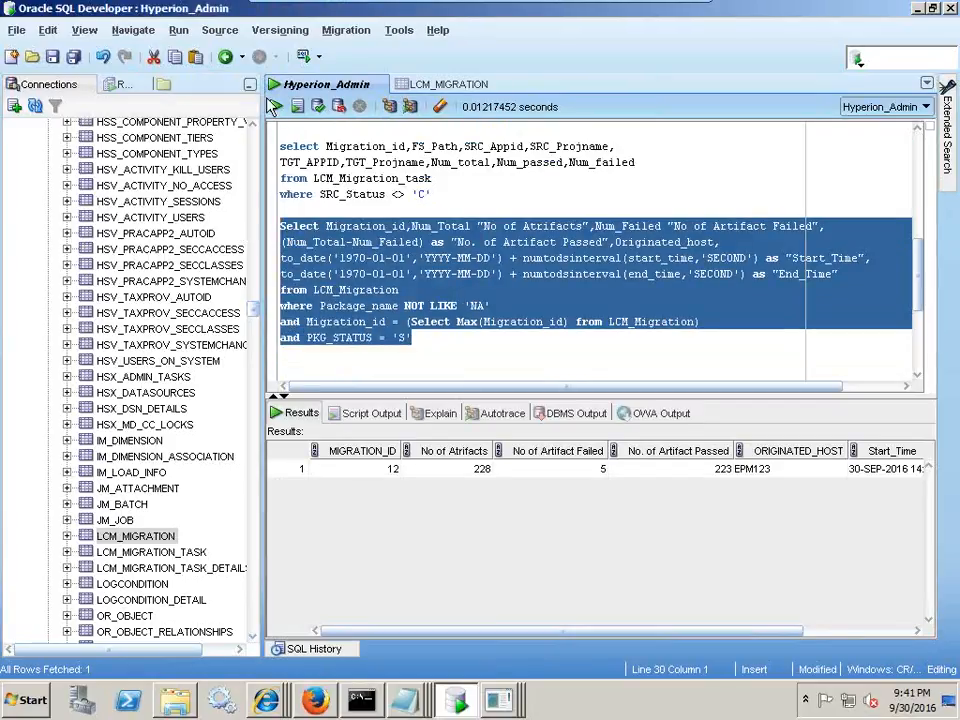
{"action": "left_click", "coordinate": [274, 107]}
- Run the selected query filtered on PKG_STATUS 'F', then review its subquery and Start/End times
{"action": "left_click", "coordinate": [403, 338]}
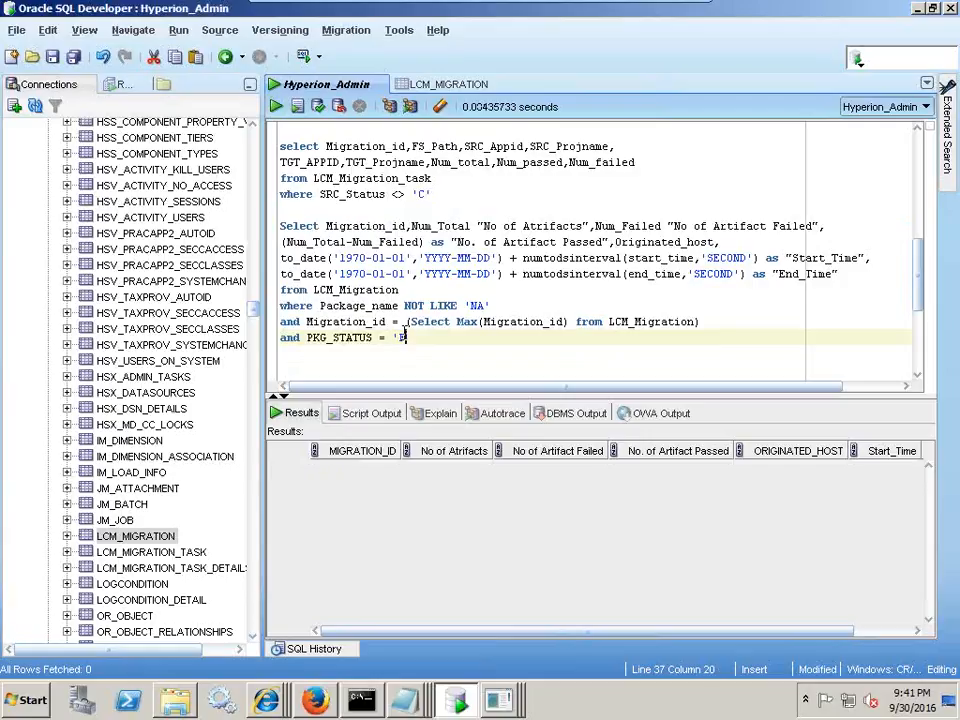
{"action": "left_click_drag", "start_coordinate": [421, 340], "coordinate": [232, 236]}
{"action": "left_click", "coordinate": [275, 106]}
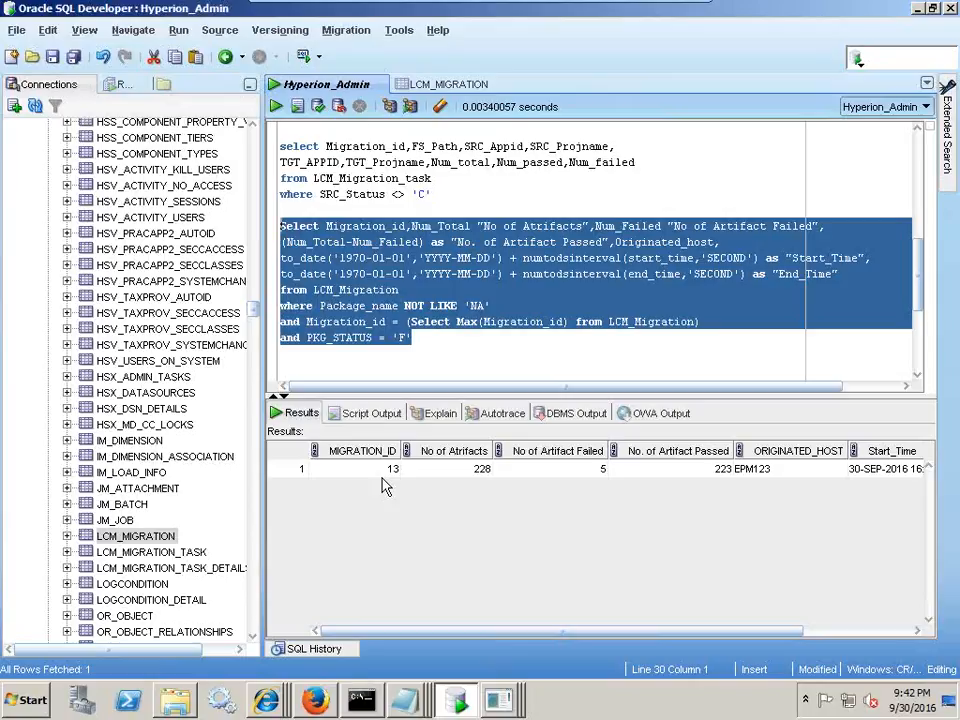
{"action": "left_click", "coordinate": [431, 305]}
{"action": "left_click_drag", "start_coordinate": [408, 321], "coordinate": [703, 322]}
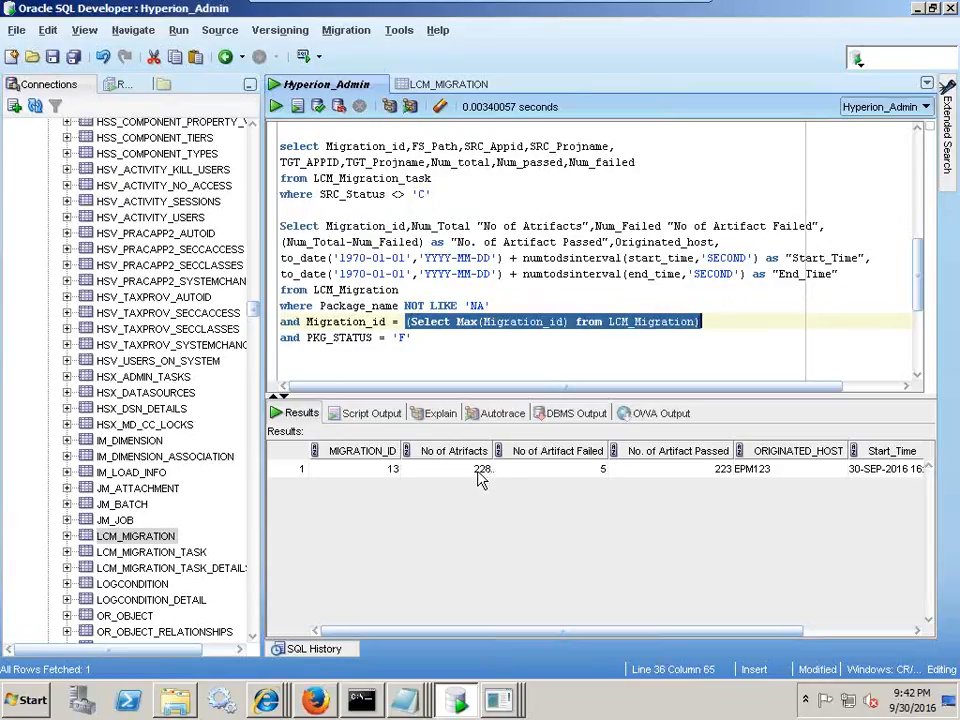
{"action": "left_click", "coordinate": [503, 242]}
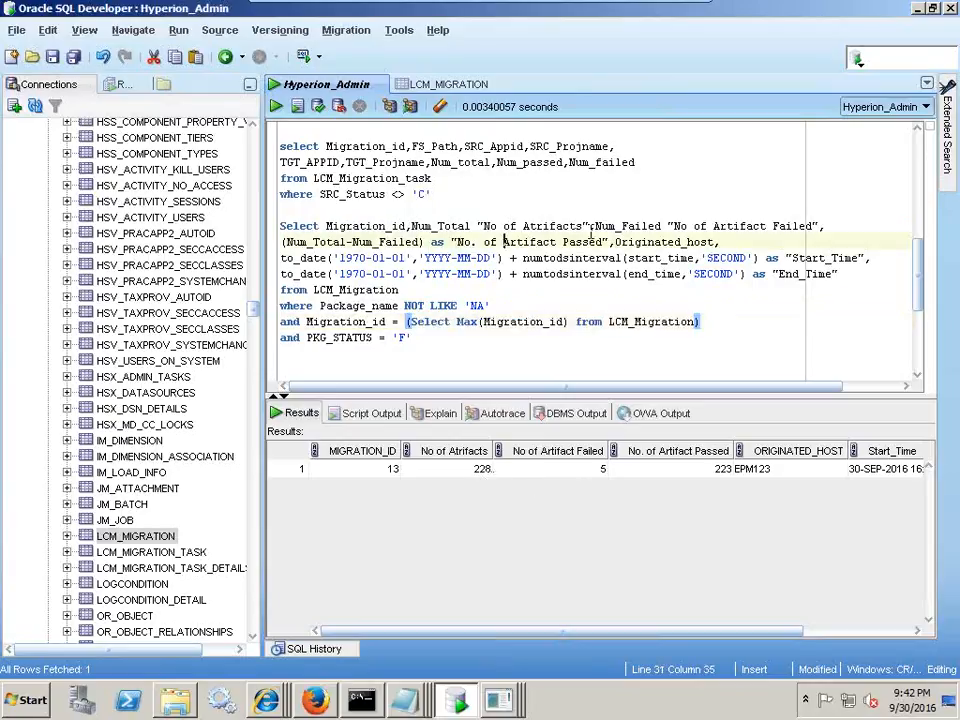
{"action": "left_click_drag", "start_coordinate": [618, 225], "coordinate": [760, 226]}
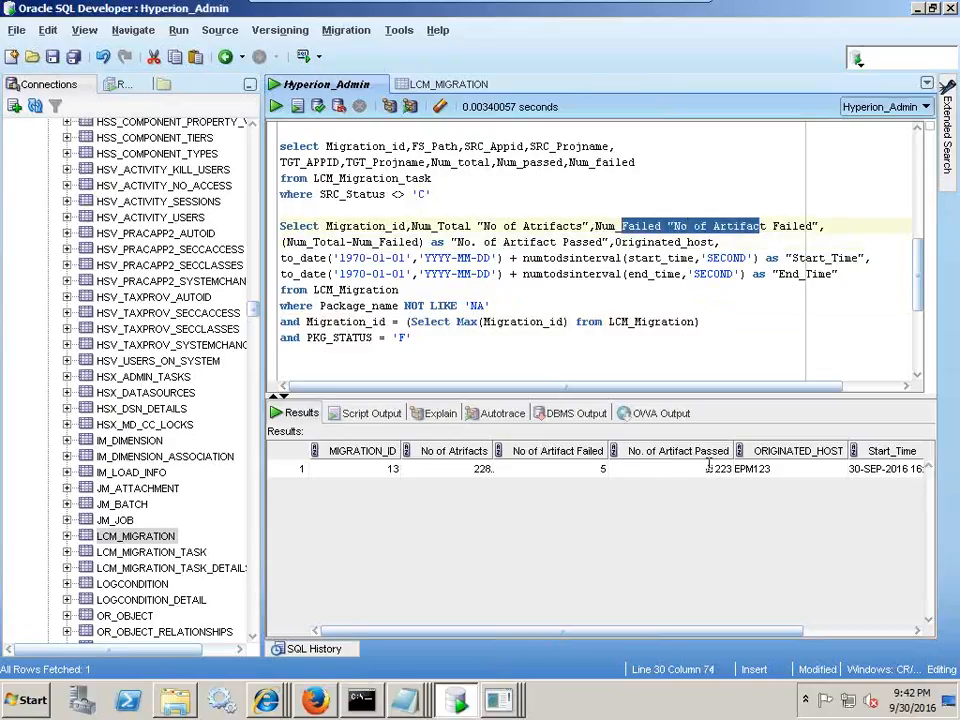
{"action": "left_click", "coordinate": [486, 226]}
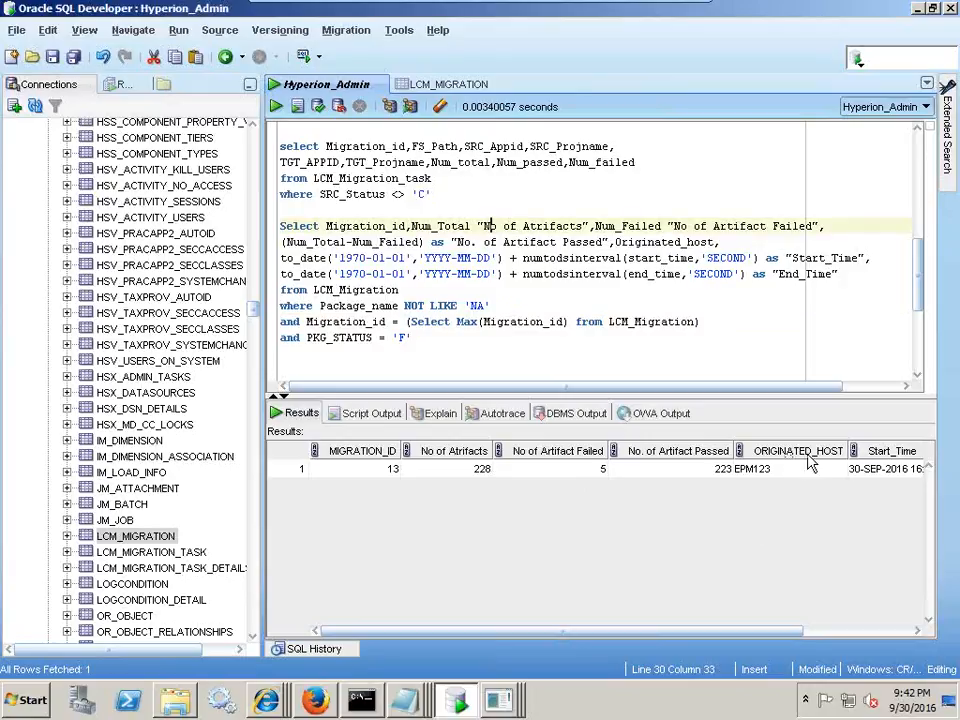
{"action": "left_click_drag", "start_coordinate": [744, 632], "coordinate": [866, 634]}
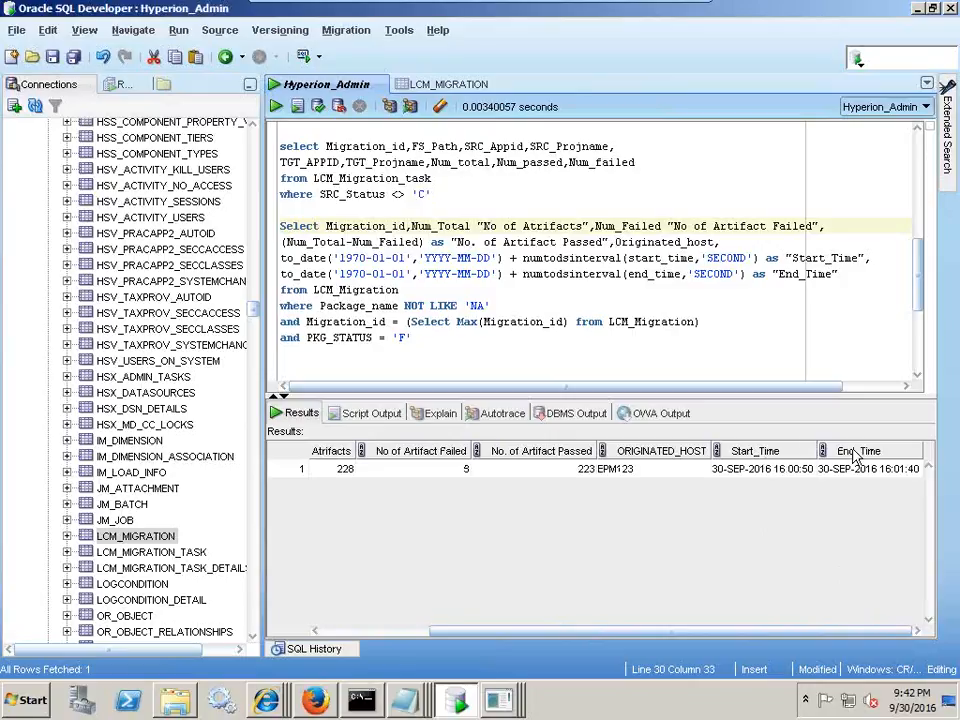
- Check LCM_MIGRATION data against the PKG_STATUS 'F', latest-migration and Package_name NOT LIKE 'NA' conditions
{"action": "left_click", "coordinate": [440, 85]}
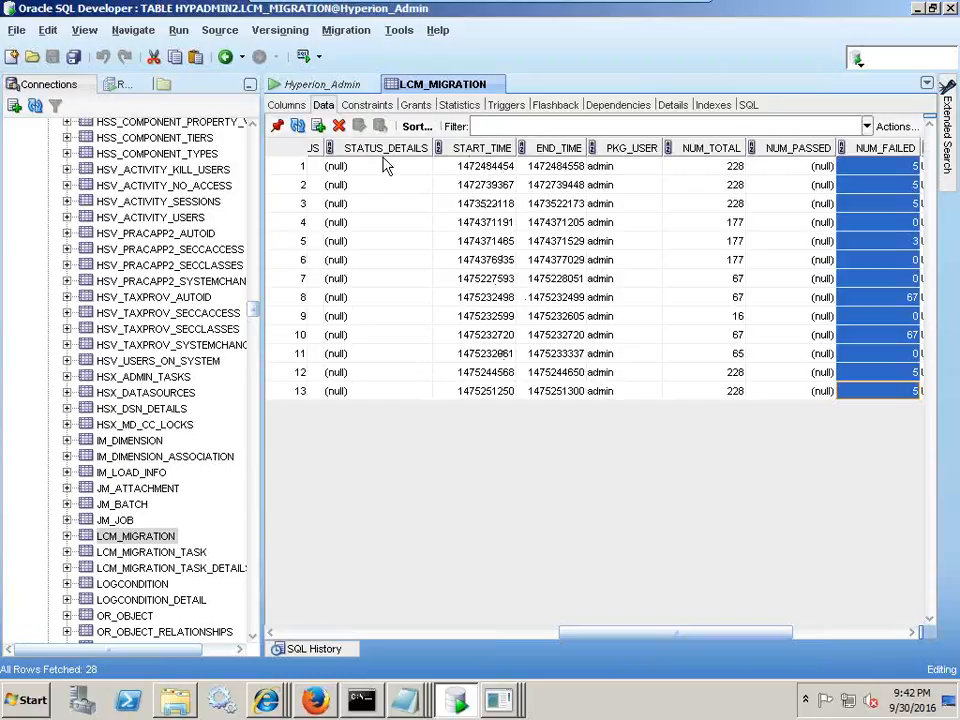
{"action": "left_click", "coordinate": [280, 84]}
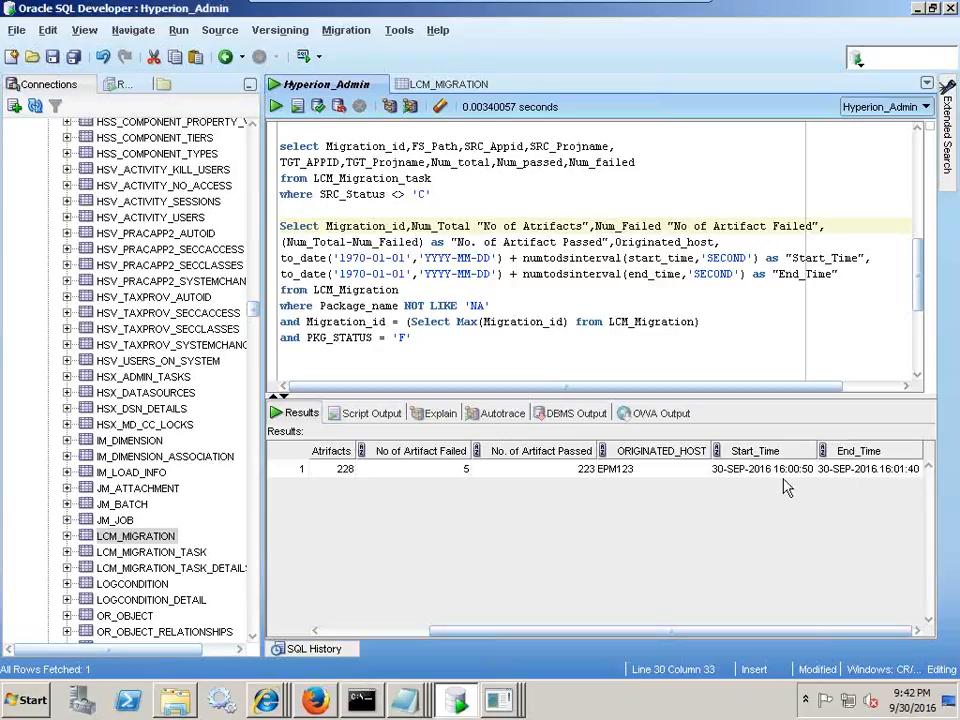
{"action": "scroll", "coordinate": [410, 470], "scroll_direction": "left", "scroll_amount": 3}
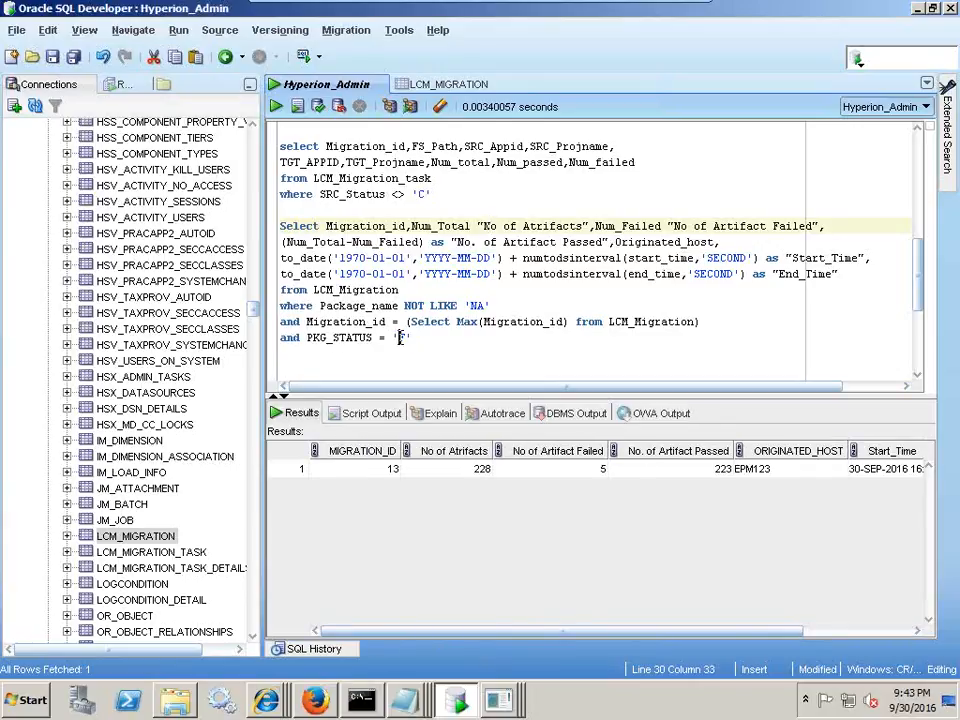
{"action": "double_click", "coordinate": [398, 338]}
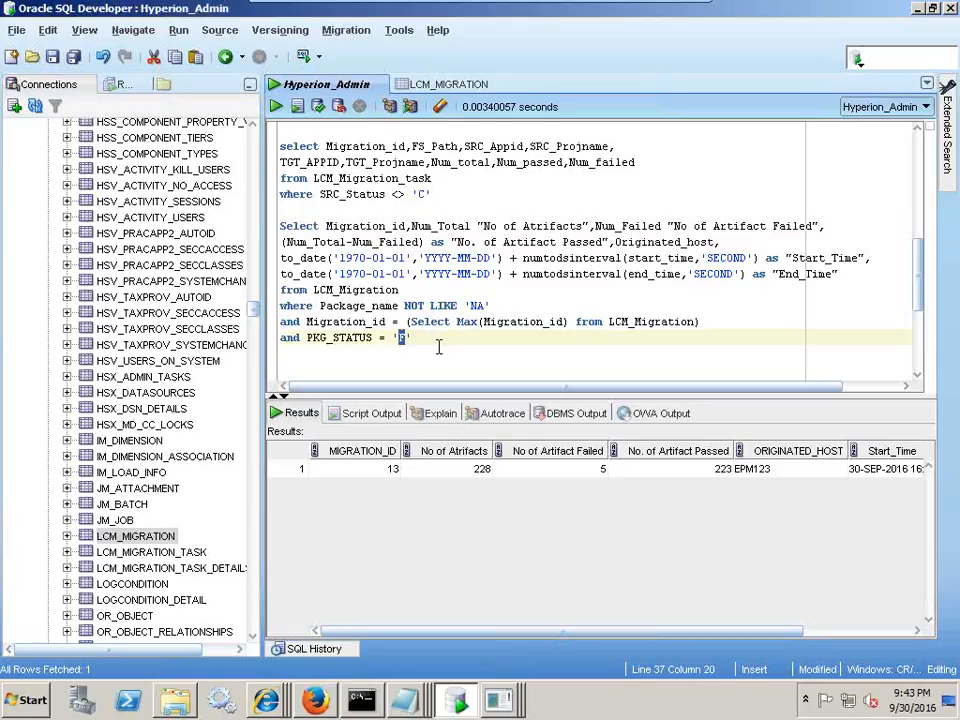
{"action": "key", "text": "Up"}
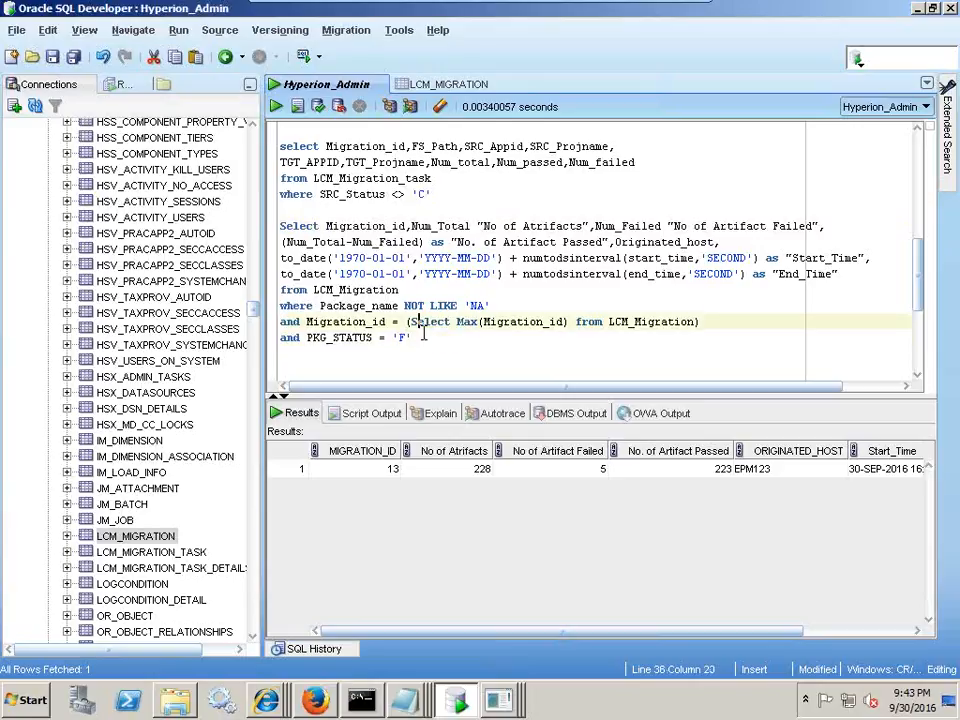
{"action": "left_click_drag", "start_coordinate": [415, 338], "coordinate": [281, 337]}
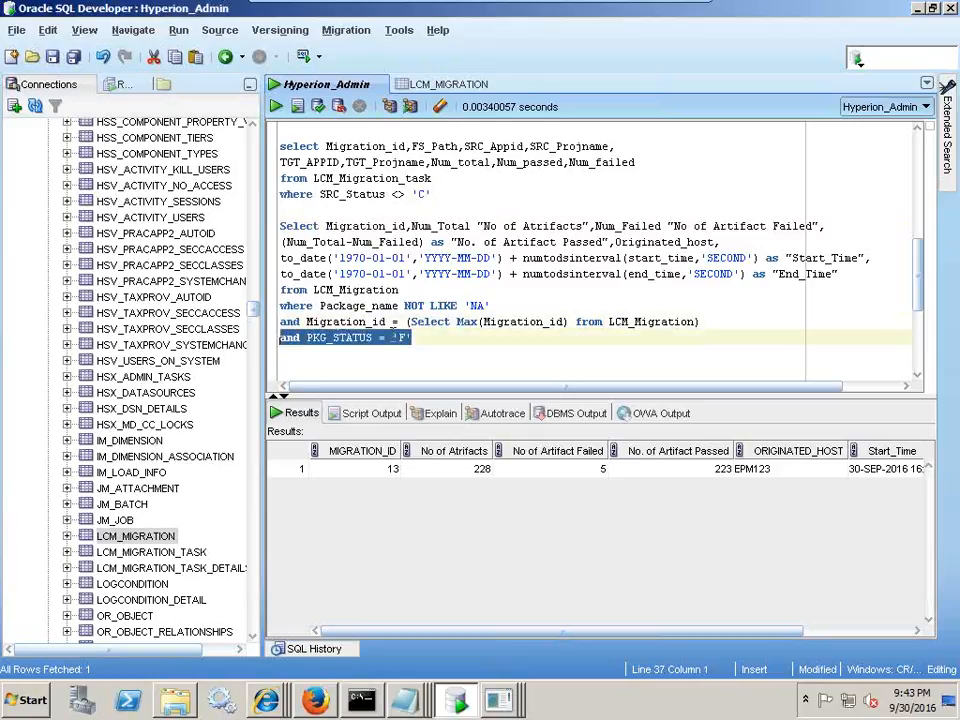
{"action": "left_click_drag", "start_coordinate": [700, 321], "coordinate": [258, 330]}
{"action": "left_click", "coordinate": [440, 311]}
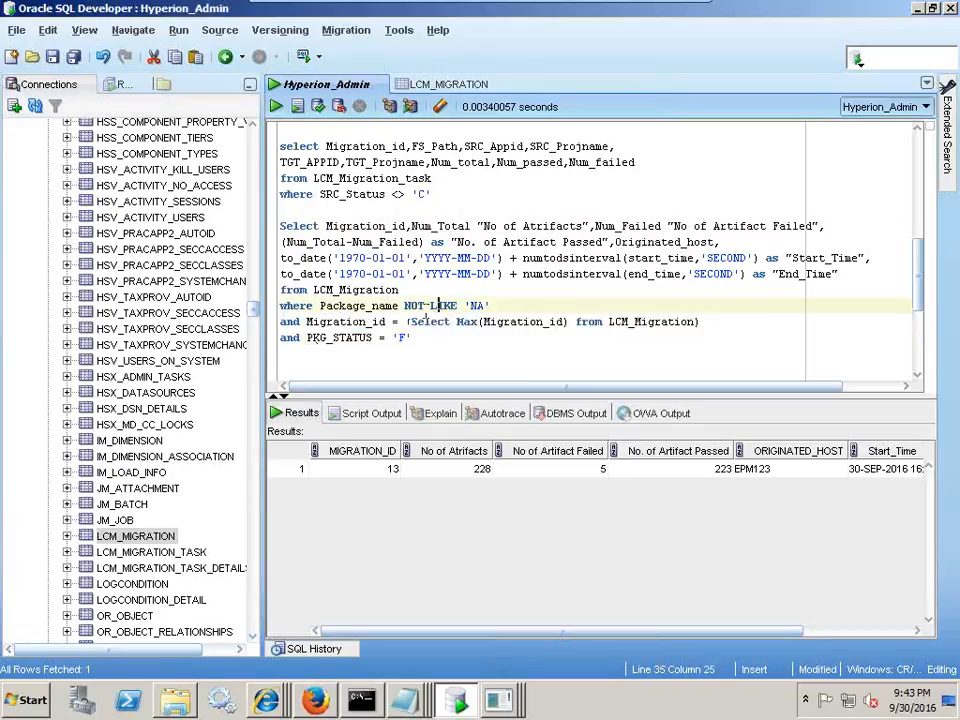
{"action": "left_click_drag", "start_coordinate": [320, 305], "coordinate": [493, 306]}
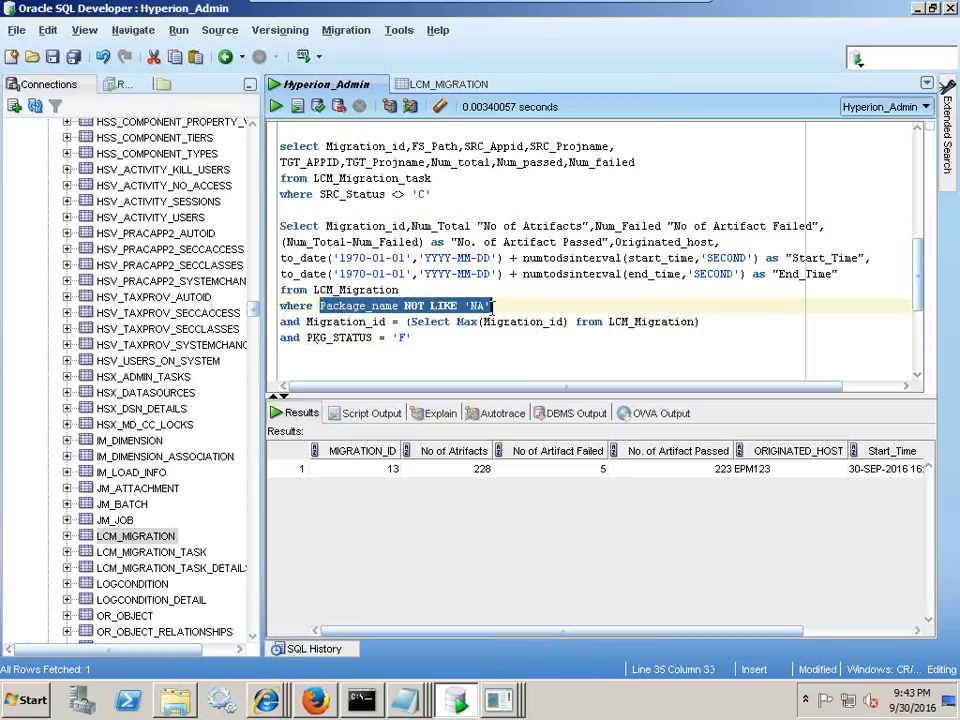
{"action": "left_click", "coordinate": [445, 84]}
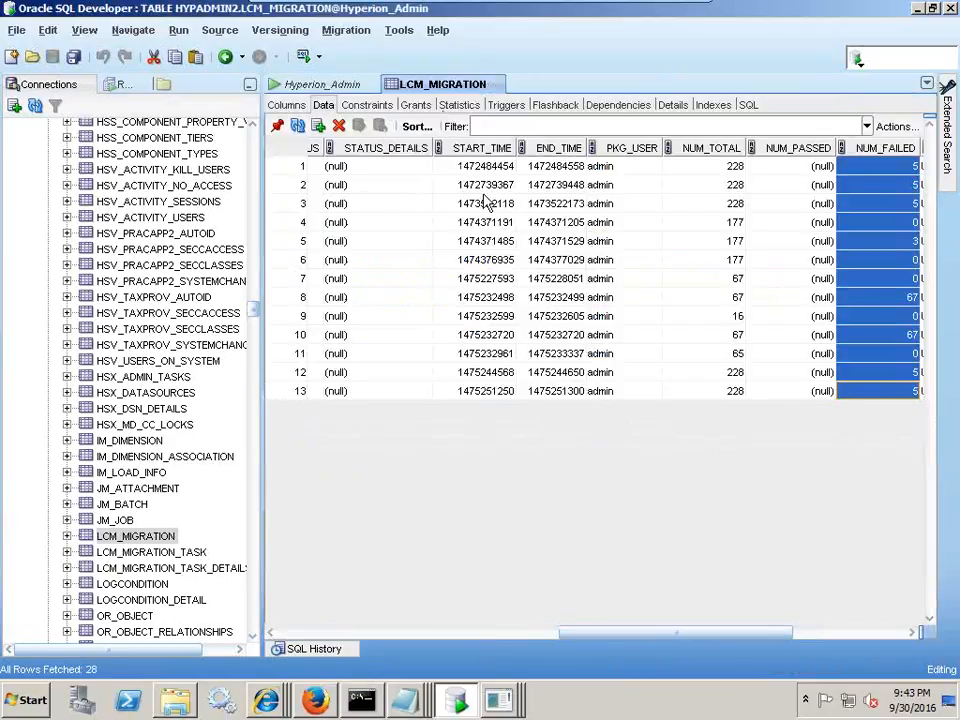
- Review the PACKAGE_NAME values of LCM_MIGRATION rows 12 and 13, then go back to the Hyperion_Admin summary worksheet
{"action": "left_click", "coordinate": [335, 632]}
{"action": "left_click", "coordinate": [290, 633]}
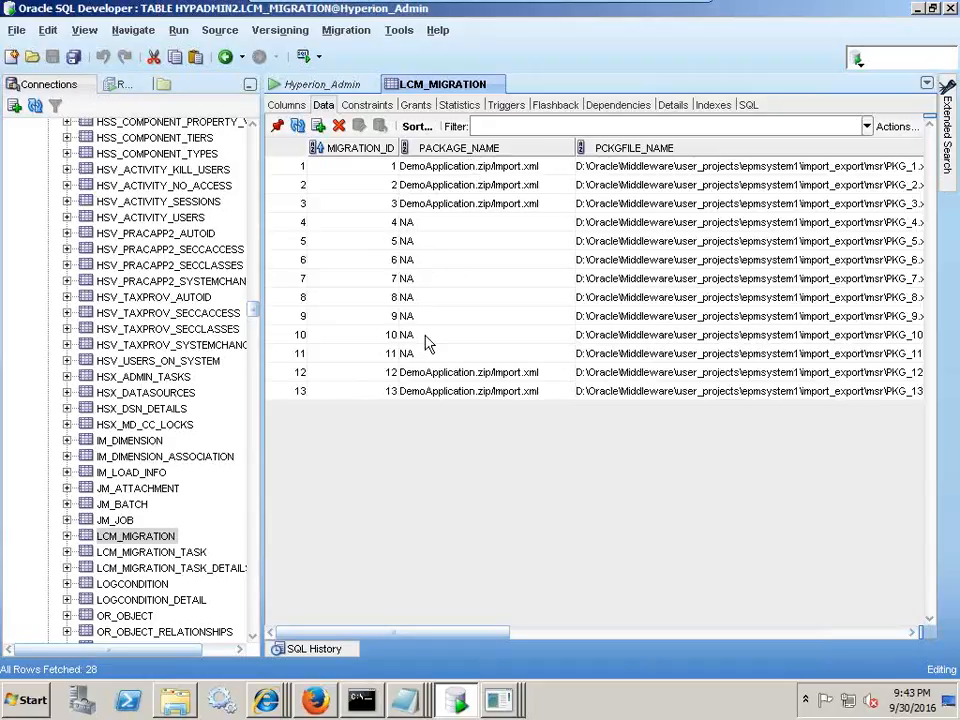
{"action": "left_click", "coordinate": [422, 377]}
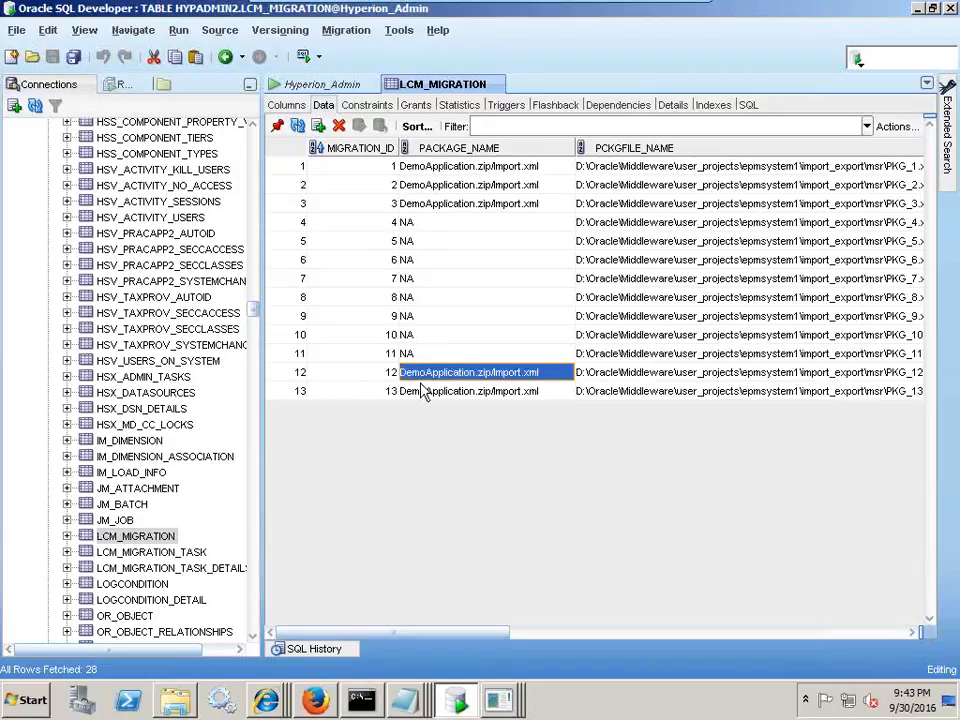
{"action": "left_click", "coordinate": [429, 389]}
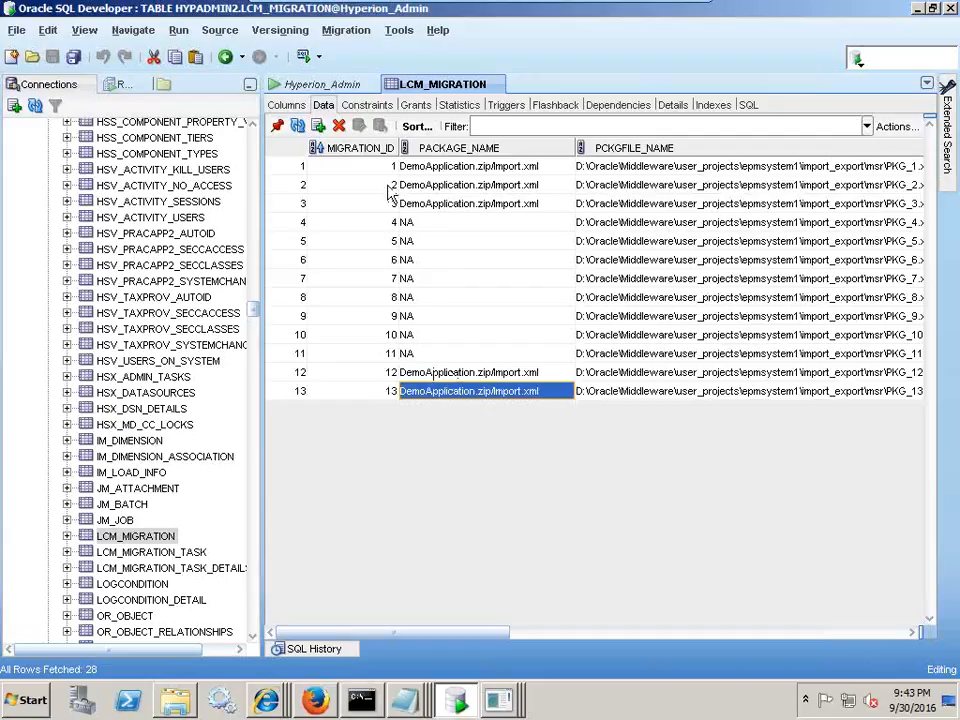
{"action": "left_click", "coordinate": [349, 86]}
{"action": "left_click", "coordinate": [497, 338]}
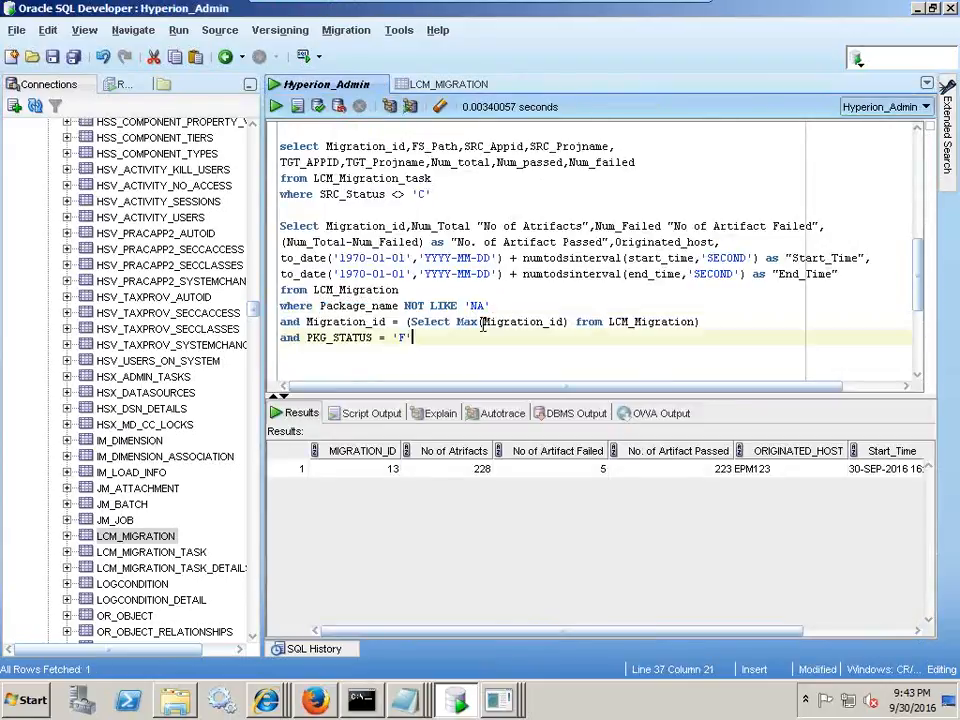
{"action": "left_click_drag", "start_coordinate": [487, 308], "coordinate": [301, 308]}
{"action": "left_click_drag", "start_coordinate": [413, 341], "coordinate": [281, 214]}
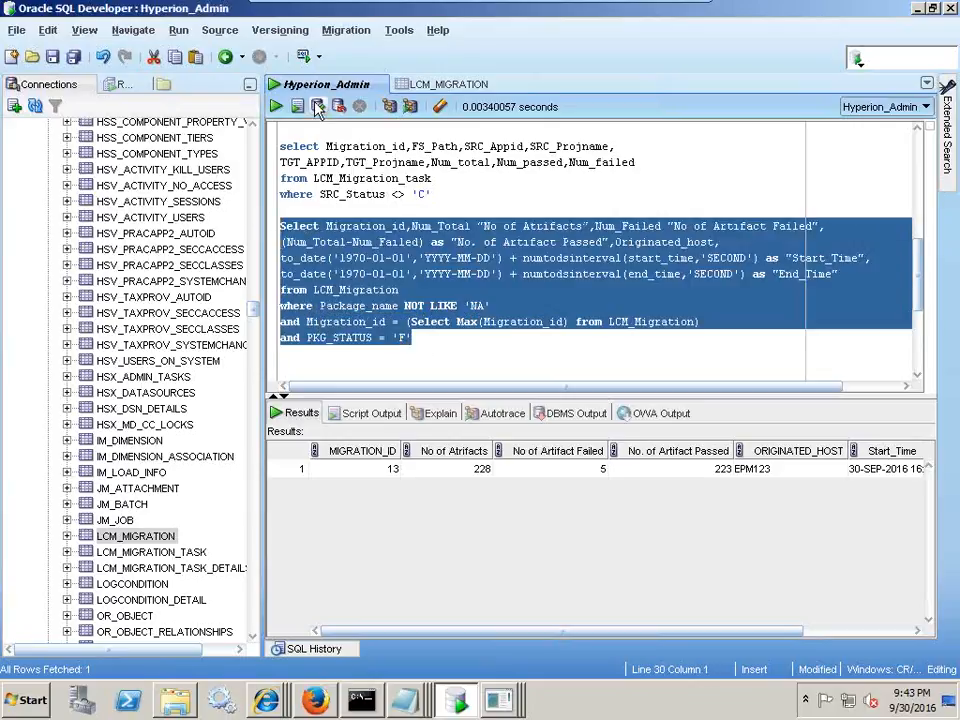
{"action": "left_click", "coordinate": [275, 106]}
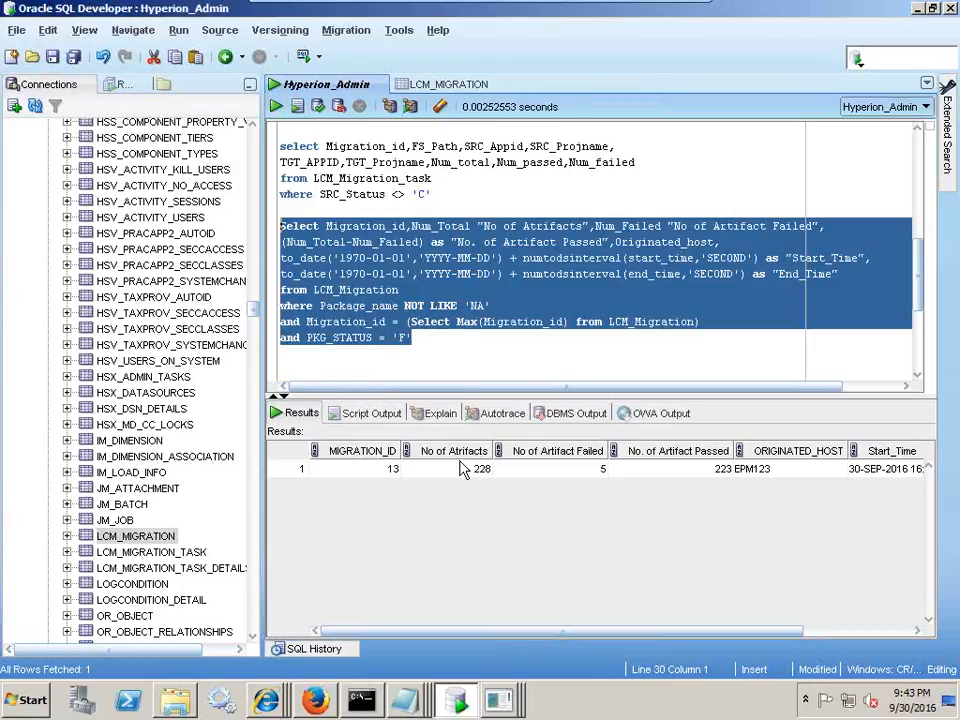
{"action": "left_click", "coordinate": [289, 470]}
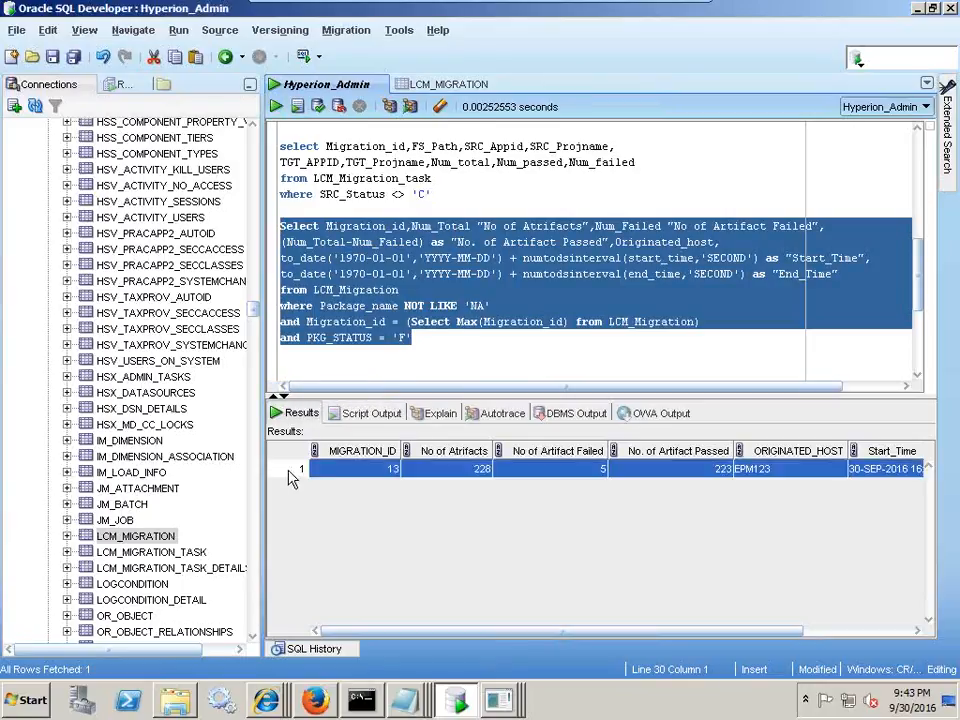
{"action": "right_click", "coordinate": [347, 474]}
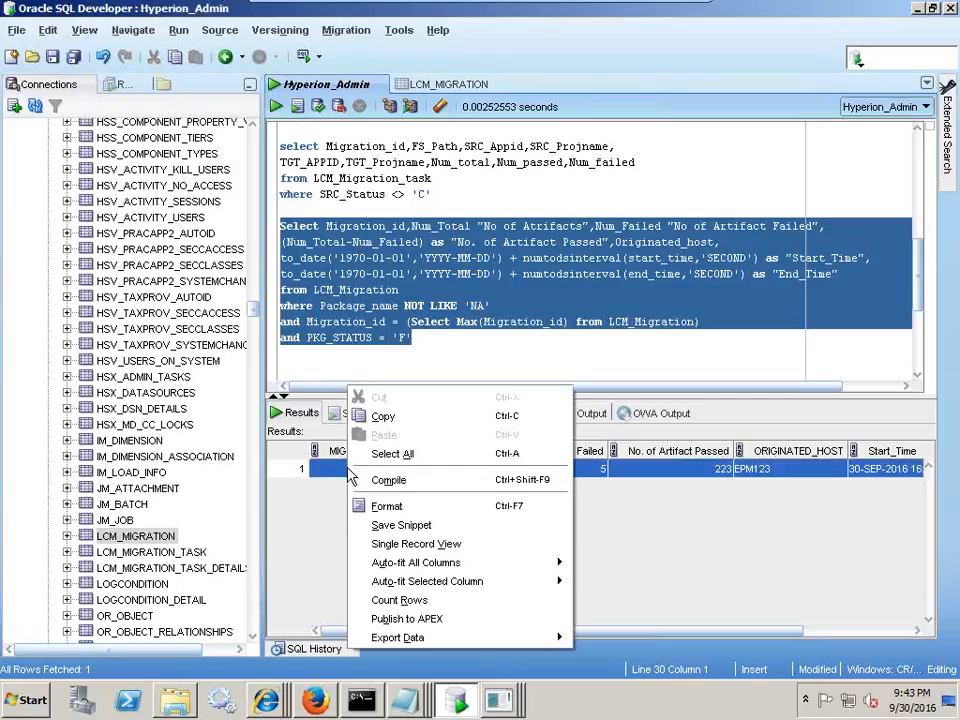
{"action": "left_click", "coordinate": [440, 543]}
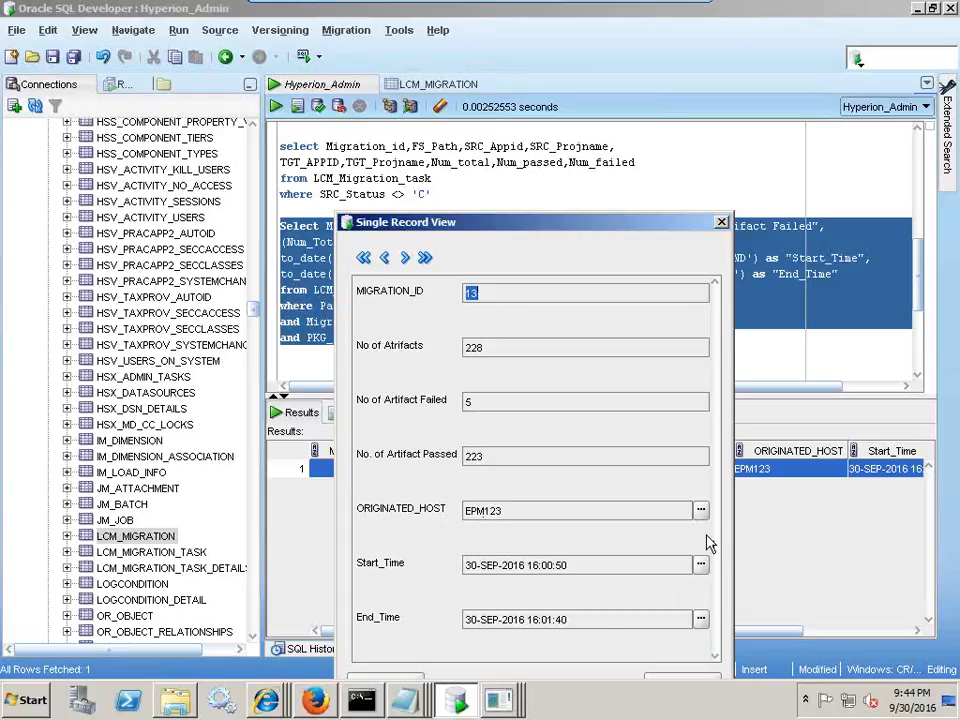
{"action": "left_click_drag", "start_coordinate": [632, 234], "coordinate": [634, 183]}
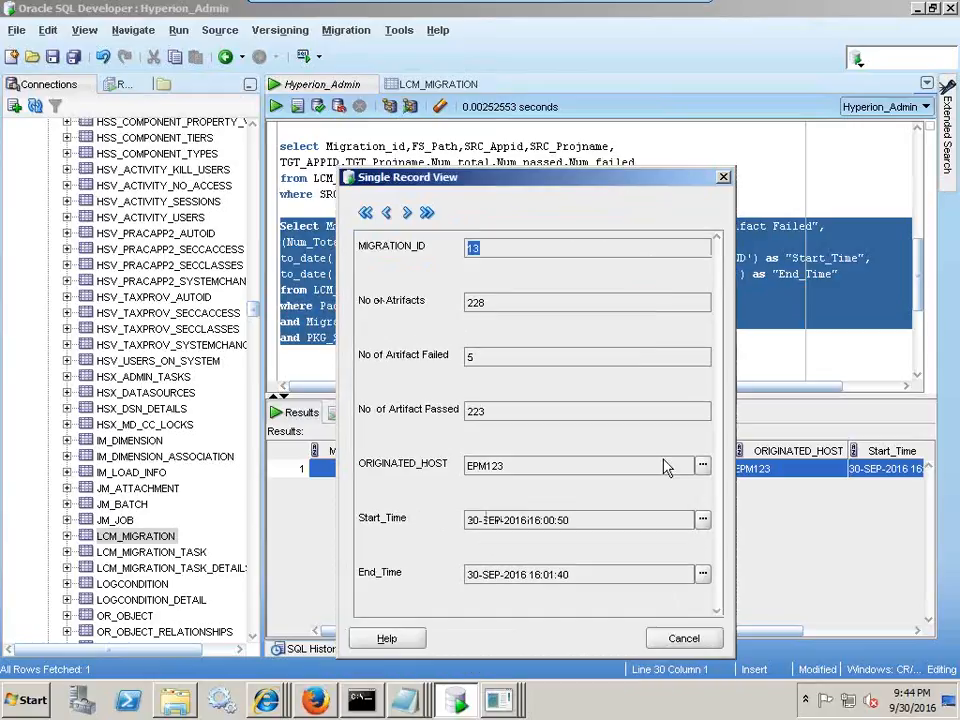
{"action": "left_click", "coordinate": [680, 638]}
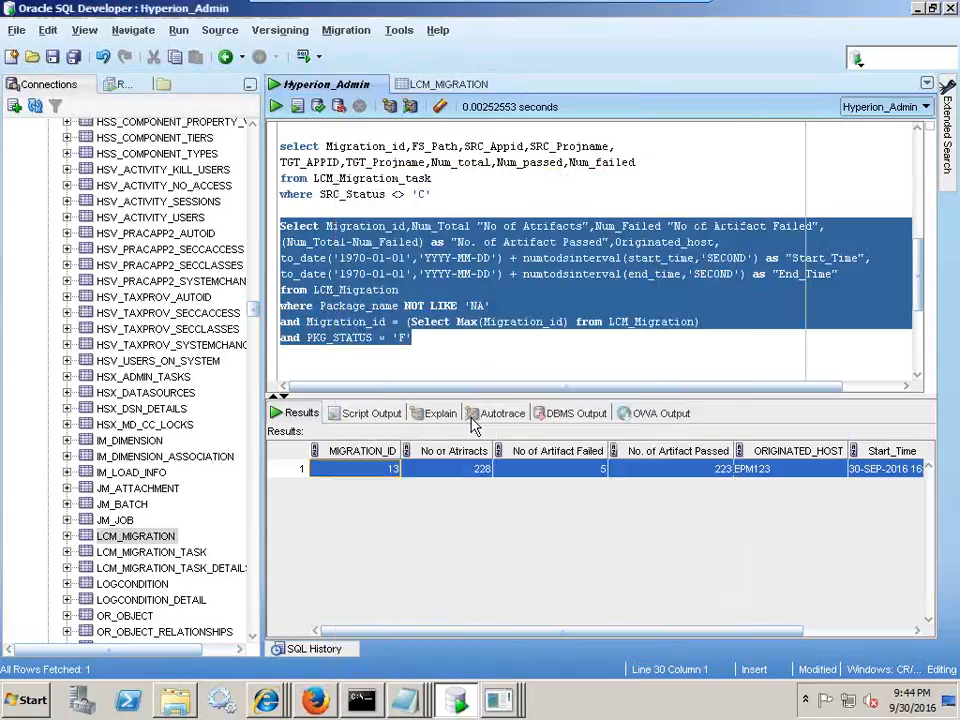
{"action": "left_click", "coordinate": [454, 322]}
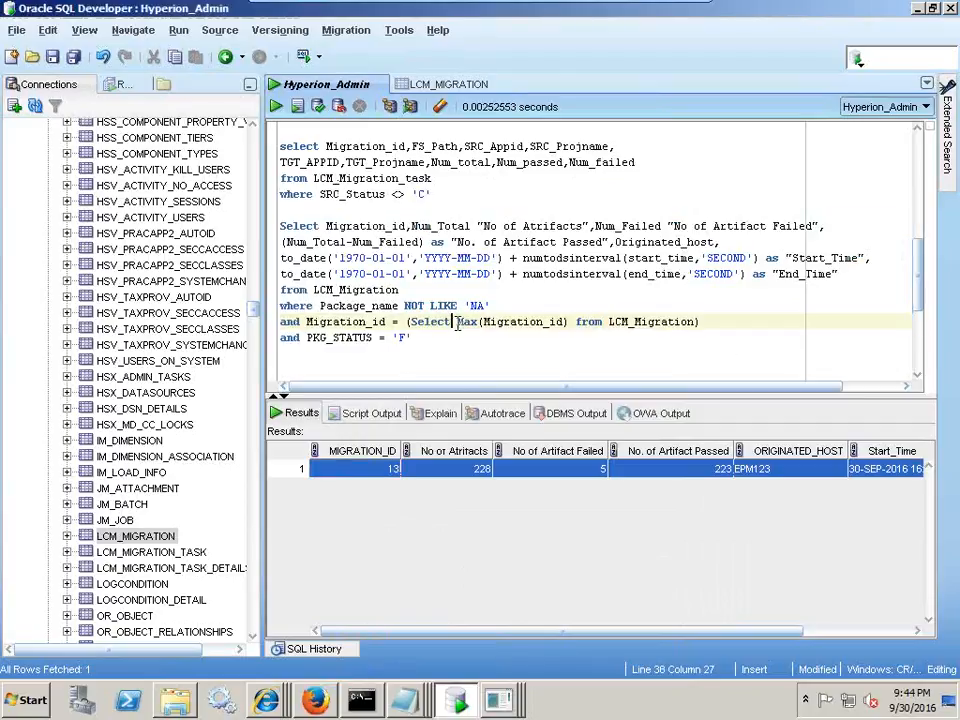
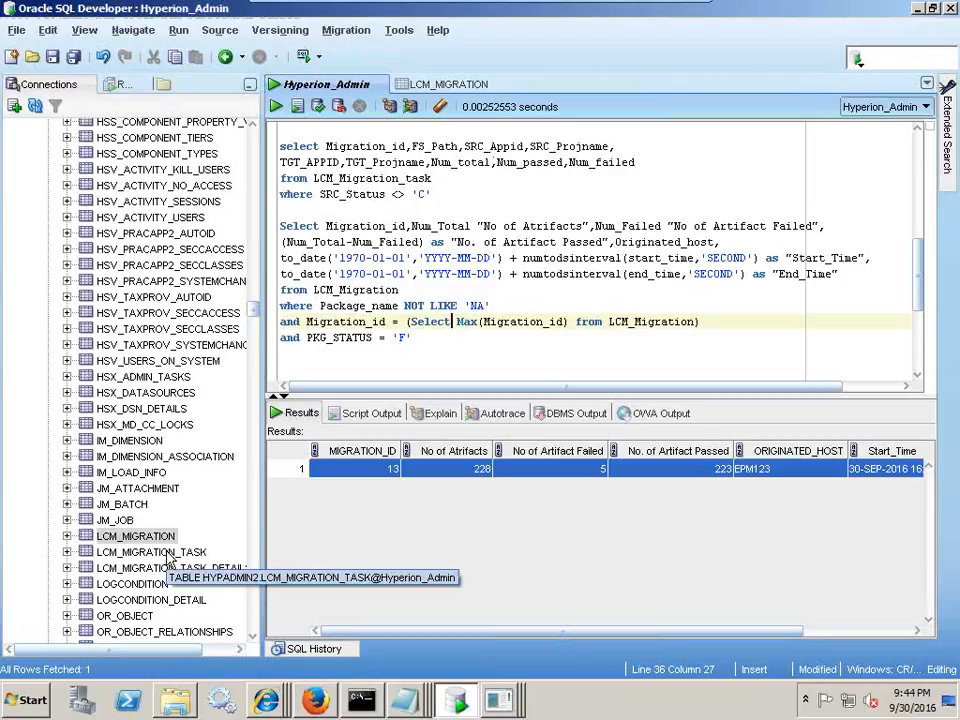
- Show LCM_MIGRATION_TASK data and select migration 13's rows 29–33 with their FS_PATH file paths
{"action": "left_click", "coordinate": [168, 555]}
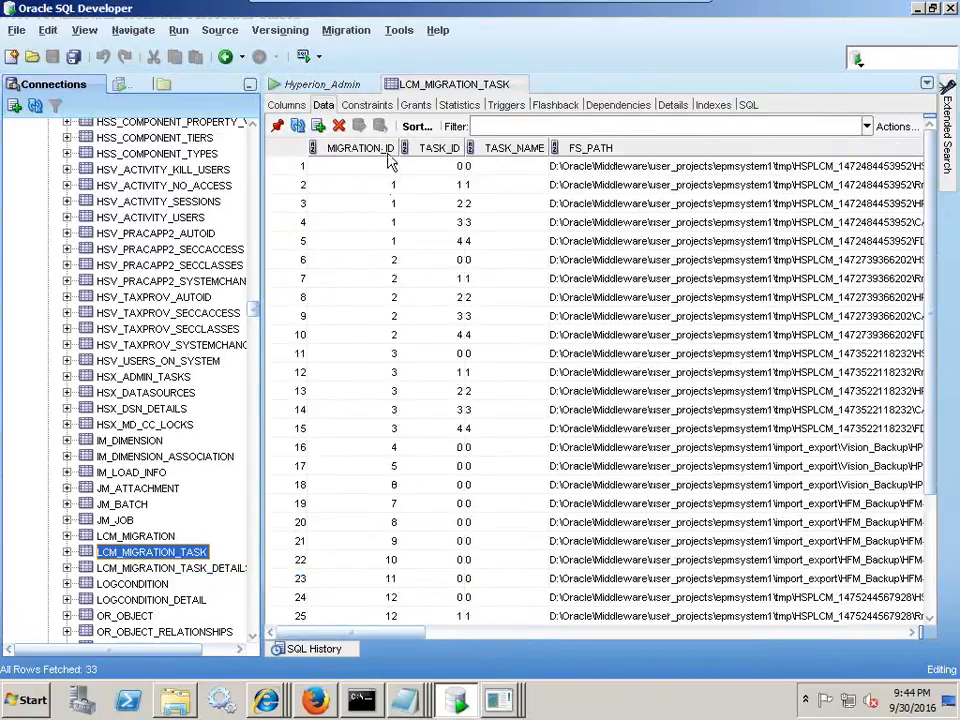
{"action": "scroll", "coordinate": [936, 311], "scroll_direction": "down", "scroll_amount": 3}
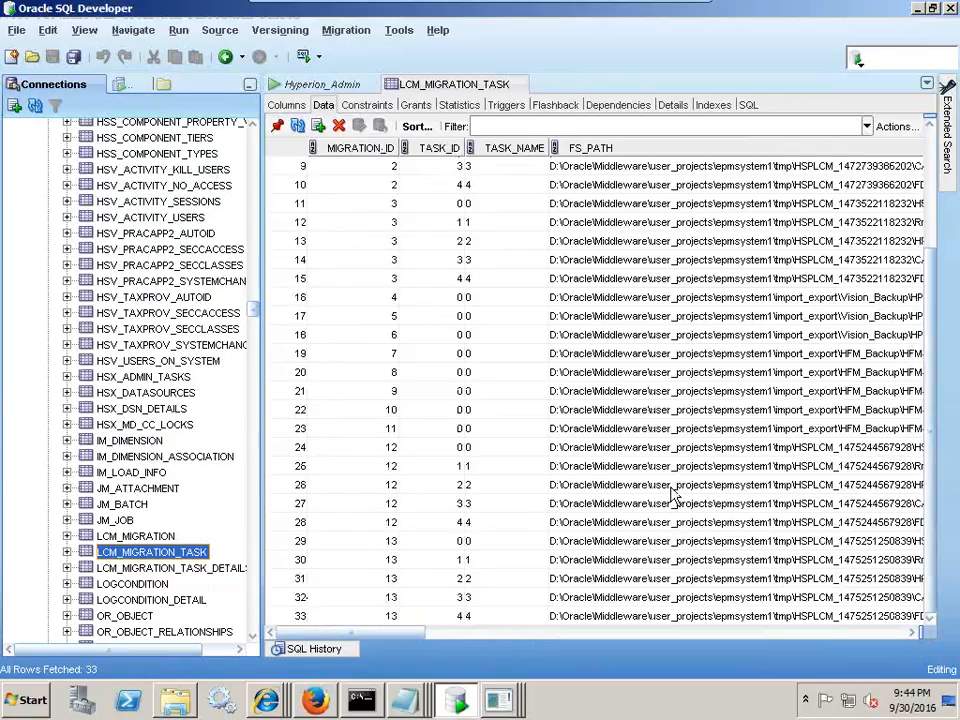
{"action": "left_click_drag", "start_coordinate": [360, 541], "coordinate": [438, 628]}
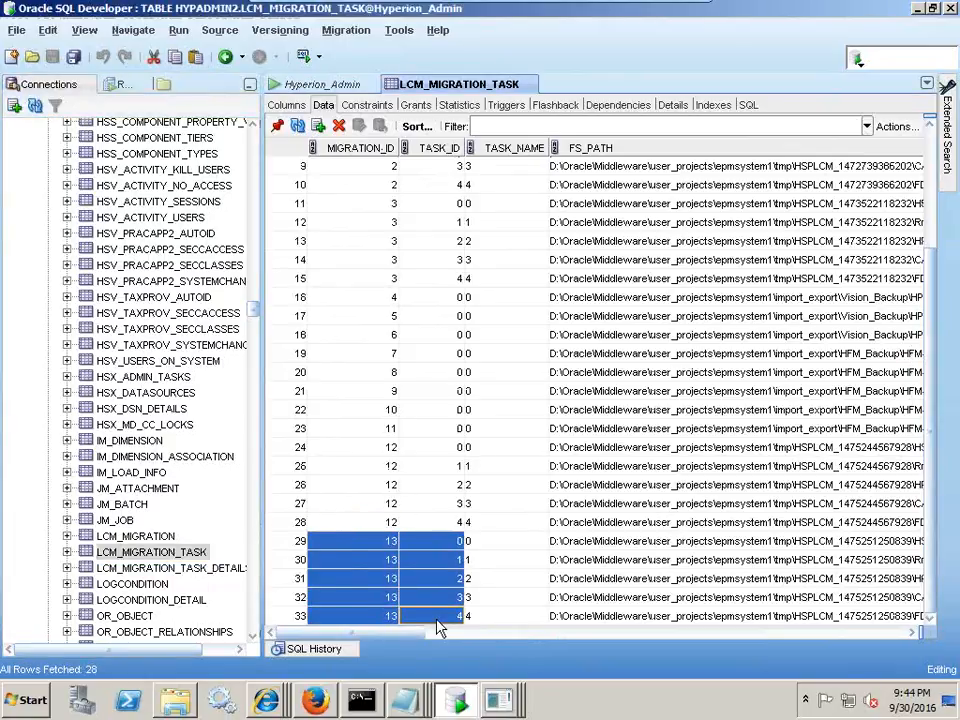
{"action": "left_click", "coordinate": [457, 543]}
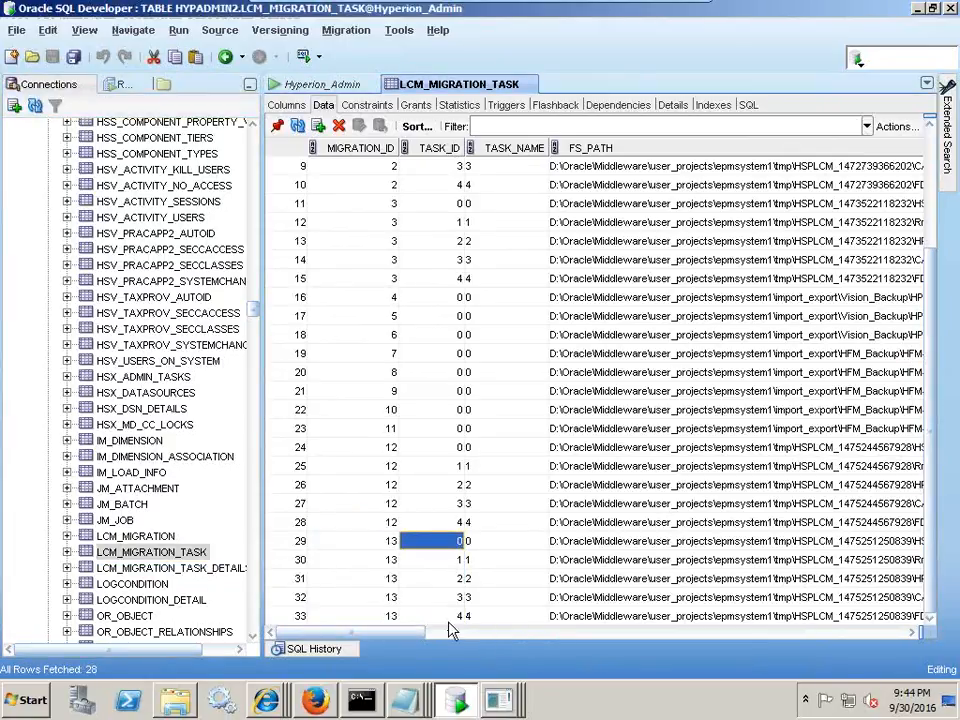
{"action": "left_click_drag", "start_coordinate": [369, 635], "coordinate": [409, 635]}
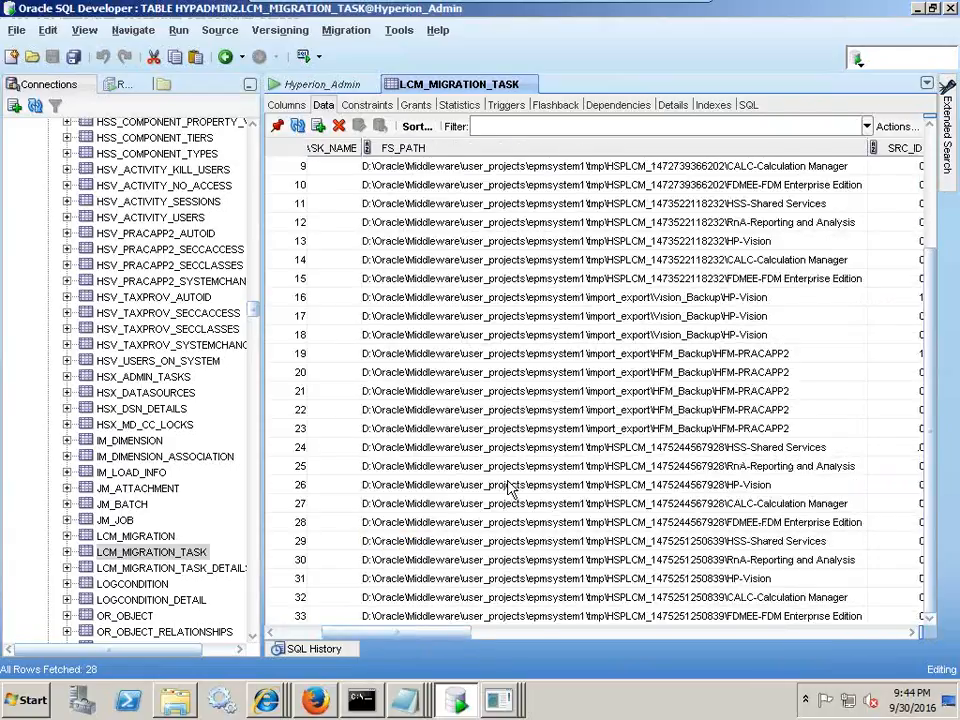
{"action": "left_click", "coordinate": [500, 541]}
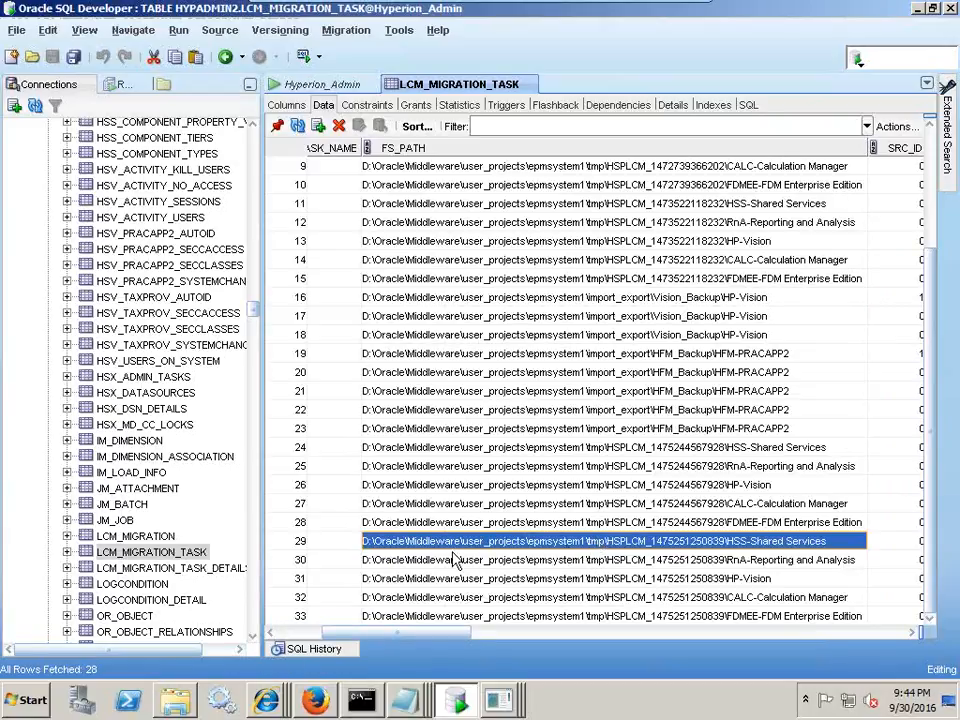
{"action": "left_click", "coordinate": [187, 700]}
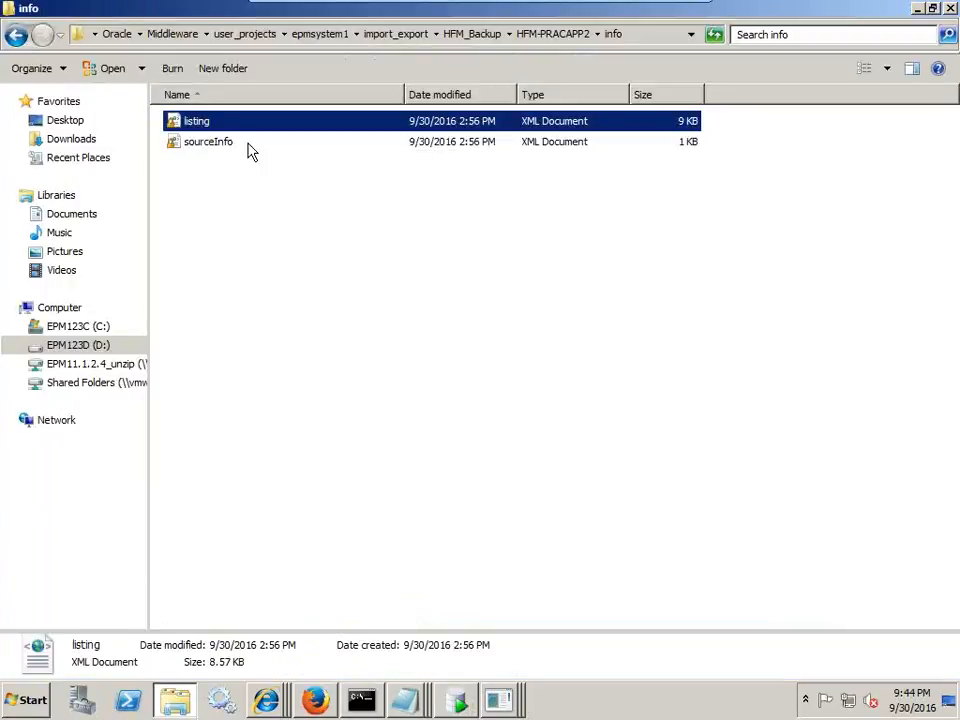
- Open the epmsystem1 tmp folder and move the Explorer window down to uncover row 29
{"action": "left_click", "coordinate": [336, 40]}
{"action": "left_click", "coordinate": [210, 432]}
{"action": "double_click", "coordinate": [211, 434]}
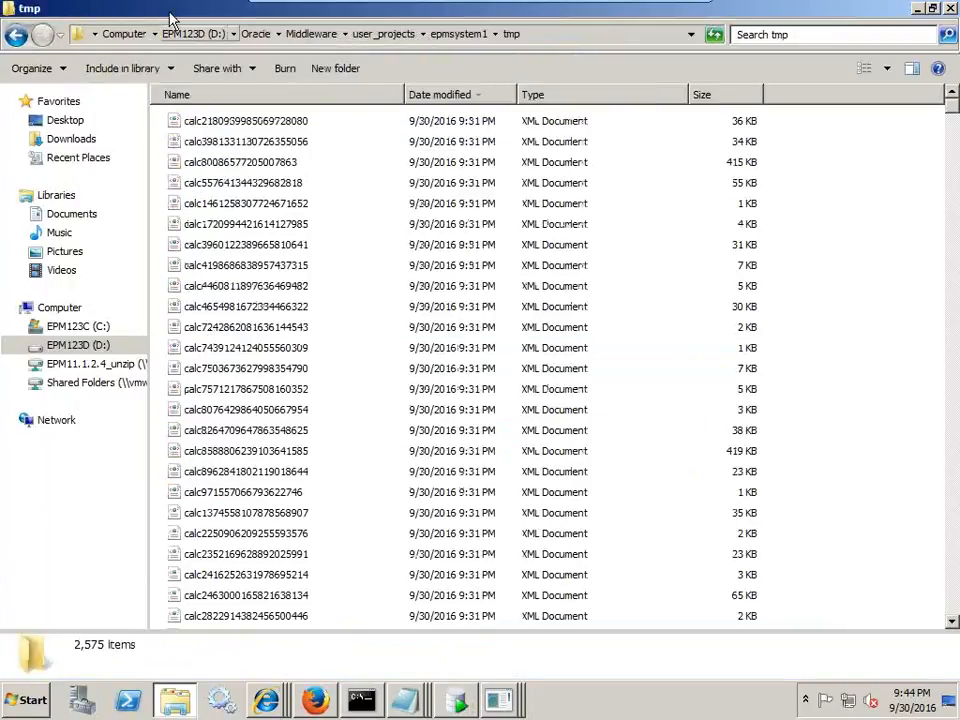
{"action": "double_click", "coordinate": [175, 15]}
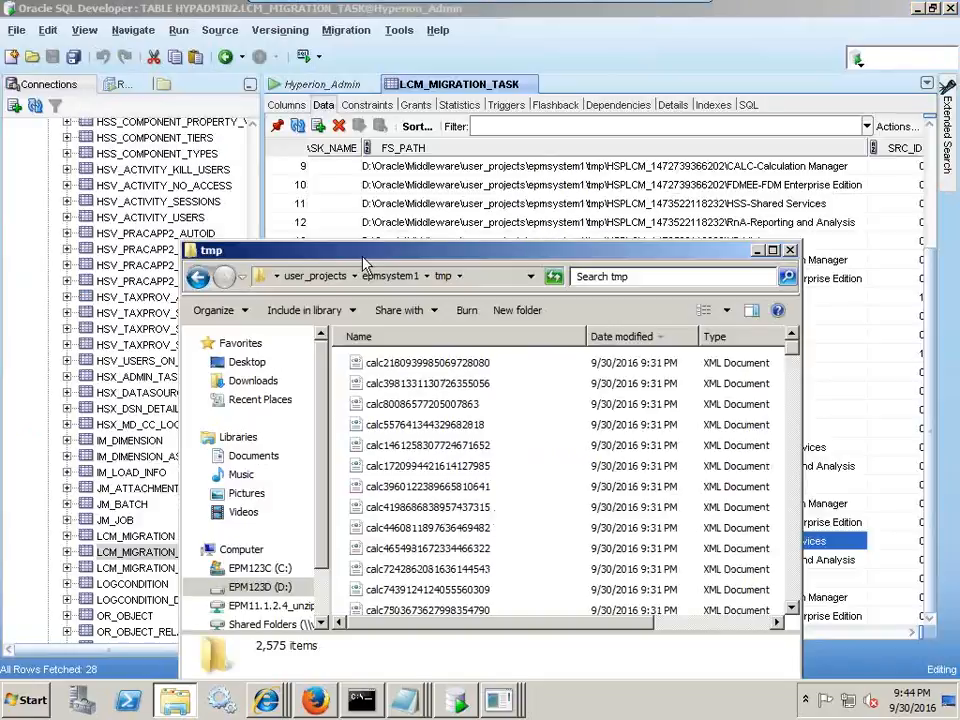
{"action": "left_click_drag", "start_coordinate": [372, 250], "coordinate": [400, 591]}
{"action": "left_click", "coordinate": [690, 541]}
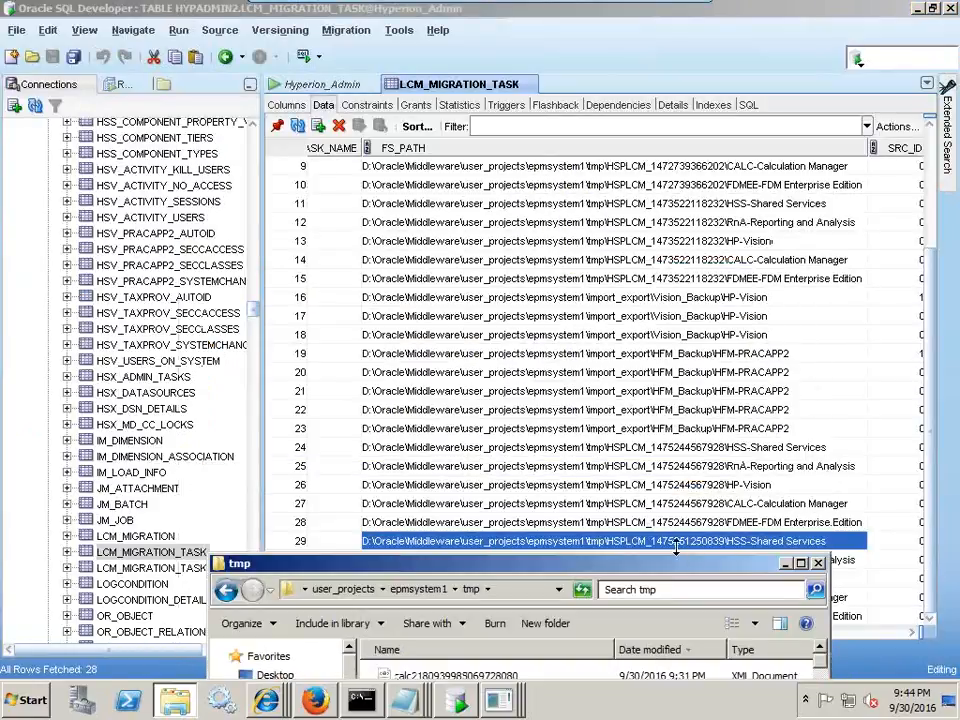
- Search the tmp folder for HSPLCM, which finds no items, then return to SQL Developer
{"action": "left_click", "coordinate": [668, 589]}
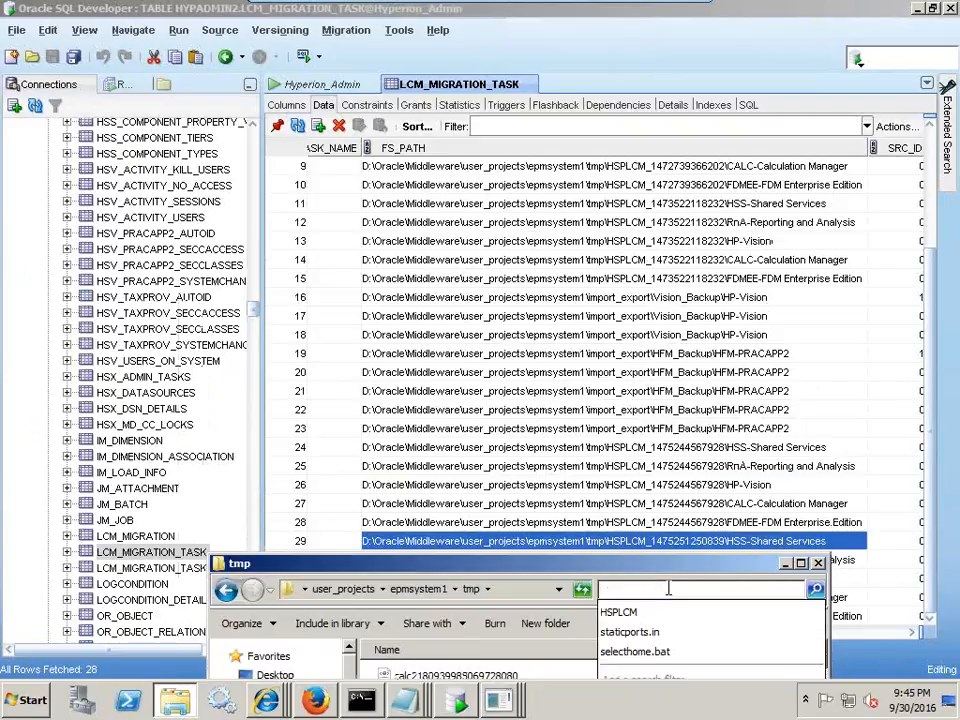
{"action": "type", "text": "HSPLCM"}
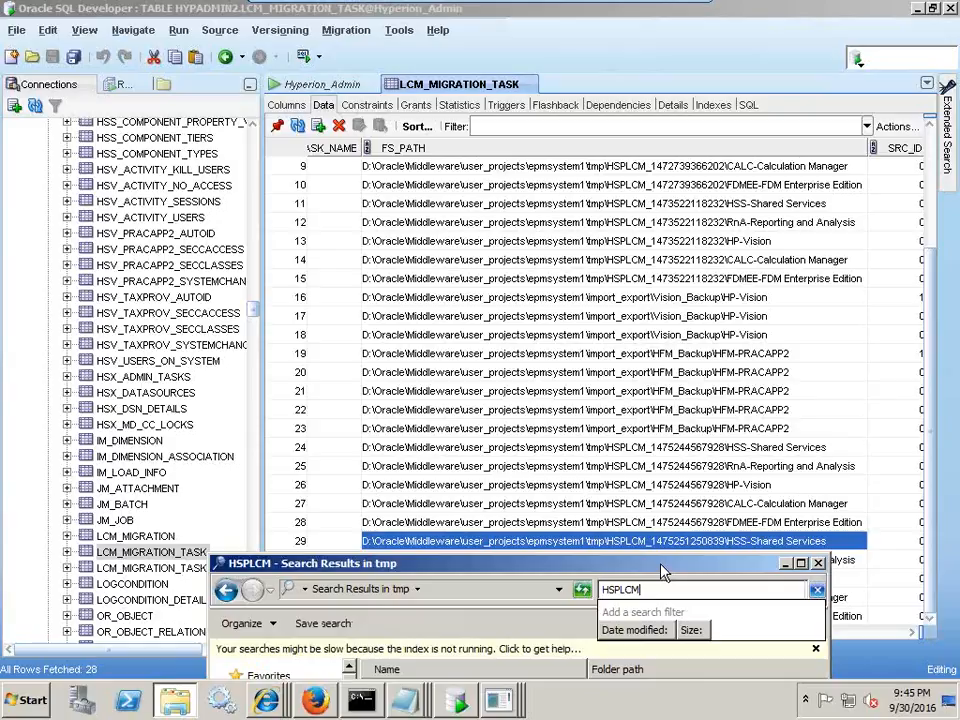
{"action": "left_click_drag", "start_coordinate": [660, 572], "coordinate": [655, 349]}
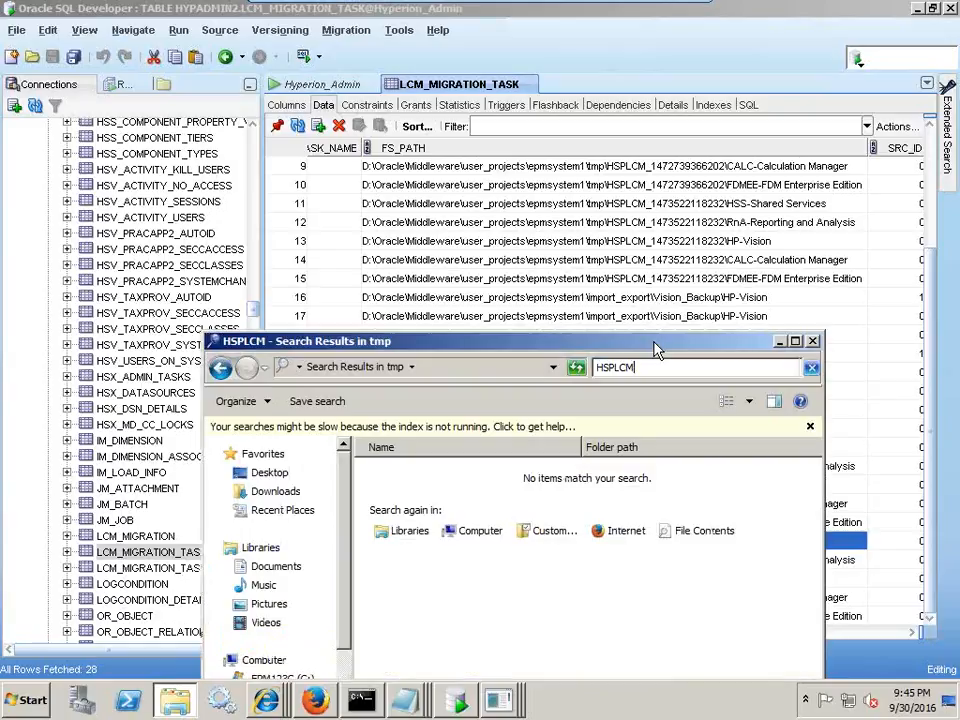
{"action": "left_click_drag", "start_coordinate": [588, 344], "coordinate": [592, 599]}
{"action": "left_click", "coordinate": [591, 538]}
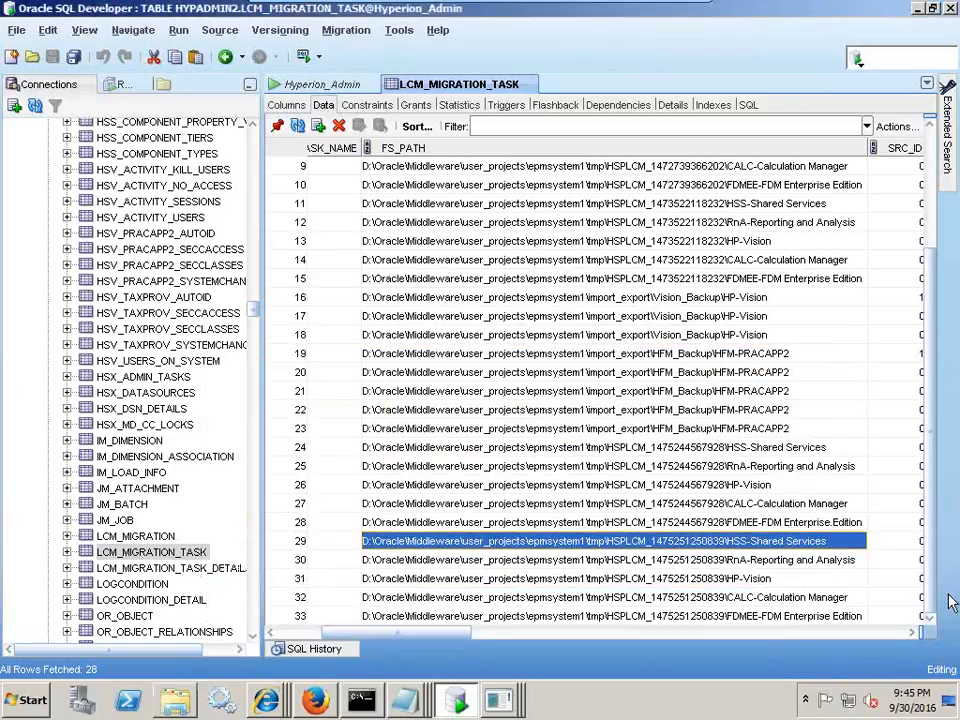
- Scroll the task grid right through the status and target columns to NUM_TOTAL, NUM_PASSED and NUM_FAILED
{"action": "left_click", "coordinate": [912, 632]}
{"action": "left_click", "coordinate": [912, 632]}
{"action": "left_click", "coordinate": [912, 632]}
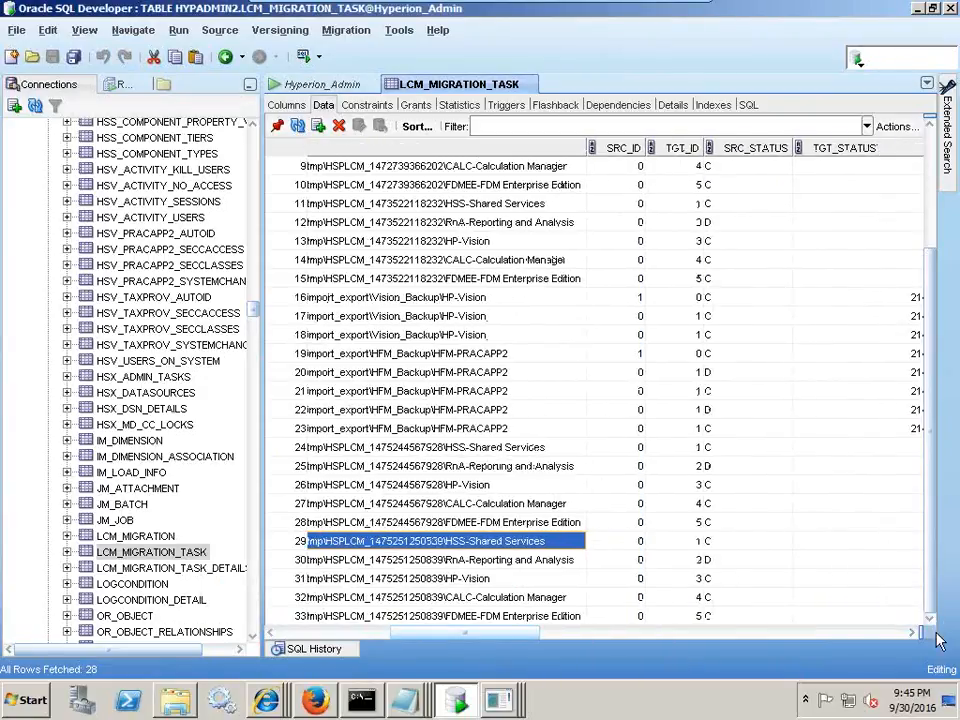
{"action": "left_click", "coordinate": [912, 632]}
{"action": "left_click", "coordinate": [912, 632]}
{"action": "left_click", "coordinate": [912, 632]}
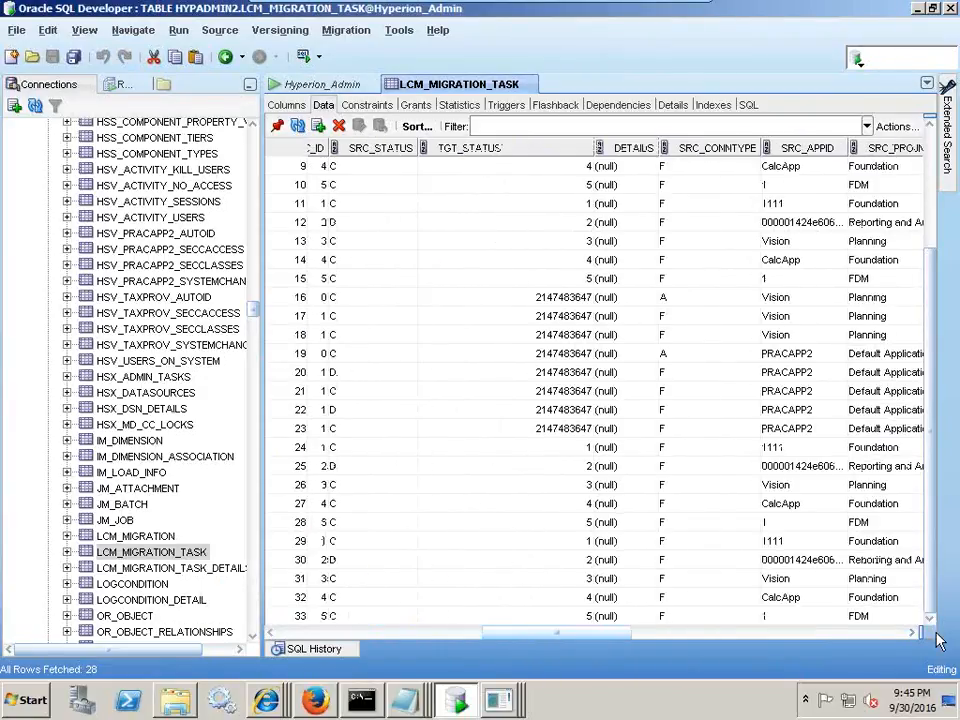
{"action": "left_click", "coordinate": [936, 634]}
{"action": "left_click", "coordinate": [936, 634]}
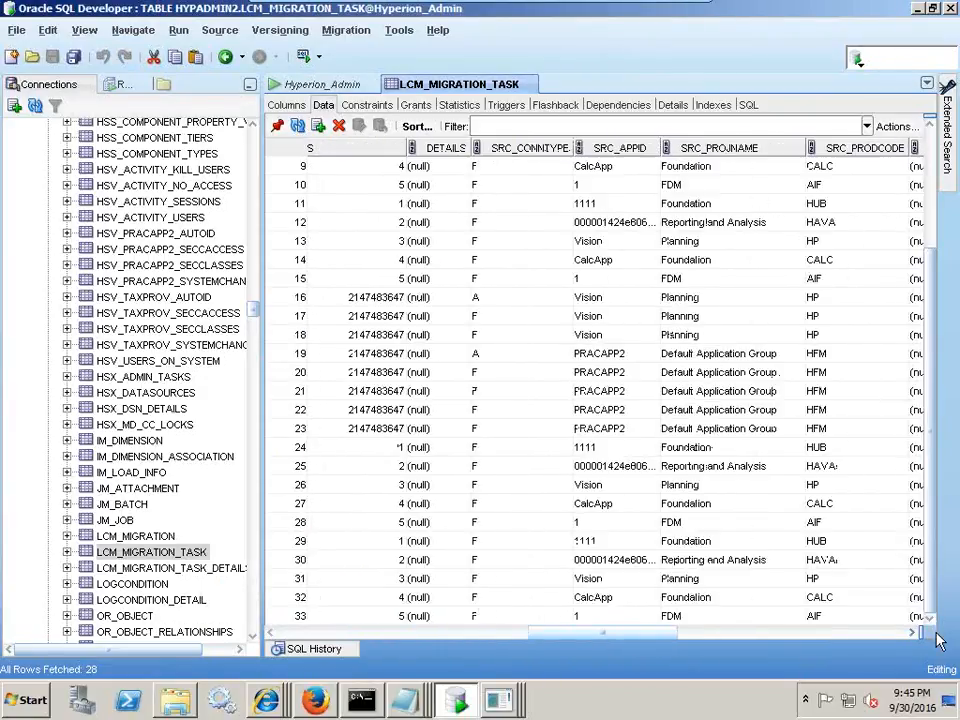
{"action": "left_click", "coordinate": [936, 634]}
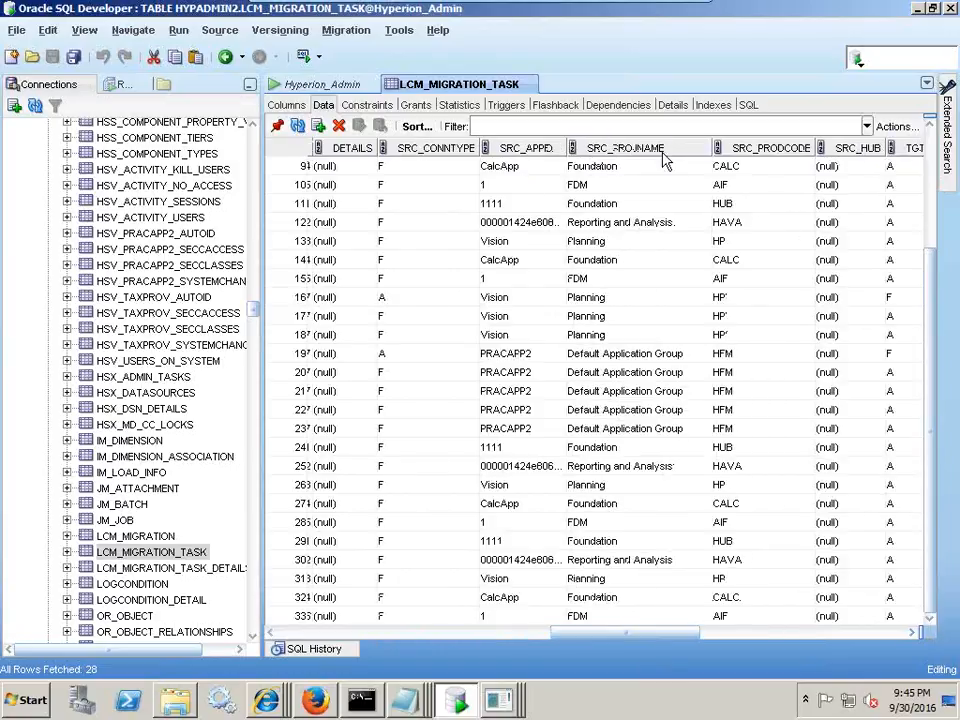
{"action": "left_click", "coordinate": [913, 634]}
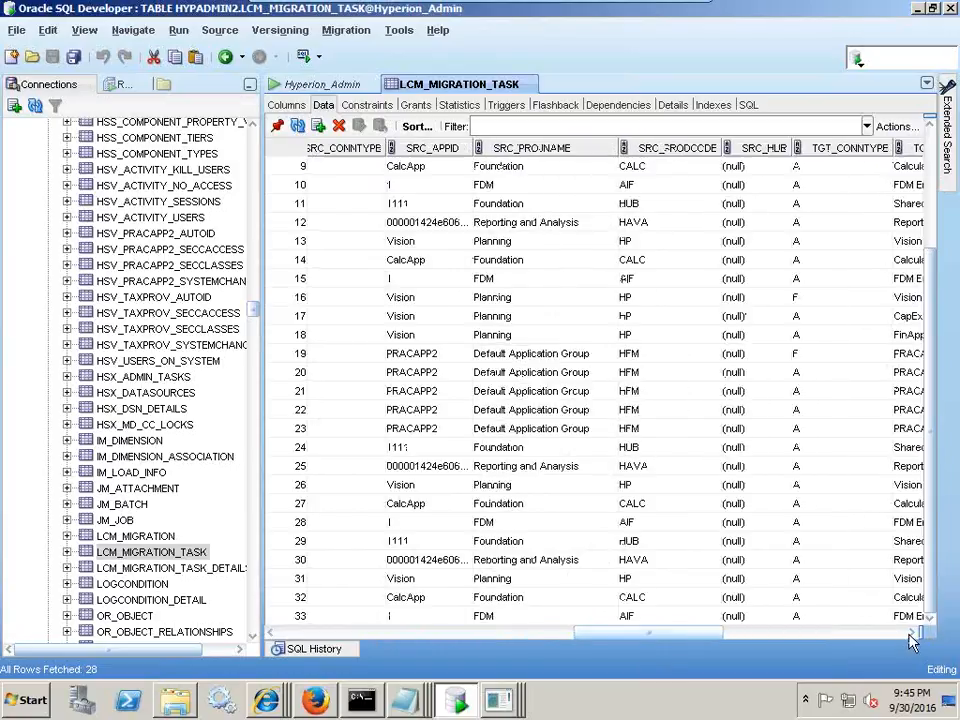
{"action": "left_click", "coordinate": [913, 634]}
{"action": "left_click", "coordinate": [913, 636]}
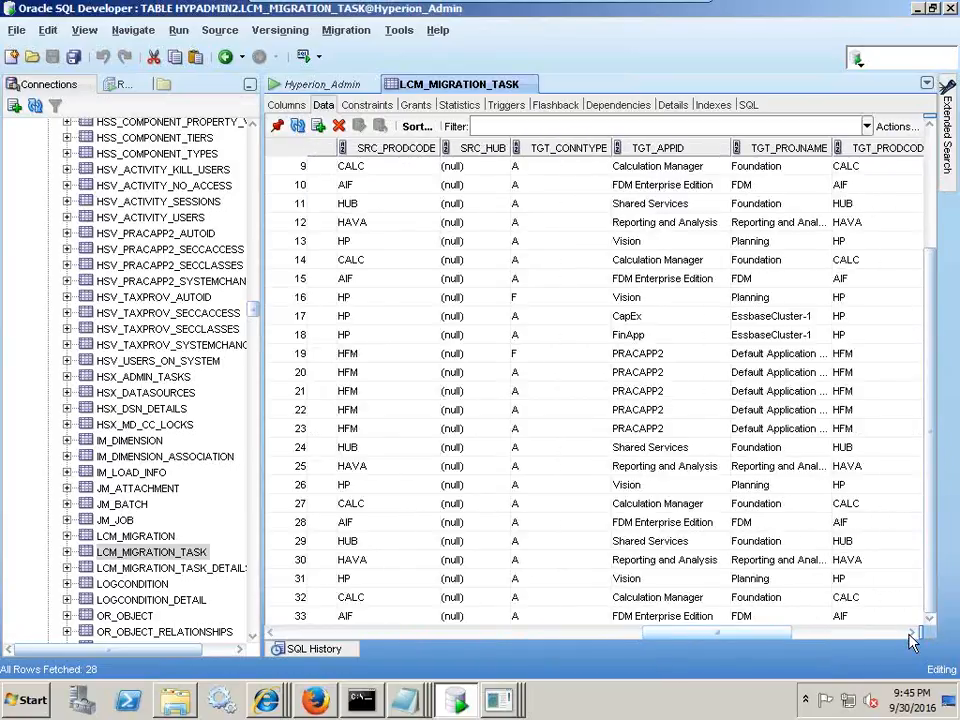
{"action": "left_click", "coordinate": [911, 635]}
{"action": "left_click", "coordinate": [911, 635]}
{"action": "left_click", "coordinate": [911, 635]}
{"action": "left_click", "coordinate": [911, 635]}
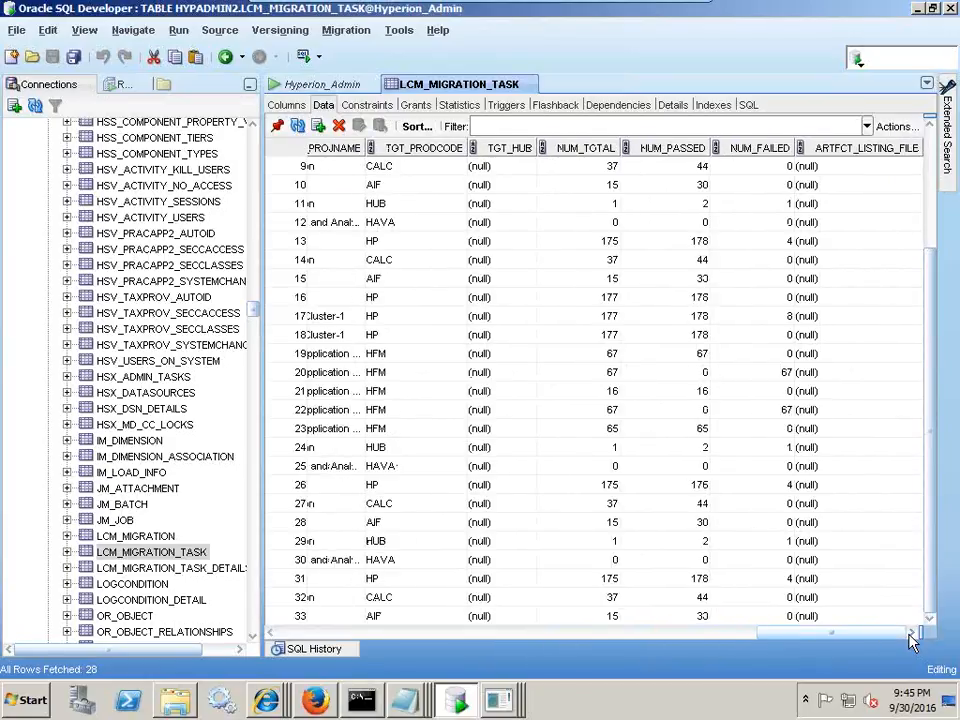
- Scroll back to MIGRATION_ID and FS_PATH and reselect migration 13's rows 29–33
{"action": "left_click", "coordinate": [358, 632]}
{"action": "left_click", "coordinate": [358, 632]}
{"action": "left_click_drag", "start_coordinate": [362, 548], "coordinate": [363, 620]}
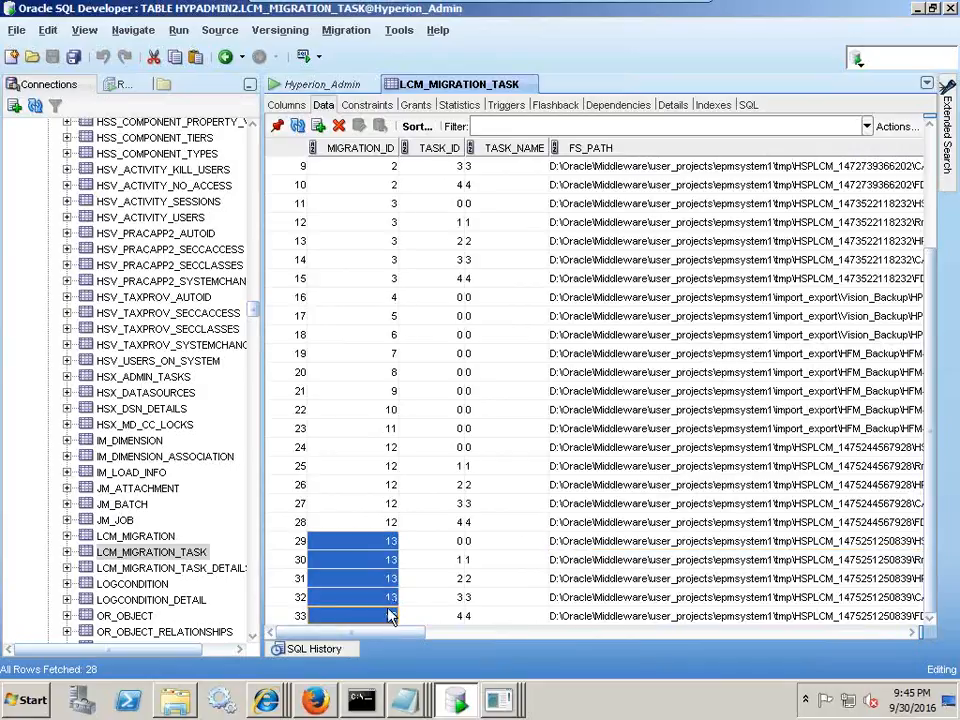
{"action": "left_click_drag", "start_coordinate": [399, 628], "coordinate": [792, 651]}
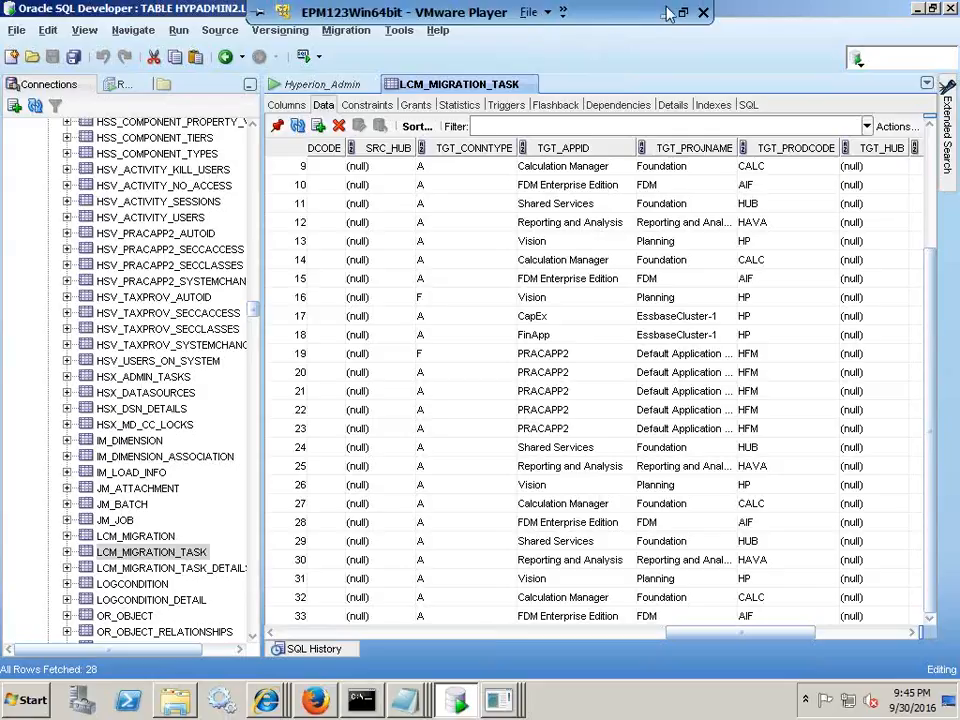
- Select the five-line task-detail query on PowerPoint slide 7 for copying
{"action": "left_click", "coordinate": [501, 12]}
{"action": "left_click", "coordinate": [531, 551]}
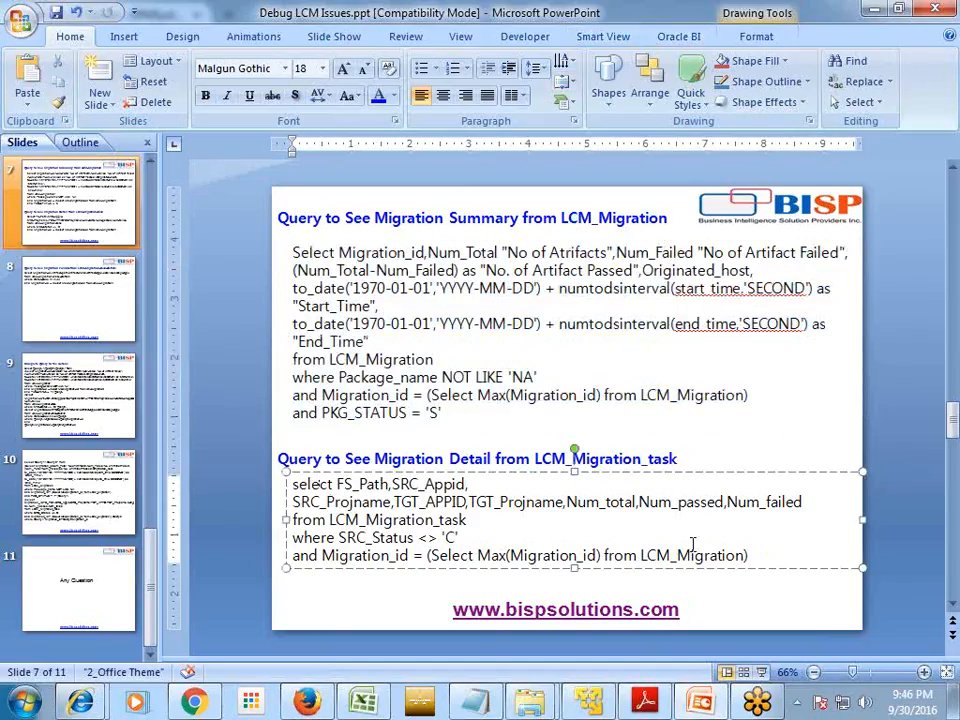
{"action": "left_click_drag", "start_coordinate": [750, 555], "coordinate": [291, 484]}
{"action": "key", "text": "ctrl+c"}
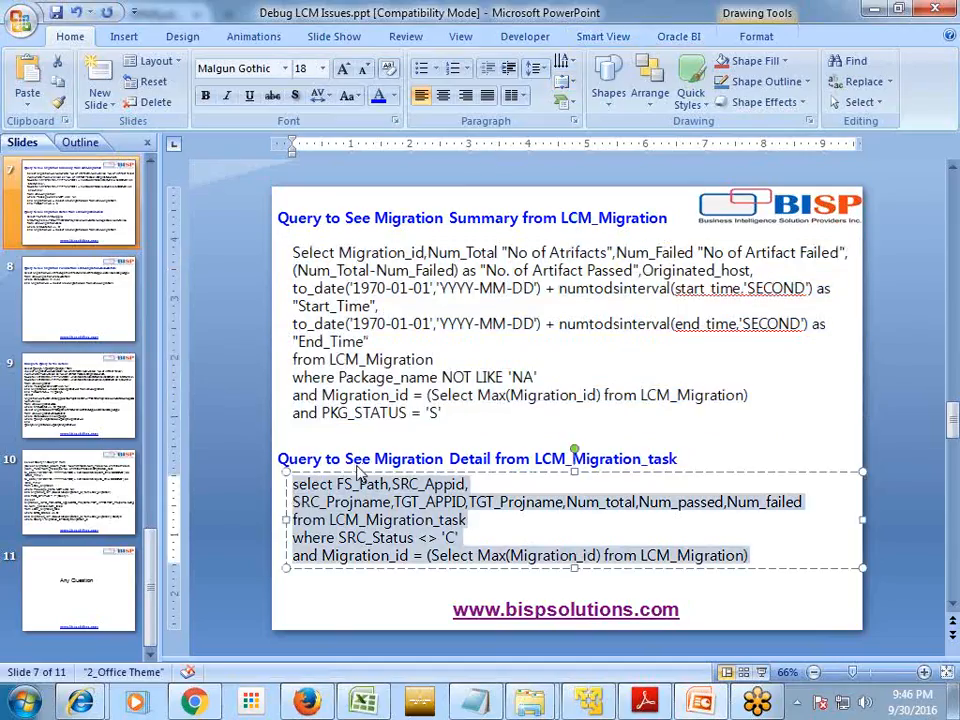
{"action": "left_click", "coordinate": [601, 697]}
- Paste the LCM_Migration_task detail query below the last query in the Hyperion_Admin worksheet
{"action": "left_click", "coordinate": [326, 85]}
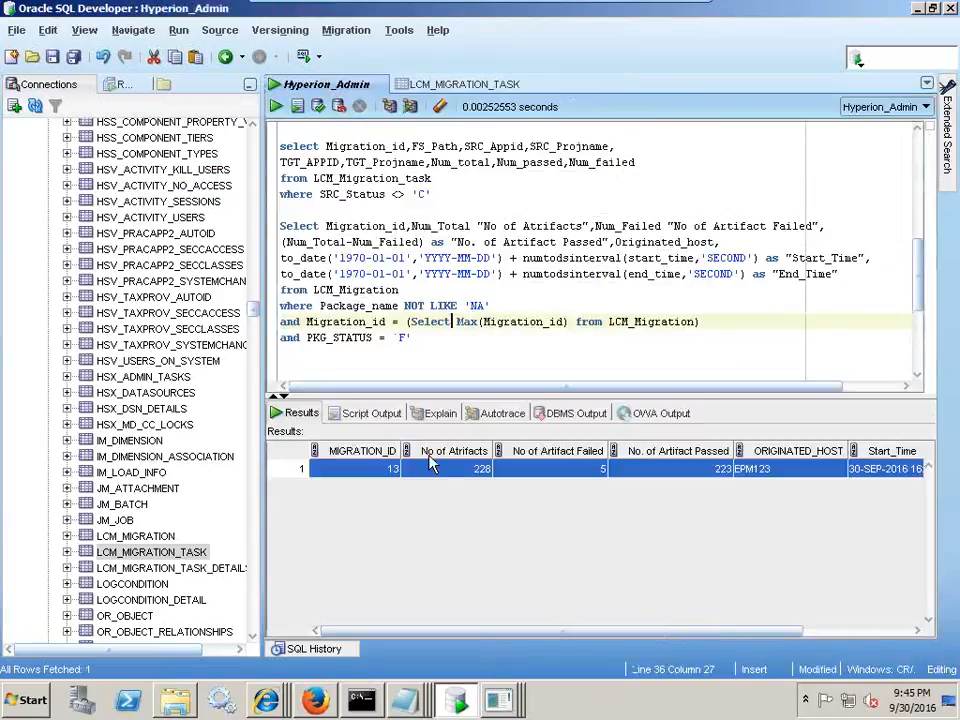
{"action": "left_click", "coordinate": [452, 345]}
{"action": "key", "text": "Return"}
{"action": "key", "text": "ctrl+v"}
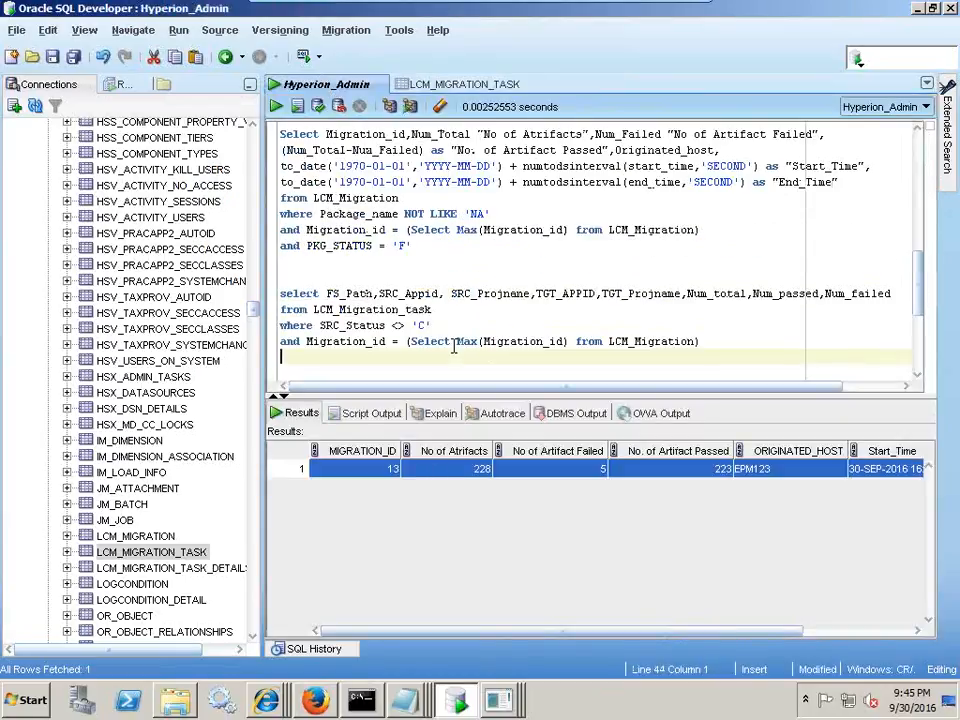
- Highlight the FS_Path, SRC/TGT app and project, and Num_total/passed/failed columns, plus the SRC_Status <> 'C' filter
{"action": "double_click", "coordinate": [334, 293]}
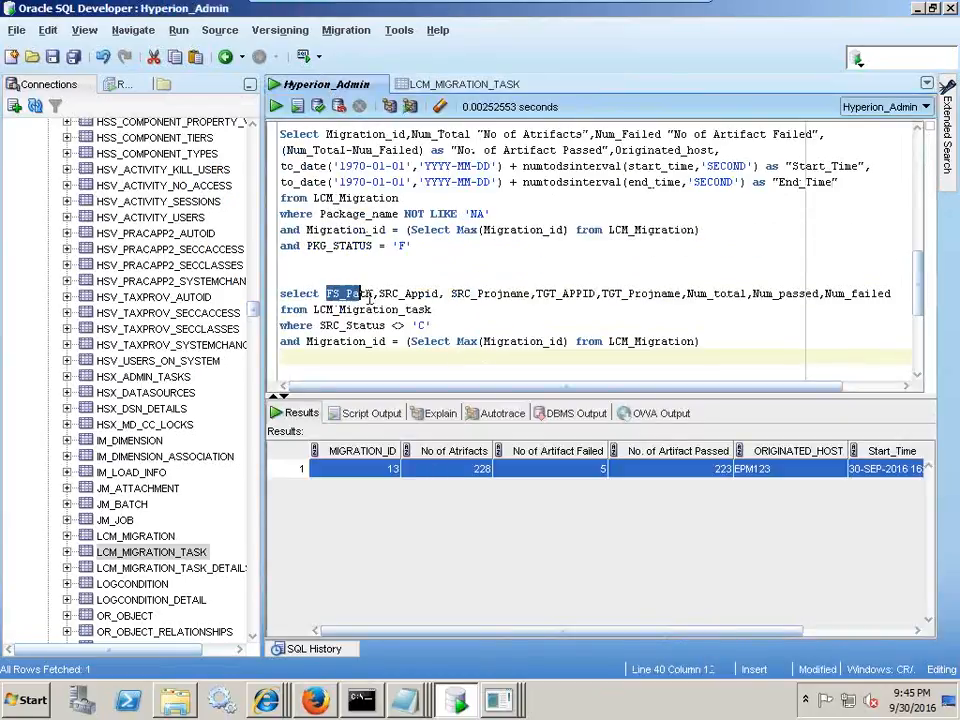
{"action": "left_click", "coordinate": [445, 294]}
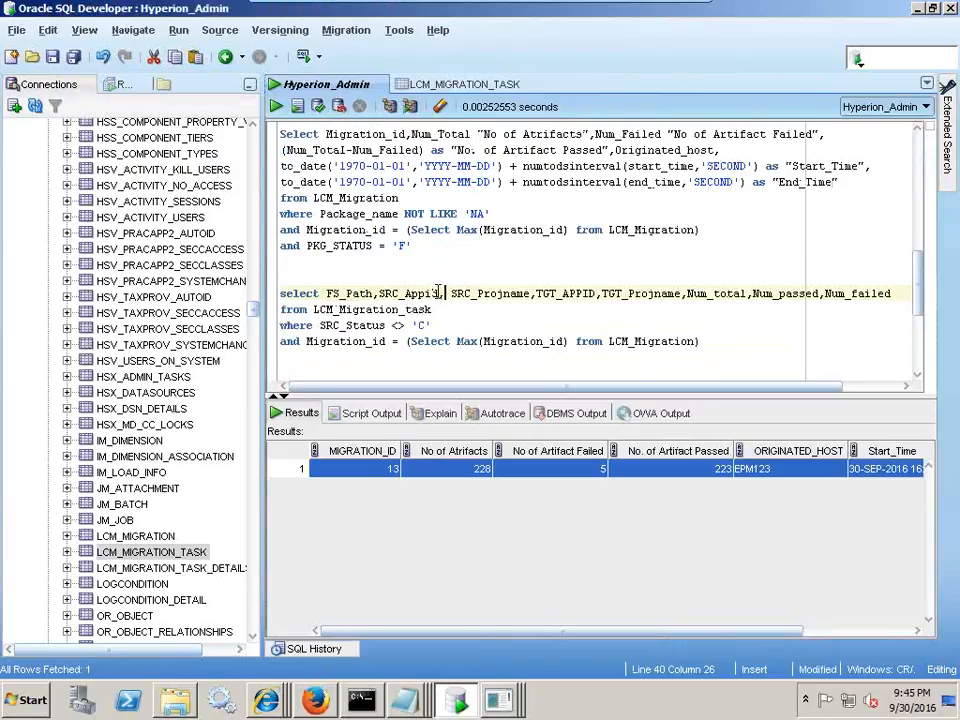
{"action": "left_click_drag", "start_coordinate": [452, 294], "coordinate": [526, 294]}
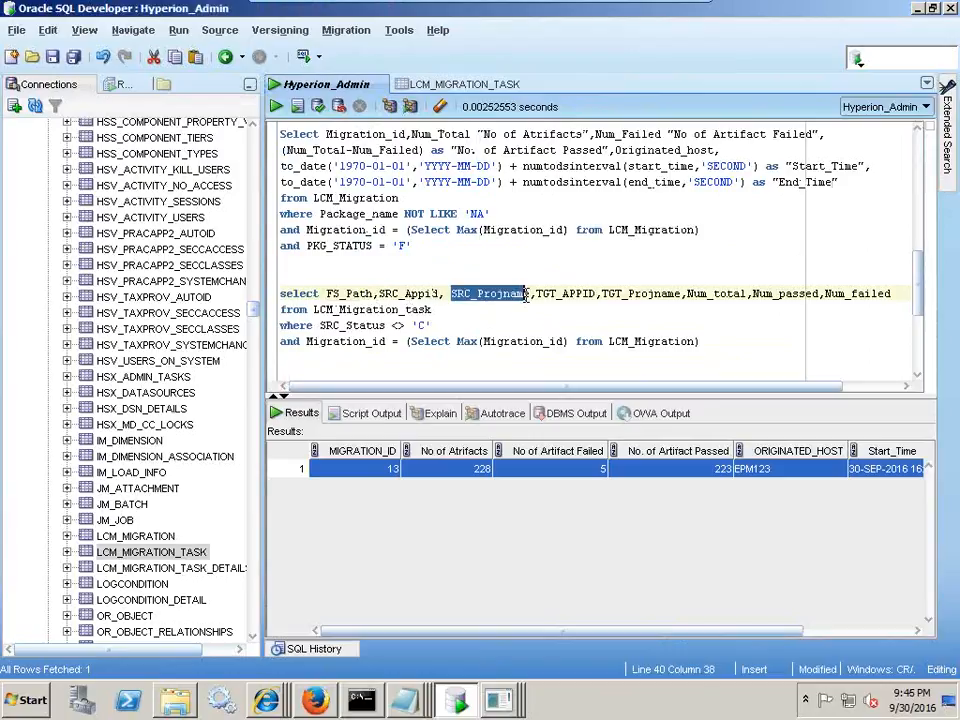
{"action": "left_click", "coordinate": [578, 292]}
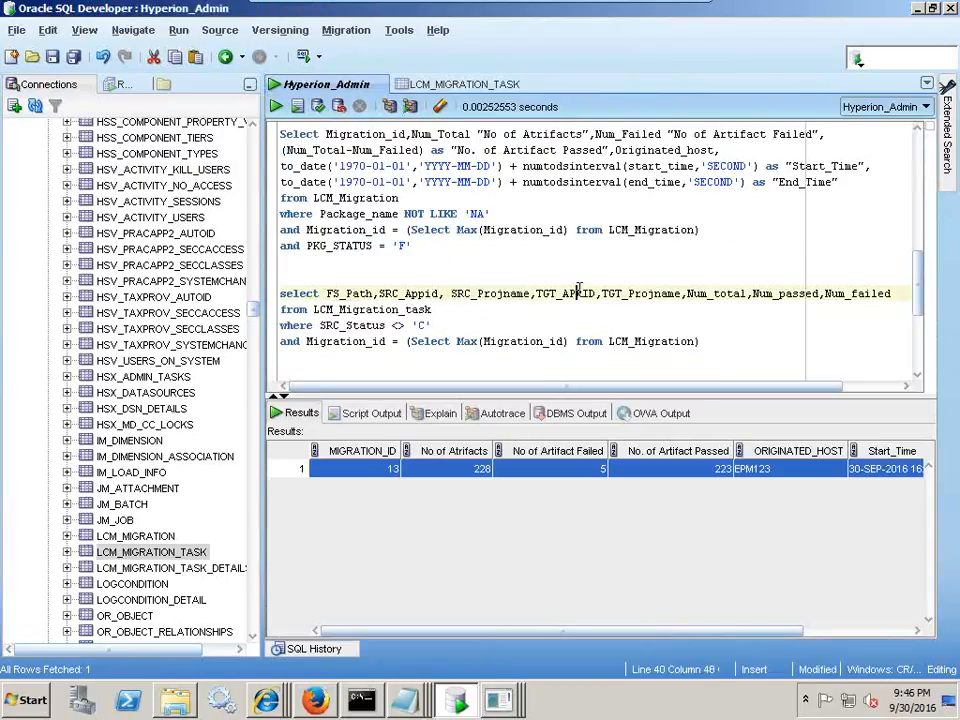
{"action": "left_click", "coordinate": [665, 294]}
{"action": "left_click_drag", "start_coordinate": [689, 293], "coordinate": [866, 298]}
{"action": "left_click", "coordinate": [532, 342]}
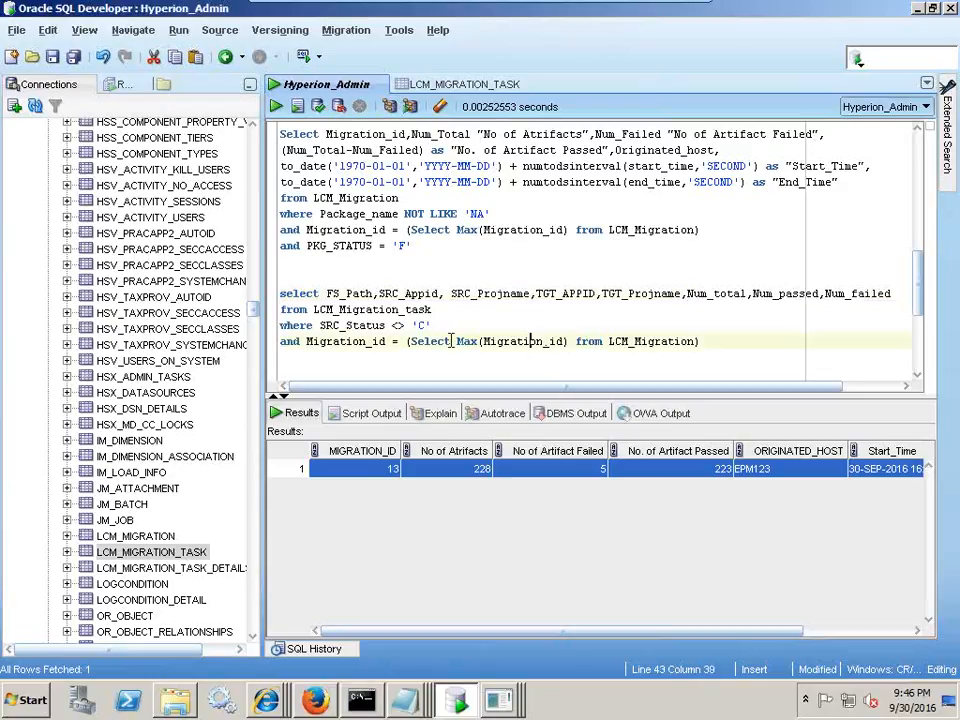
{"action": "left_click_drag", "start_coordinate": [428, 326], "coordinate": [320, 325]}
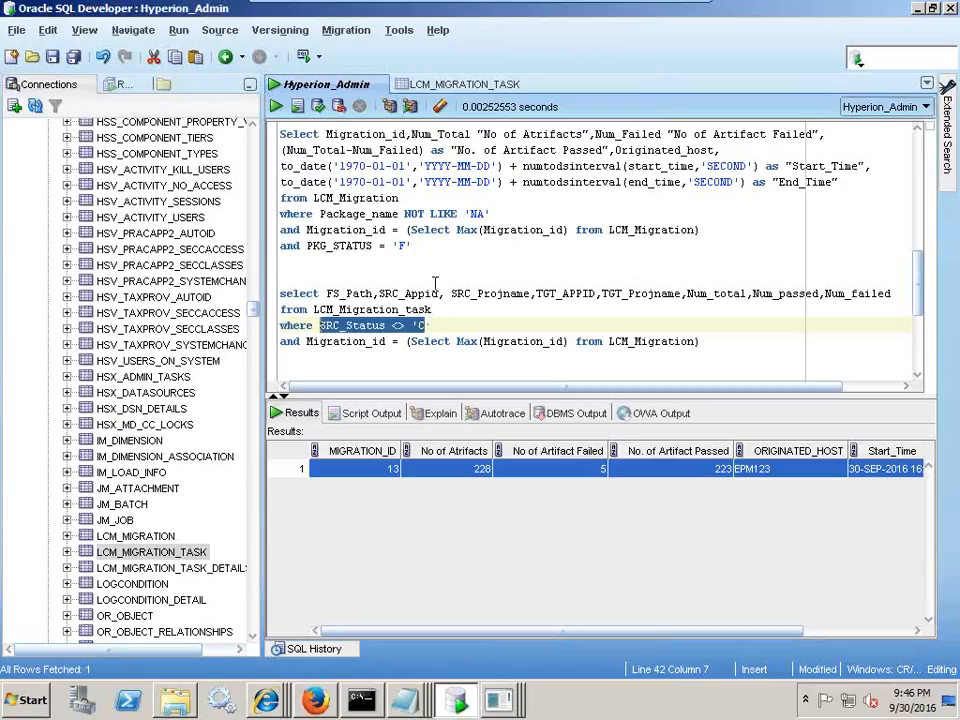
- Bring up the matching PowerPoint slide, then HyperionSharedServices.pdf at page 28's LCM_MIGRATION_TASK columns
{"action": "mouse_move", "coordinate": [560, 8]}
{"action": "left_click", "coordinate": [664, 13]}
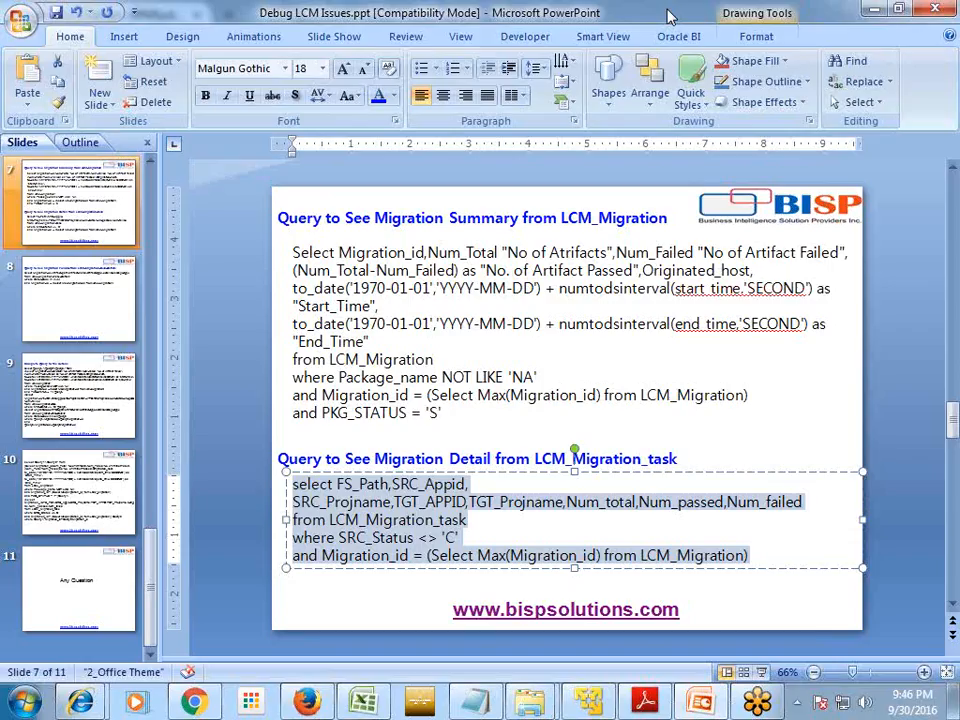
{"action": "left_click", "coordinate": [644, 703]}
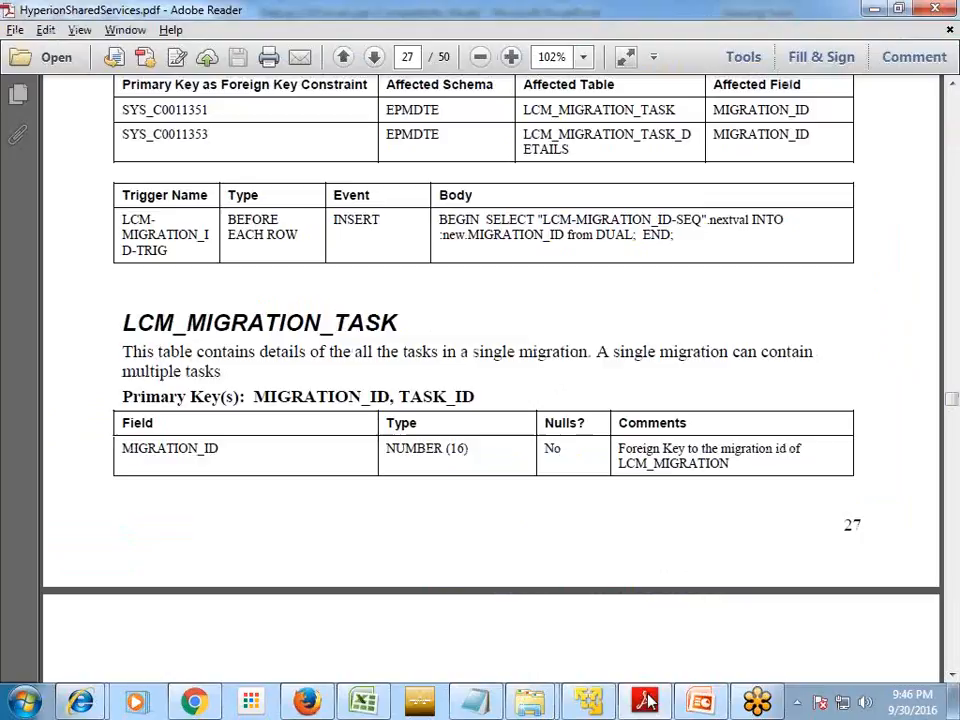
{"action": "scroll", "coordinate": [476, 325], "scroll_direction": "down", "scroll_amount": 3}
{"action": "scroll", "coordinate": [476, 329], "scroll_direction": "down", "scroll_amount": 5}
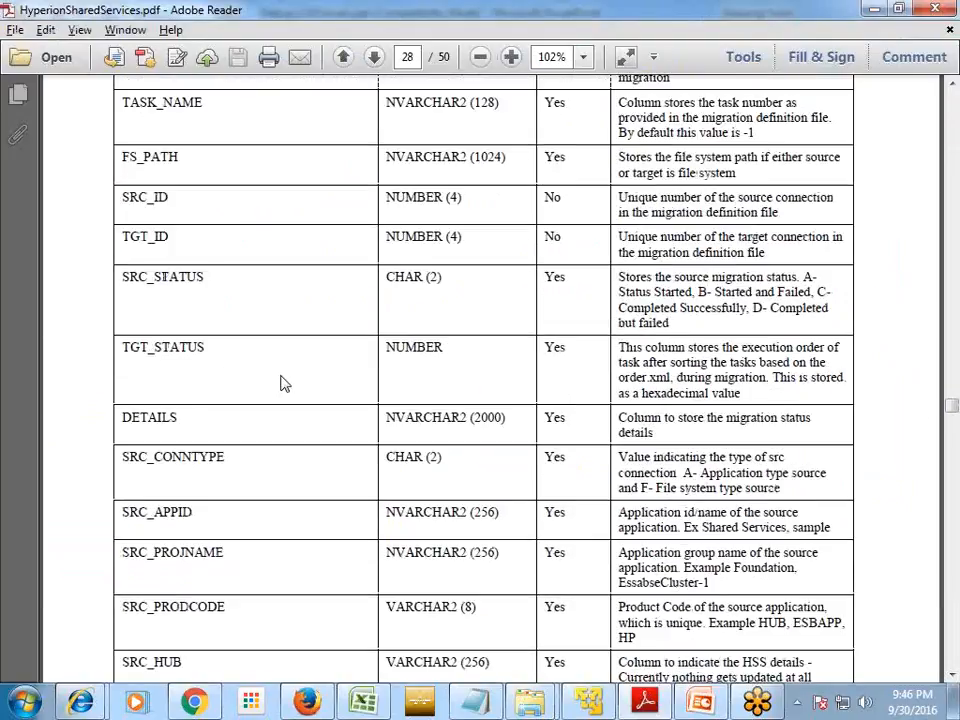
- Highlight SRC_STATUS codes 'C- Completed Successfully' and 'B- Started and Failed', then return to SQL Developer
{"action": "left_click_drag", "start_coordinate": [121, 280], "coordinate": [214, 279]}
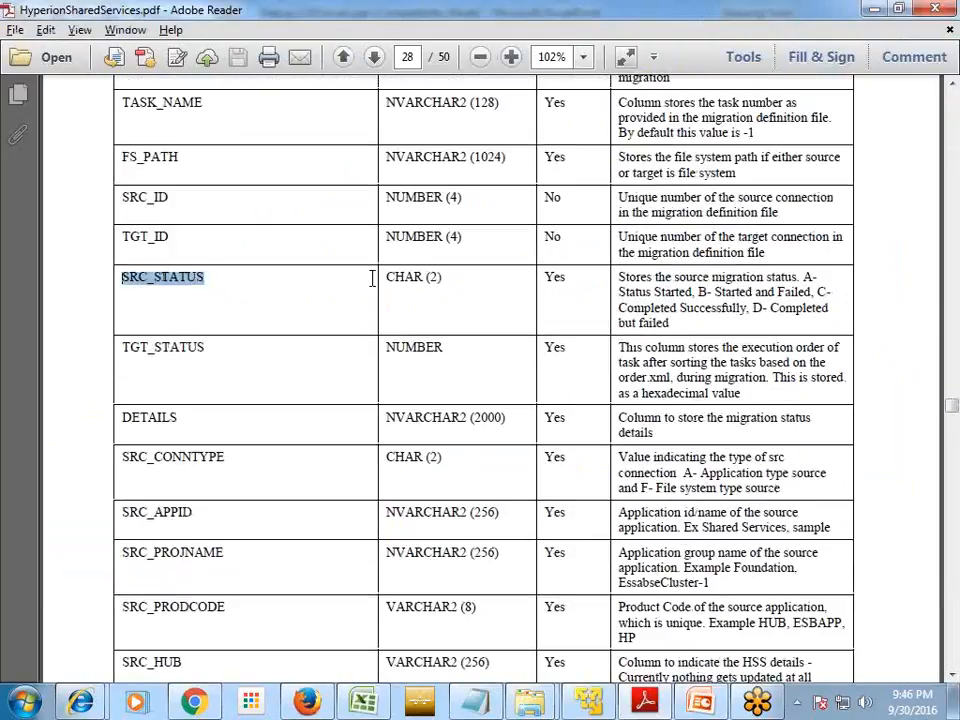
{"action": "left_click_drag", "start_coordinate": [818, 292], "coordinate": [746, 311]}
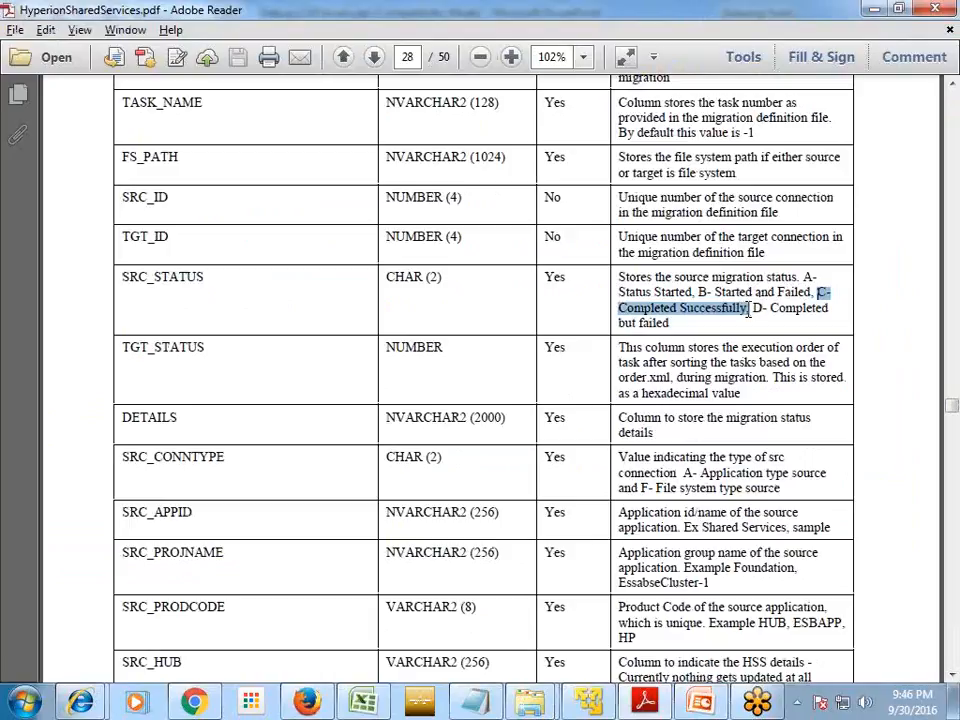
{"action": "left_click", "coordinate": [775, 314]}
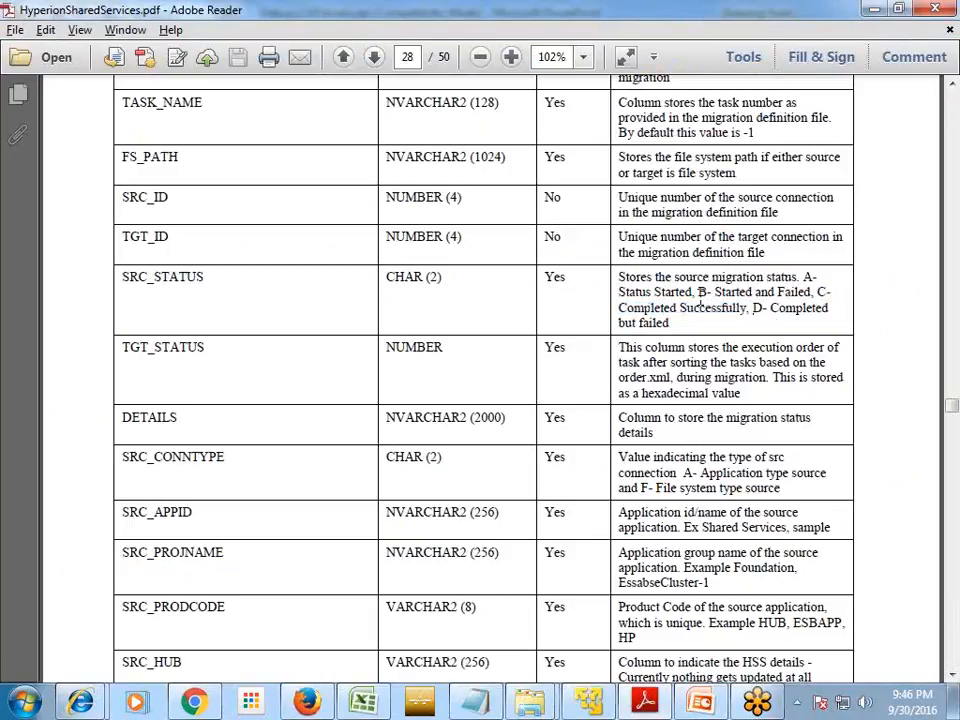
{"action": "left_click_drag", "start_coordinate": [698, 292], "coordinate": [790, 293]}
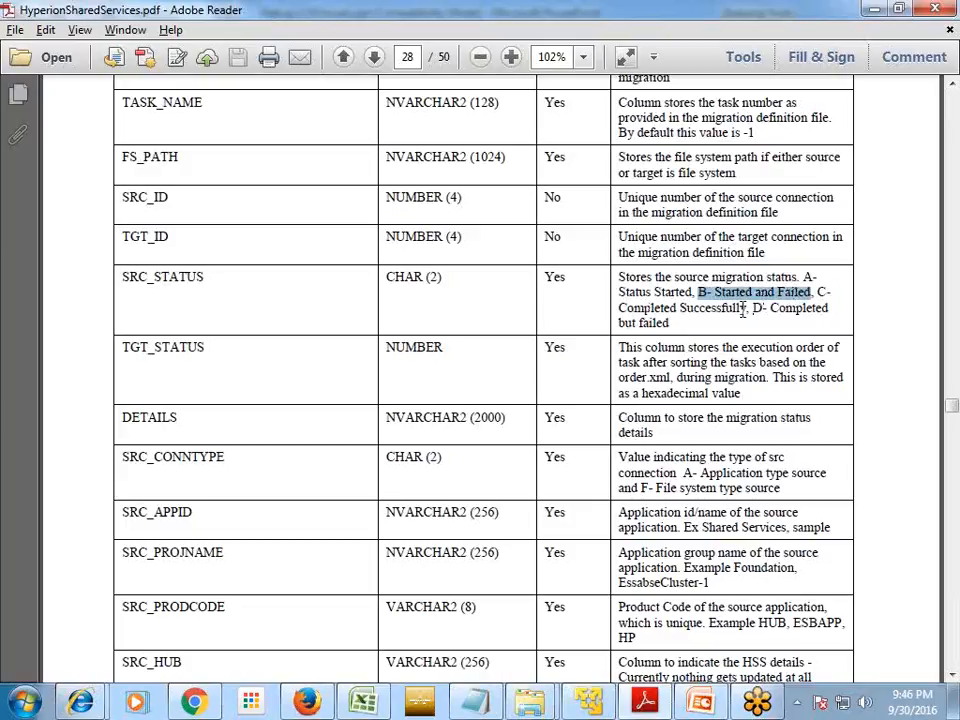
{"action": "left_click", "coordinate": [755, 311]}
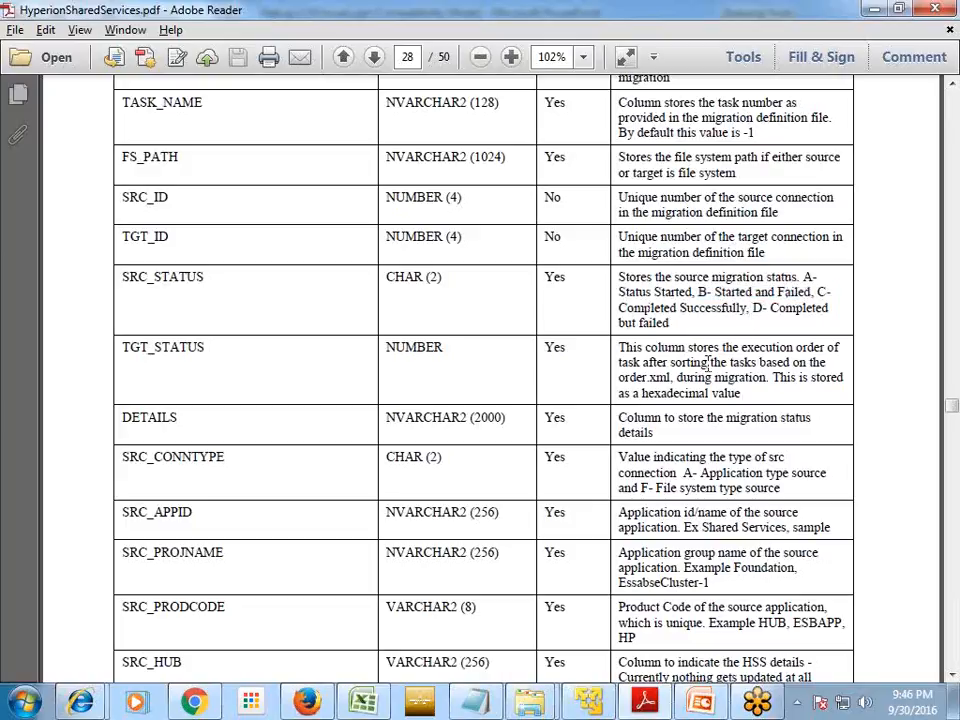
{"action": "left_click", "coordinate": [590, 703]}
{"action": "left_click", "coordinate": [494, 327]}
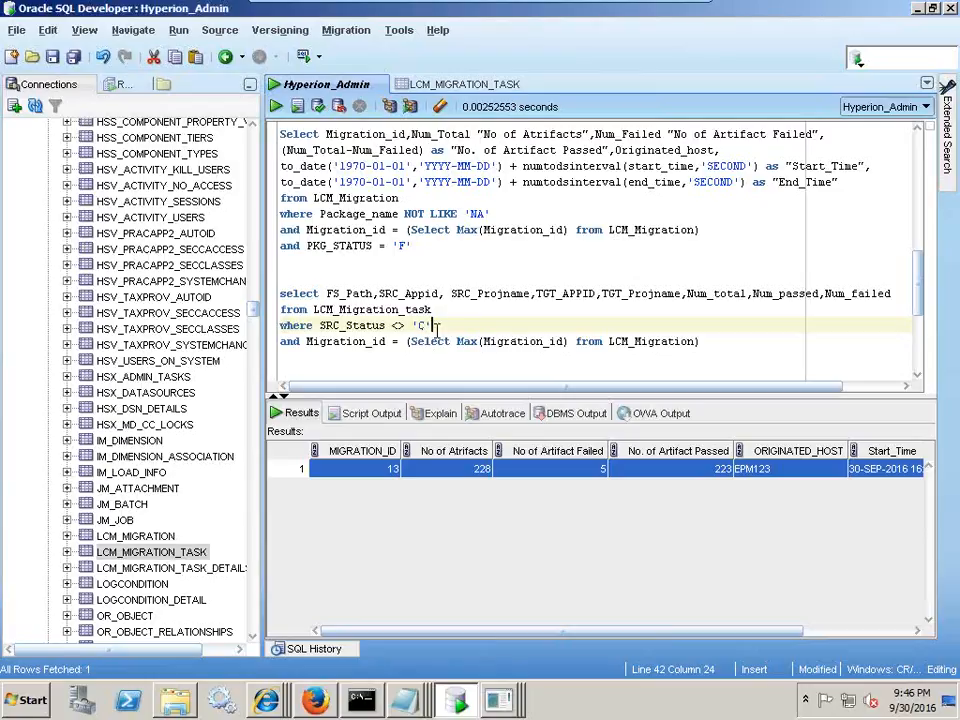
- Run the LCM_Migration_task query, getting one row, and widen the SRC_PROJNAME result column
{"action": "left_click_drag", "start_coordinate": [697, 341], "coordinate": [279, 293]}
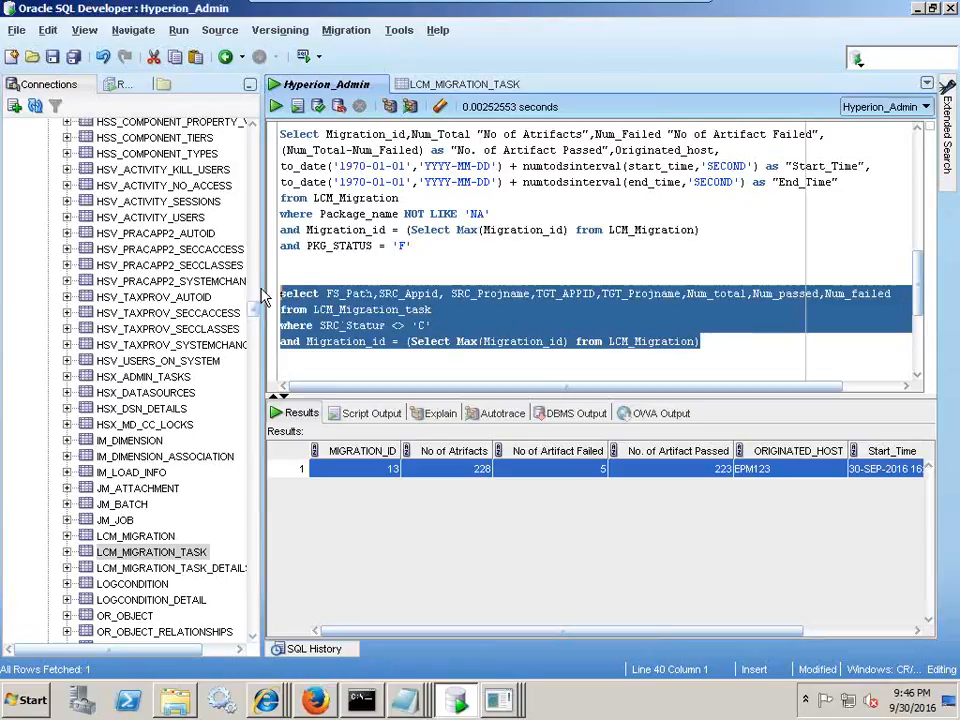
{"action": "left_click", "coordinate": [275, 106]}
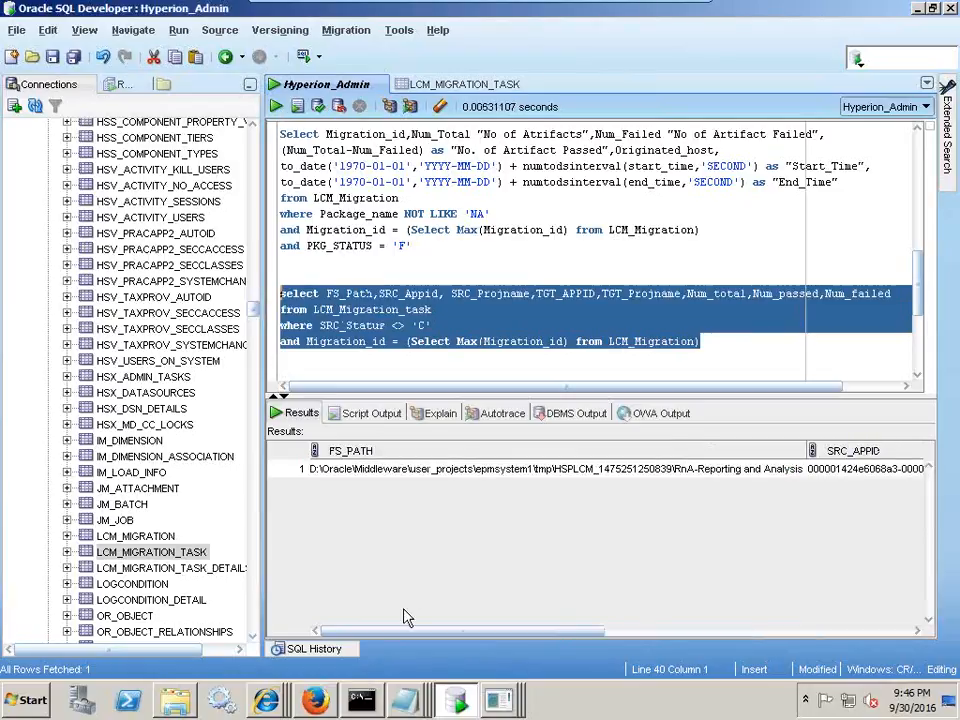
{"action": "left_click_drag", "start_coordinate": [414, 634], "coordinate": [598, 638]}
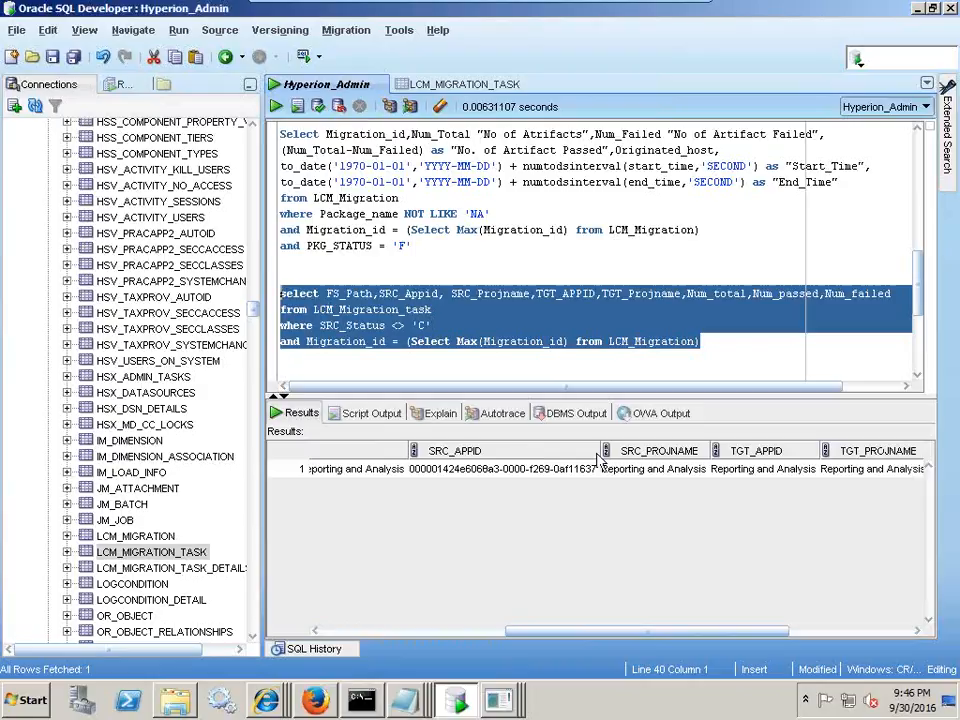
{"action": "left_click_drag", "start_coordinate": [712, 452], "coordinate": [727, 453]}
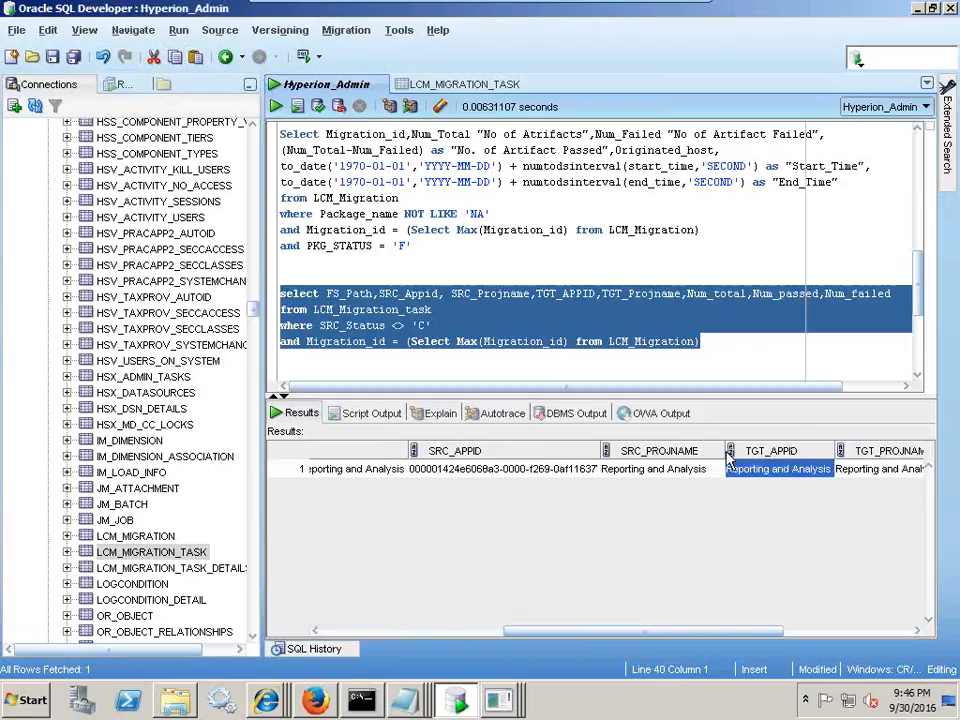
{"action": "left_click_drag", "start_coordinate": [731, 636], "coordinate": [447, 618]}
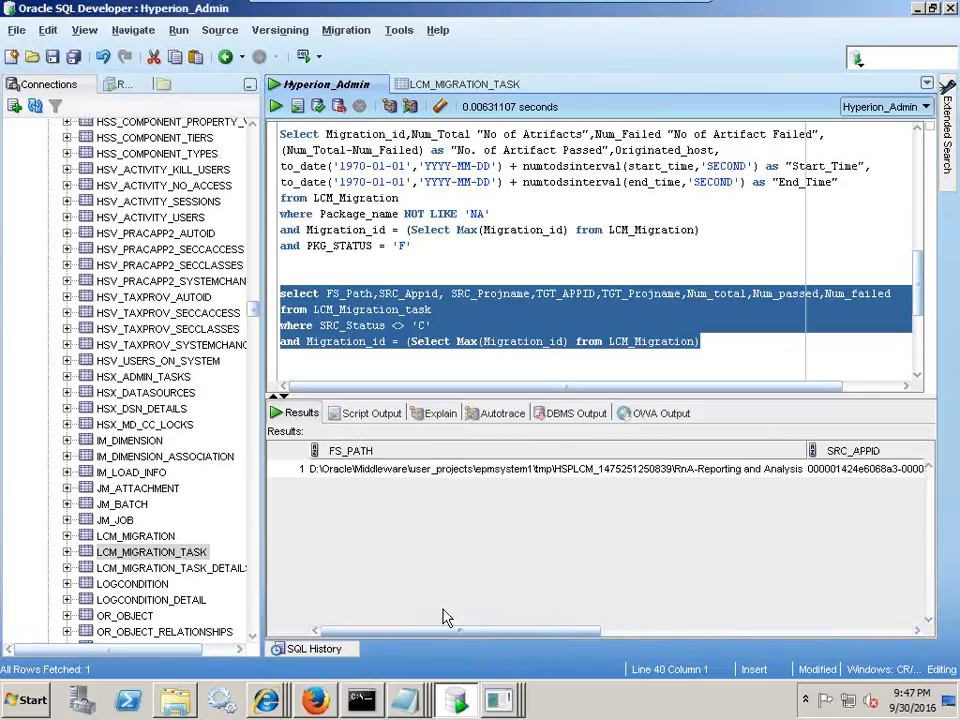
- Add a blank line below the query and open the LCM_MIGRATION_TASK_DETAILS table's data
{"action": "left_click", "coordinate": [481, 341]}
{"action": "left_click", "coordinate": [327, 357]}
{"action": "key", "text": "Return"}
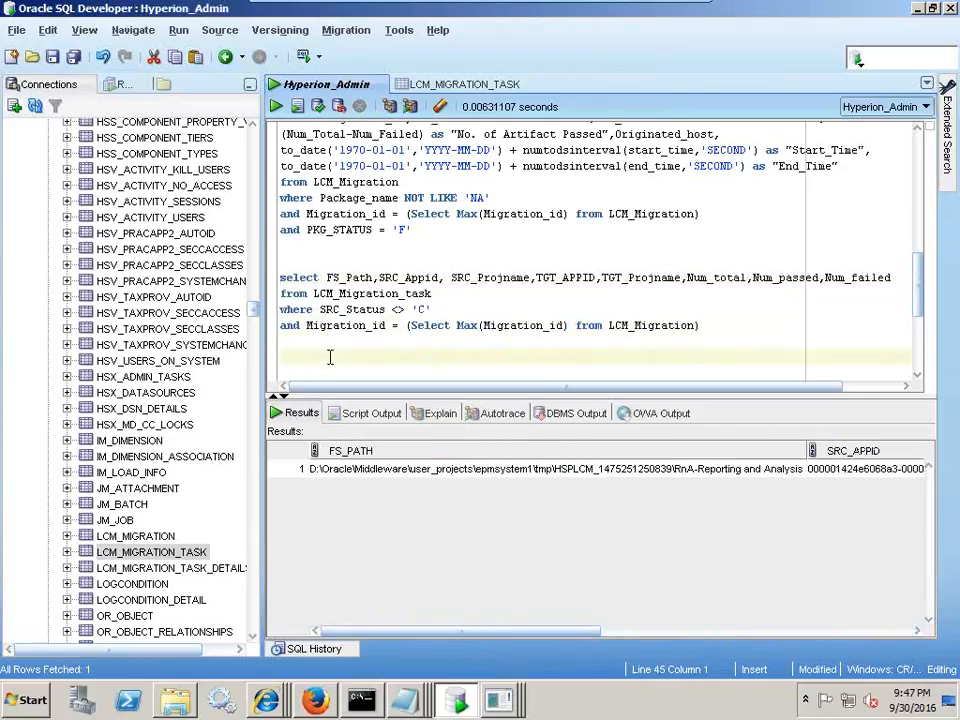
{"action": "left_click", "coordinate": [200, 567]}
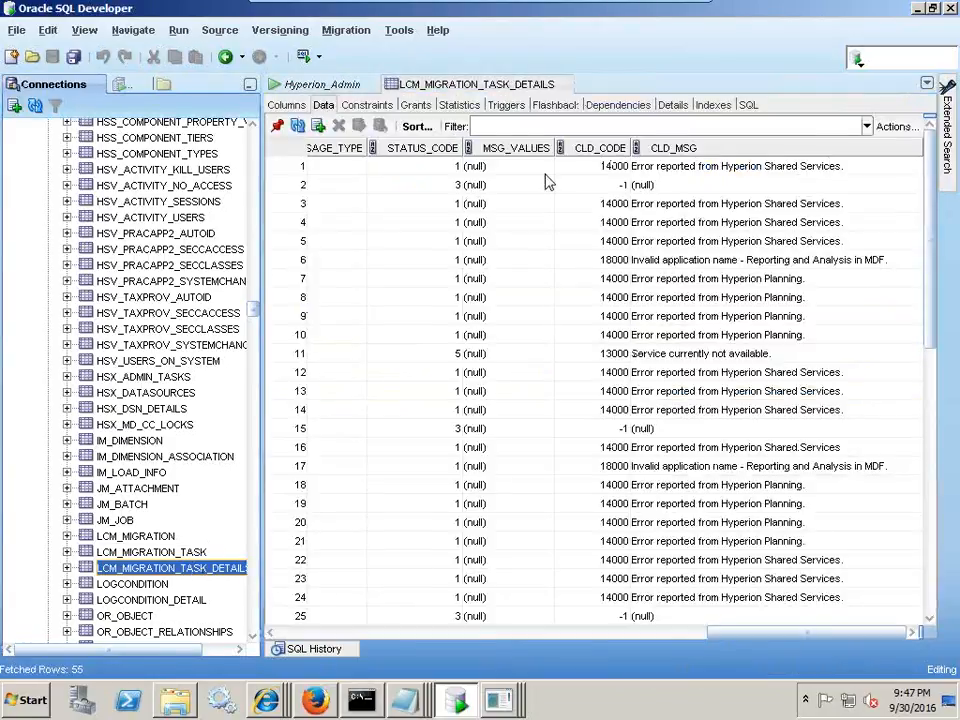
{"action": "left_click", "coordinate": [667, 15]}
{"action": "left_click", "coordinate": [706, 705]}
- Go back to slide 3 and underline 'Detailed failure information' for LCM_MIGRATION_TASK_DETAILS
{"action": "scroll", "coordinate": [624, 461], "scroll_direction": "up", "scroll_amount": 2}
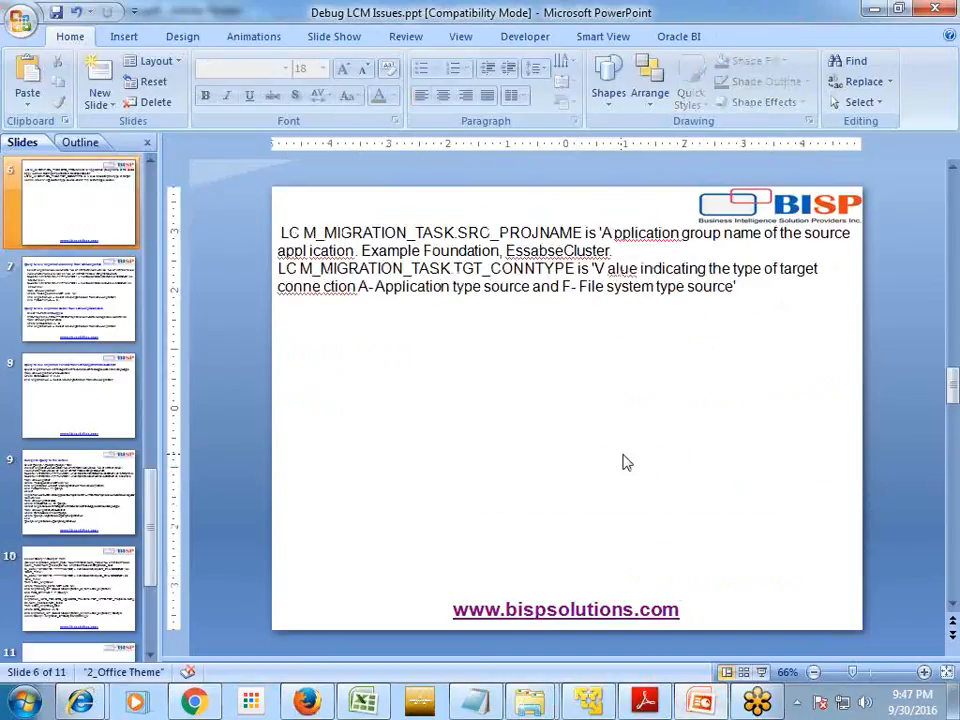
{"action": "scroll", "coordinate": [624, 455], "scroll_direction": "up", "scroll_amount": 2}
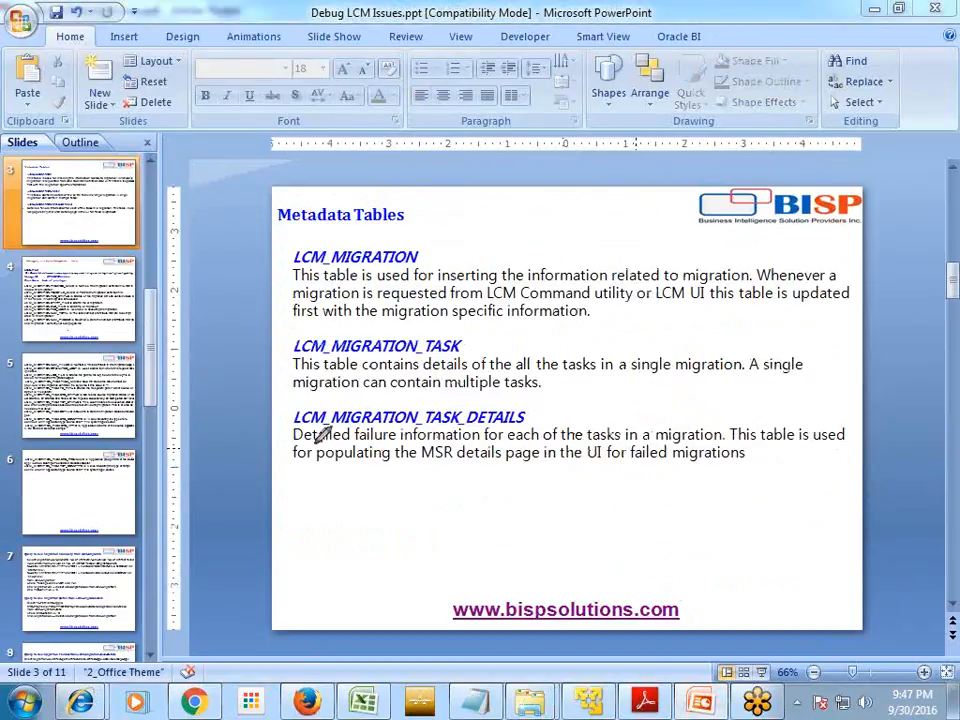
{"action": "mouse_move", "coordinate": [440, 437]}
{"action": "left_mouse_down"}
{"action": "mouse_move", "coordinate": [485, 438]}
{"action": "mouse_move", "coordinate": [484, 425]}
{"action": "mouse_move", "coordinate": [296, 422]}
{"action": "mouse_move", "coordinate": [292, 441]}
{"action": "left_mouse_up"}
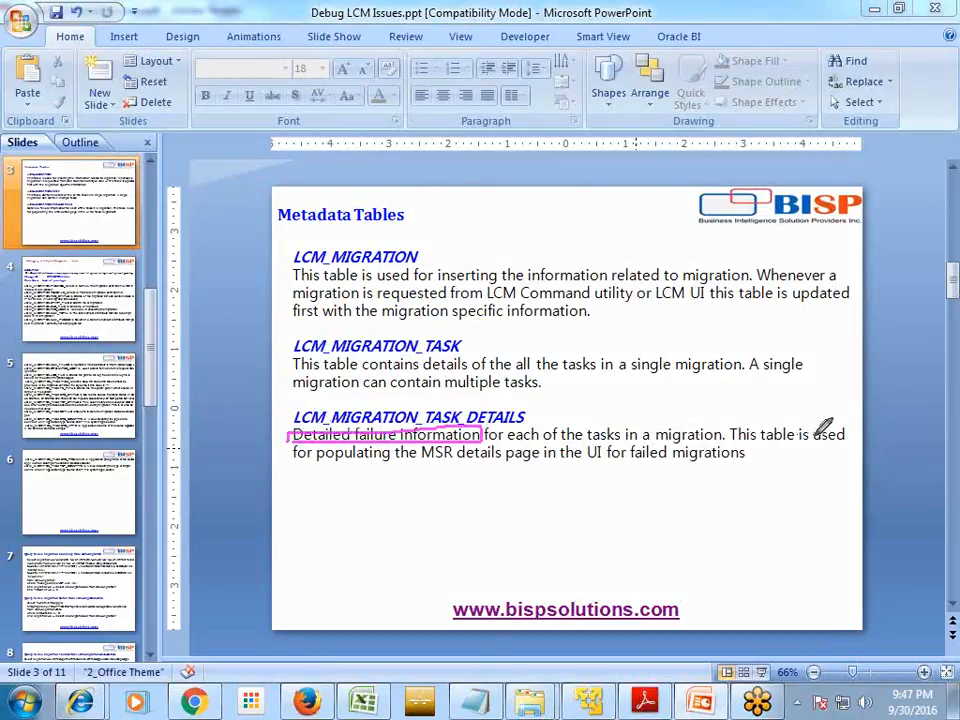
{"action": "key", "text": "Escape"}
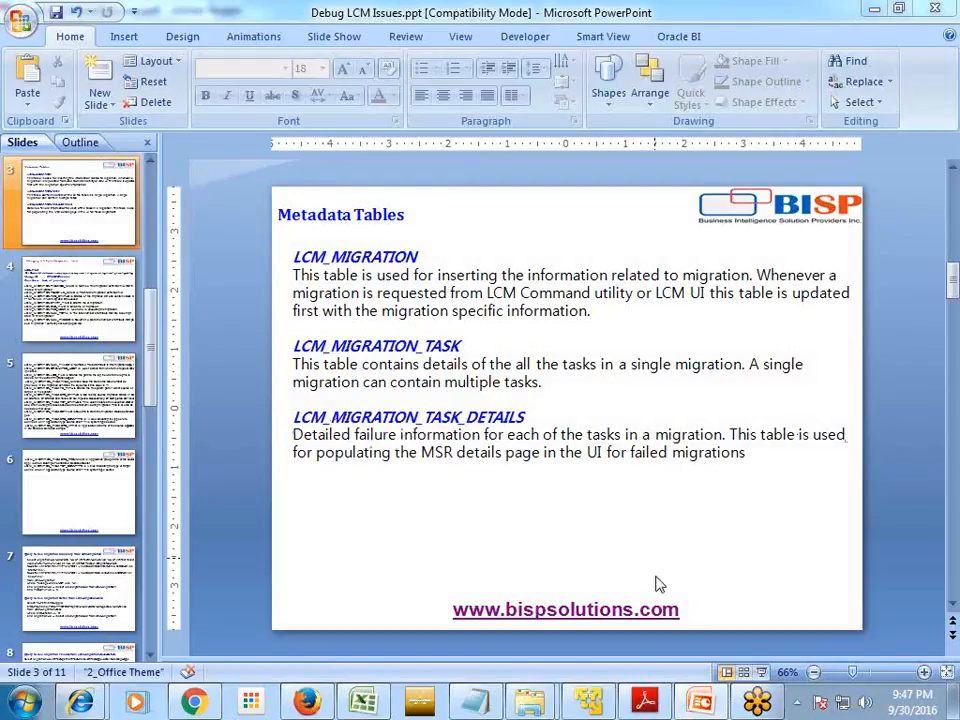
{"action": "left_click", "coordinate": [590, 701]}
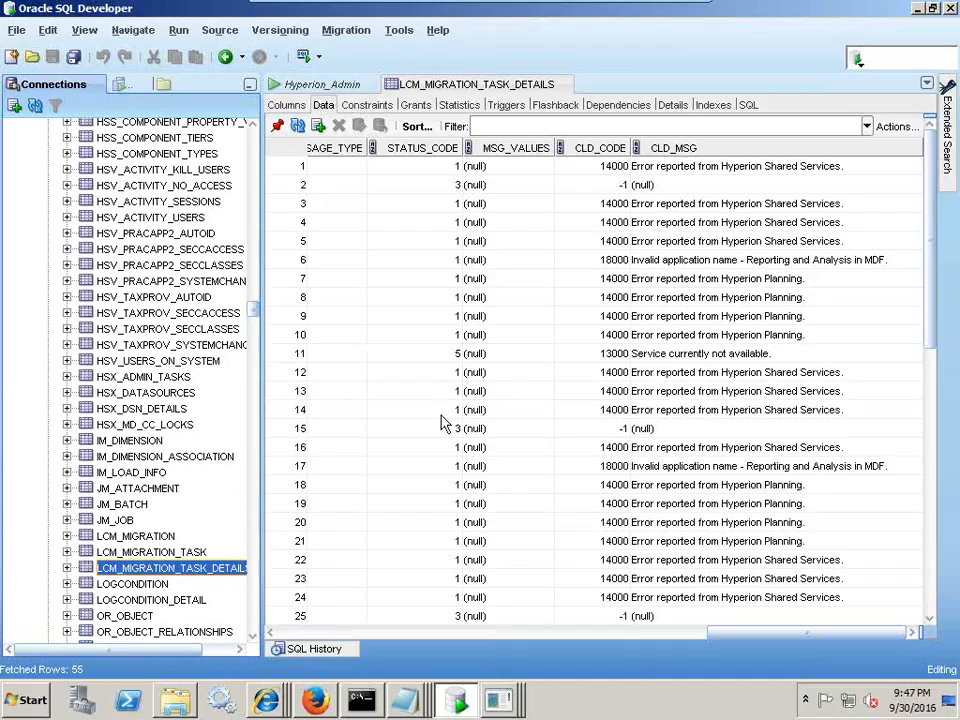
{"action": "left_click", "coordinate": [321, 634]}
{"action": "left_click", "coordinate": [321, 634]}
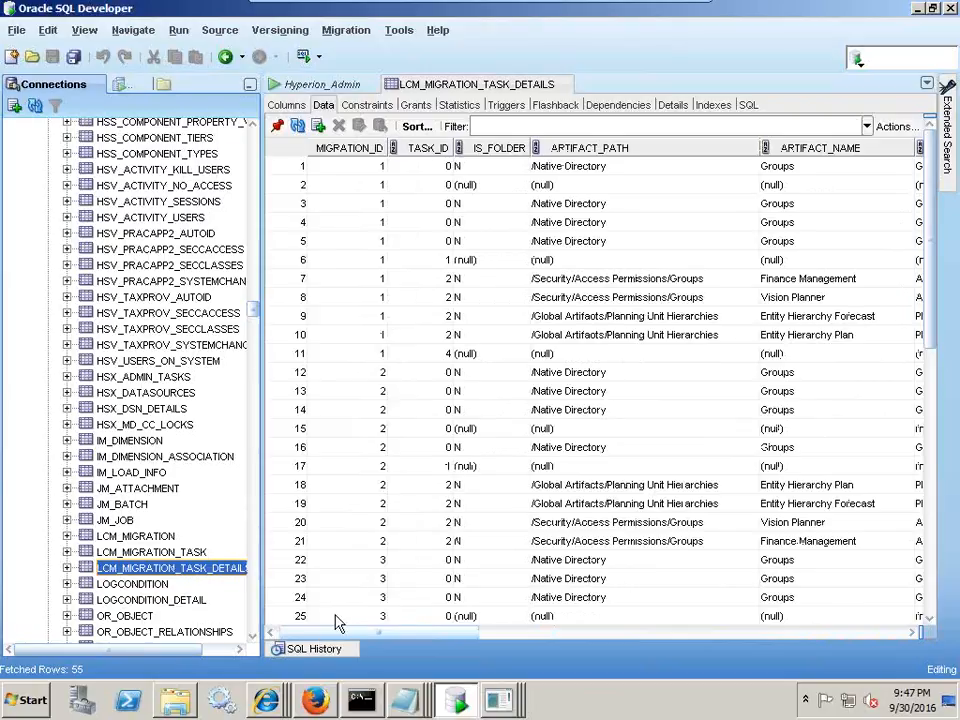
{"action": "left_click_drag", "start_coordinate": [930, 306], "coordinate": [934, 595]}
{"action": "left_click_drag", "start_coordinate": [358, 525], "coordinate": [364, 611]}
{"action": "left_click_drag", "start_coordinate": [450, 500], "coordinate": [510, 639]}
{"action": "left_click_drag", "start_coordinate": [452, 468], "coordinate": [455, 530]}
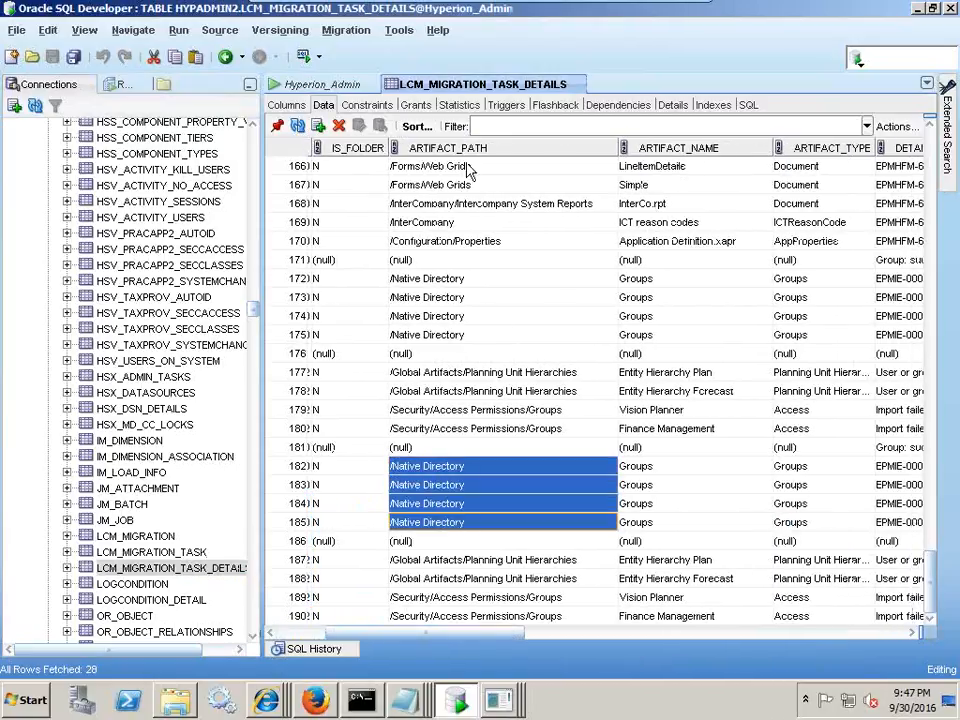
{"action": "left_click_drag", "start_coordinate": [672, 486], "coordinate": [670, 504]}
{"action": "left_click_drag", "start_coordinate": [665, 548], "coordinate": [662, 616]}
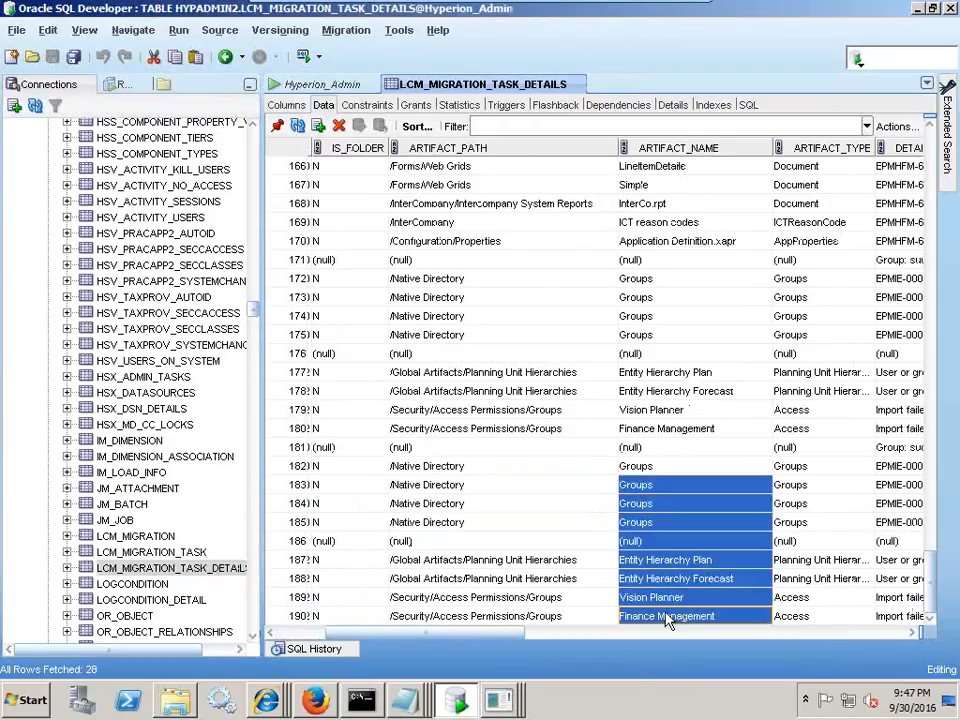
{"action": "left_click_drag", "start_coordinate": [459, 634], "coordinate": [677, 636]}
{"action": "left_click_drag", "start_coordinate": [617, 469], "coordinate": [624, 528]}
{"action": "left_click", "coordinate": [625, 525]}
{"action": "left_click", "coordinate": [628, 467]}
{"action": "left_click_drag", "start_coordinate": [630, 484], "coordinate": [633, 527]}
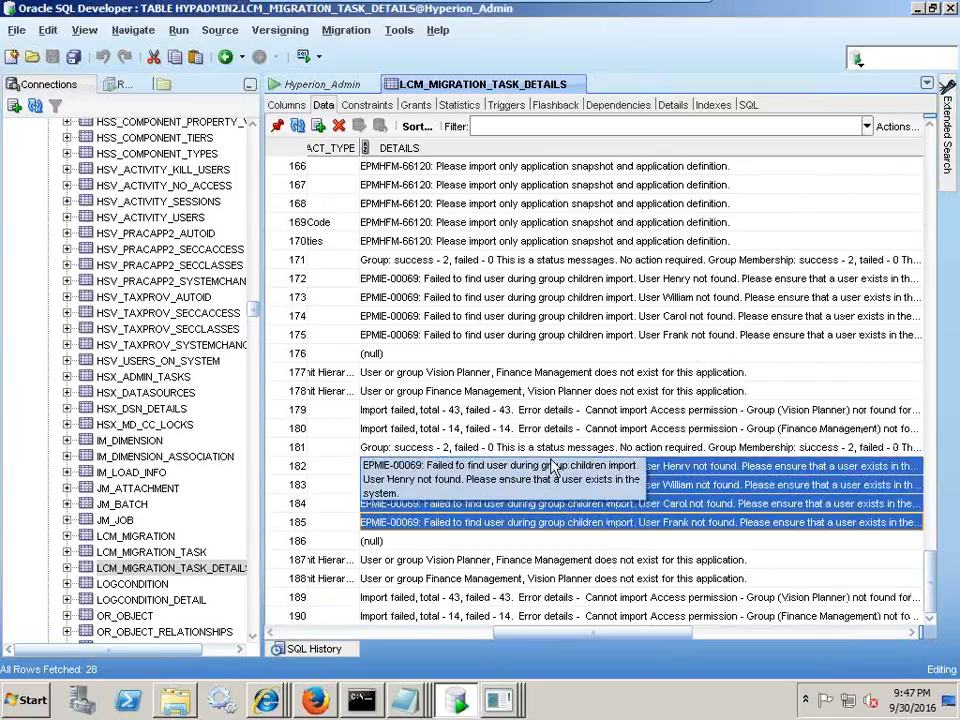
{"action": "left_click", "coordinate": [314, 701]}
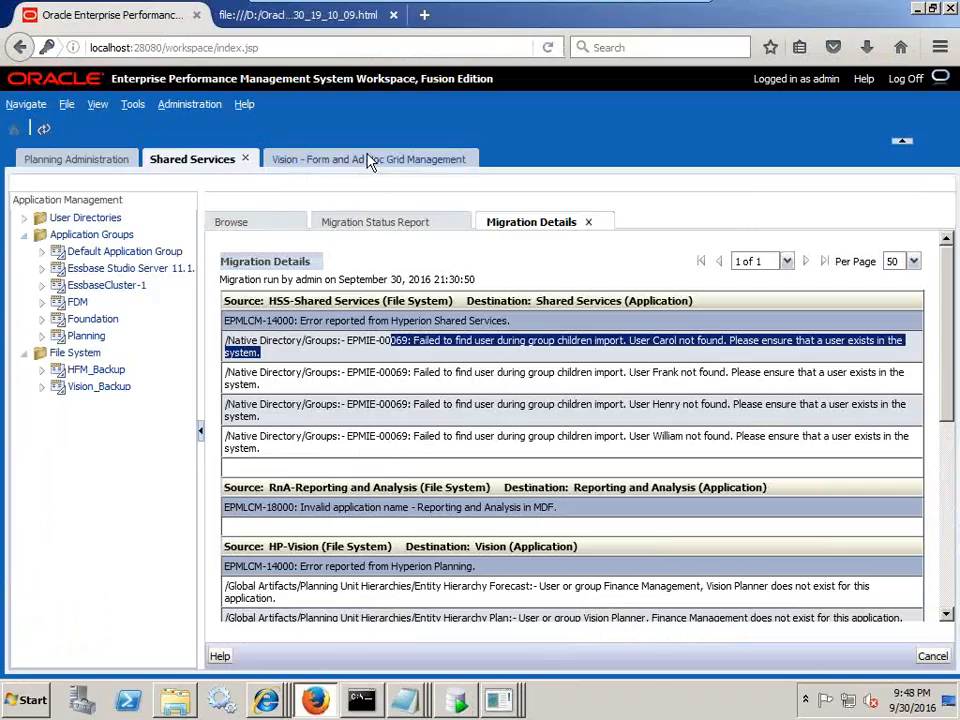
{"action": "left_click_drag", "start_coordinate": [345, 341], "coordinate": [912, 356]}
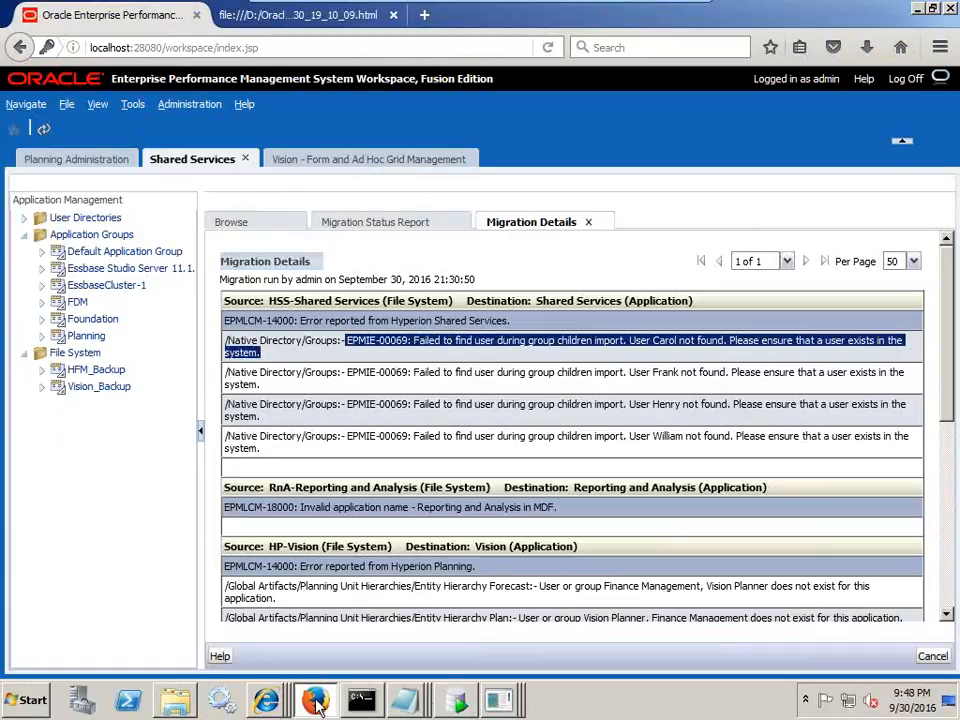
{"action": "left_click", "coordinate": [457, 703]}
{"action": "left_click_drag", "start_coordinate": [579, 634], "coordinate": [818, 648]}
{"action": "left_click_drag", "start_coordinate": [697, 466], "coordinate": [702, 487]}
{"action": "left_click_drag", "start_coordinate": [834, 631], "coordinate": [824, 631]}
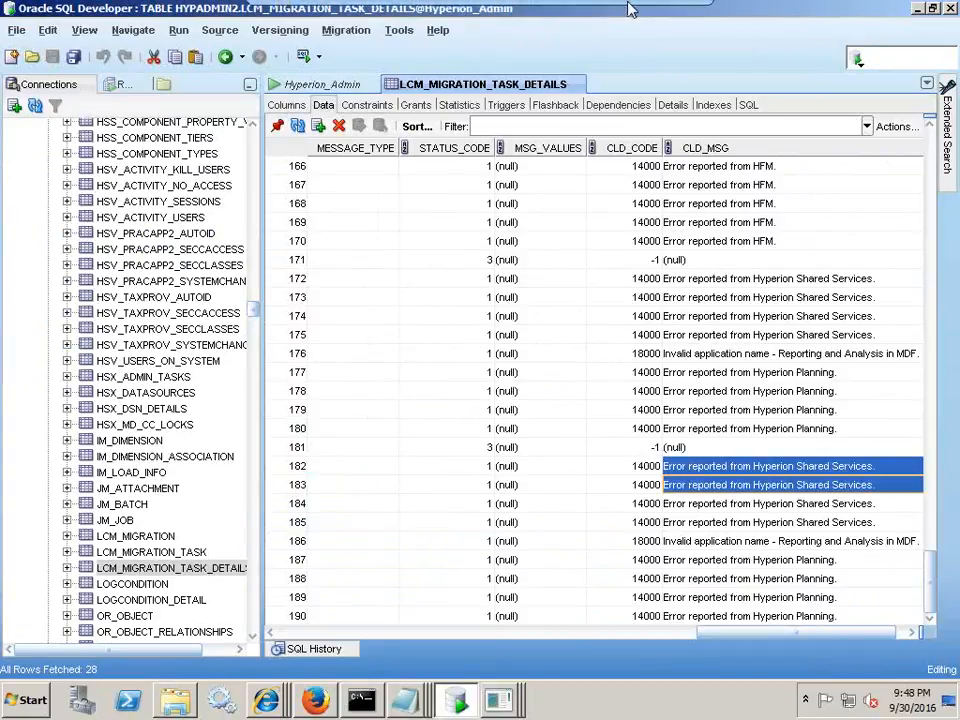
- Go to slide 8 and select its four-line failure query on LCM_Migration_Task_Details with status_code in (1,5)
{"action": "left_click", "coordinate": [663, 14]}
{"action": "left_click", "coordinate": [411, 436]}
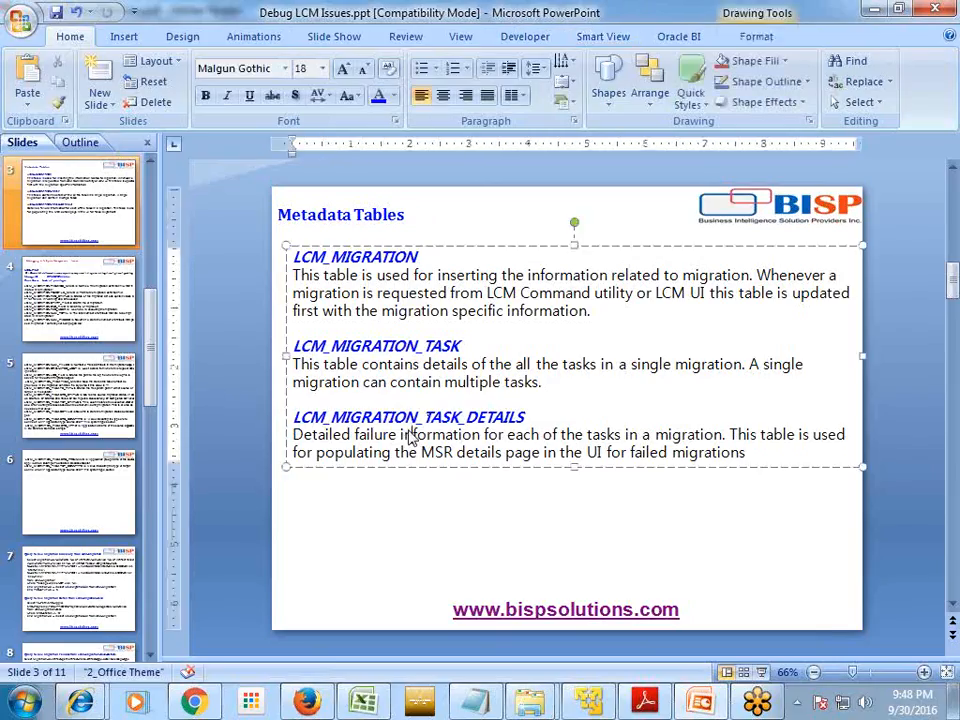
{"action": "scroll", "coordinate": [411, 436], "scroll_direction": "down", "scroll_amount": 3}
{"action": "scroll", "coordinate": [418, 450], "scroll_direction": "down", "scroll_amount": 3}
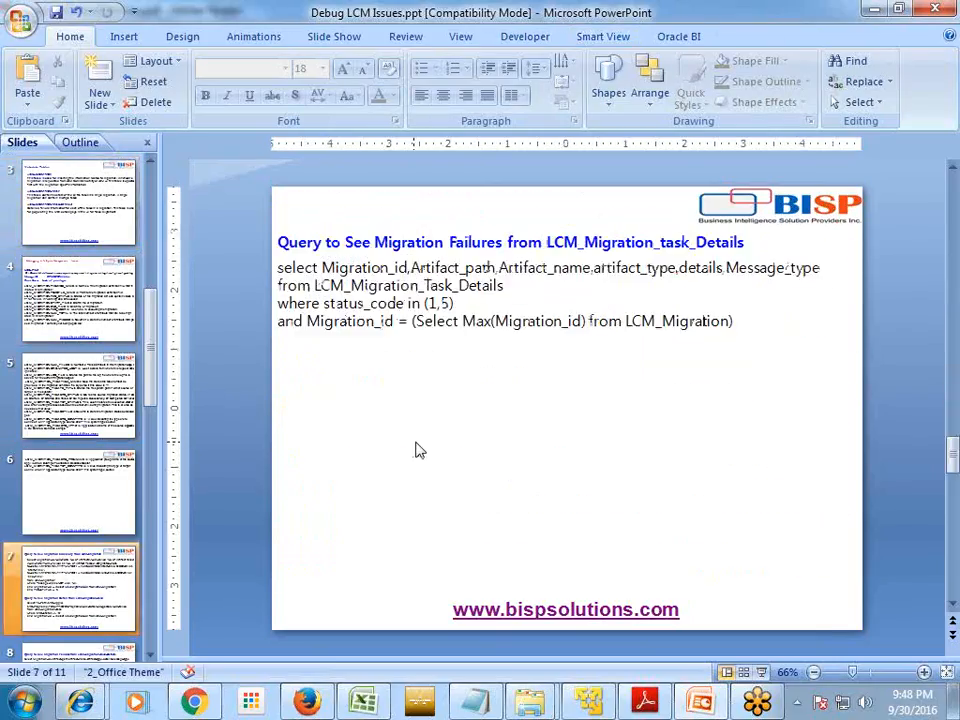
{"action": "left_click", "coordinate": [408, 244]}
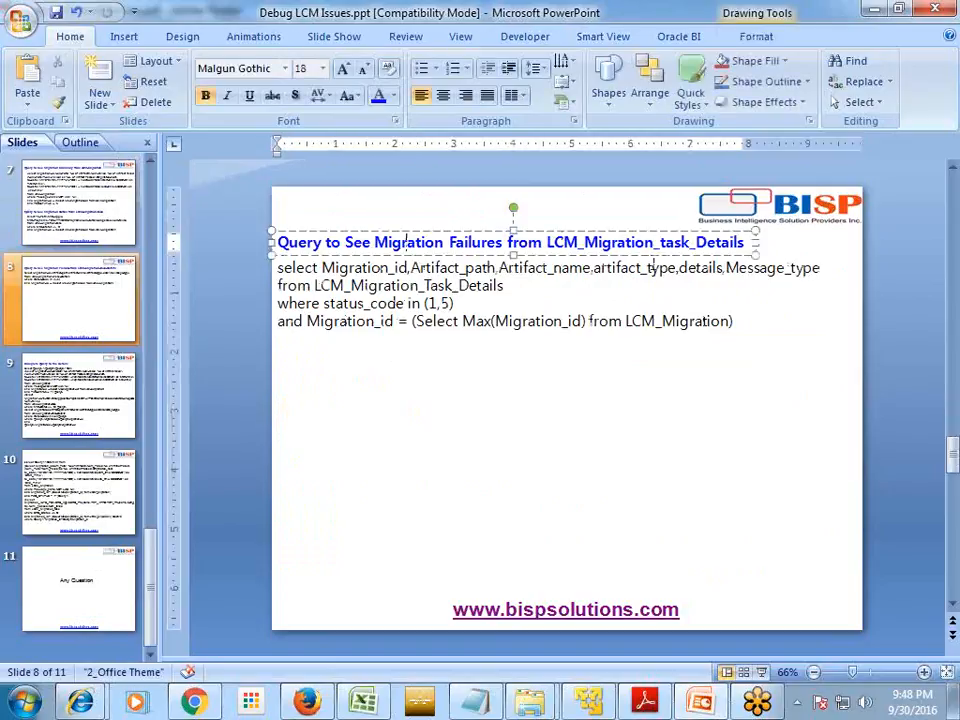
{"action": "left_click_drag", "start_coordinate": [739, 319], "coordinate": [277, 267]}
{"action": "key", "text": "ctrl+c"}
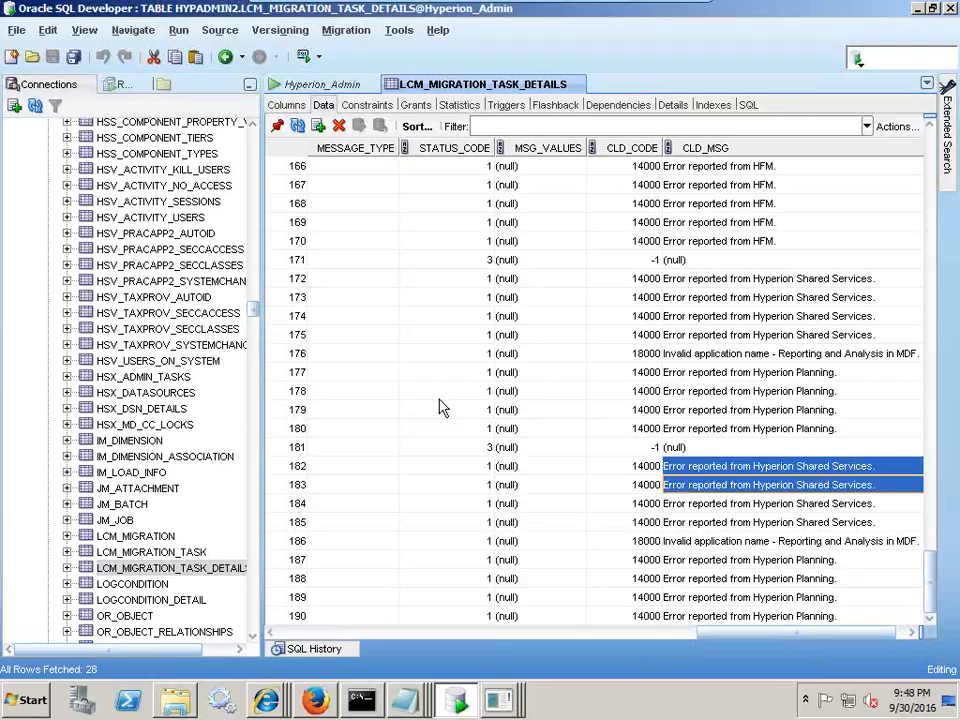
- Paste the four-line failure query into Hyperion_Admin and run it, returning 9 migration-13 rows
{"action": "left_click", "coordinate": [328, 86]}
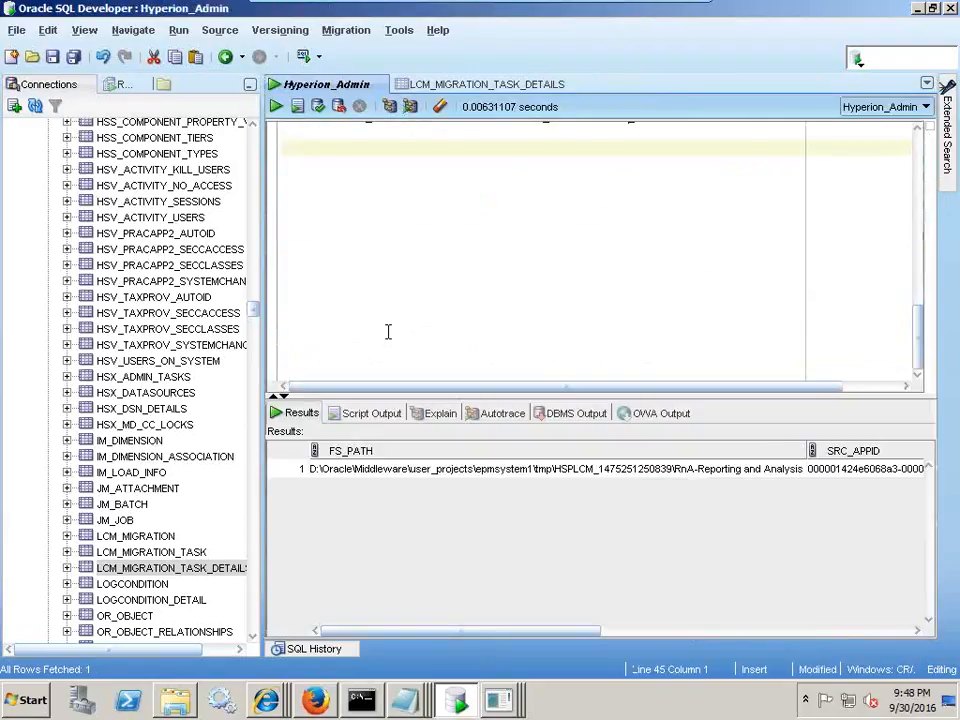
{"action": "key", "text": "ctrl+v"}
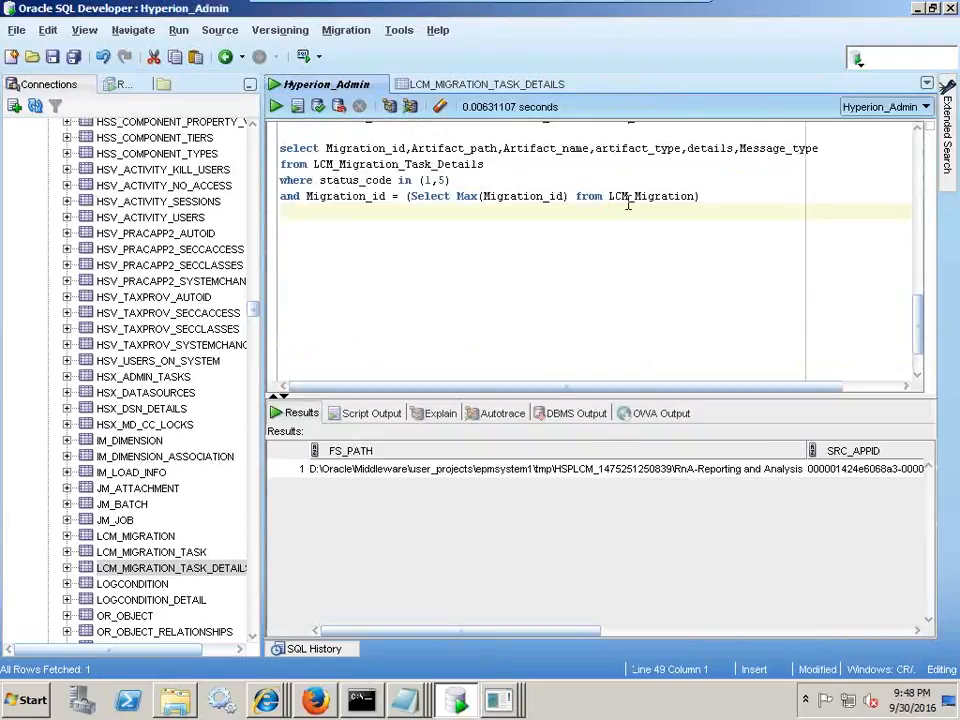
{"action": "left_click_drag", "start_coordinate": [716, 194], "coordinate": [286, 238]}
{"action": "scroll", "coordinate": [409, 223], "scroll_direction": "down", "scroll_amount": 7}
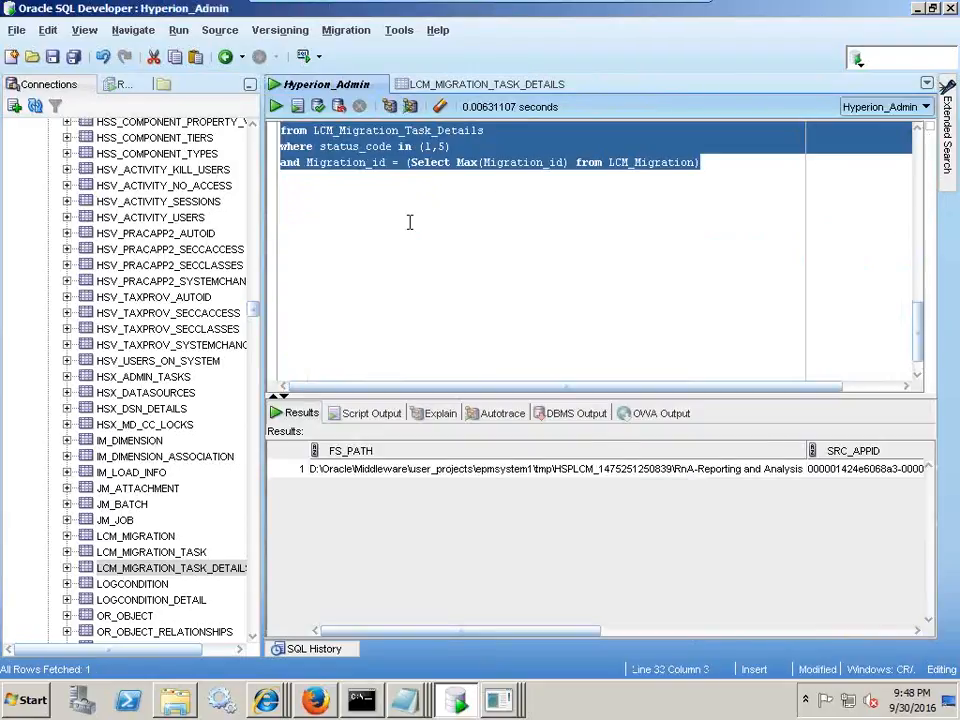
{"action": "left_click", "coordinate": [642, 206]}
{"action": "key", "text": "ctrl+v"}
{"action": "left_click_drag", "start_coordinate": [705, 211], "coordinate": [246, 168]}
{"action": "left_click", "coordinate": [277, 108]}
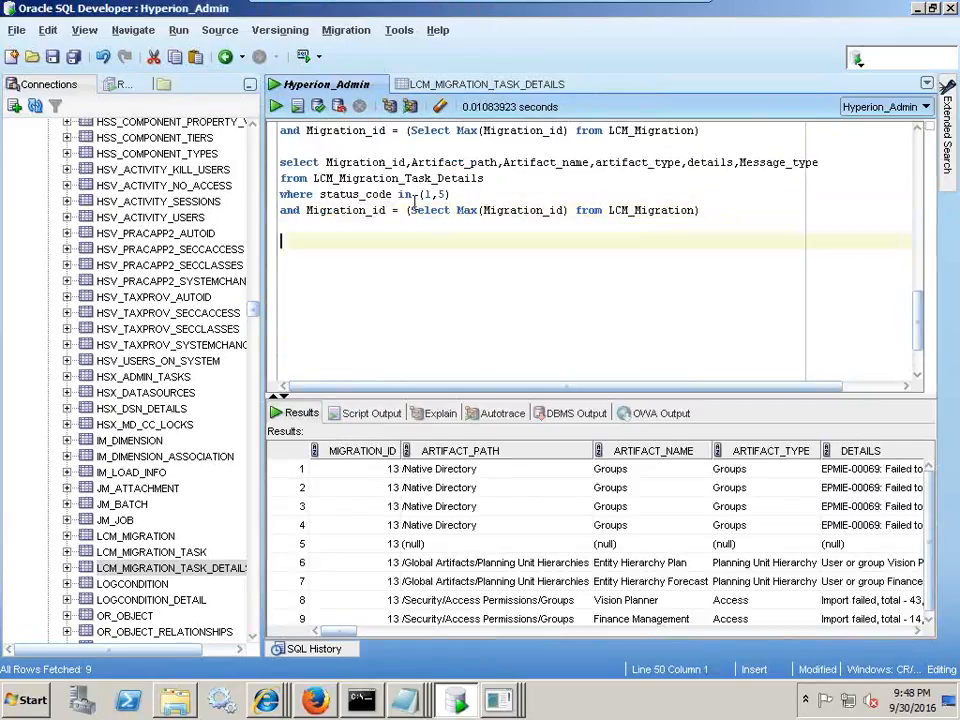
- Review the latest-Migration_id subquery and widen ARTIFACT_PATH to inspect rows 8 and 9's artifact paths
{"action": "left_click_drag", "start_coordinate": [406, 210], "coordinate": [705, 213]}
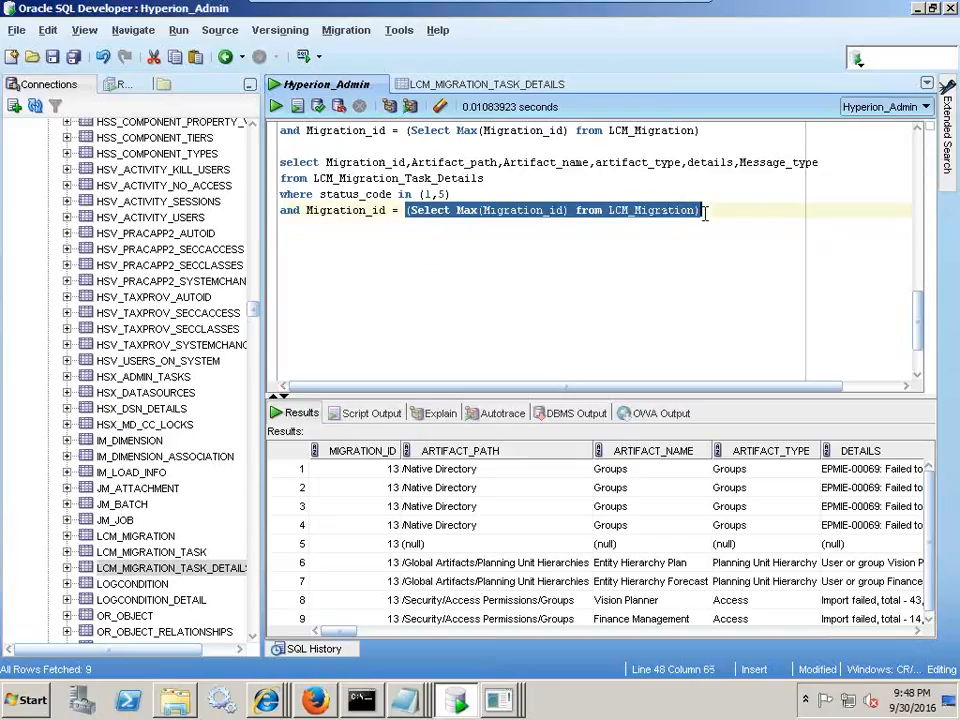
{"action": "left_click", "coordinate": [406, 210]}
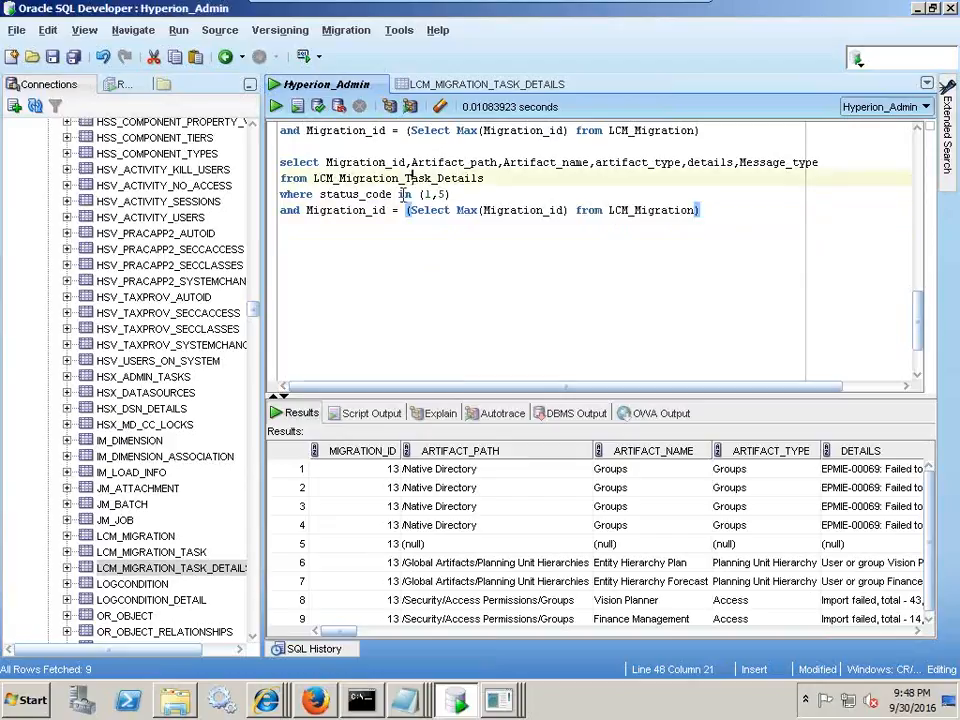
{"action": "left_click_drag", "start_coordinate": [413, 162], "coordinate": [494, 162]}
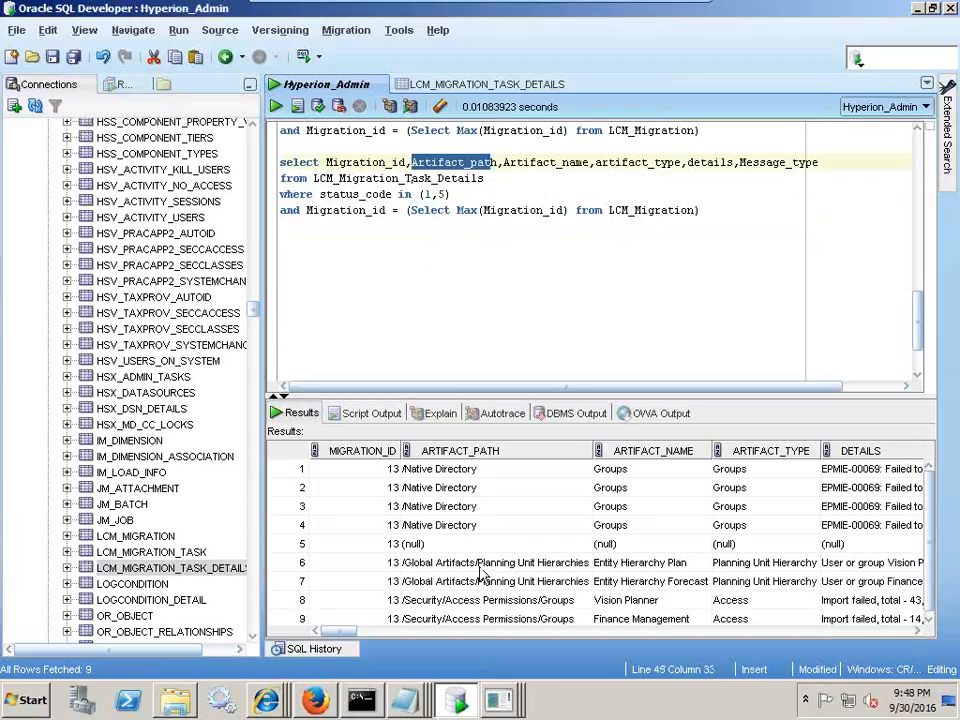
{"action": "left_click_drag", "start_coordinate": [597, 450], "coordinate": [630, 450]}
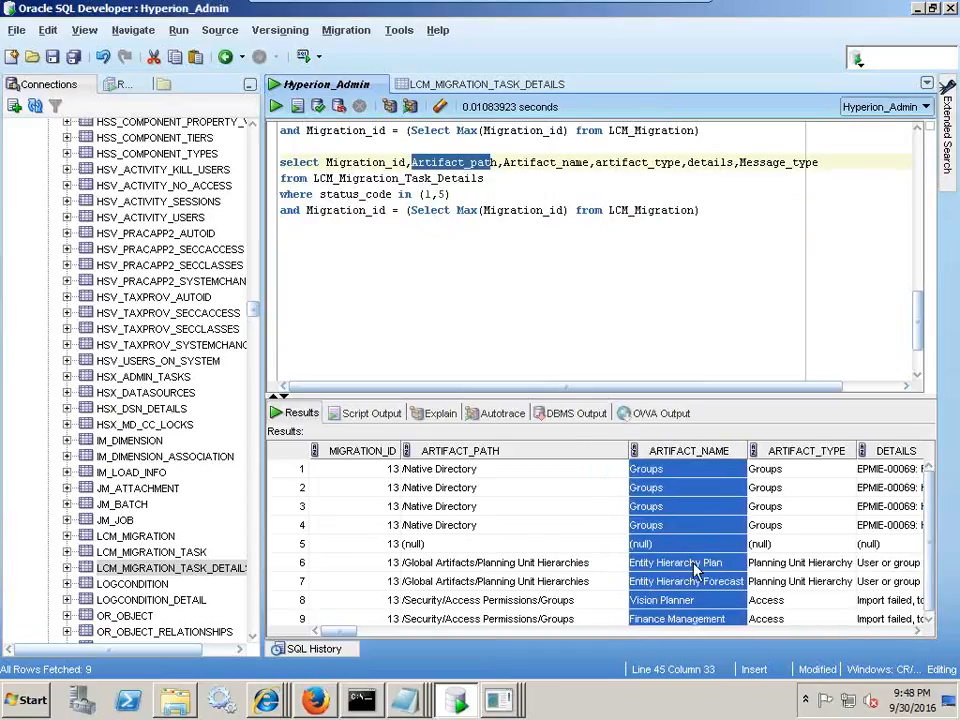
{"action": "left_click", "coordinate": [492, 619]}
{"action": "left_click", "coordinate": [492, 600], "text": "shift"}
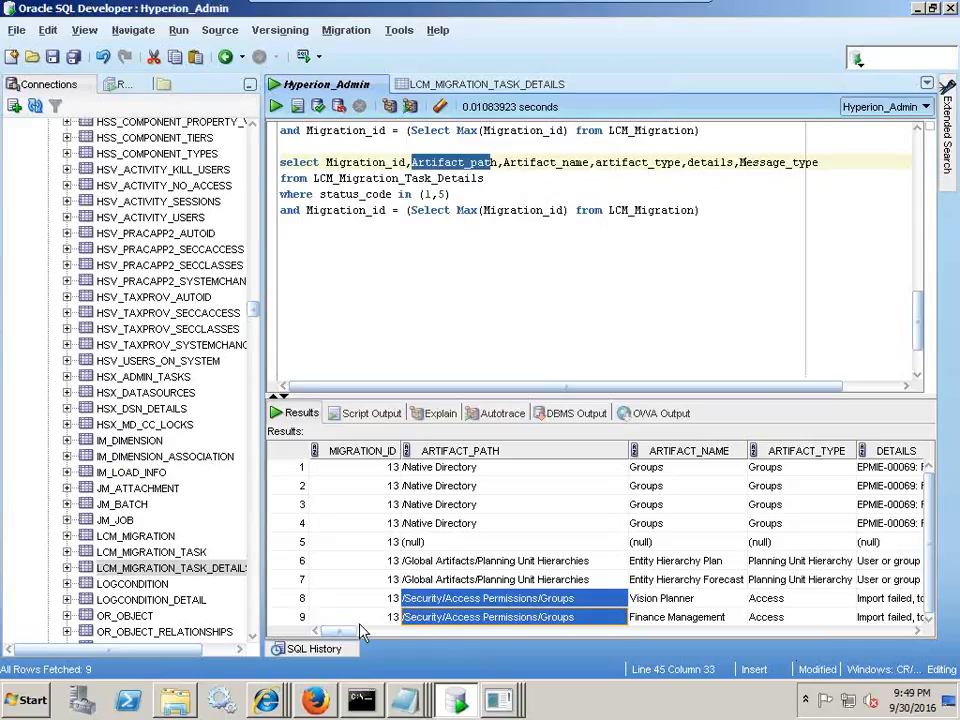
{"action": "left_click_drag", "start_coordinate": [345, 636], "coordinate": [369, 638]}
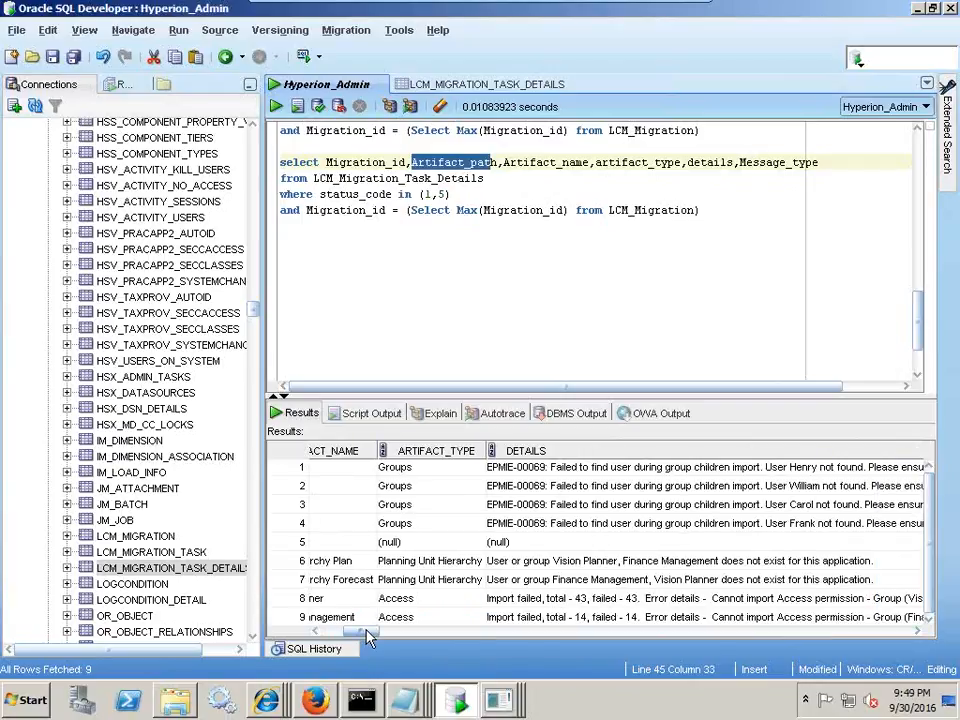
{"action": "left_click_drag", "start_coordinate": [369, 638], "coordinate": [908, 650]}
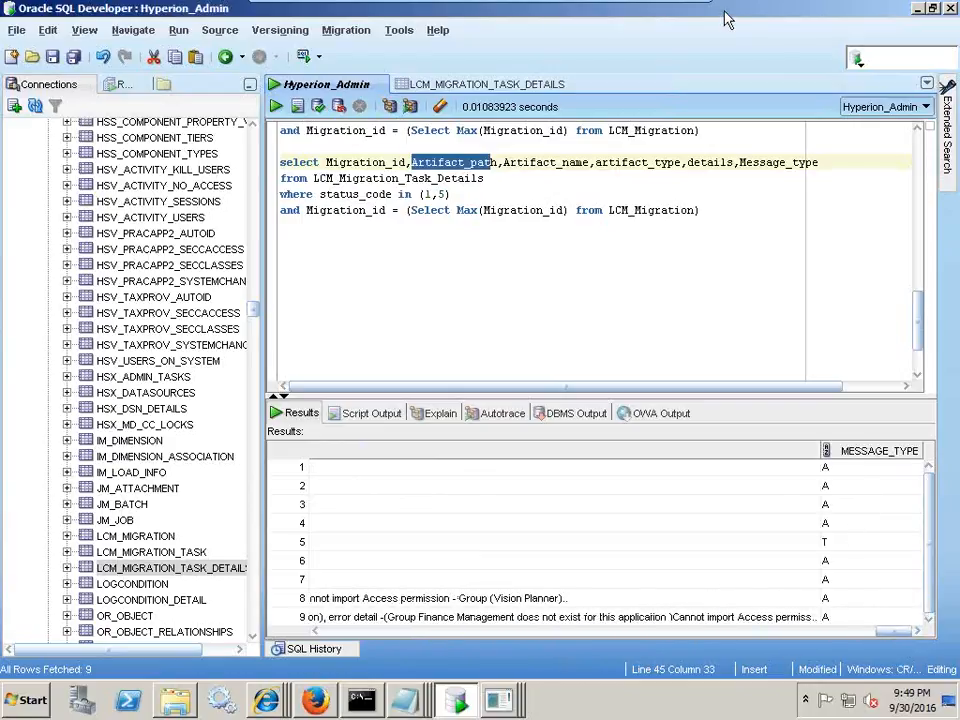
{"action": "left_click", "coordinate": [666, 17]}
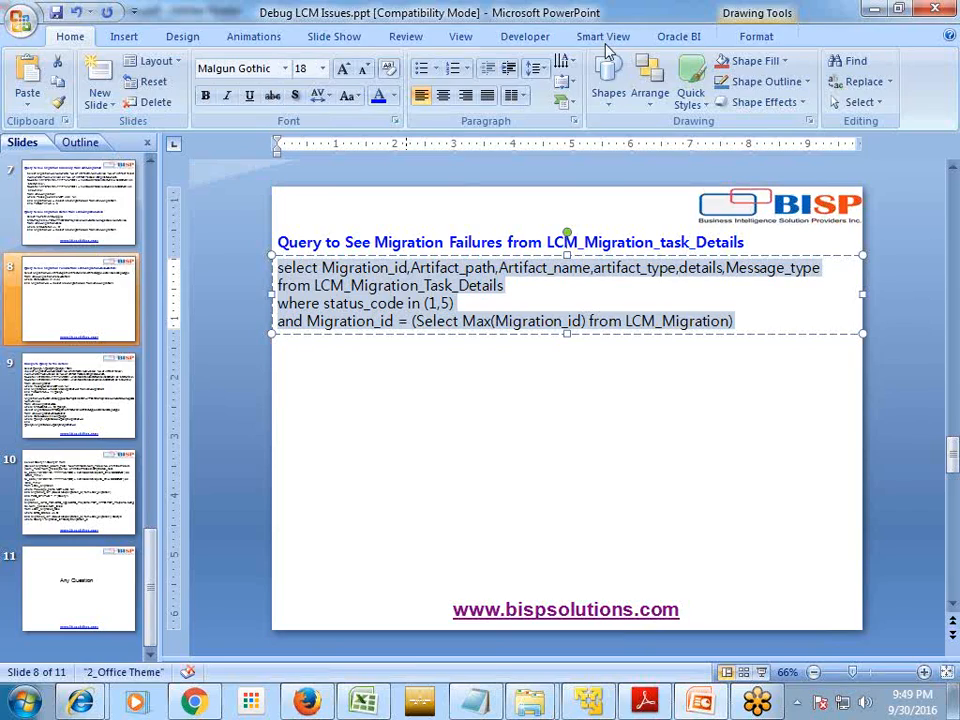
- Find page 30 of HyperionSharedServices.pdf and highlight MESSAGE_TYPE's T task level and A artifact level codes
{"action": "left_click", "coordinate": [657, 704]}
{"action": "scroll", "coordinate": [386, 455], "scroll_direction": "down", "scroll_amount": 15}
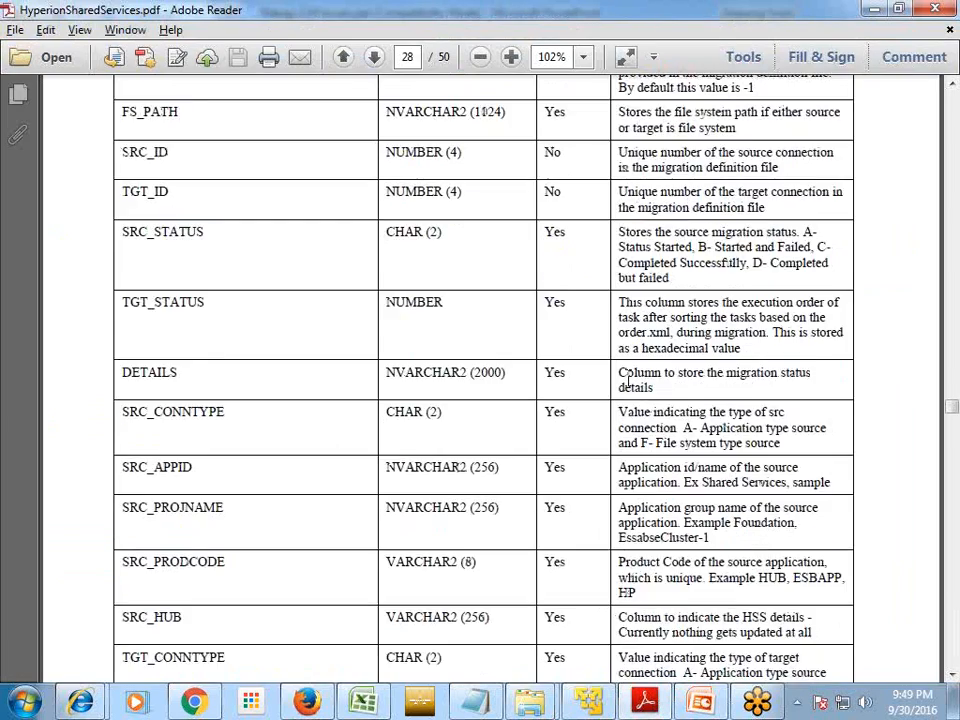
{"action": "scroll", "coordinate": [388, 456], "scroll_direction": "down", "scroll_amount": 15}
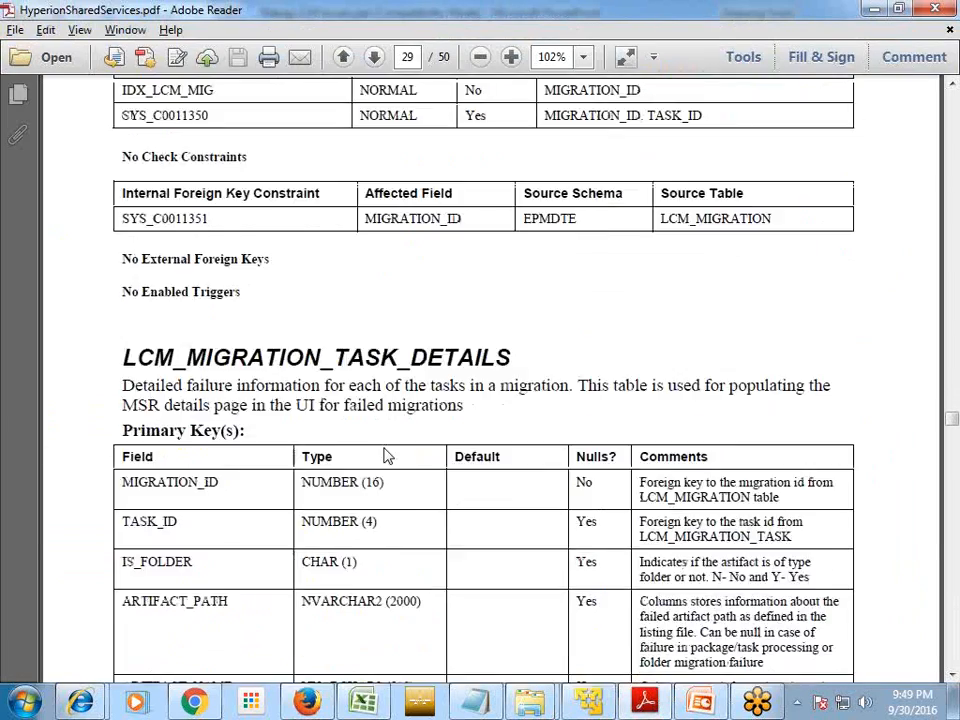
{"action": "scroll", "coordinate": [380, 446], "scroll_direction": "down", "scroll_amount": 5}
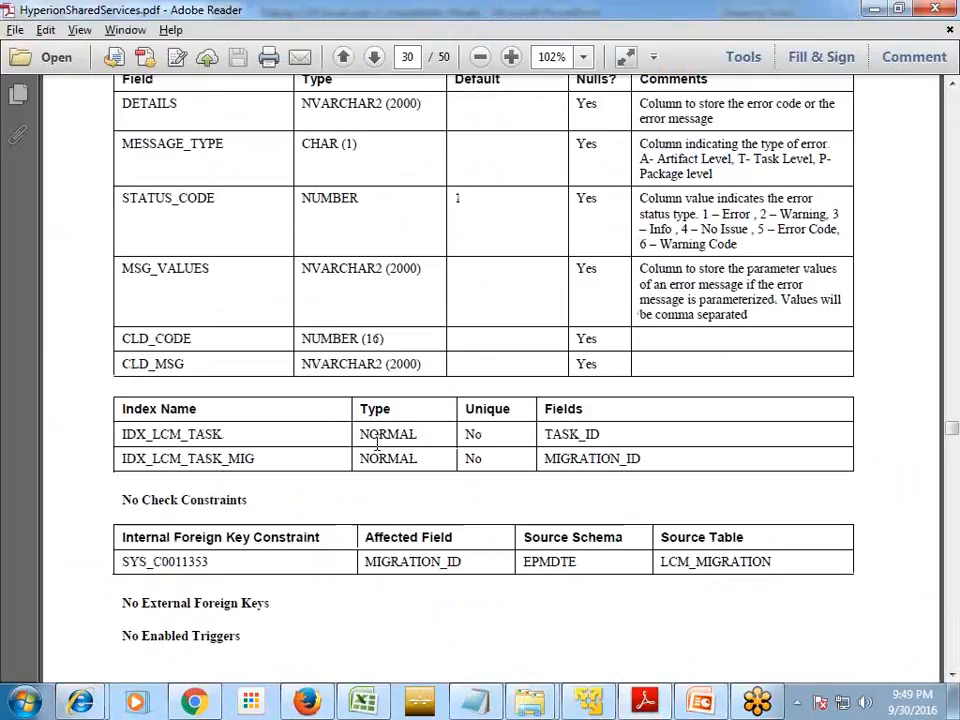
{"action": "scroll", "coordinate": [248, 358], "scroll_direction": "up", "scroll_amount": 2}
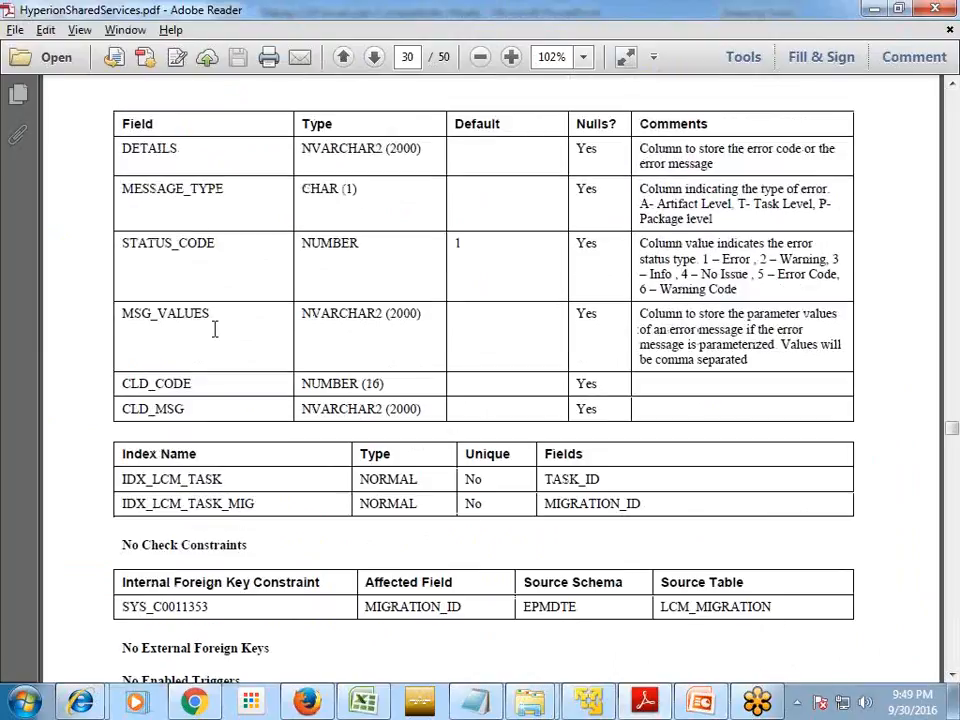
{"action": "left_click_drag", "start_coordinate": [739, 203], "coordinate": [807, 202]}
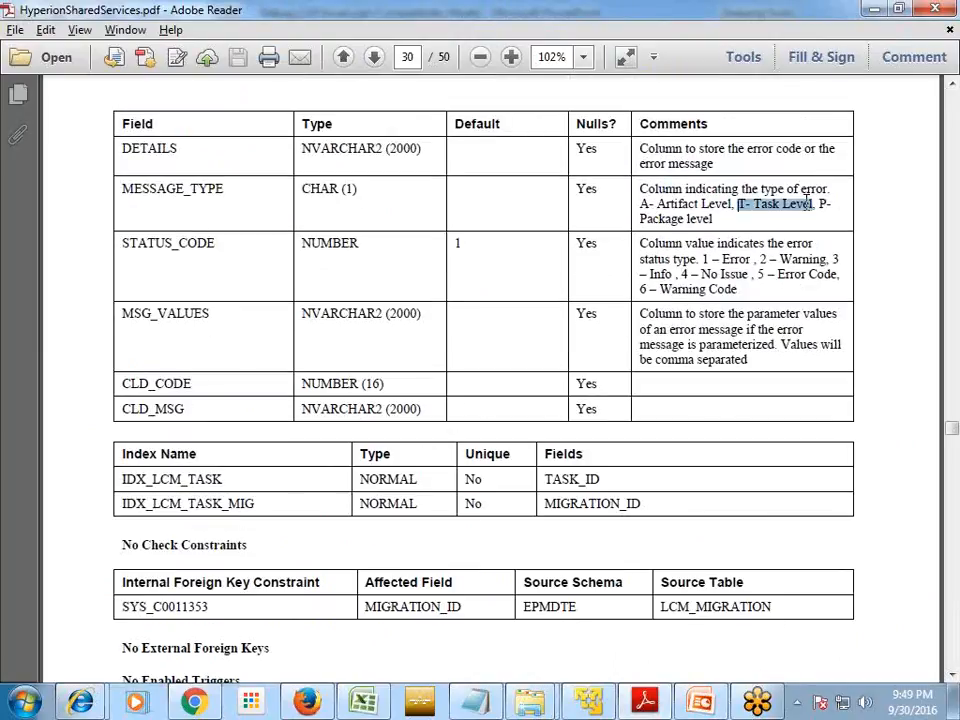
{"action": "left_click_drag", "start_coordinate": [733, 204], "coordinate": [643, 205]}
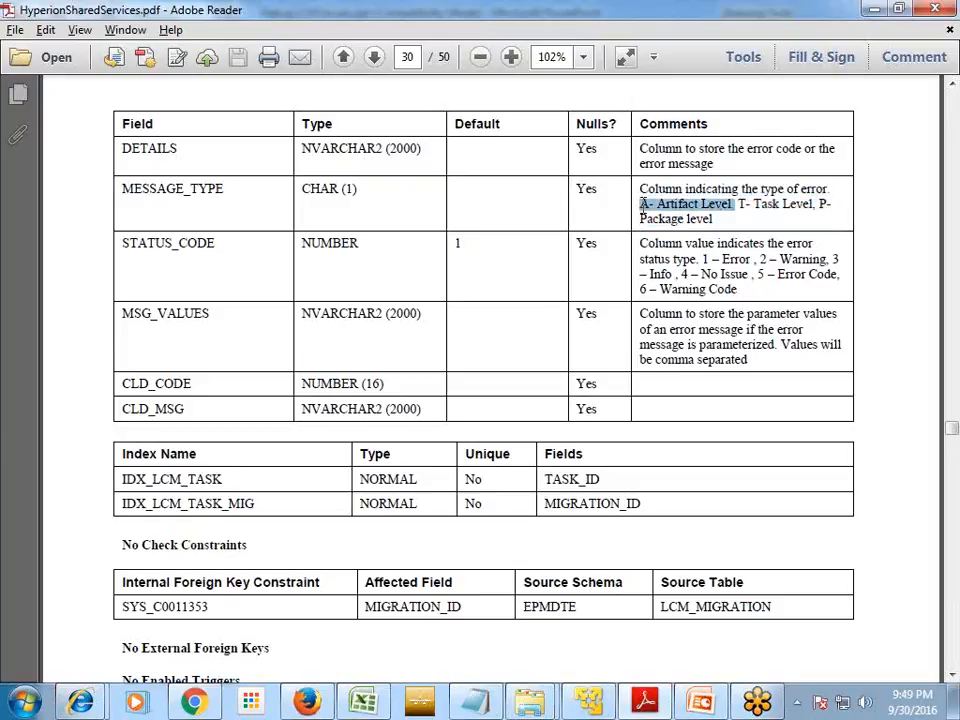
{"action": "left_click", "coordinate": [588, 702]}
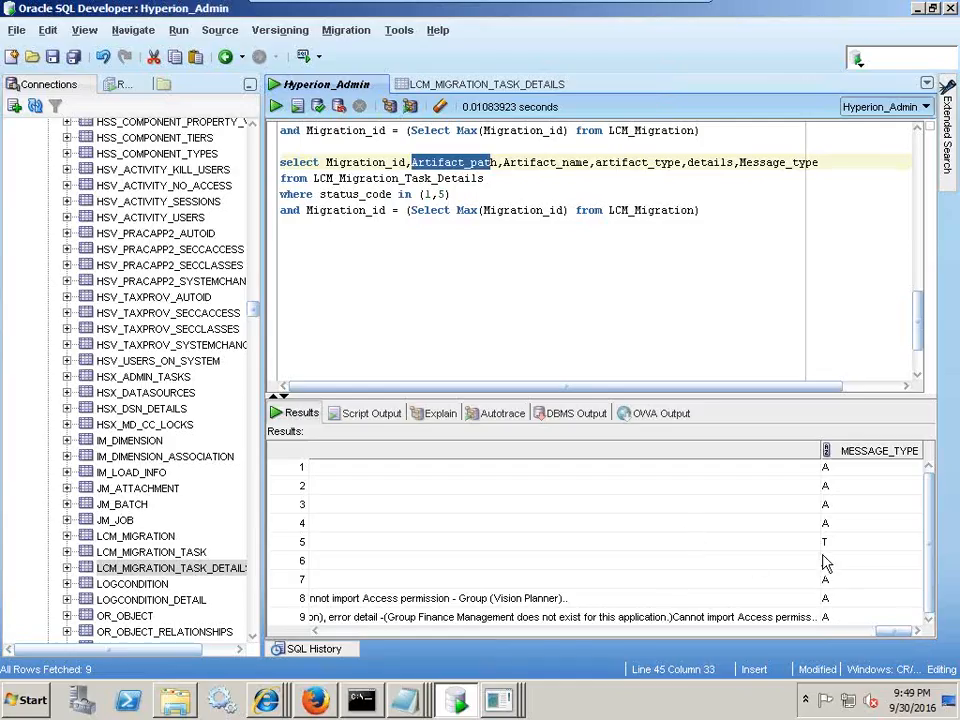
- Scroll the failure results grid horizontally across to the DETAILS column
{"action": "left_click_drag", "start_coordinate": [840, 566], "coordinate": [842, 605]}
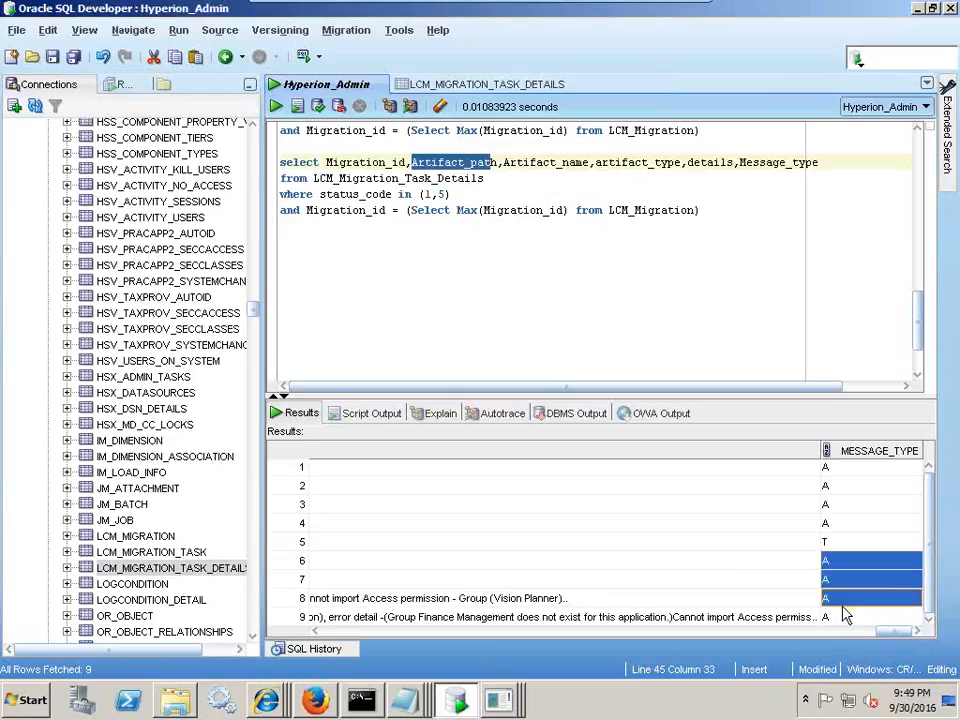
{"action": "left_click_drag", "start_coordinate": [893, 641], "coordinate": [798, 637]}
{"action": "left_click_drag", "start_coordinate": [733, 161], "coordinate": [690, 163]}
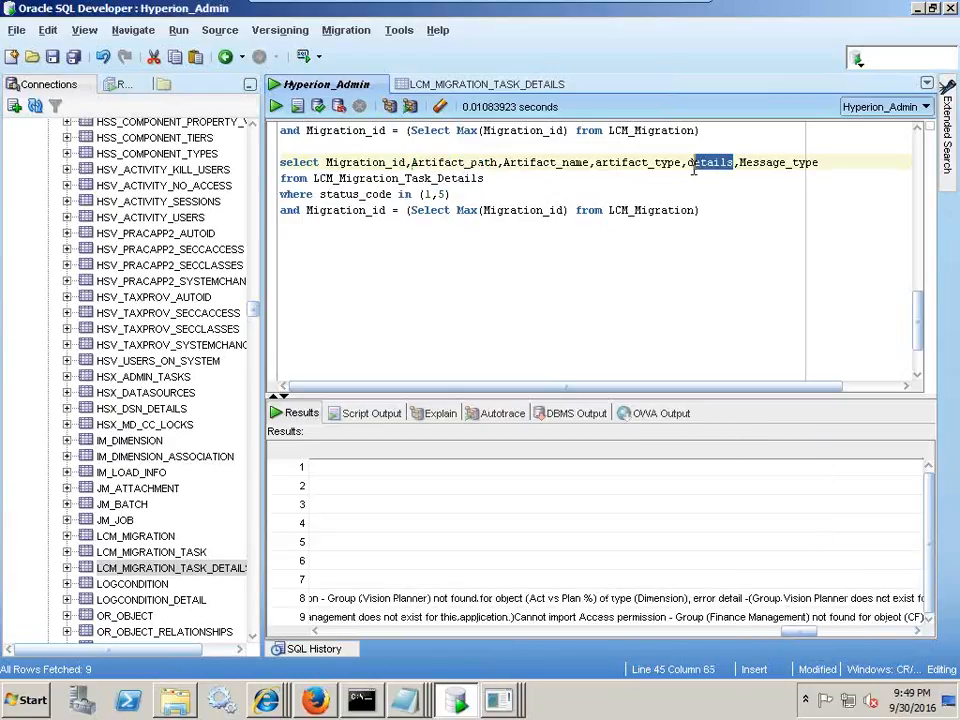
{"action": "left_click_drag", "start_coordinate": [786, 640], "coordinate": [362, 638]}
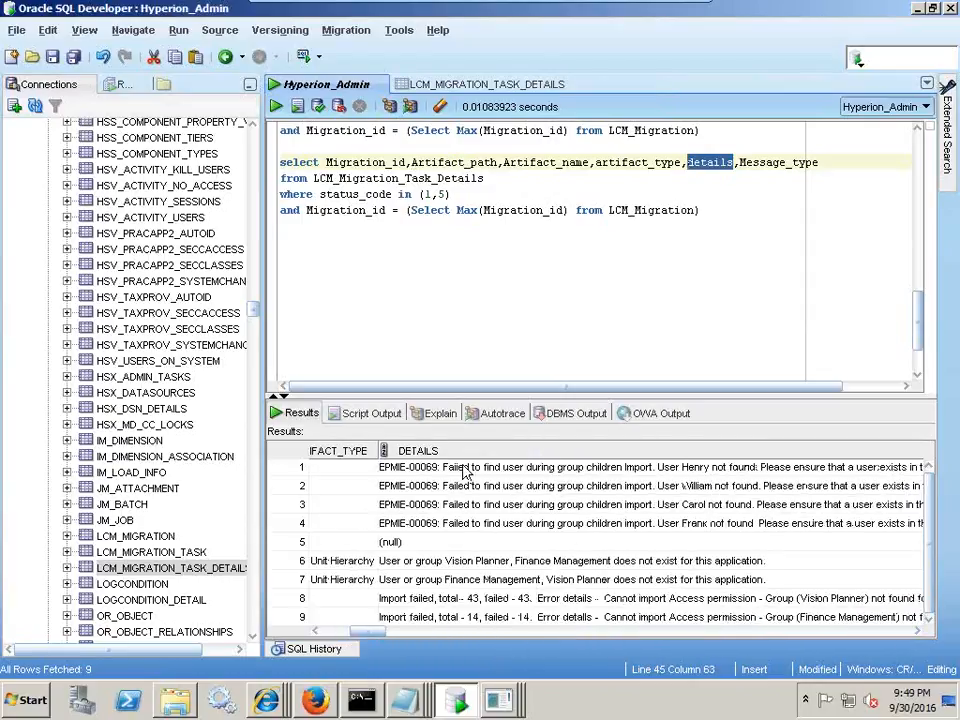
- Read the DETAILS error messages for rows 1, 3, 6, 7 and 8, including the missing-group errors
{"action": "left_click", "coordinate": [465, 469]}
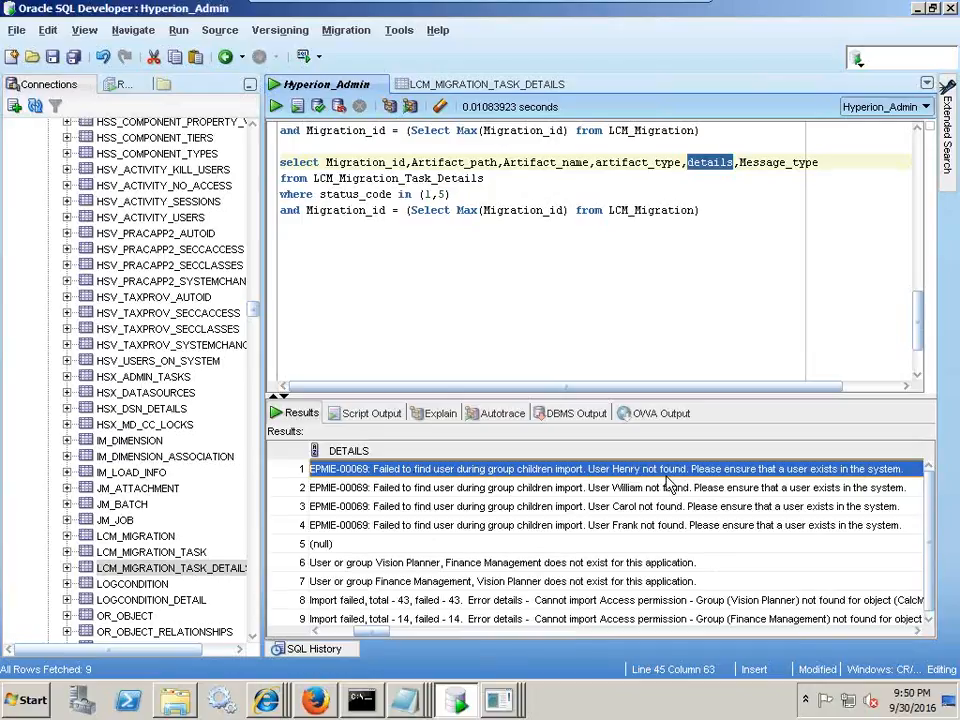
{"action": "left_click", "coordinate": [620, 503]}
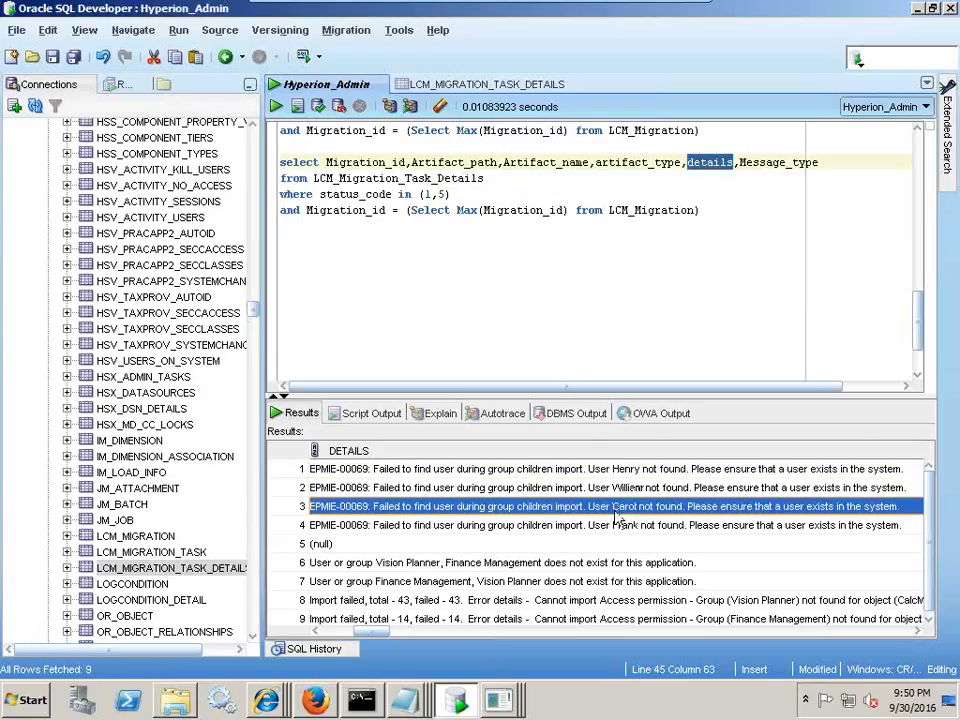
{"action": "left_click", "coordinate": [505, 566]}
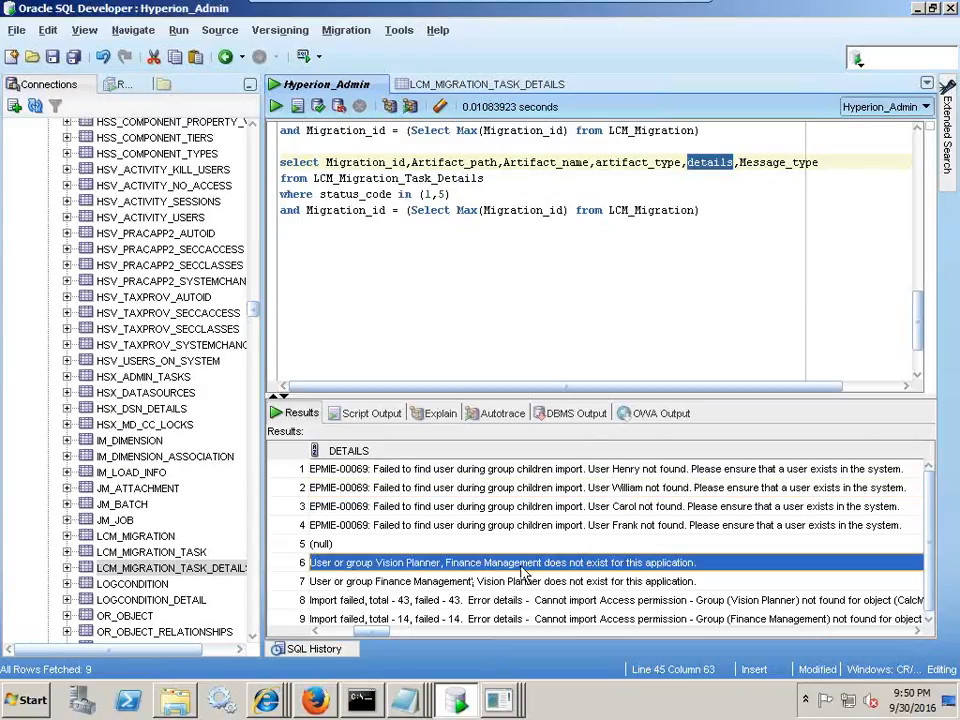
{"action": "left_click", "coordinate": [672, 581]}
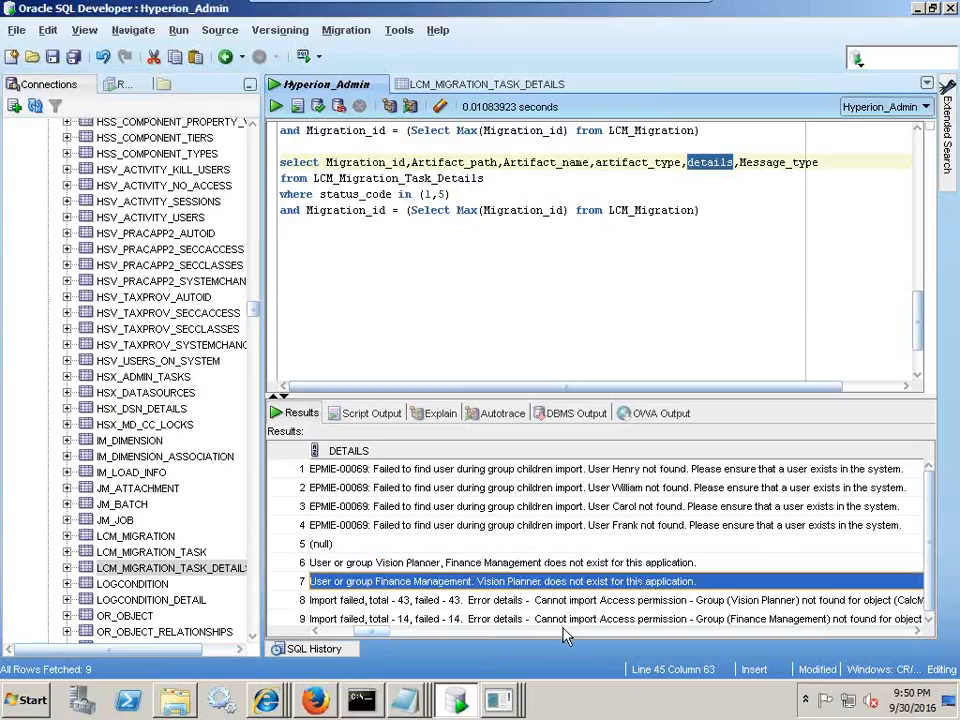
{"action": "mouse_move", "coordinate": [378, 636]}
{"action": "left_mouse_down"}
{"action": "mouse_move", "coordinate": [370, 640]}
{"action": "mouse_move", "coordinate": [378, 640]}
{"action": "left_mouse_up"}
{"action": "key", "text": "Down"}
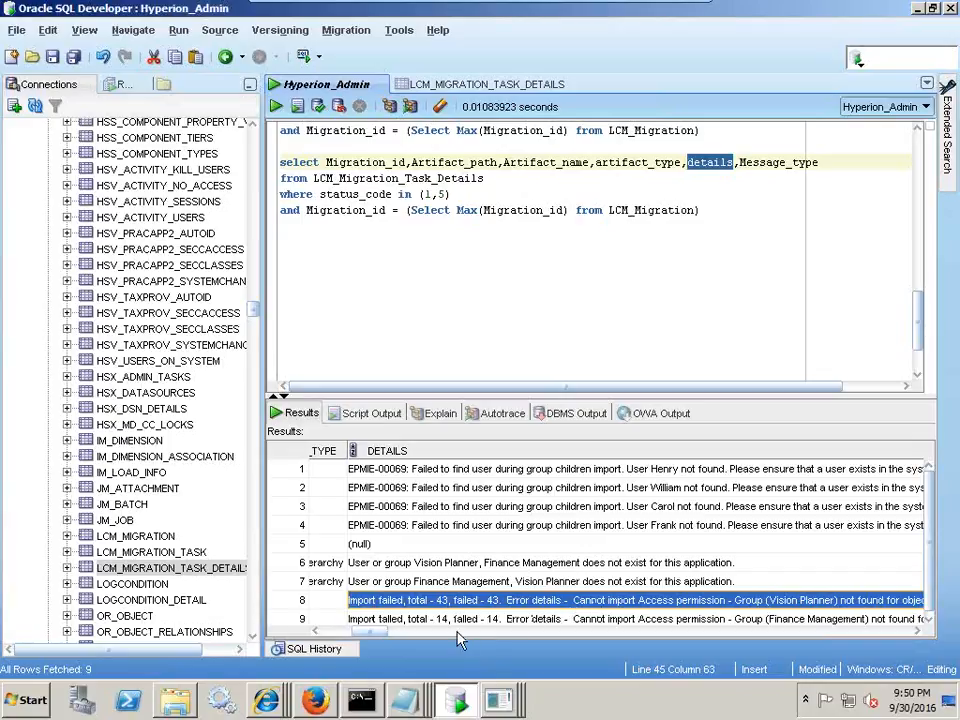
{"action": "left_click_drag", "start_coordinate": [381, 641], "coordinate": [455, 636]}
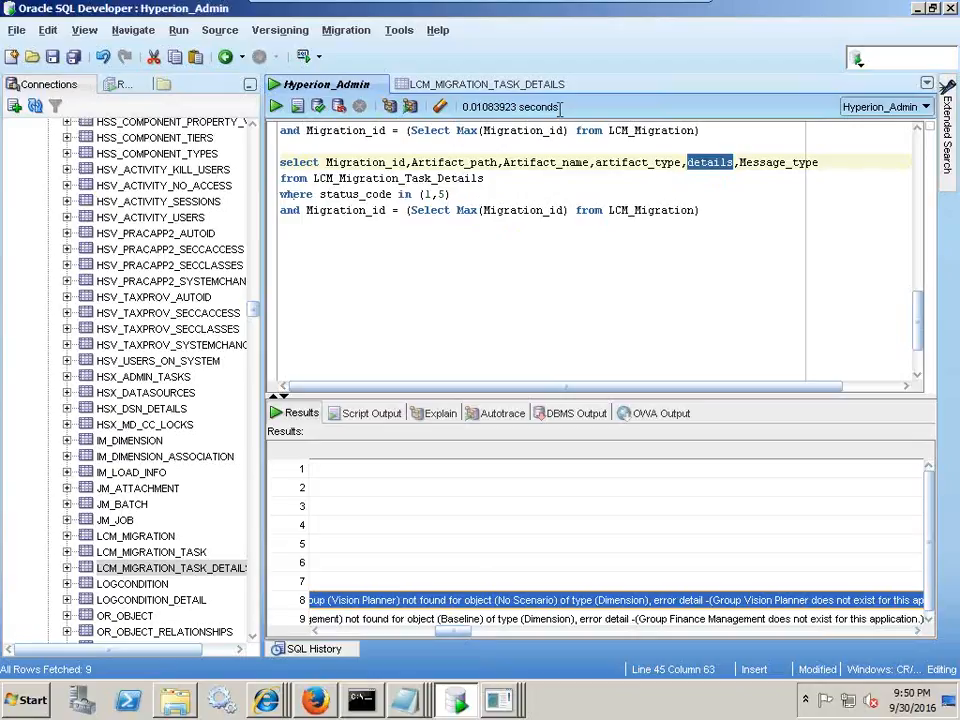
- On slide 9's combined query, make the LCM_Migration table name blue and bold
{"action": "left_click", "coordinate": [662, 16]}
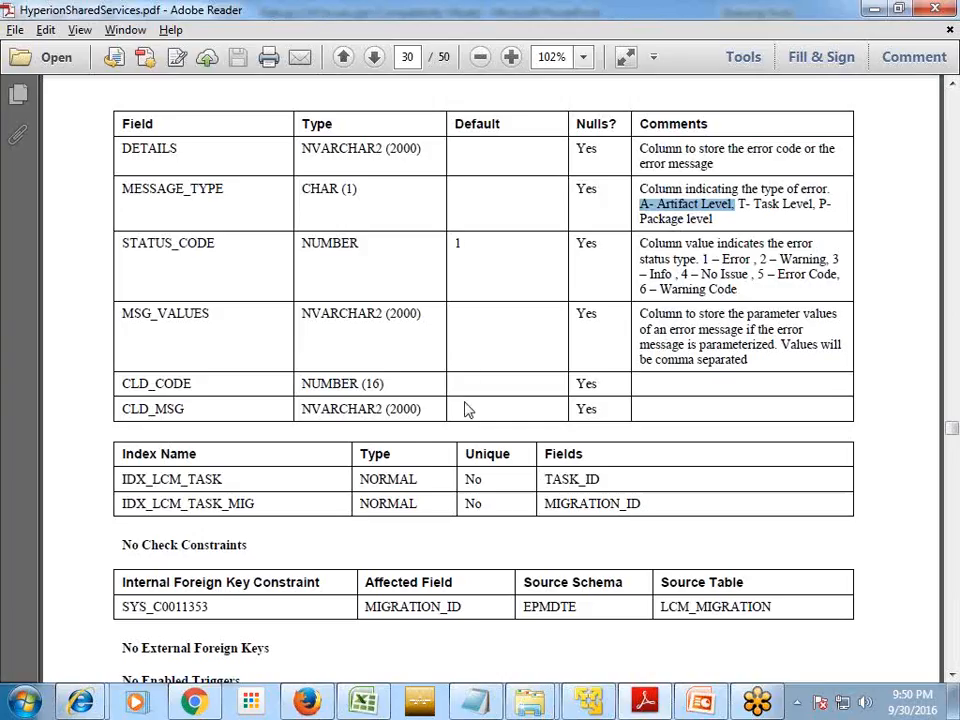
{"action": "left_click", "coordinate": [703, 703]}
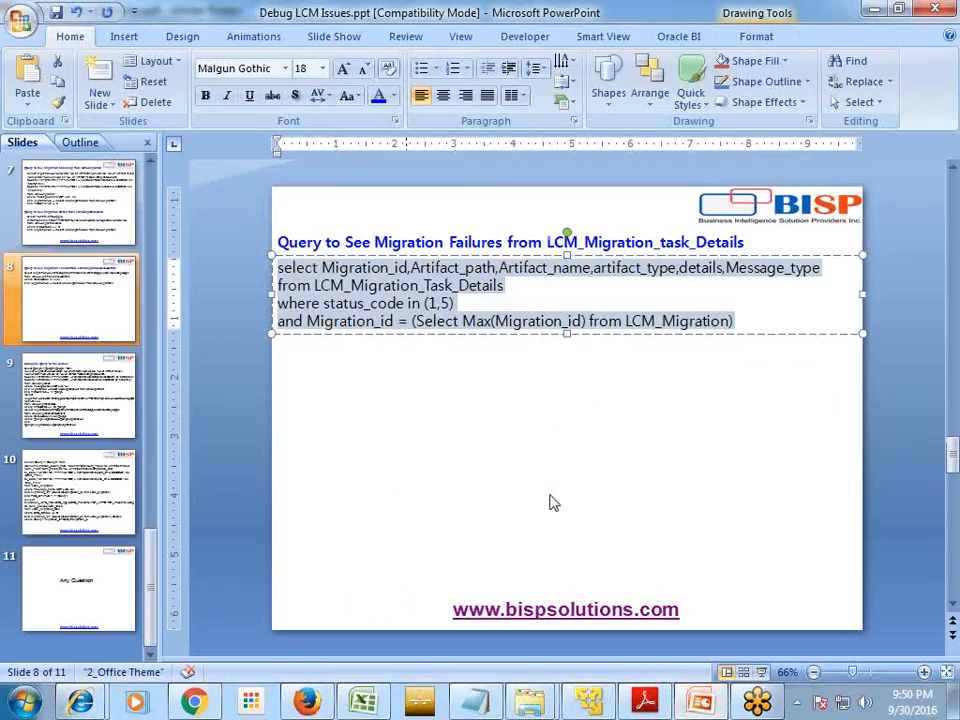
{"action": "scroll", "coordinate": [570, 520], "scroll_direction": "down", "scroll_amount": 3}
{"action": "left_click_drag", "start_coordinate": [506, 561], "coordinate": [280, 298]}
{"action": "left_click", "coordinate": [279, 281]}
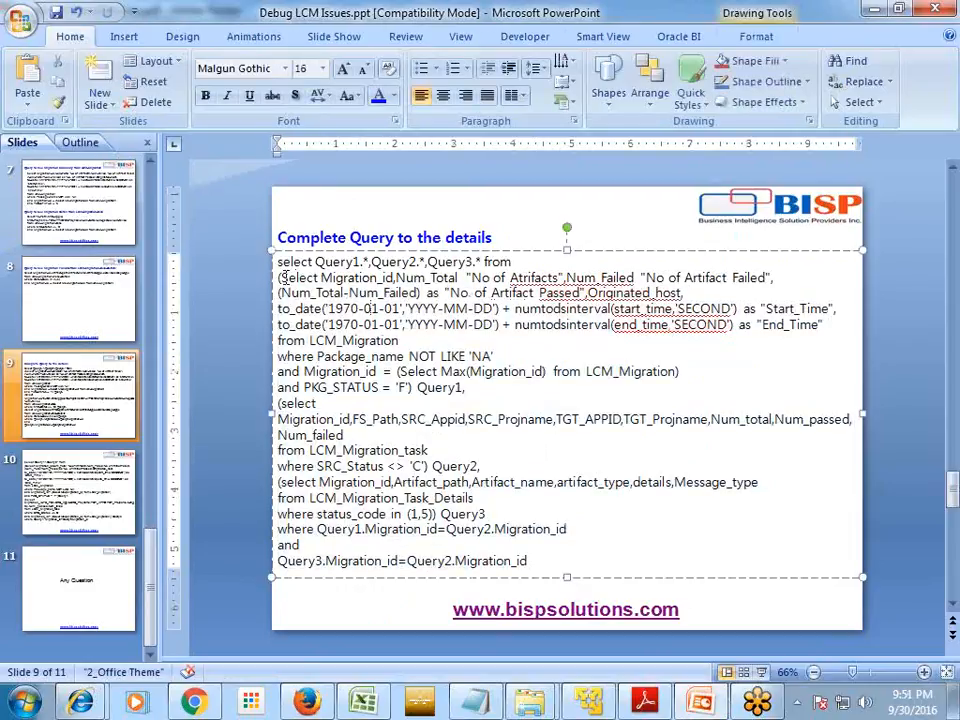
{"action": "left_click_drag", "start_coordinate": [283, 277], "coordinate": [313, 343]}
{"action": "left_click", "coordinate": [378, 97]}
{"action": "left_click", "coordinate": [205, 95]}
{"action": "left_click", "coordinate": [407, 342]}
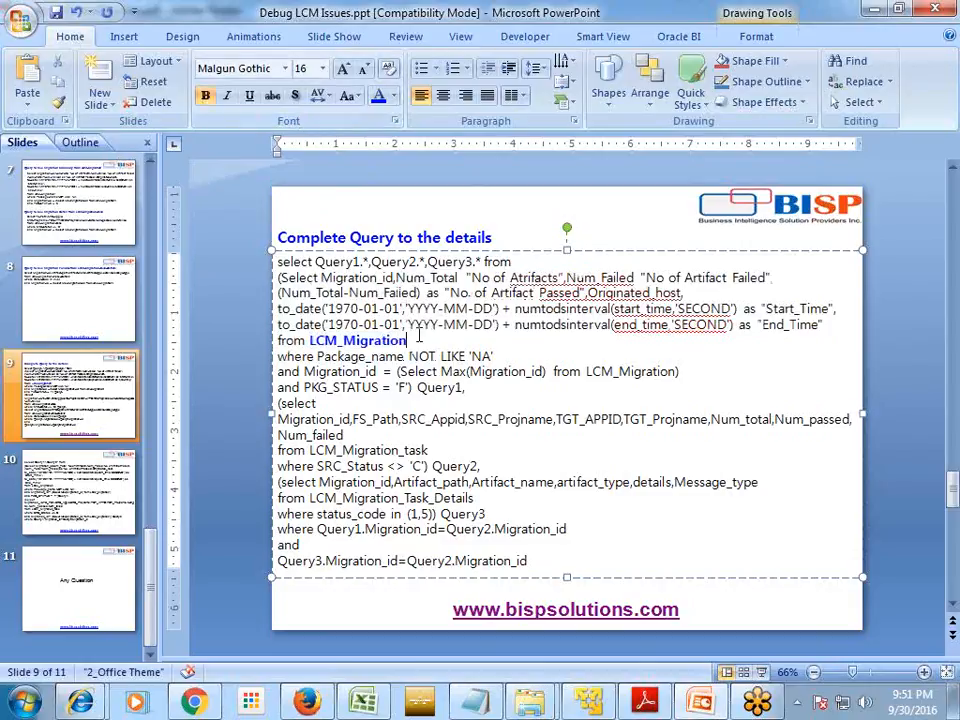
- Bold the LCM_Migration_task and LCM_Migration_Task_Details table names
{"action": "left_click_drag", "start_coordinate": [407, 341], "coordinate": [284, 290]}
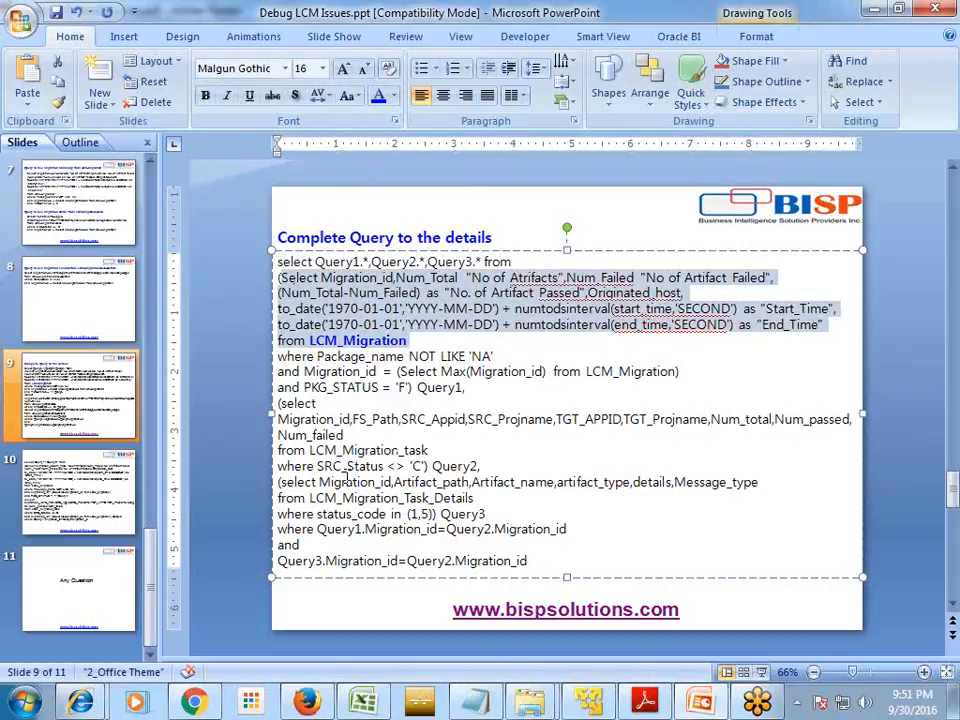
{"action": "left_click", "coordinate": [392, 410]}
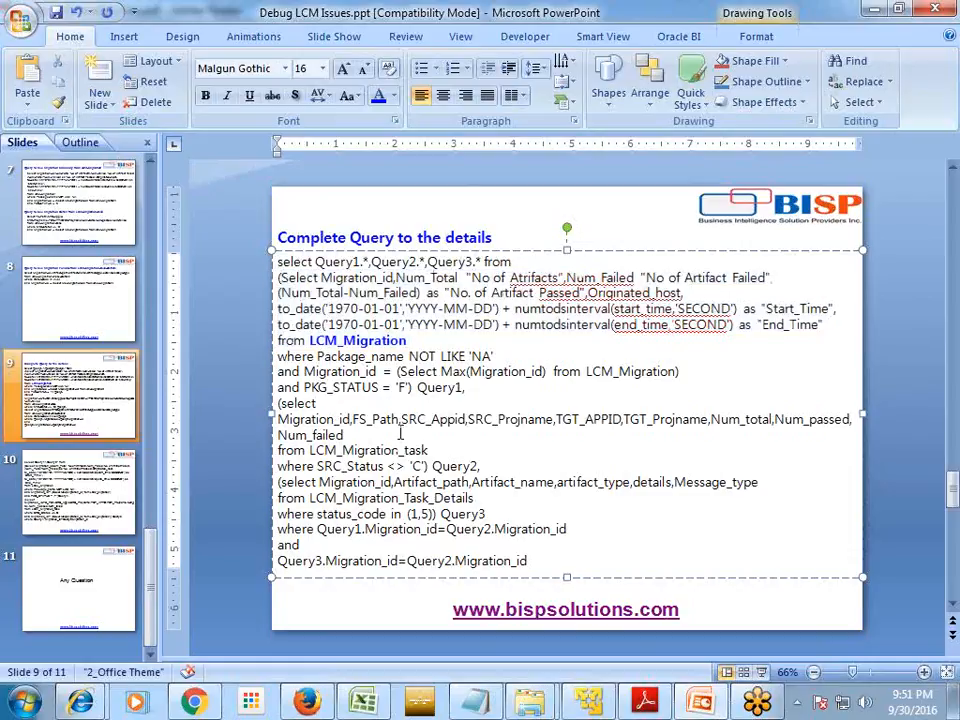
{"action": "left_click_drag", "start_coordinate": [428, 451], "coordinate": [309, 451]}
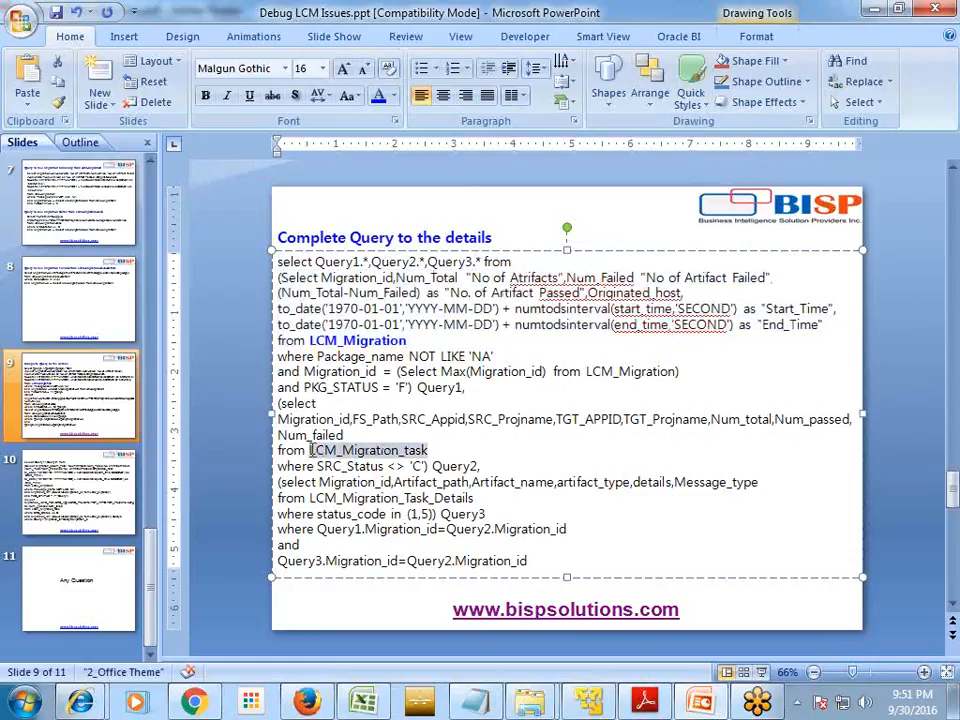
{"action": "left_click", "coordinate": [205, 95]}
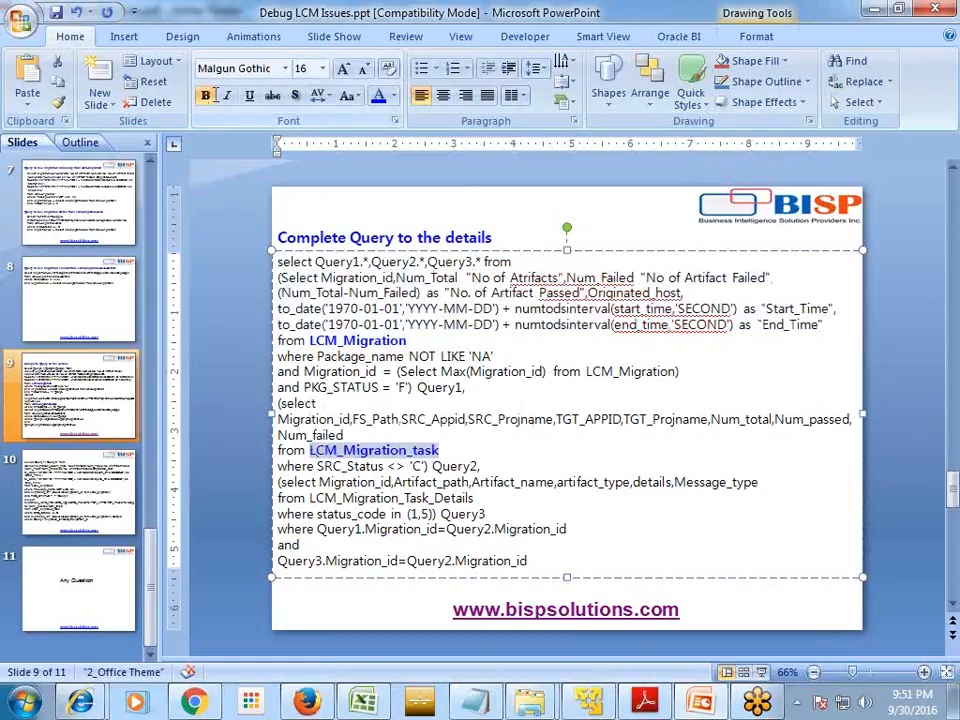
{"action": "left_click_drag", "start_coordinate": [463, 498], "coordinate": [337, 499]}
{"action": "left_click", "coordinate": [463, 499]}
{"action": "left_click_drag", "start_coordinate": [484, 498], "coordinate": [309, 498]}
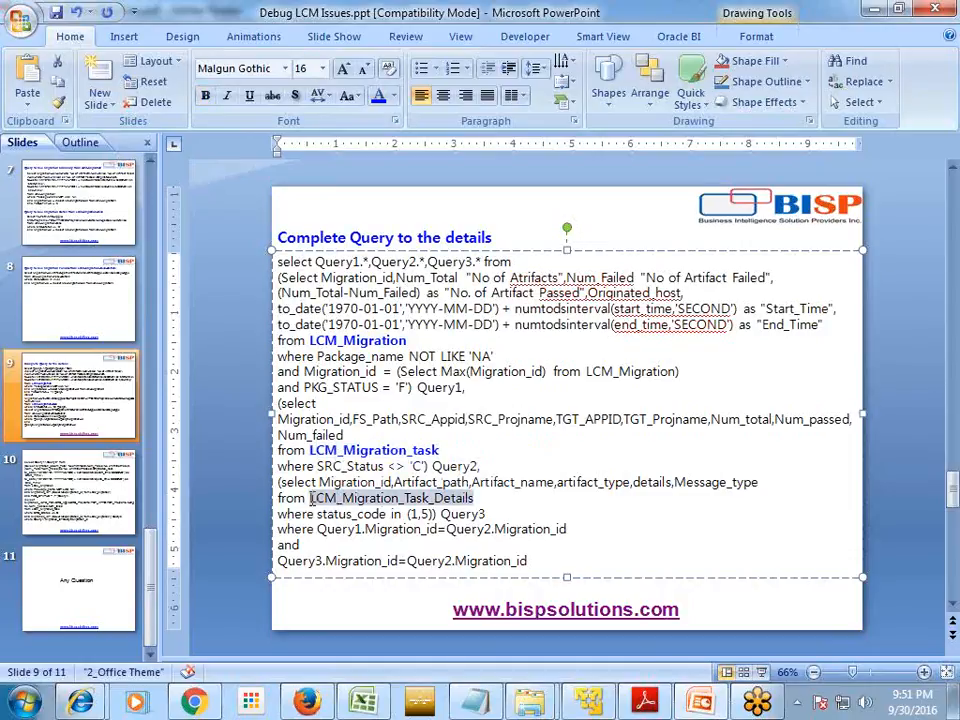
{"action": "left_click", "coordinate": [211, 101]}
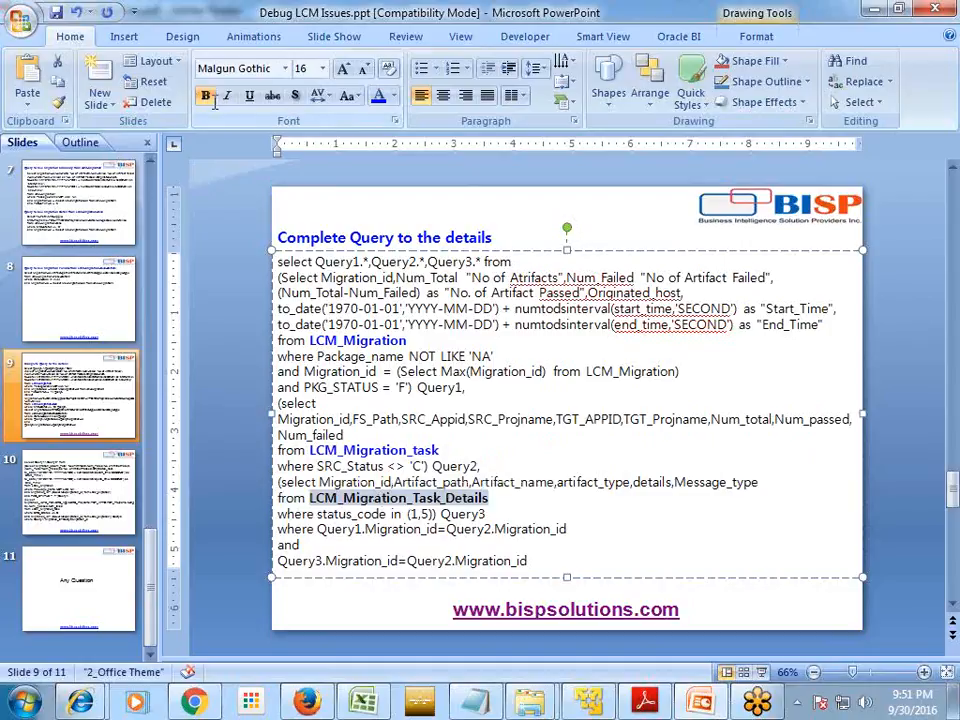
{"action": "left_click", "coordinate": [470, 371]}
{"action": "left_click_drag", "start_coordinate": [280, 277], "coordinate": [403, 388]}
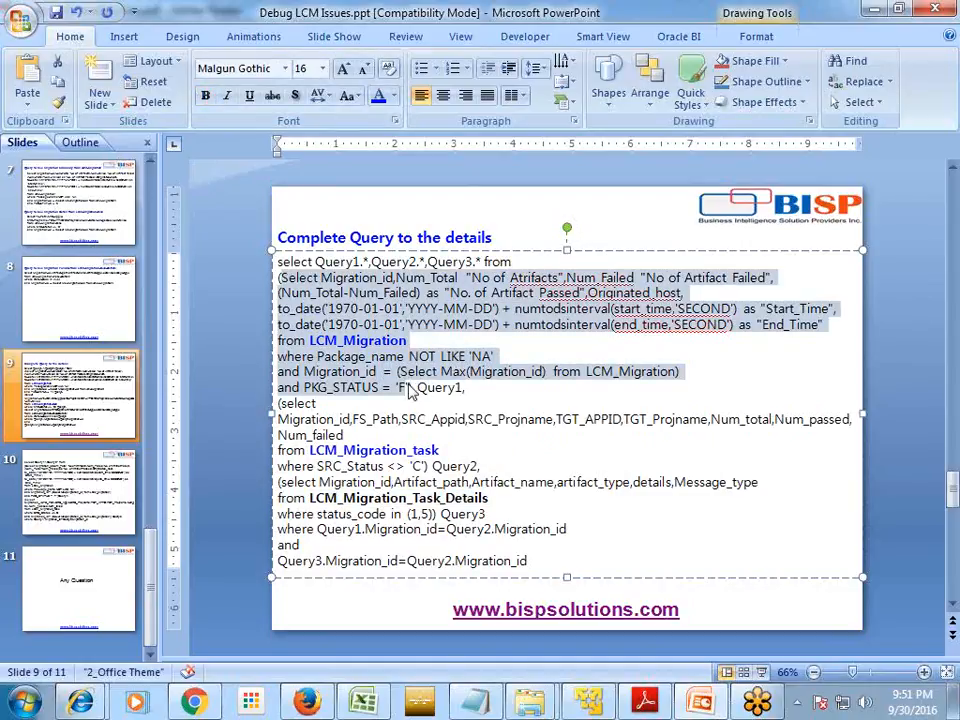
- Highlight the failed-status, latest-migration and not-completed status (1,5) conditions in the query
{"action": "left_click", "coordinate": [404, 387]}
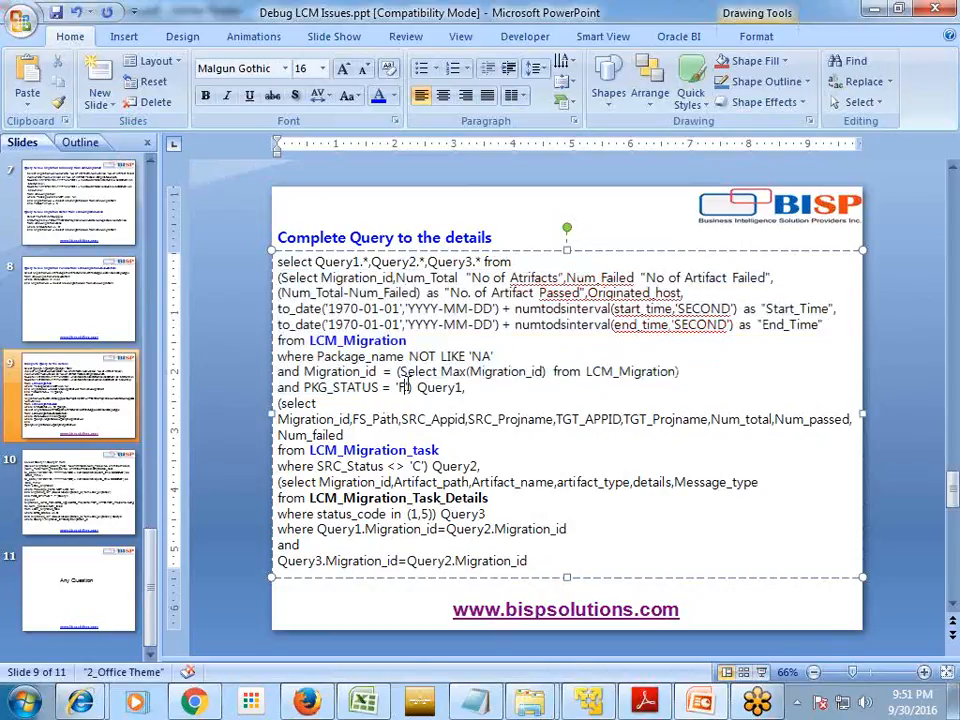
{"action": "left_click_drag", "start_coordinate": [404, 387], "coordinate": [303, 387]}
{"action": "left_click", "coordinate": [487, 391]}
{"action": "left_click_drag", "start_coordinate": [398, 371], "coordinate": [620, 371]}
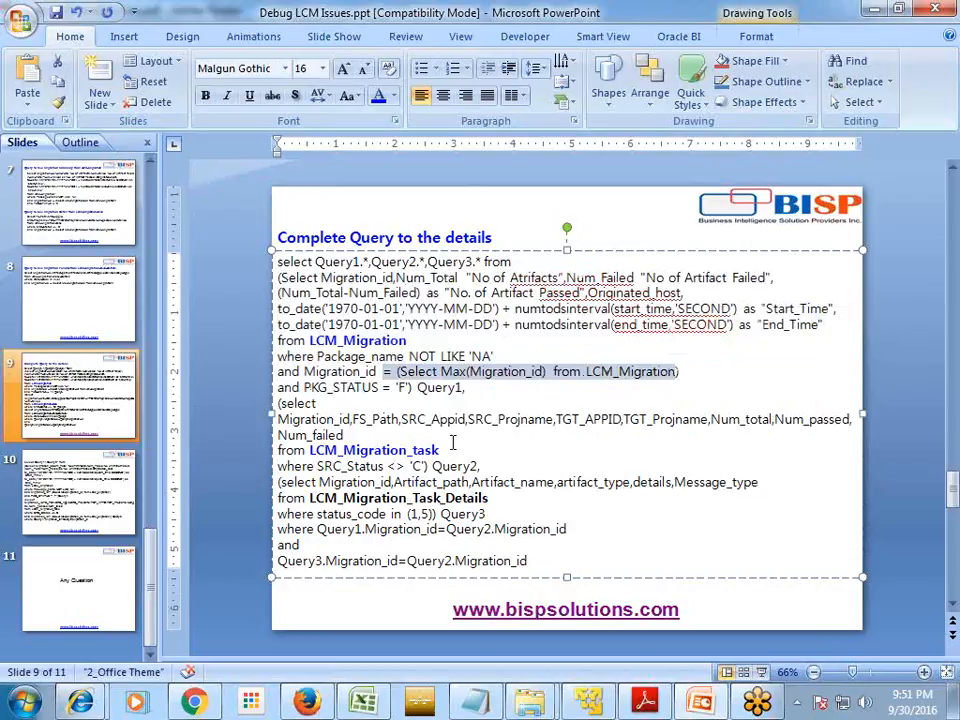
{"action": "left_click", "coordinate": [606, 380]}
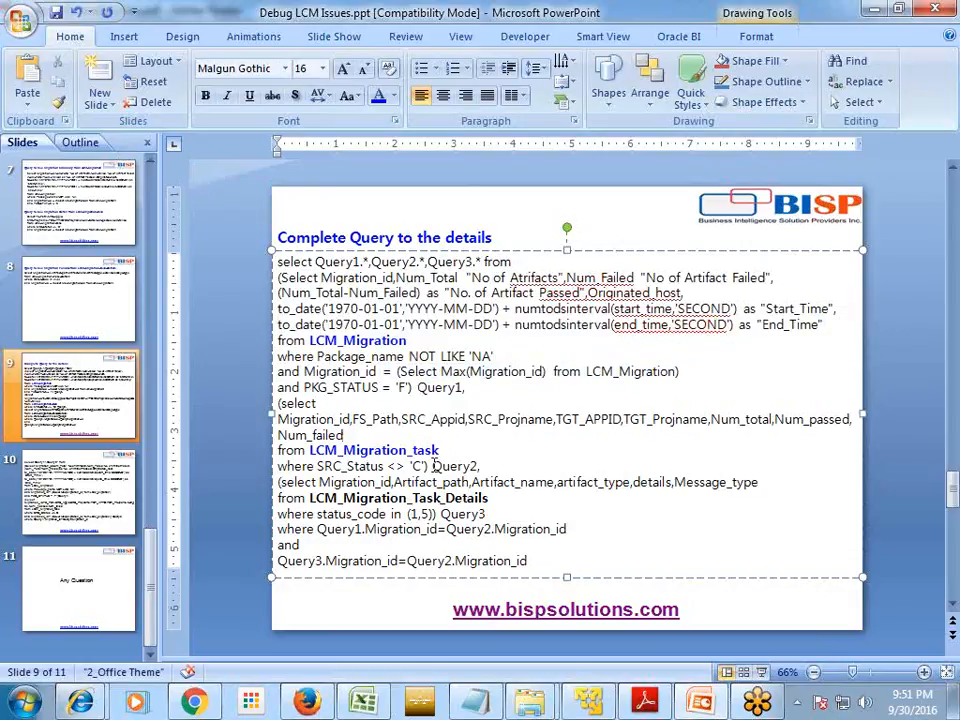
{"action": "left_click_drag", "start_coordinate": [421, 466], "coordinate": [316, 466]}
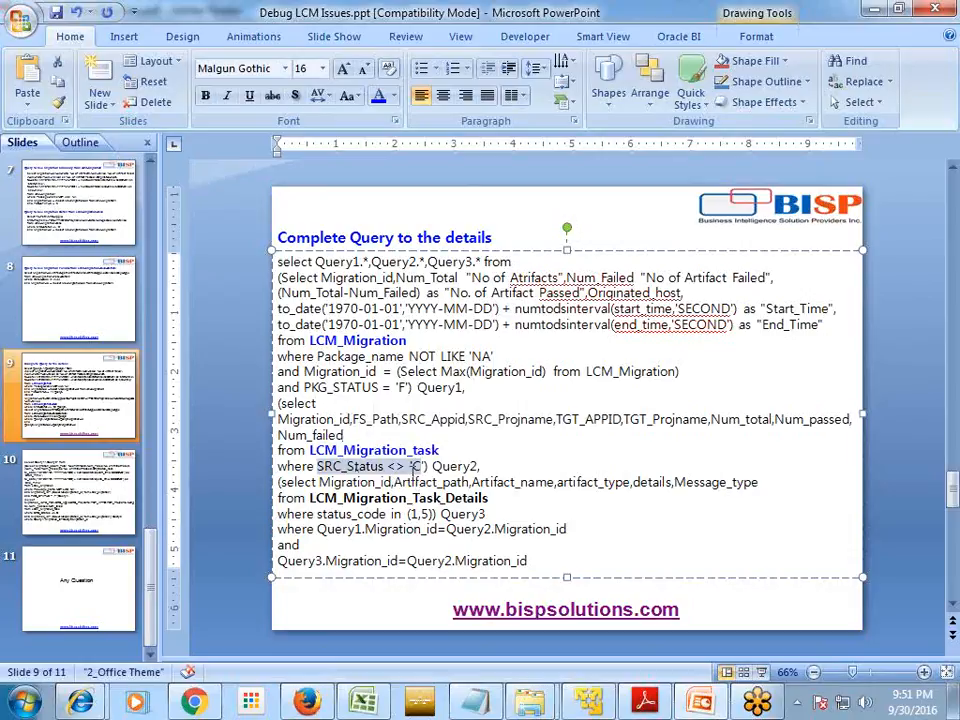
{"action": "left_click", "coordinate": [406, 513]}
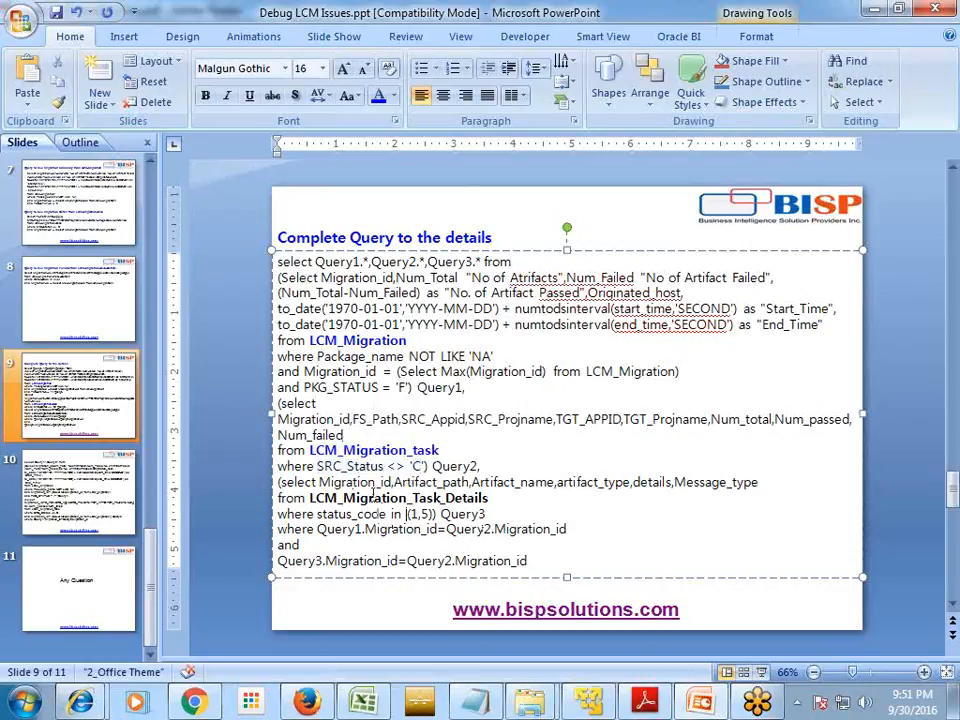
{"action": "left_click_drag", "start_coordinate": [488, 498], "coordinate": [342, 498]}
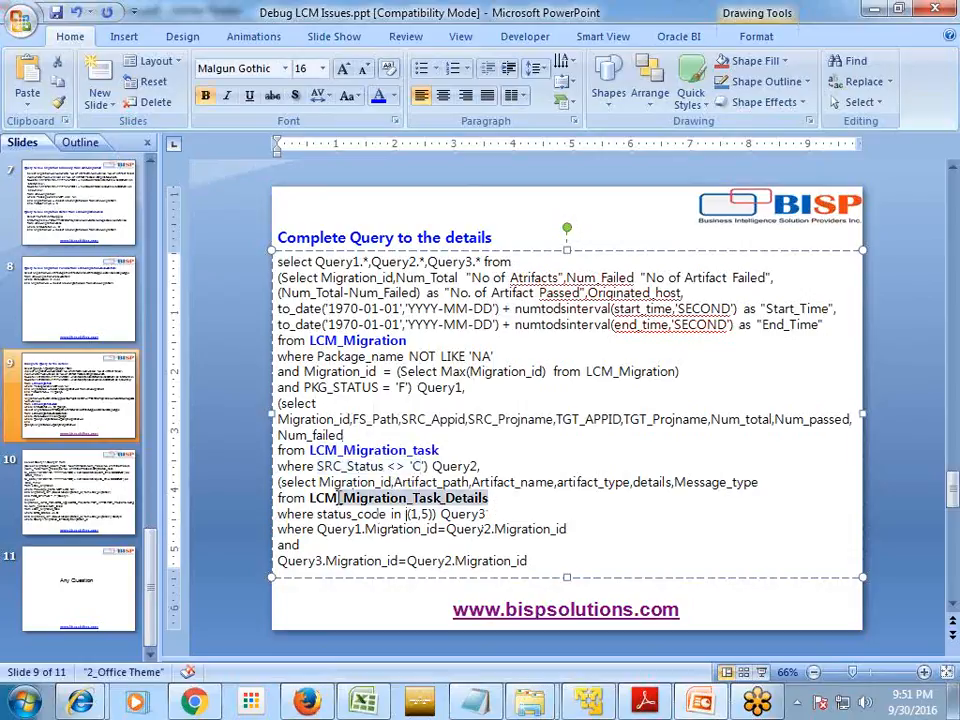
- Make the Query1, Query2 and Query3 aliases bold
{"action": "double_click", "coordinate": [463, 388]}
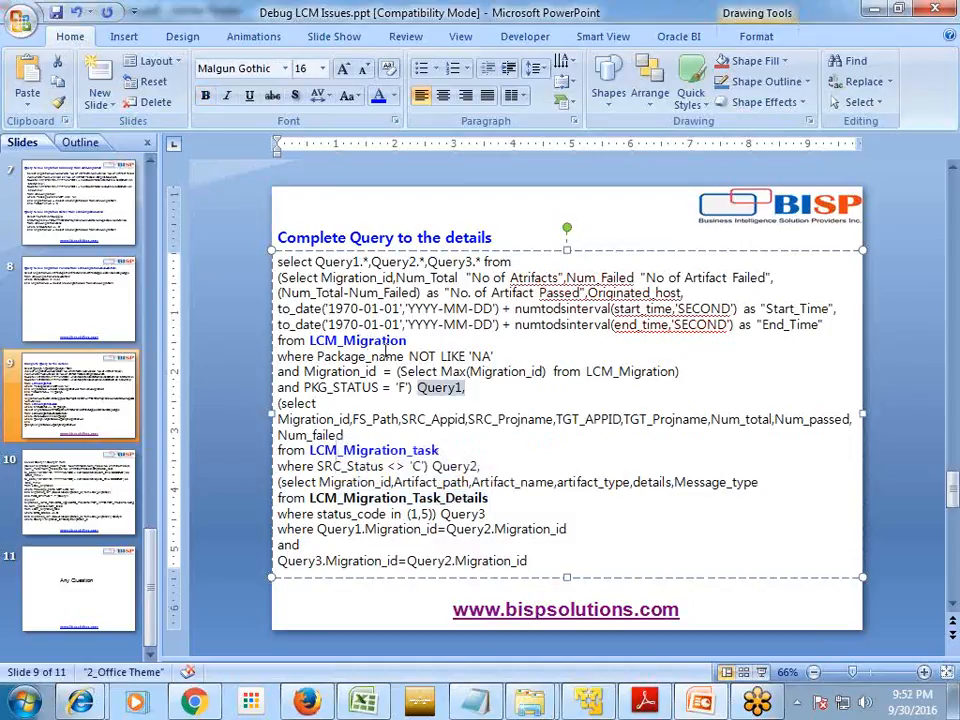
{"action": "key", "text": "ctrl+b"}
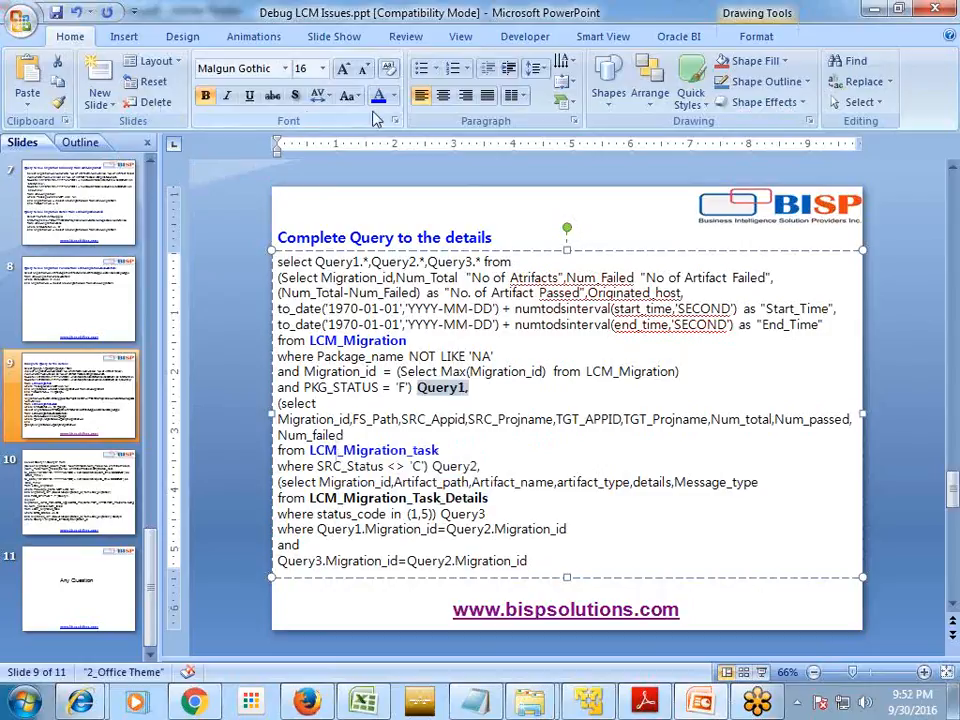
{"action": "double_click", "coordinate": [438, 466]}
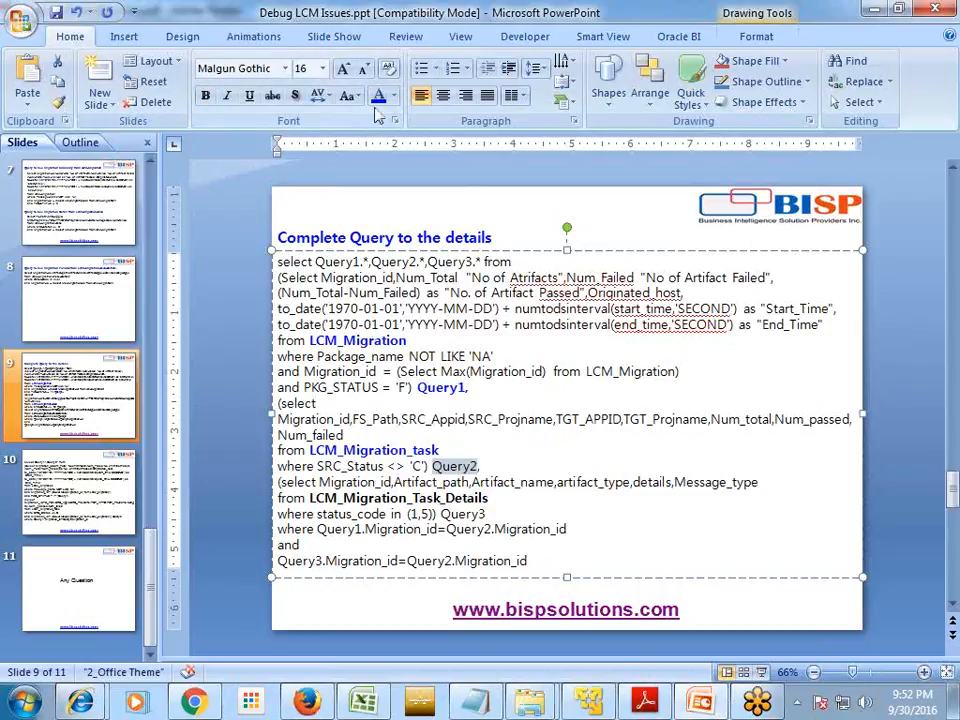
{"action": "left_click", "coordinate": [207, 97]}
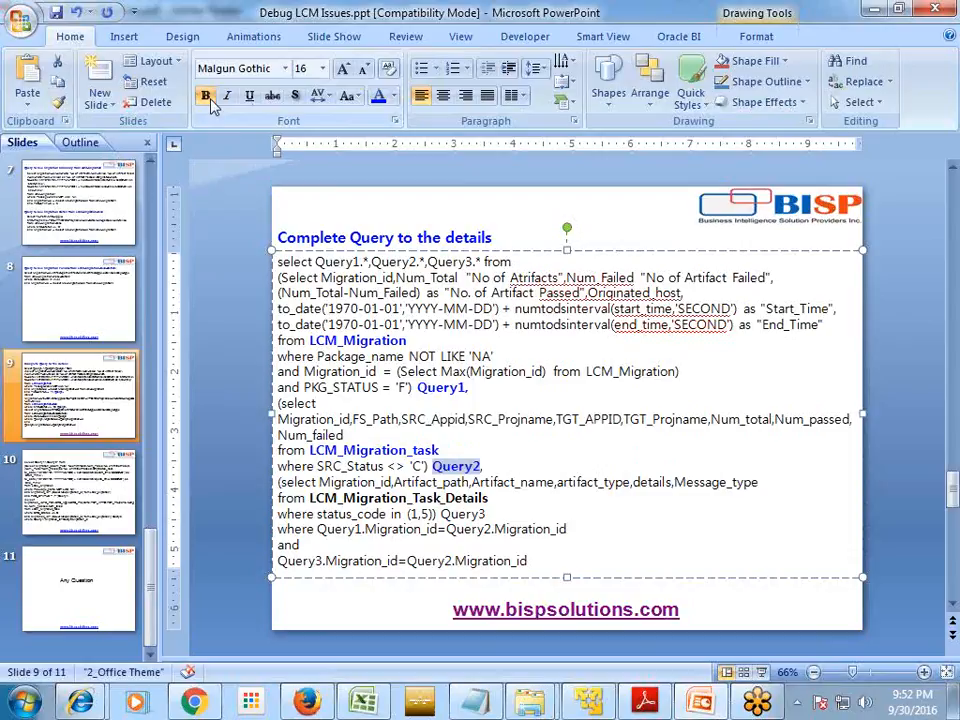
{"action": "double_click", "coordinate": [460, 514]}
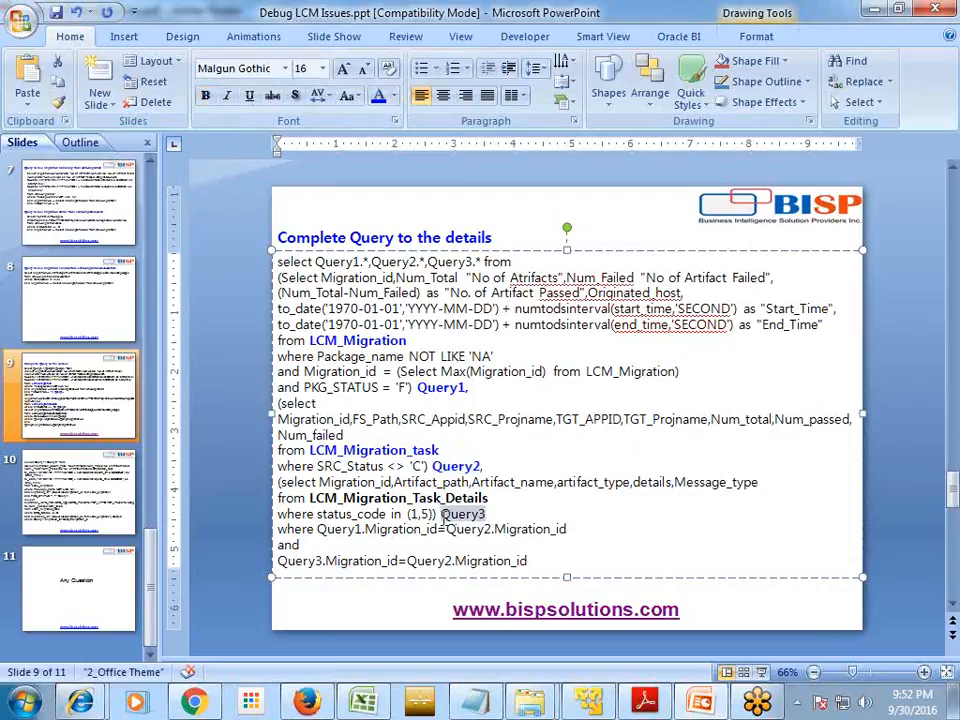
{"action": "left_click", "coordinate": [205, 95]}
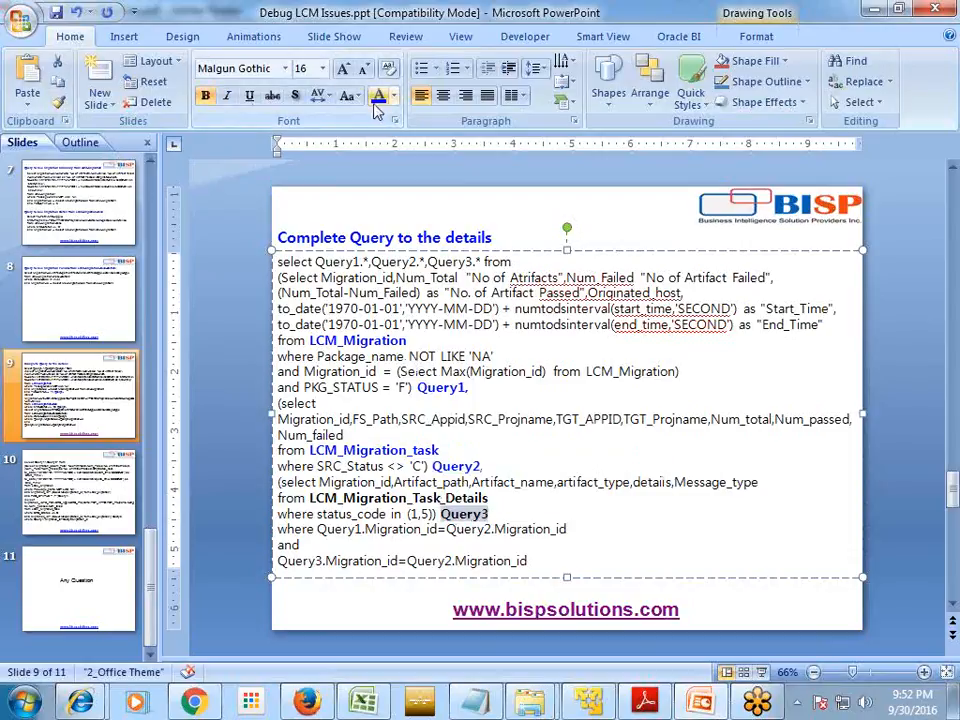
{"action": "left_click", "coordinate": [484, 466]}
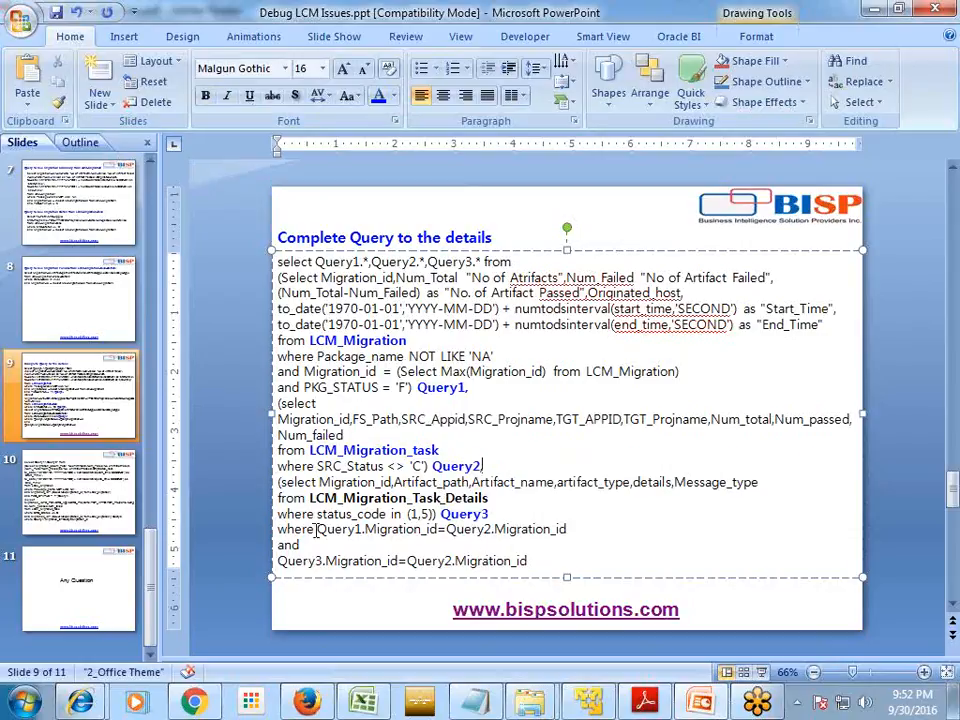
- Select the entire combined query text on the slide to copy it
{"action": "left_click_drag", "start_coordinate": [314, 529], "coordinate": [363, 545]}
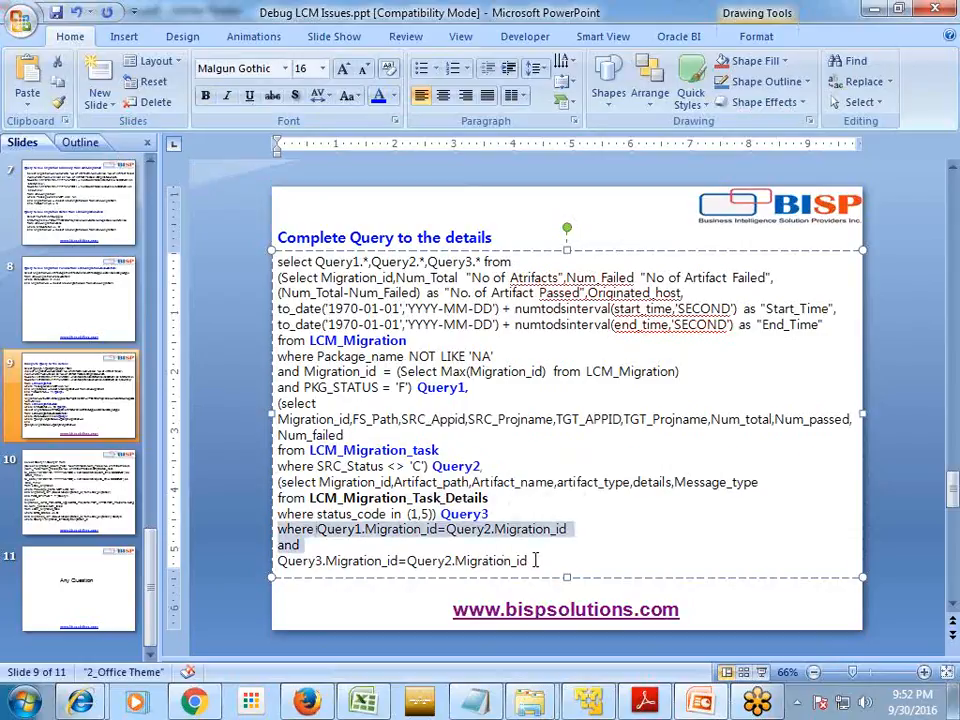
{"action": "left_click_drag", "start_coordinate": [532, 561], "coordinate": [279, 563]}
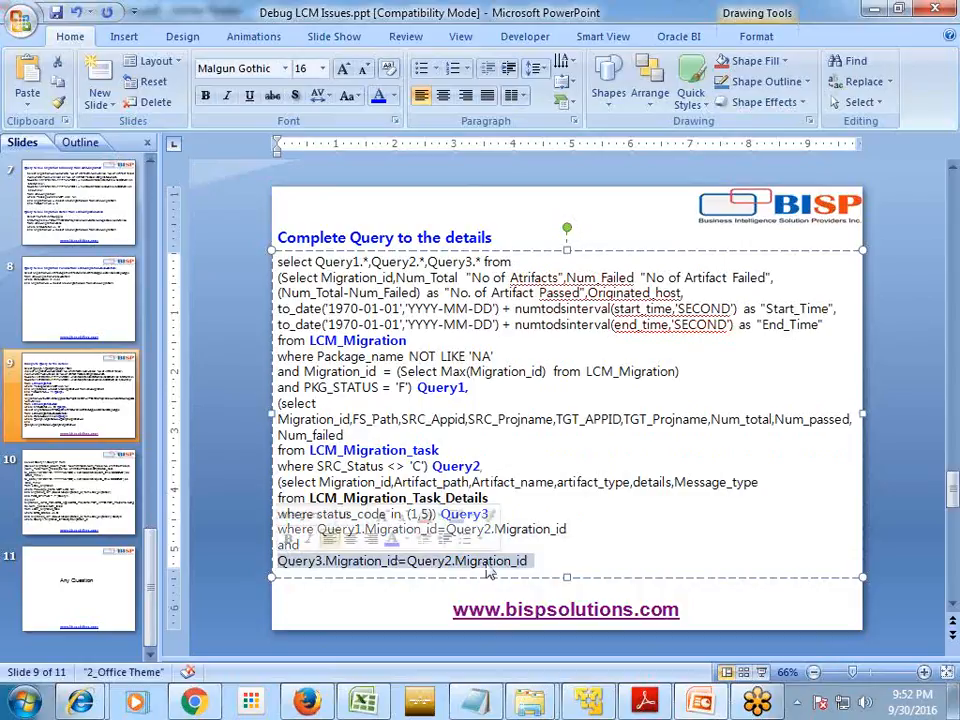
{"action": "left_click", "coordinate": [549, 561]}
{"action": "left_click_drag", "start_coordinate": [532, 563], "coordinate": [218, 267]}
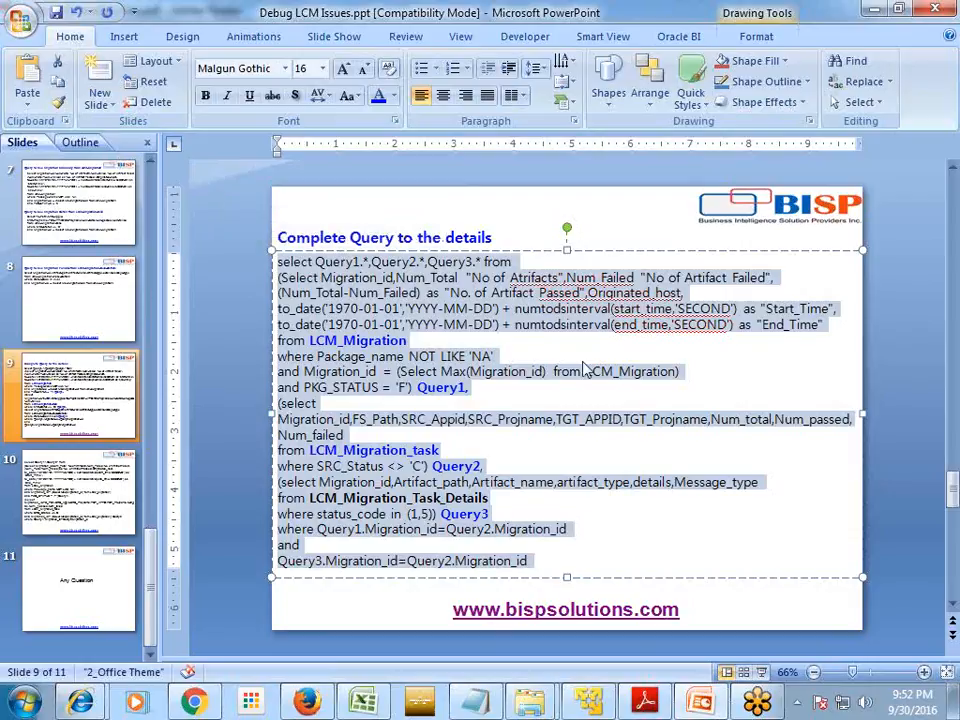
{"action": "left_click", "coordinate": [590, 702]}
- Paste the combined Query1–Query3 query into the worksheet and run it
{"action": "left_click", "coordinate": [493, 267]}
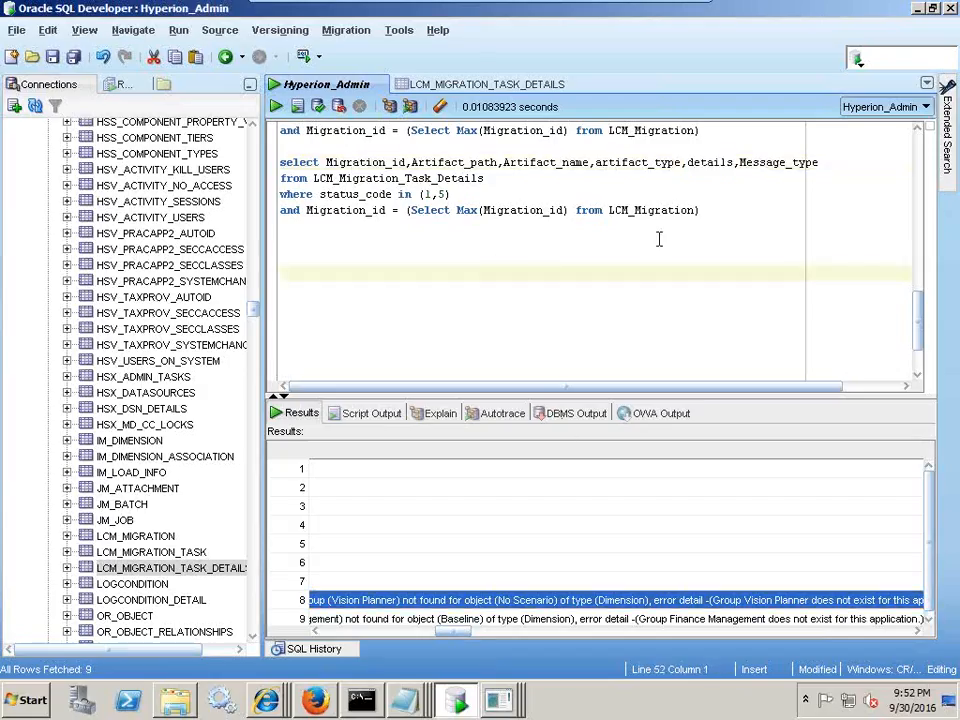
{"action": "key", "text": "ctrl+v"}
{"action": "scroll", "coordinate": [545, 342], "scroll_direction": "up", "scroll_amount": 2}
{"action": "left_click", "coordinate": [282, 165], "text": "shift"}
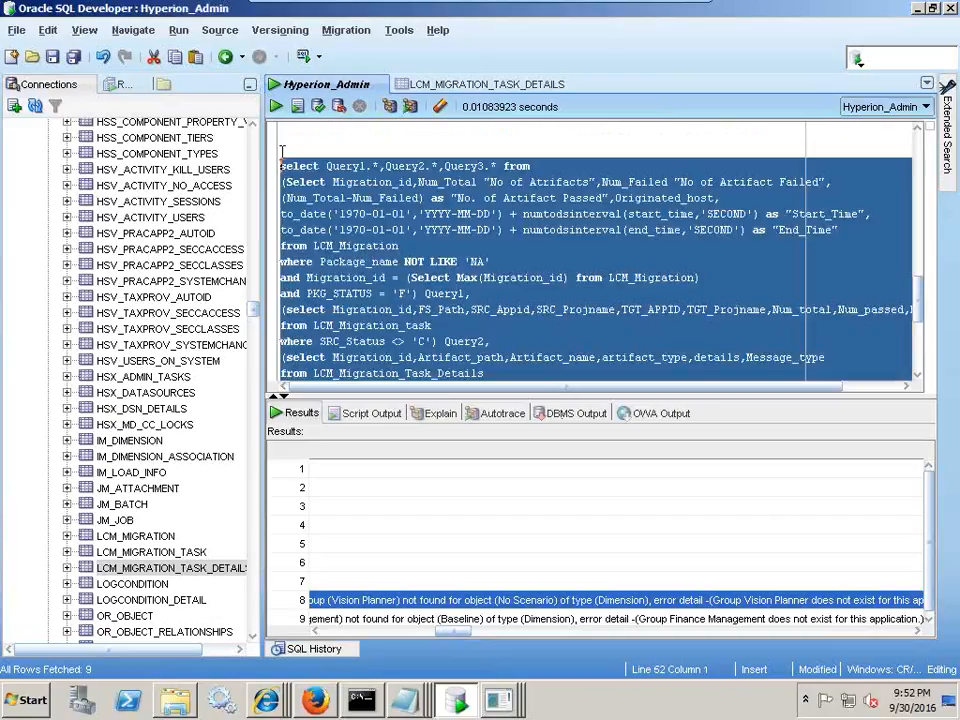
{"action": "left_click", "coordinate": [276, 106]}
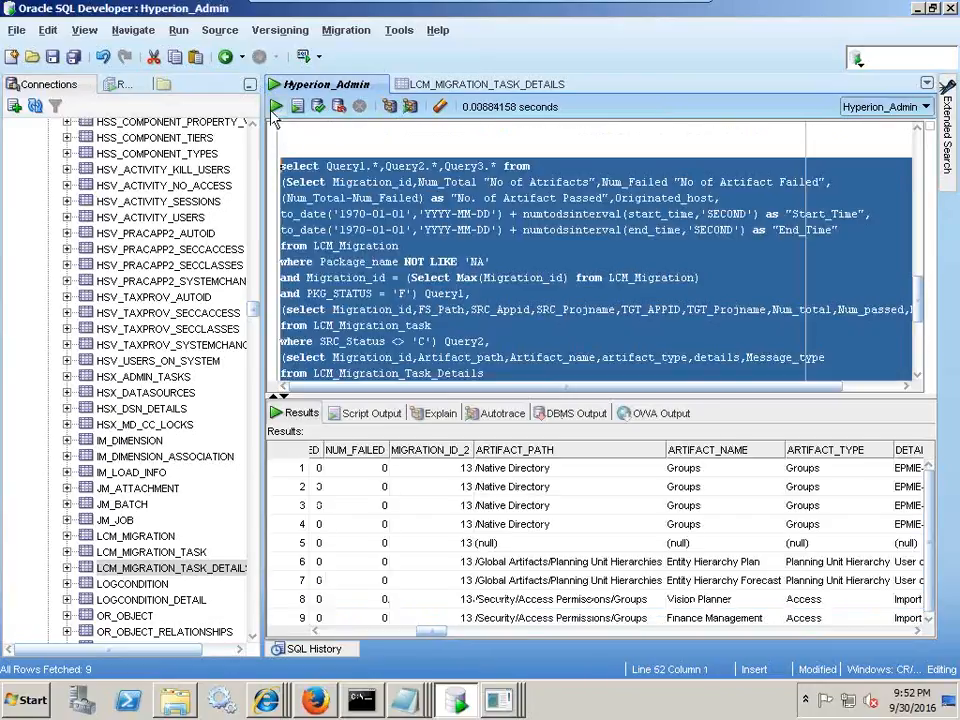
- Scroll the results to the DETAILS column and review the errors for rows 1-4
{"action": "left_click", "coordinate": [358, 631]}
{"action": "left_click", "coordinate": [358, 631]}
{"action": "left_click", "coordinate": [356, 631]}
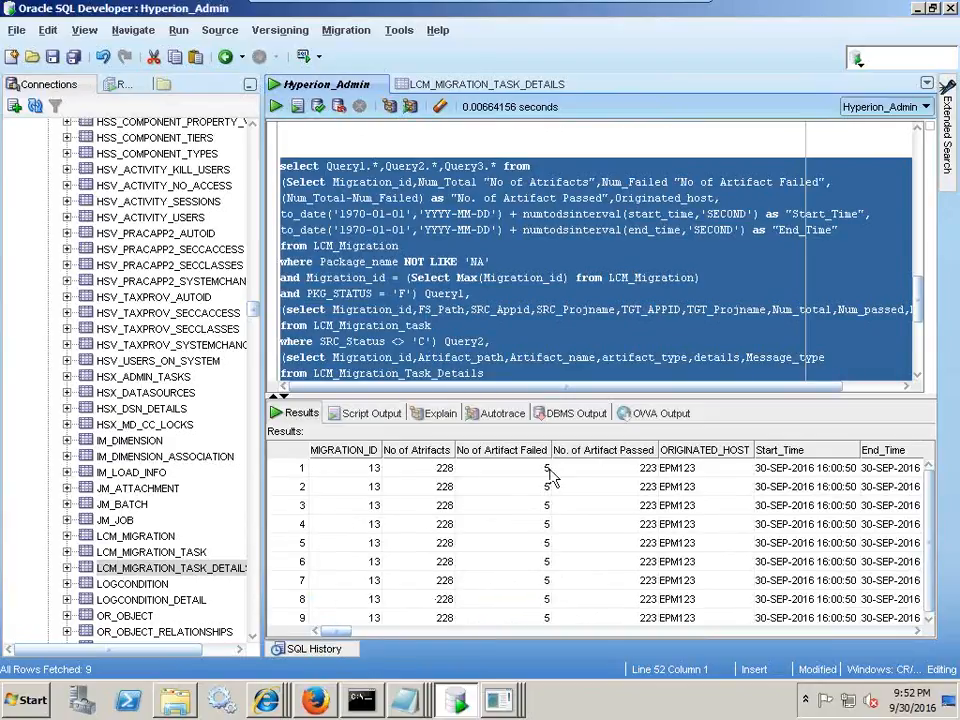
{"action": "left_click_drag", "start_coordinate": [338, 632], "coordinate": [460, 643]}
{"action": "left_click_drag", "start_coordinate": [488, 469], "coordinate": [486, 529]}
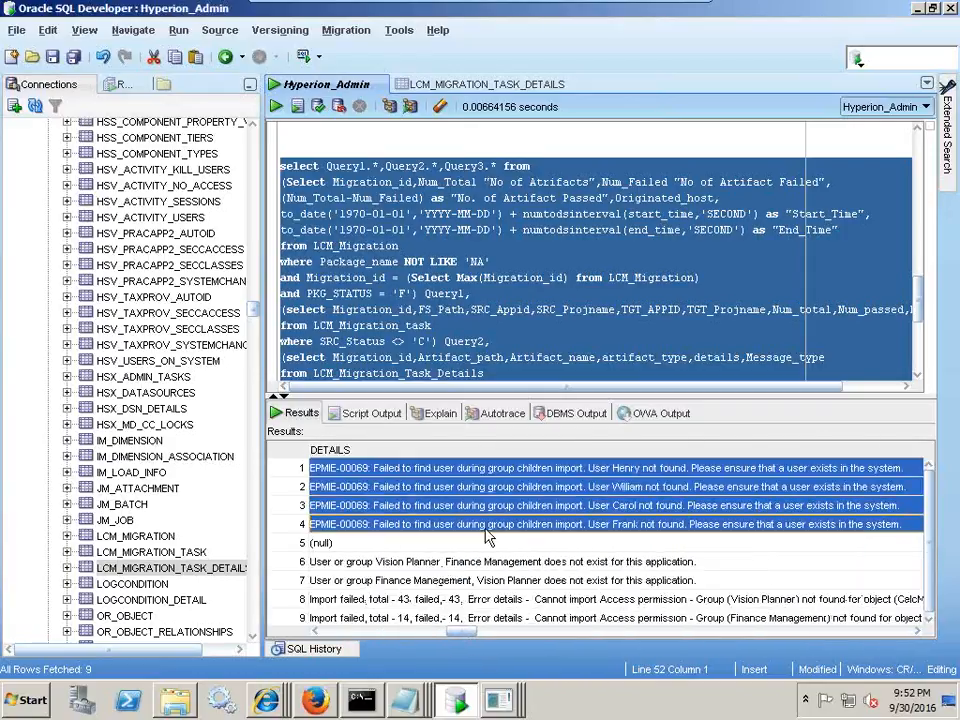
{"action": "left_click_drag", "start_coordinate": [464, 635], "coordinate": [473, 633]}
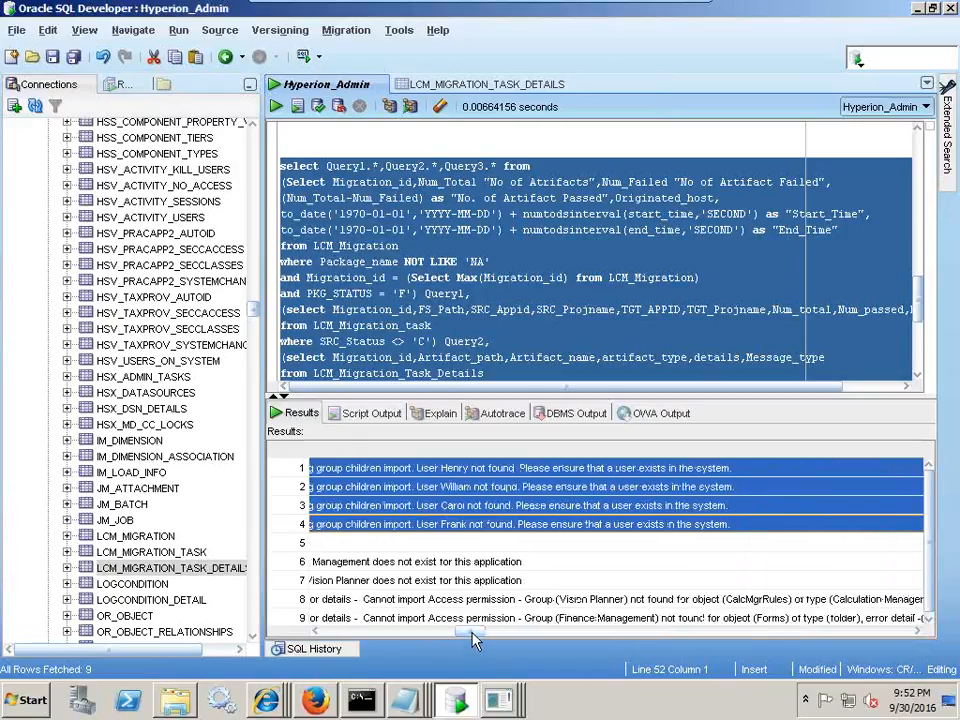
{"action": "left_click", "coordinate": [536, 338]}
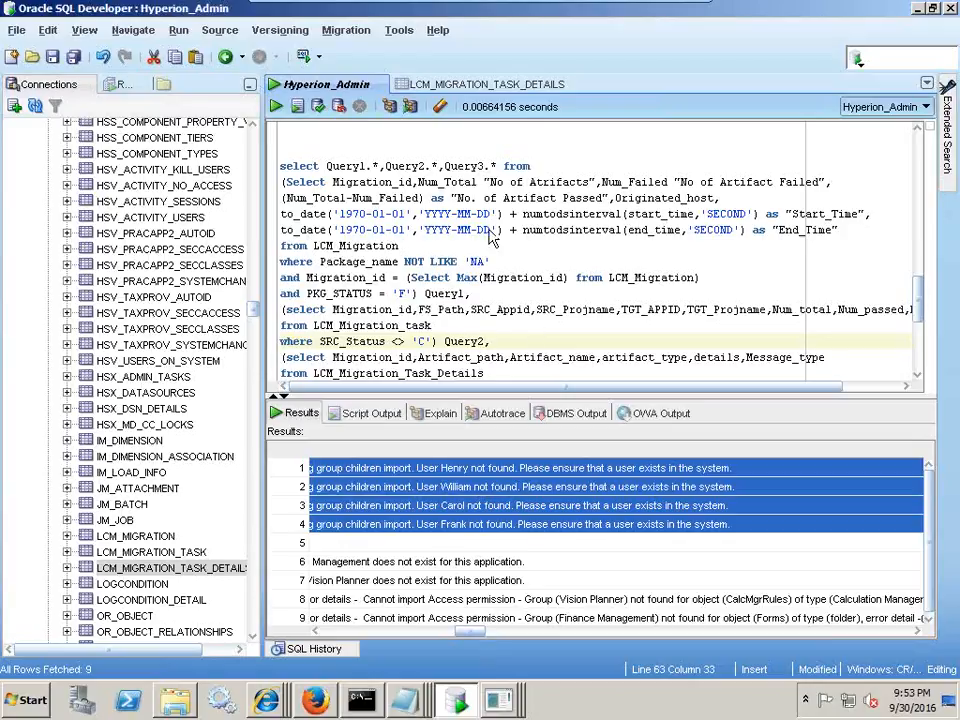
{"action": "left_click", "coordinate": [316, 700]}
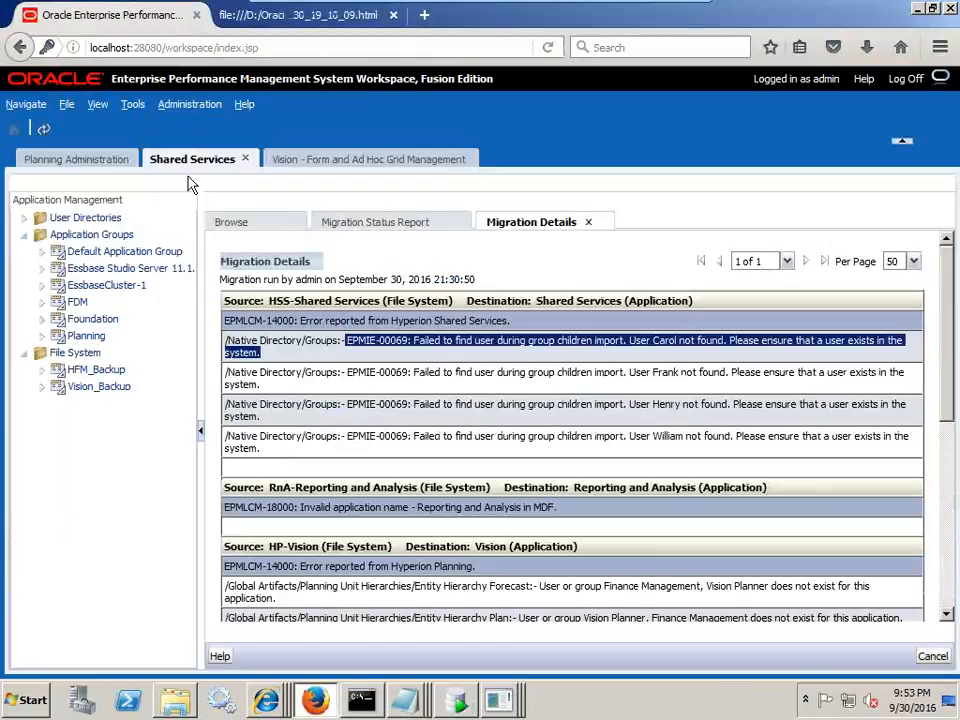
{"action": "left_click", "coordinate": [322, 163]}
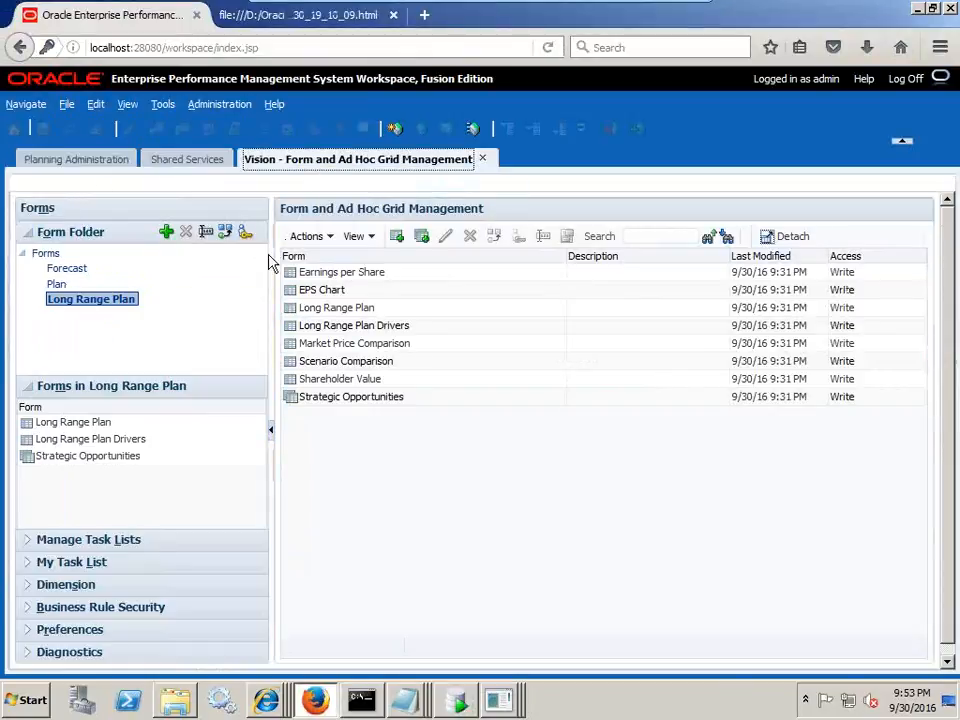
{"action": "left_click", "coordinate": [192, 160]}
{"action": "left_click", "coordinate": [388, 224]}
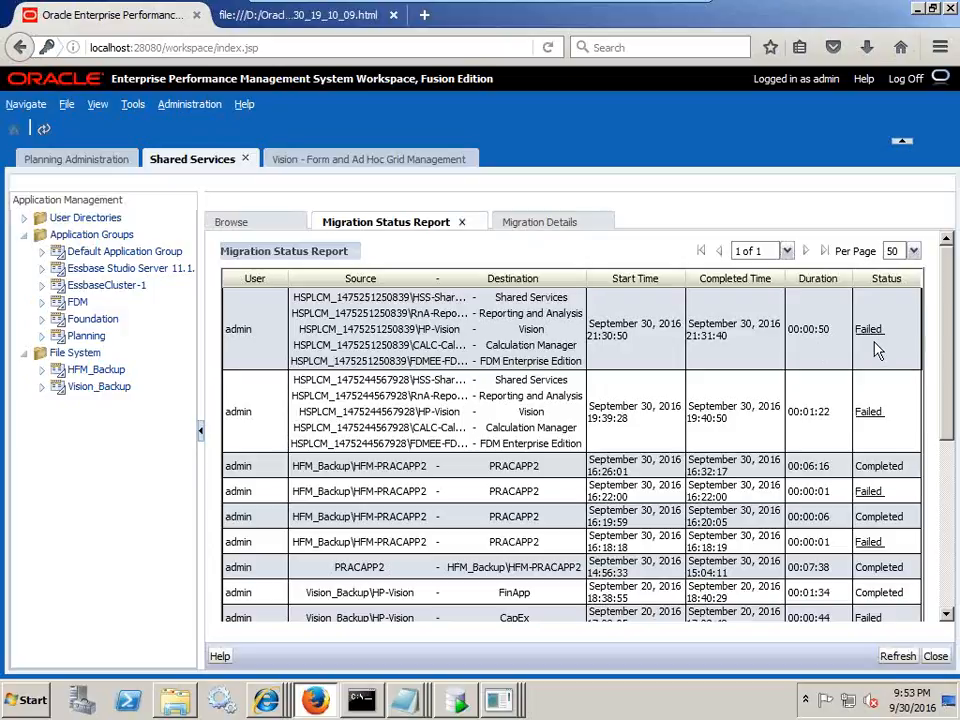
{"action": "left_click", "coordinate": [537, 226]}
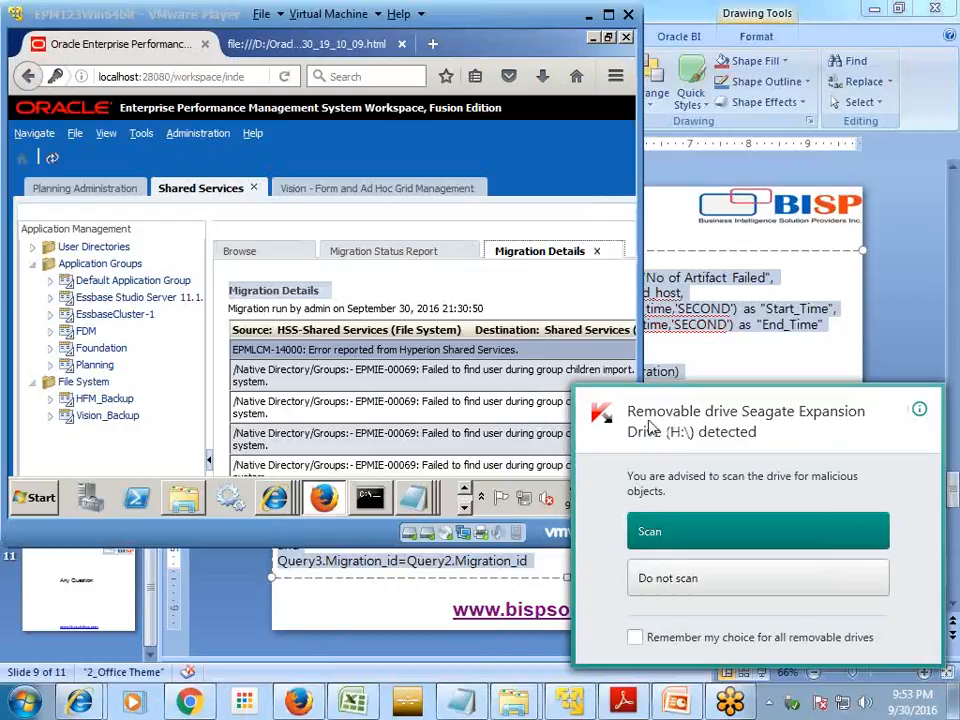
- Restore the VM full screen and maximize SQL Developer with its nine failure rows
{"action": "left_click", "coordinate": [608, 15]}
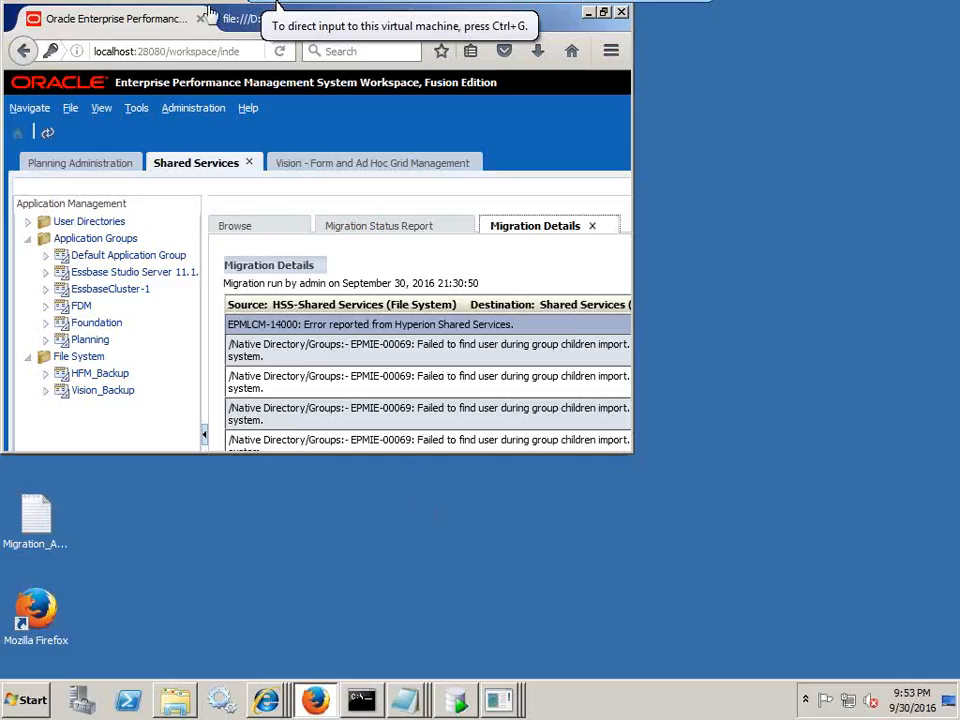
{"action": "left_click", "coordinate": [602, 13]}
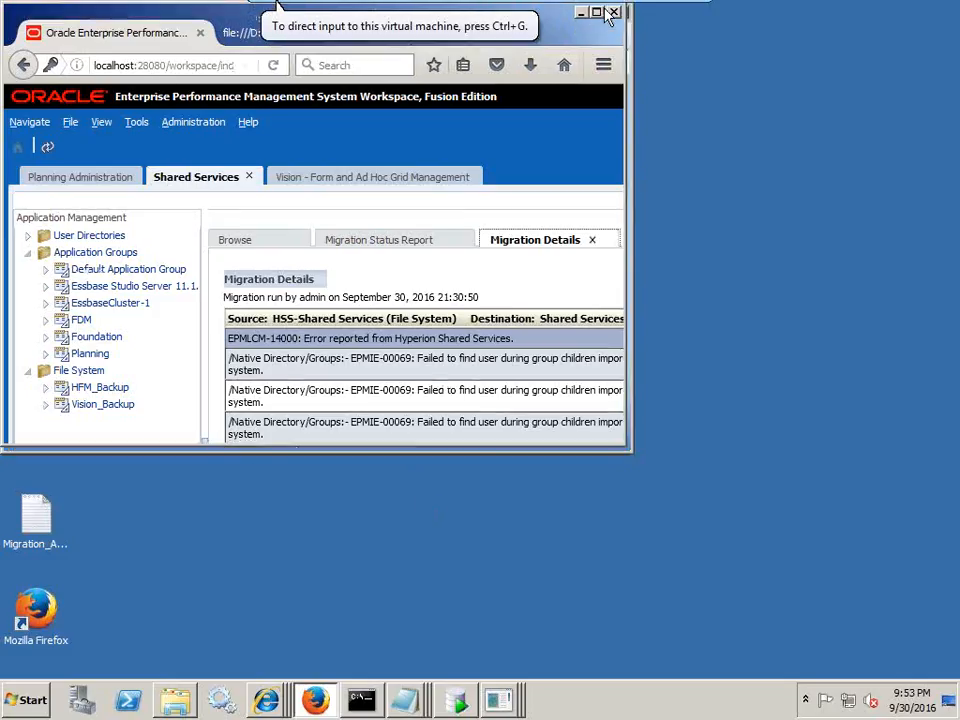
{"action": "left_click", "coordinate": [596, 12]}
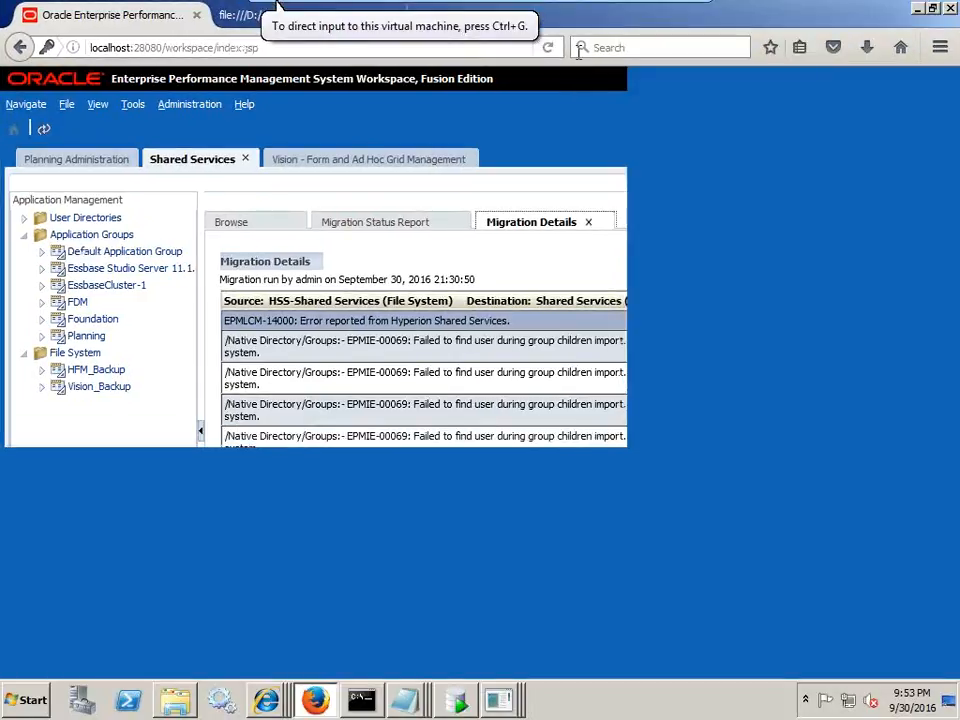
{"action": "left_click", "coordinate": [455, 700]}
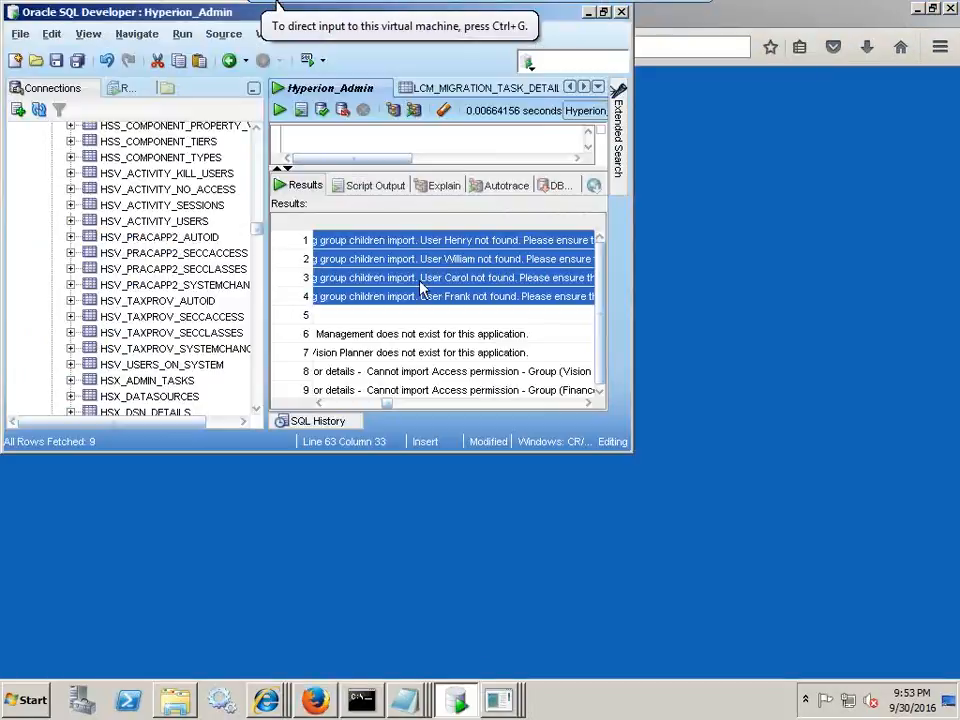
{"action": "double_click", "coordinate": [421, 13]}
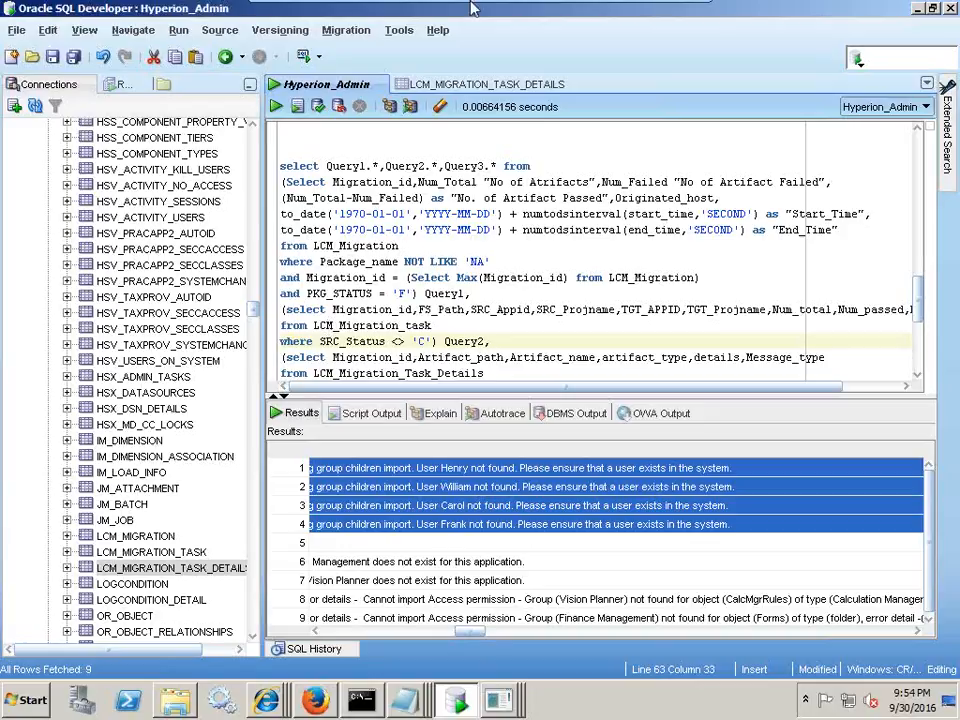
- Close AutoPlay, decline the drive scan, and scroll to slide 11, Any Question
{"action": "mouse_move", "coordinate": [203, 5]}
{"action": "left_click", "coordinate": [667, 16]}
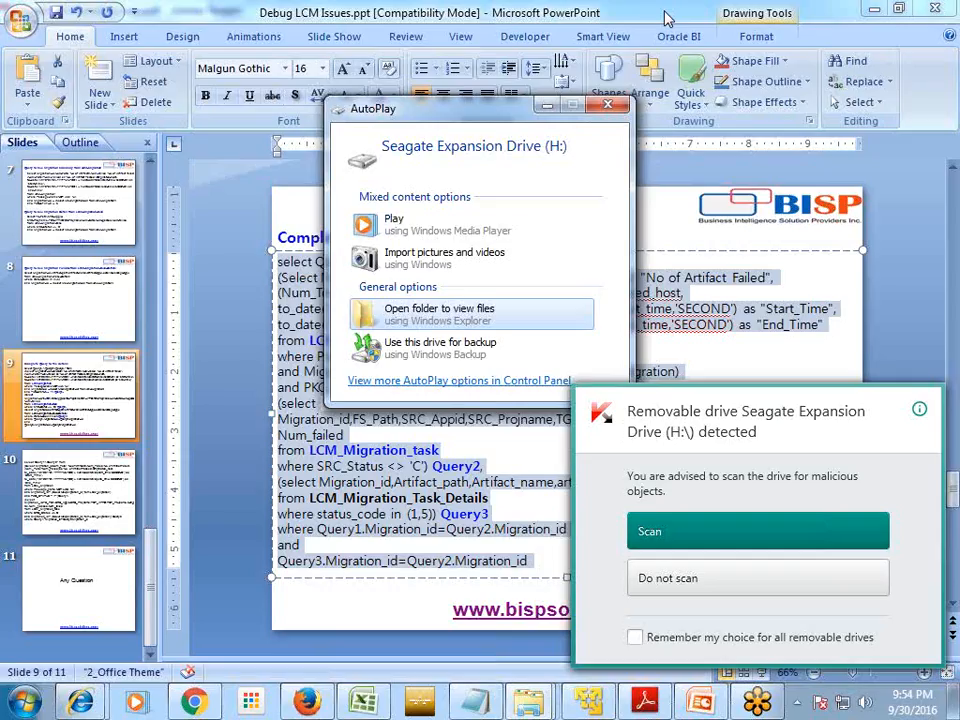
{"action": "left_click", "coordinate": [610, 105]}
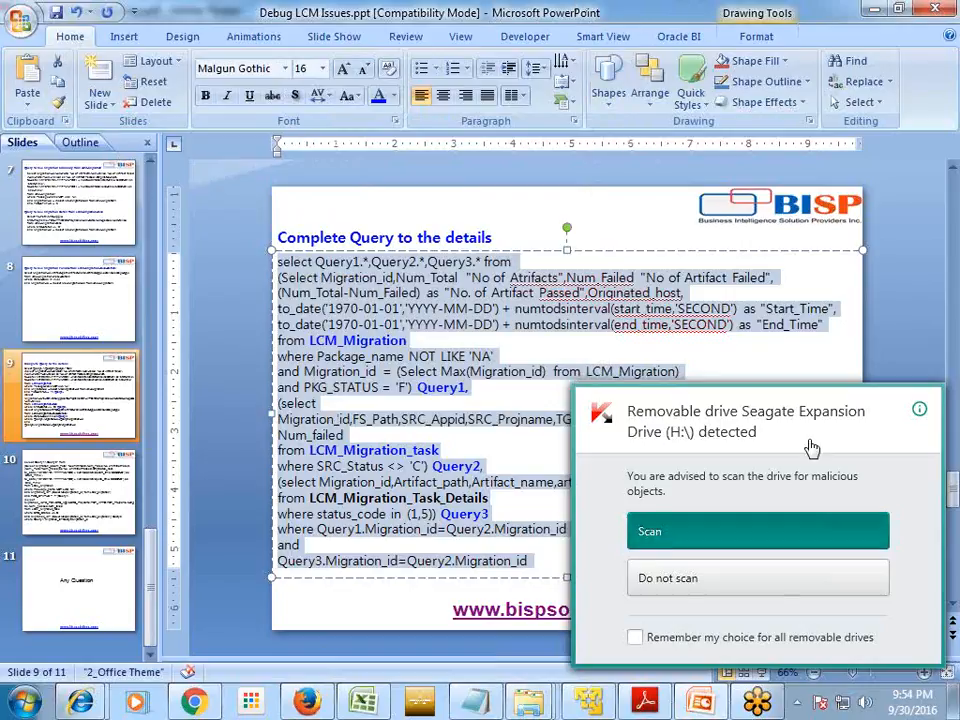
{"action": "left_click", "coordinate": [782, 578]}
{"action": "left_click", "coordinate": [877, 418]}
{"action": "scroll", "coordinate": [878, 420], "scroll_direction": "down", "scroll_amount": 1}
{"action": "scroll", "coordinate": [880, 428], "scroll_direction": "down", "scroll_amount": 1}
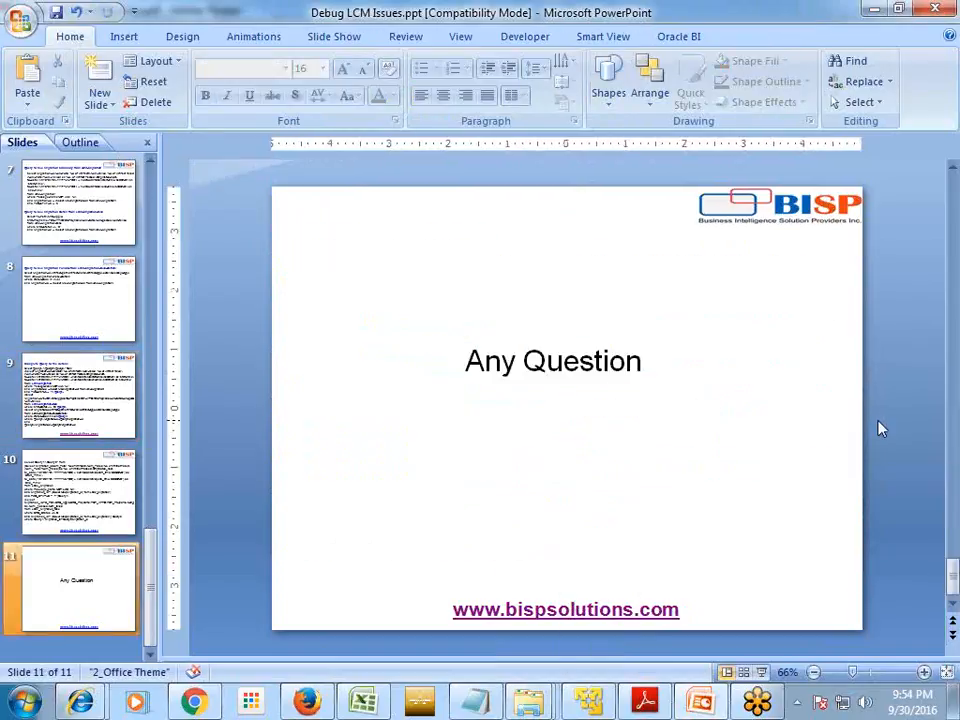